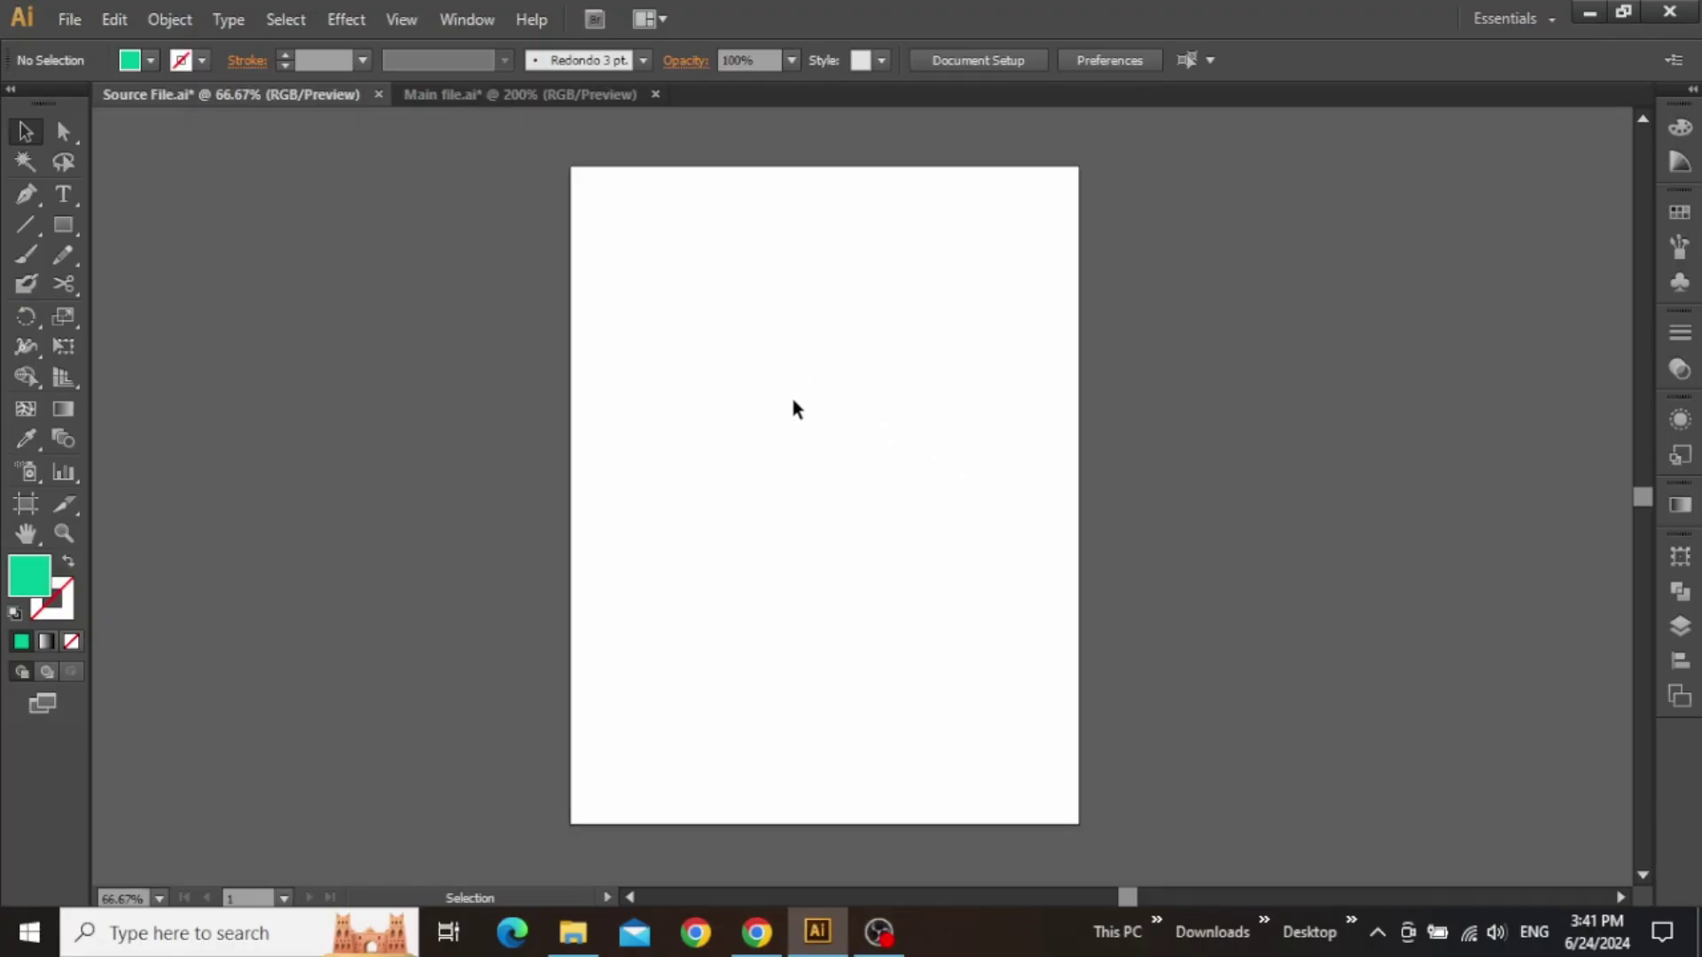
- Set up a new Letter-size document, 612 x 792 px, with pixel units, RGB color mode and 300 ppi raster effects
click(84, 23)
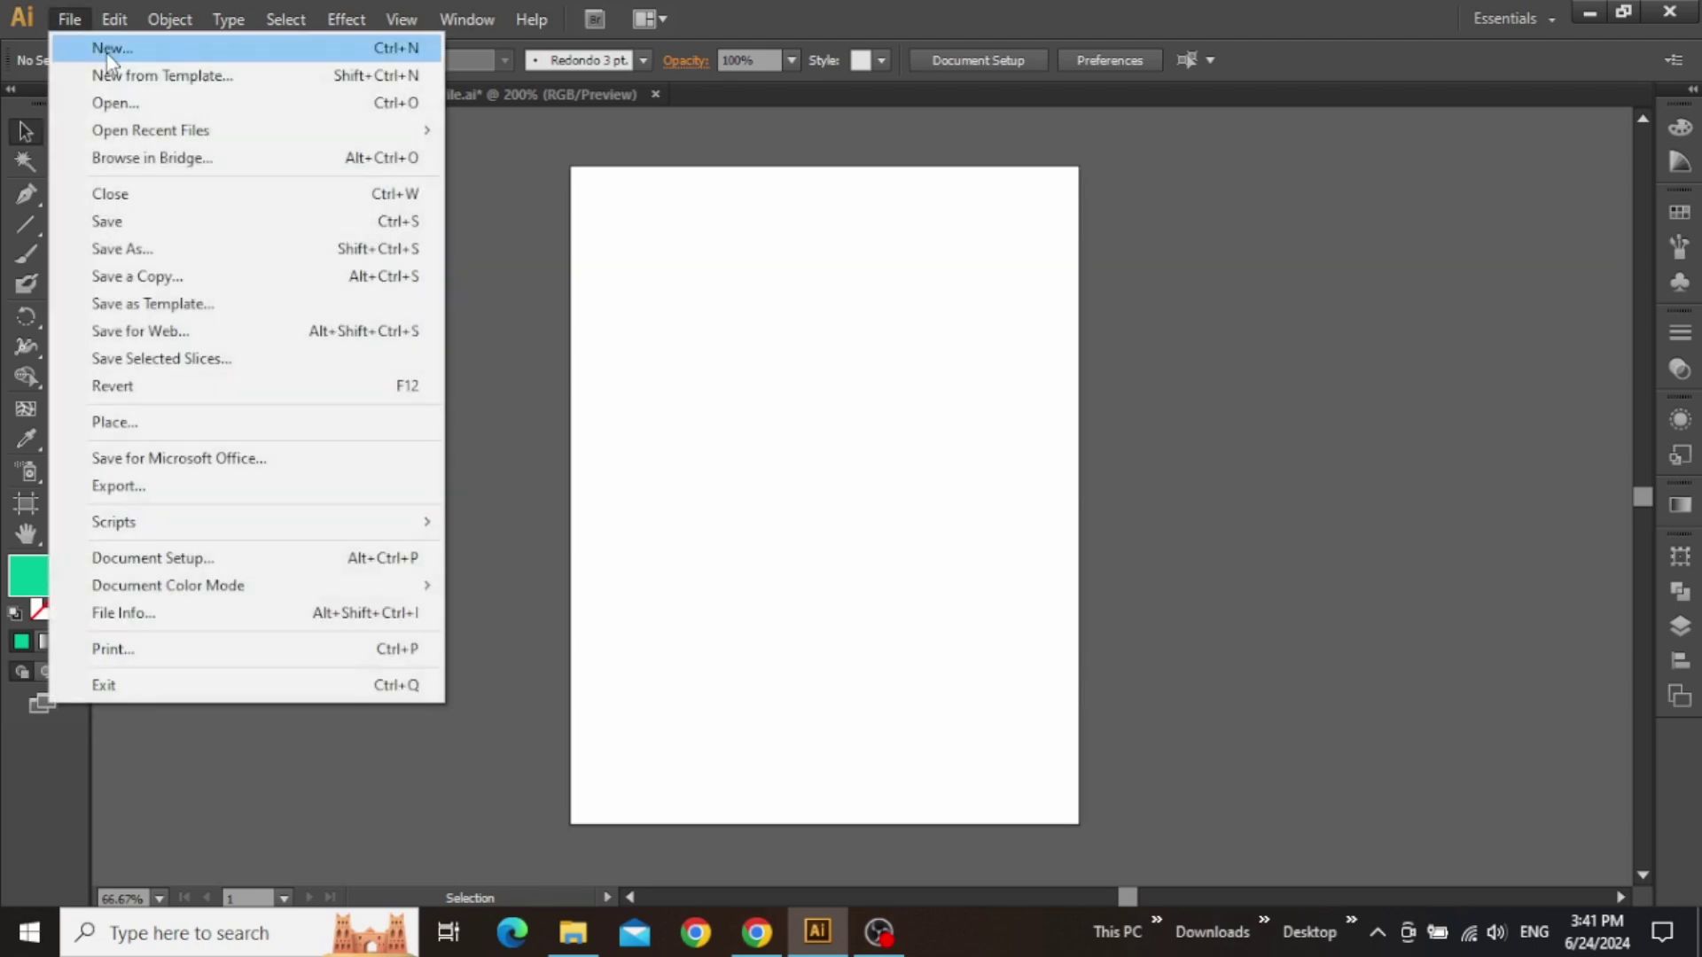
click(98, 45)
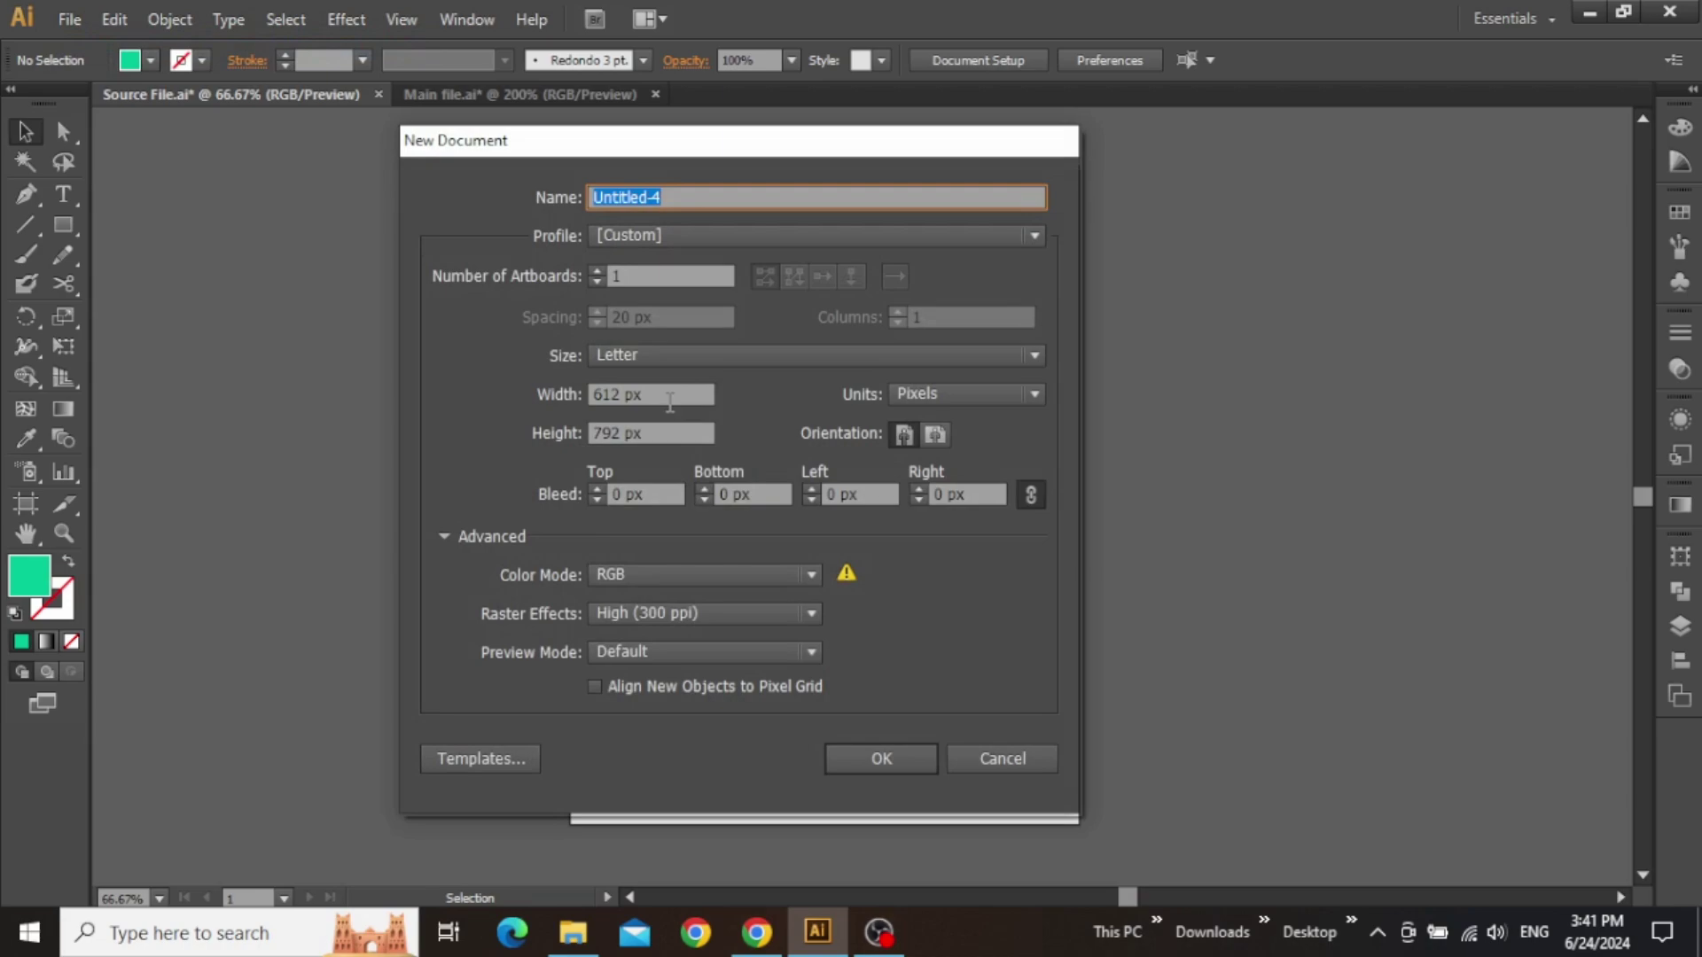
click(906, 397)
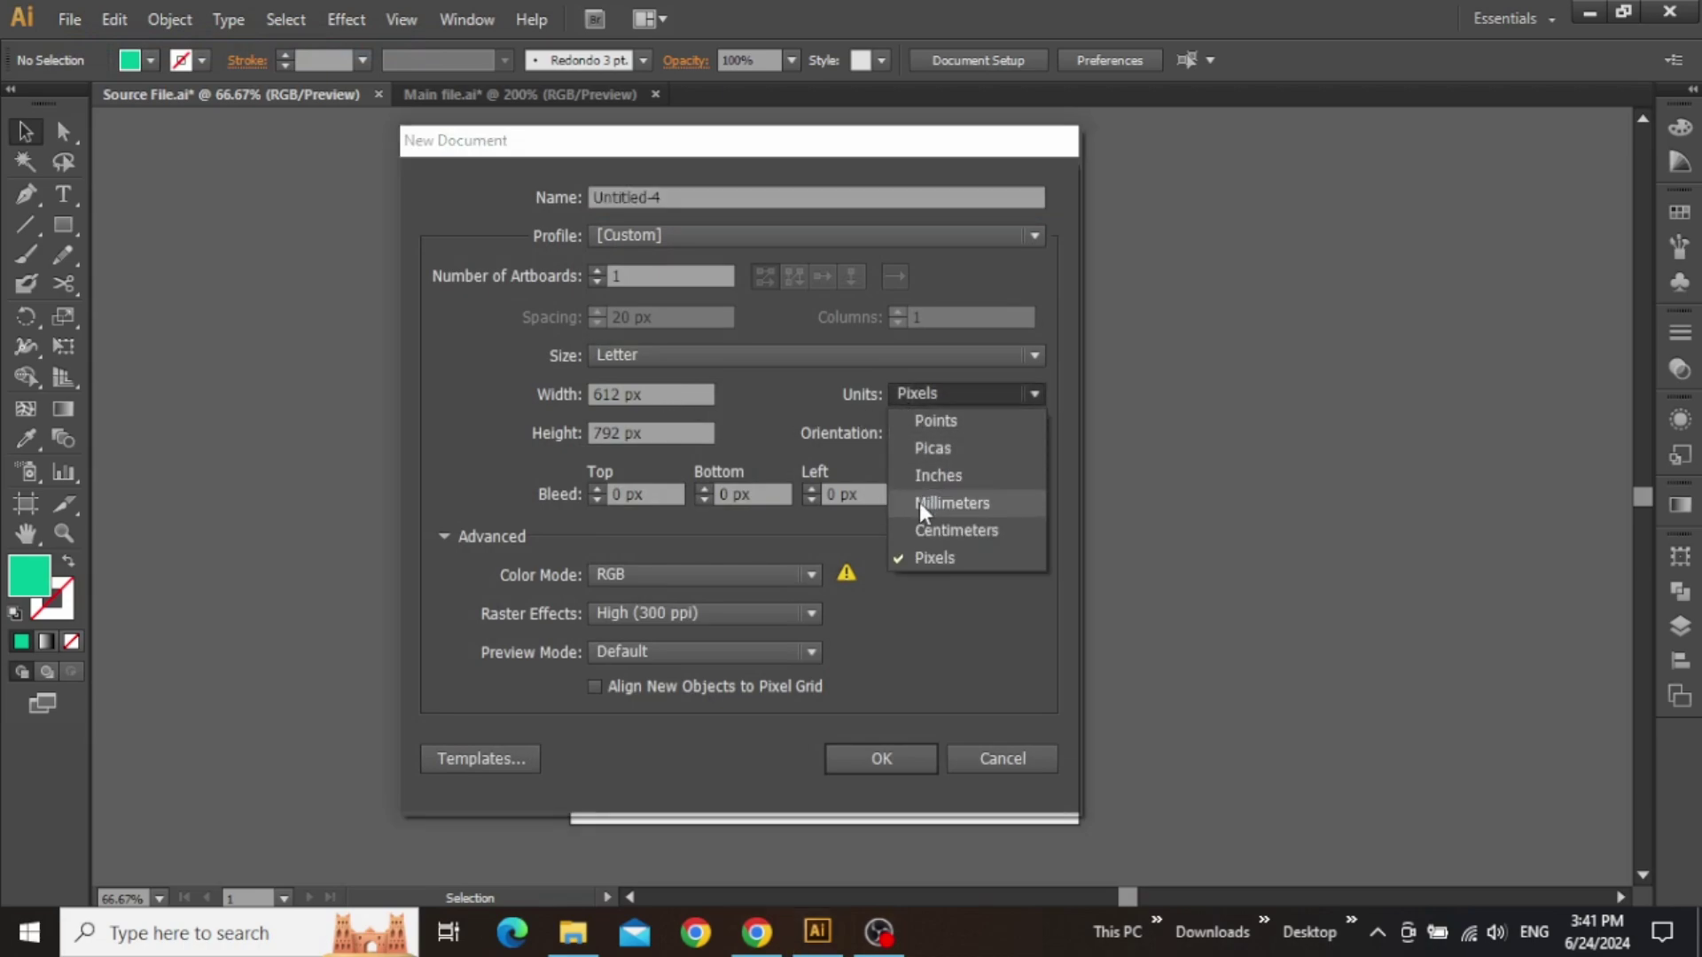
click(920, 560)
click(773, 577)
click(666, 631)
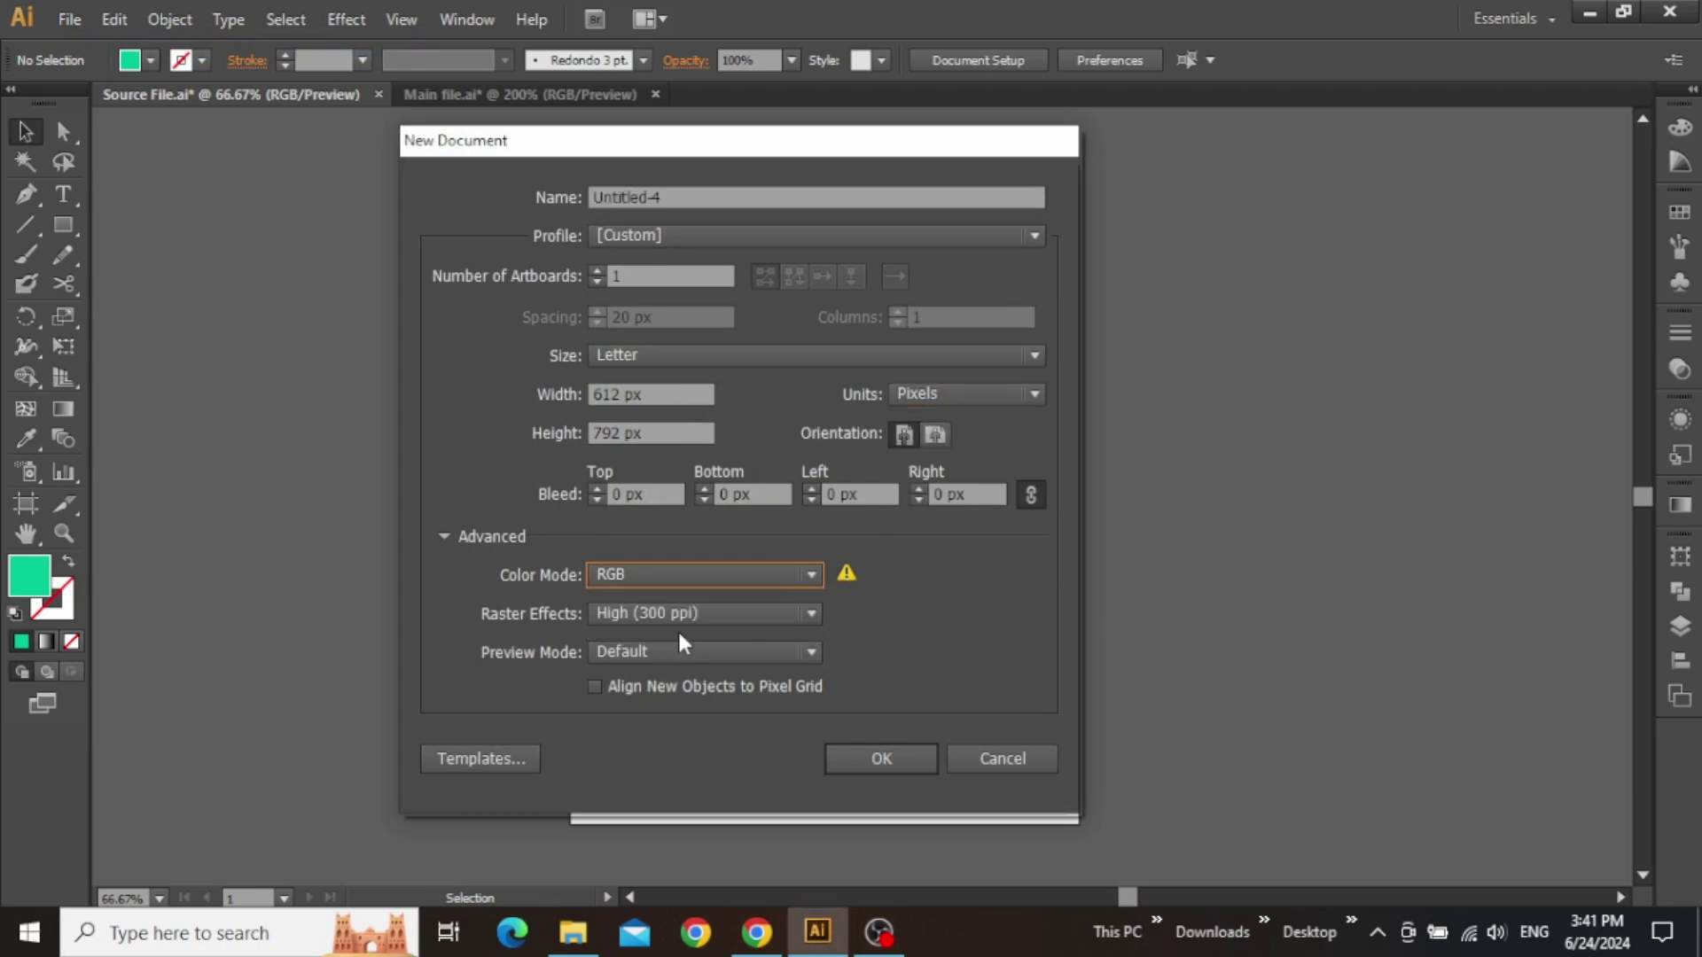
click(886, 763)
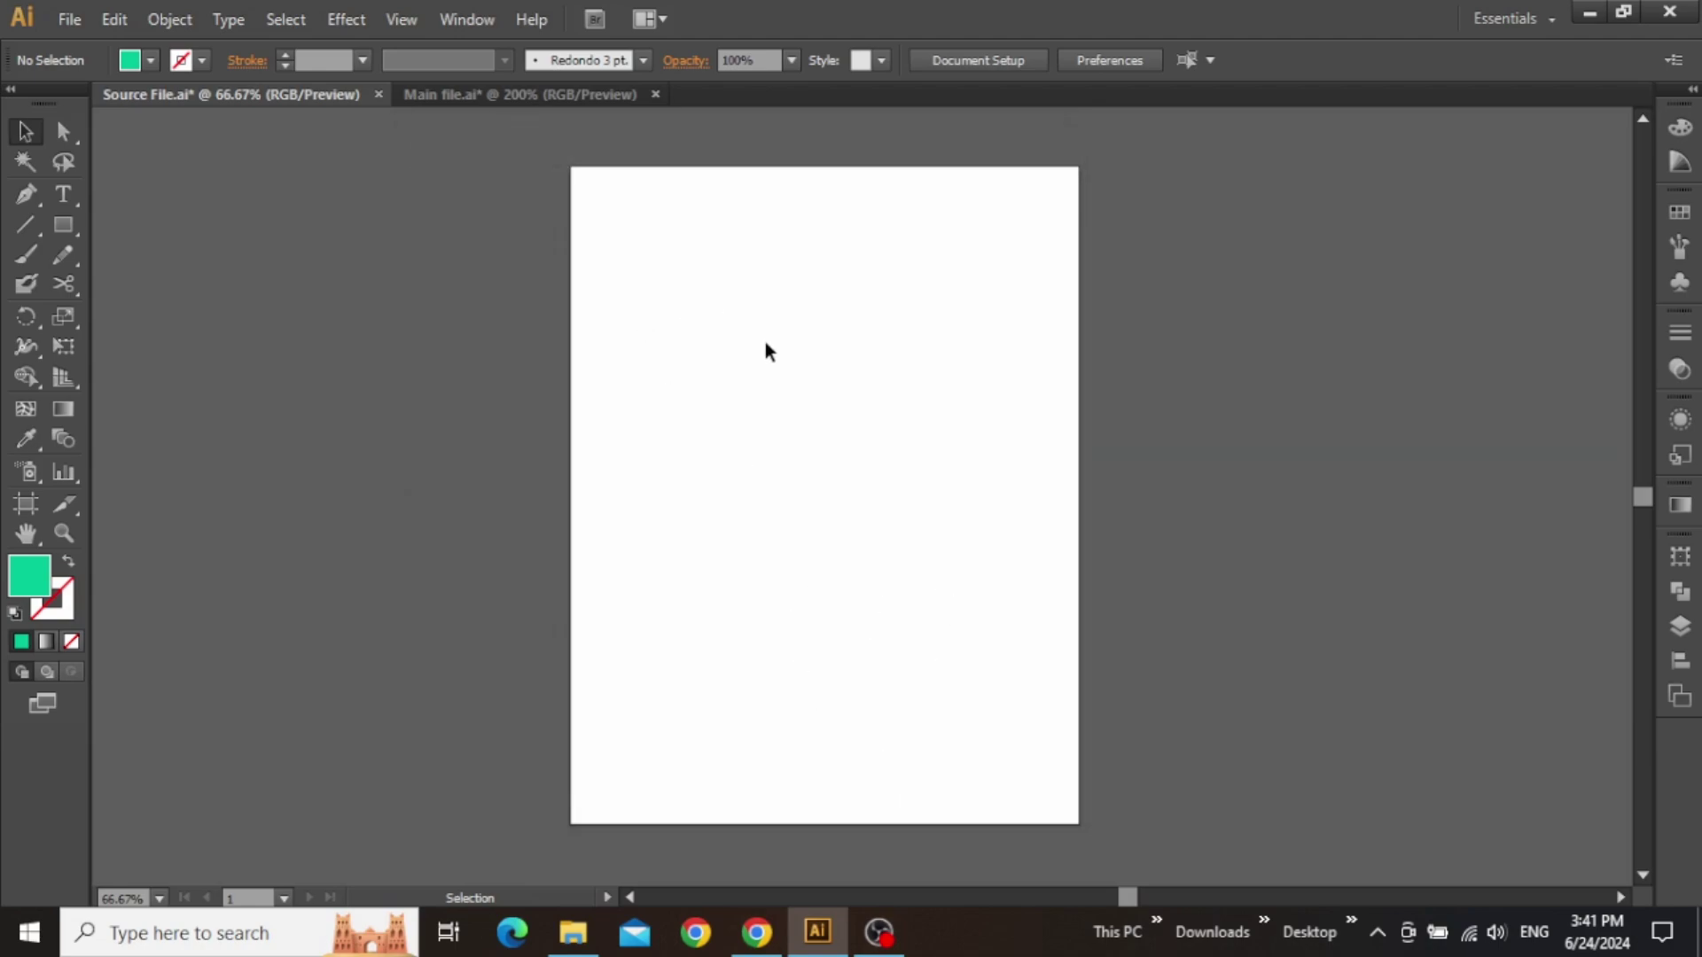
- Draw a rectangle that covers the whole artboard
click(67, 225)
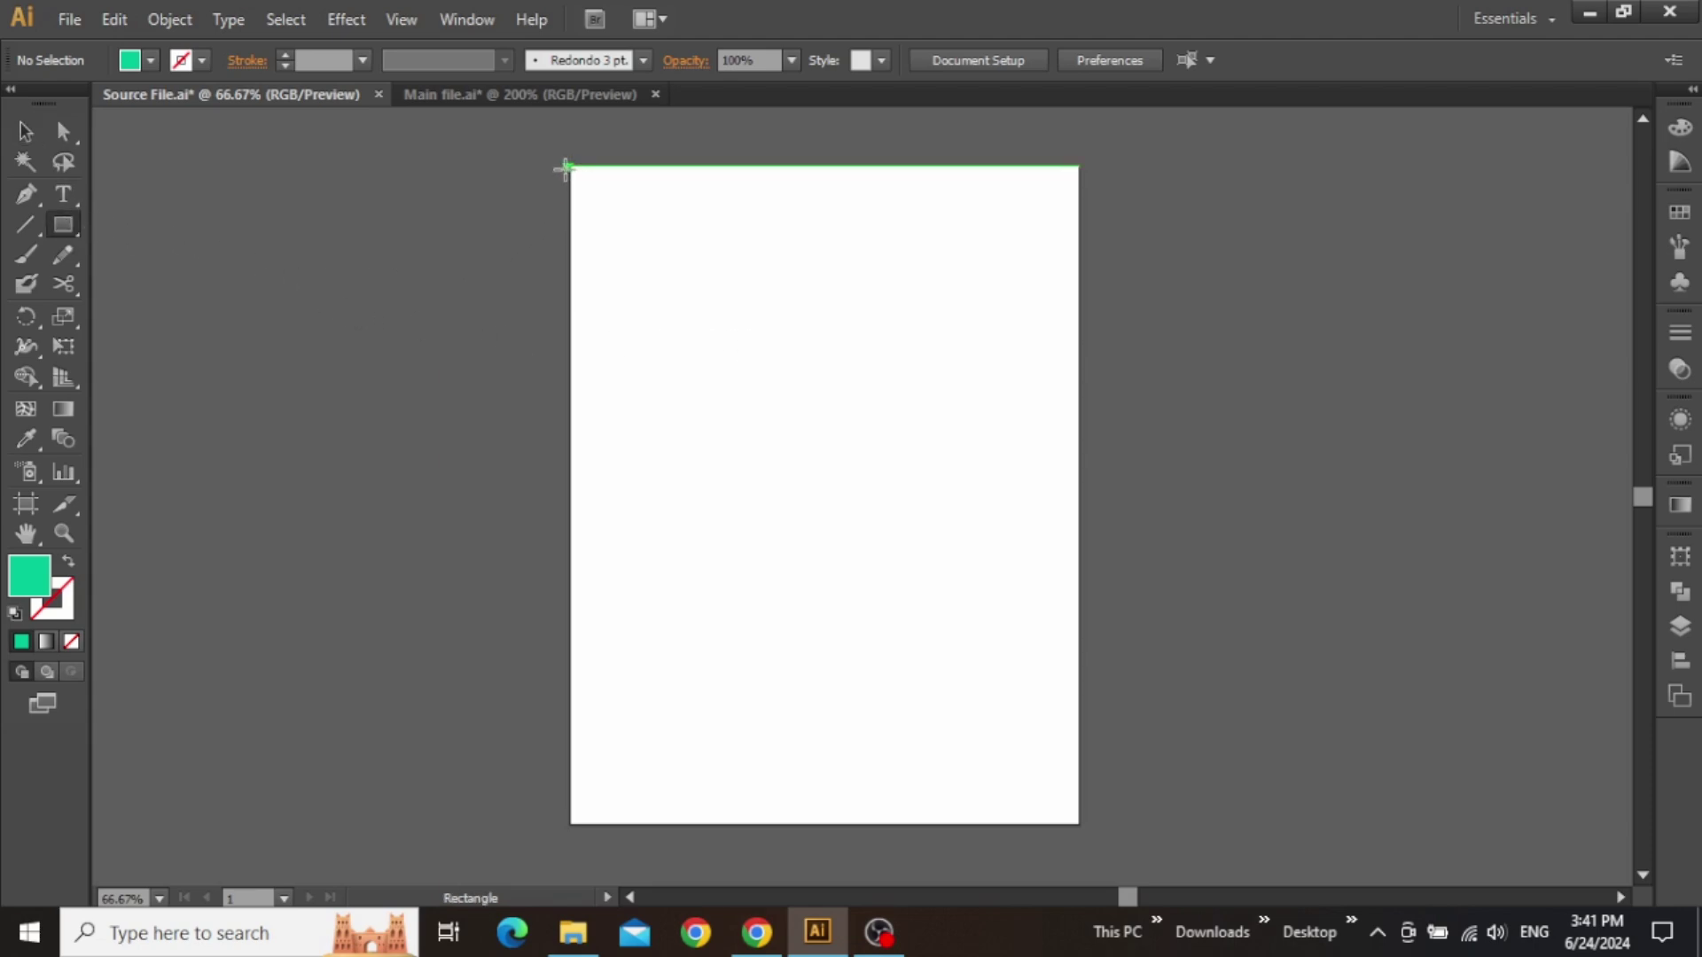
drag(570, 166, 1078, 823)
key(v)
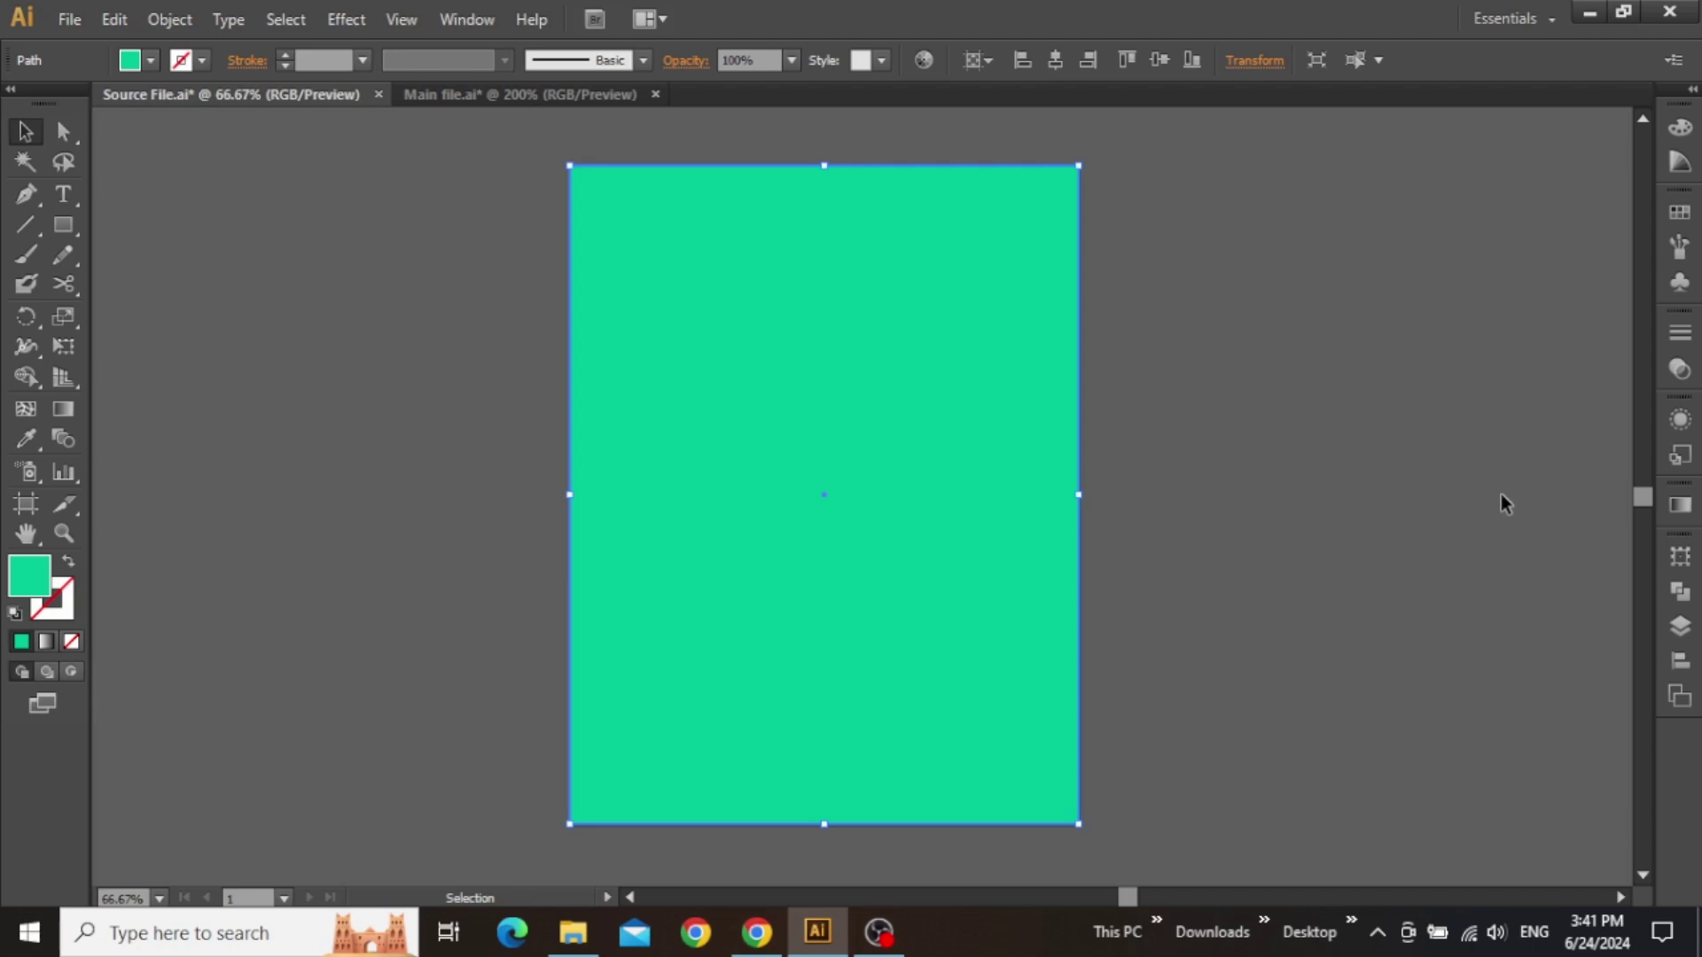
- Fill the artboard rectangle with the white-to-black gradient and set its type to Radial
click(1663, 500)
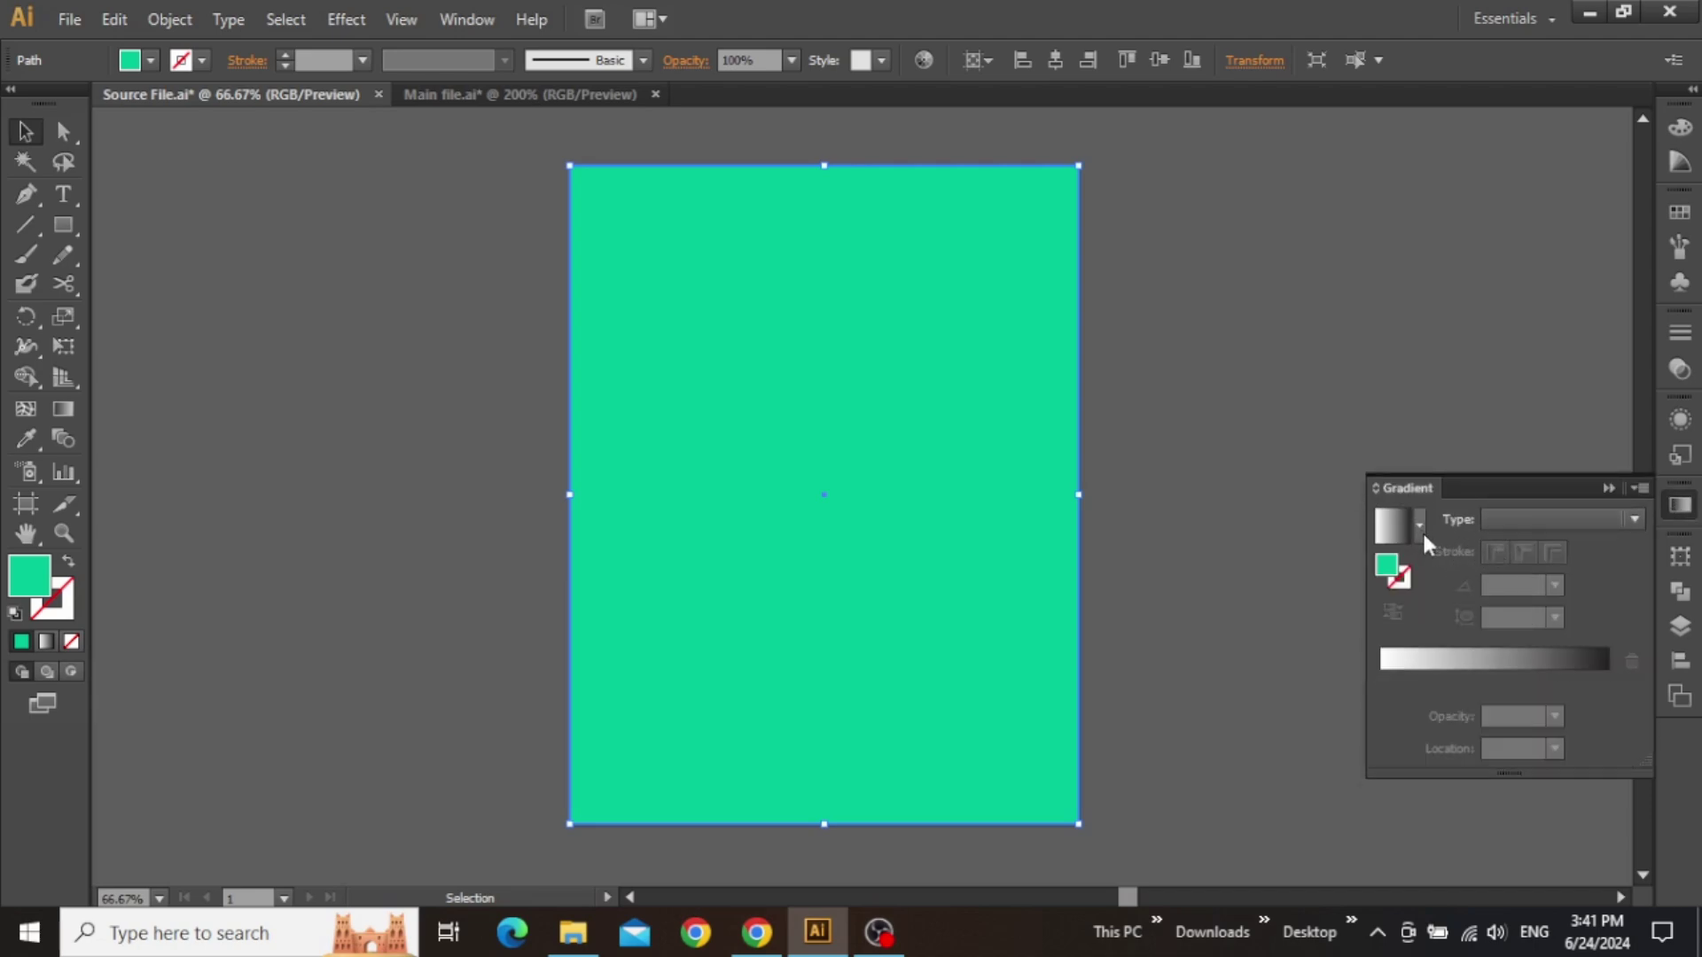
click(482, 12)
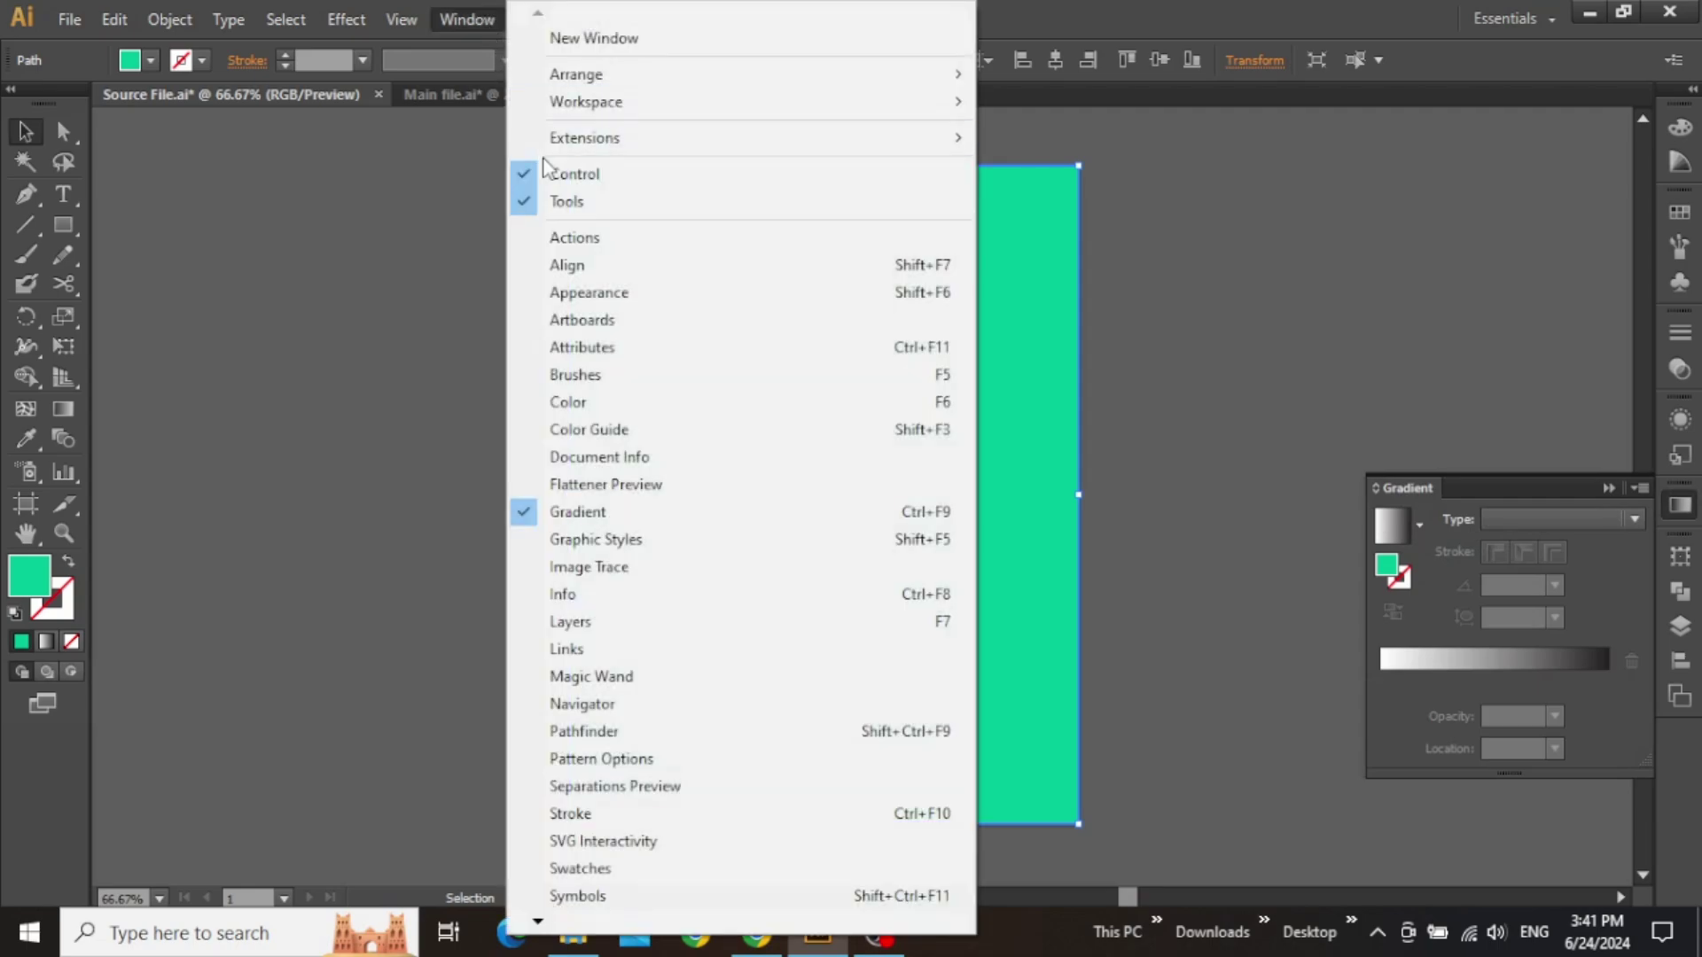
click(610, 512)
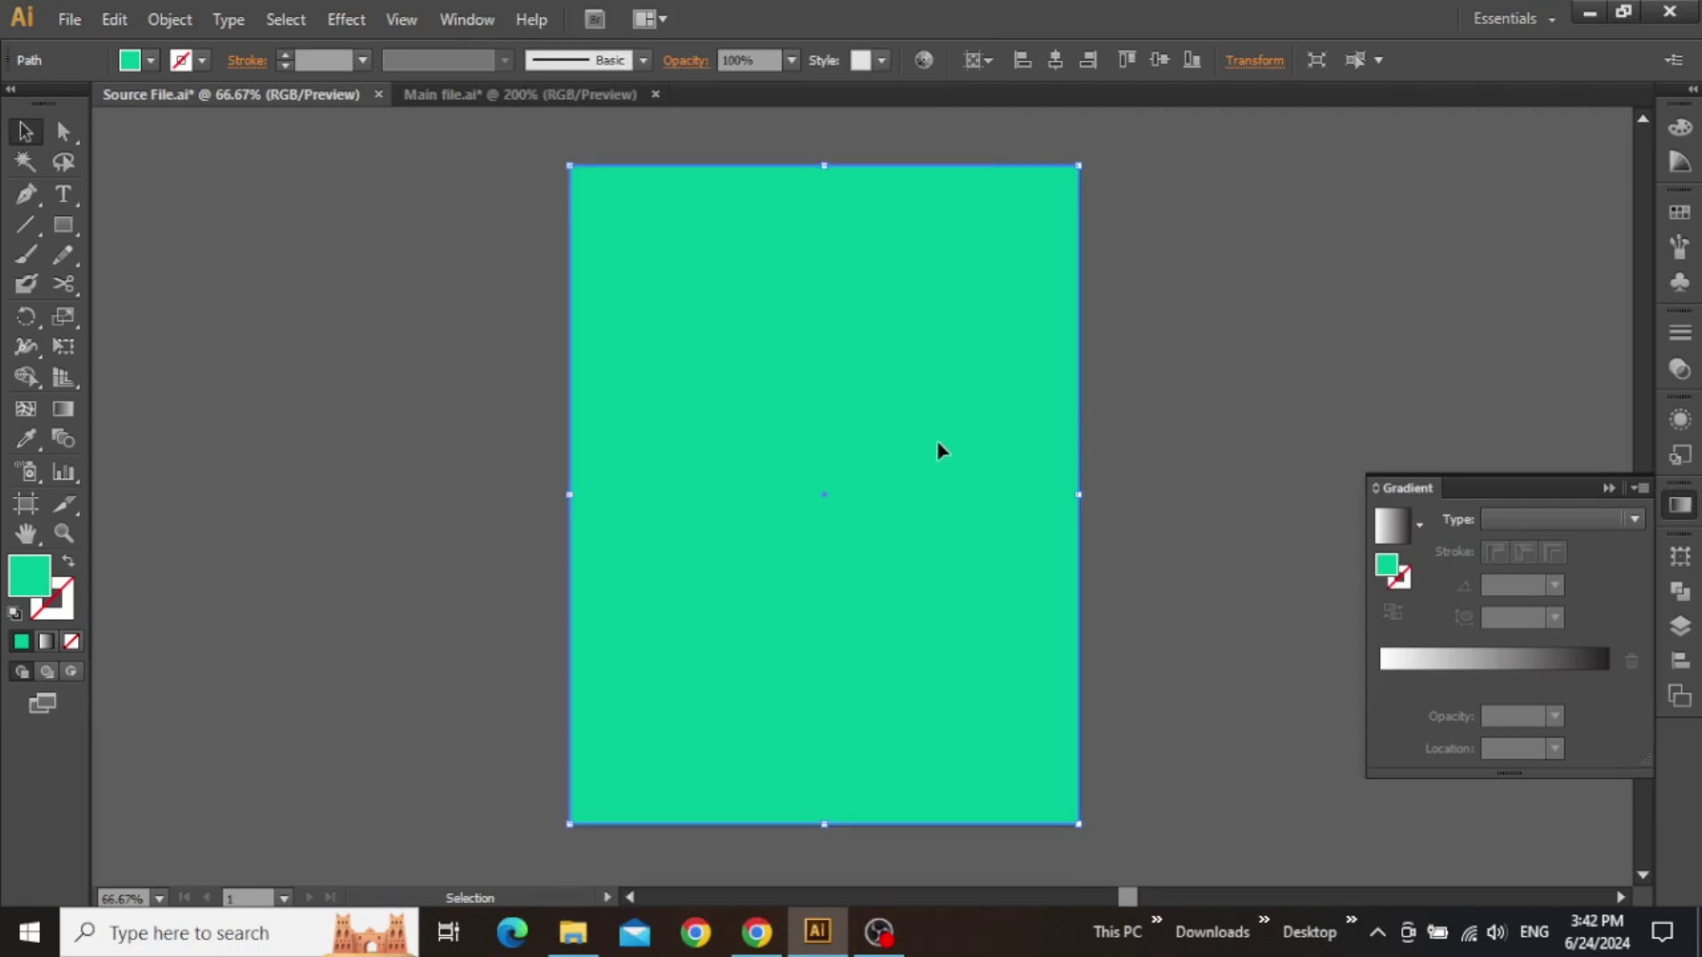
click(1388, 530)
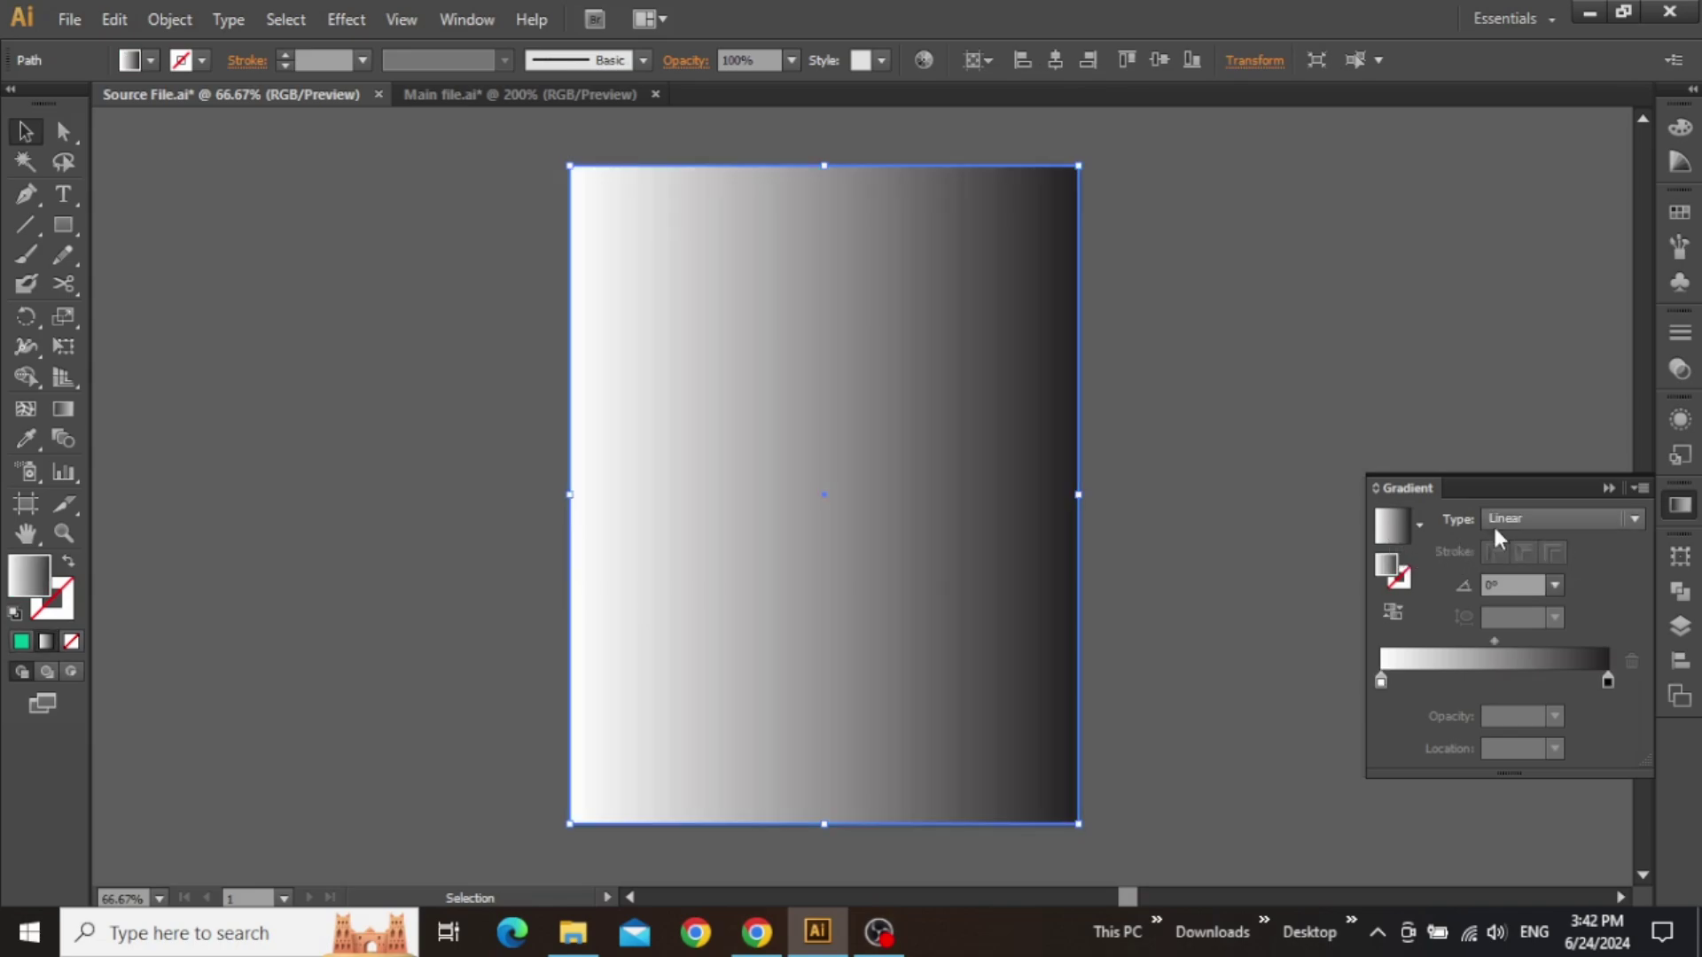
click(1502, 520)
click(1514, 575)
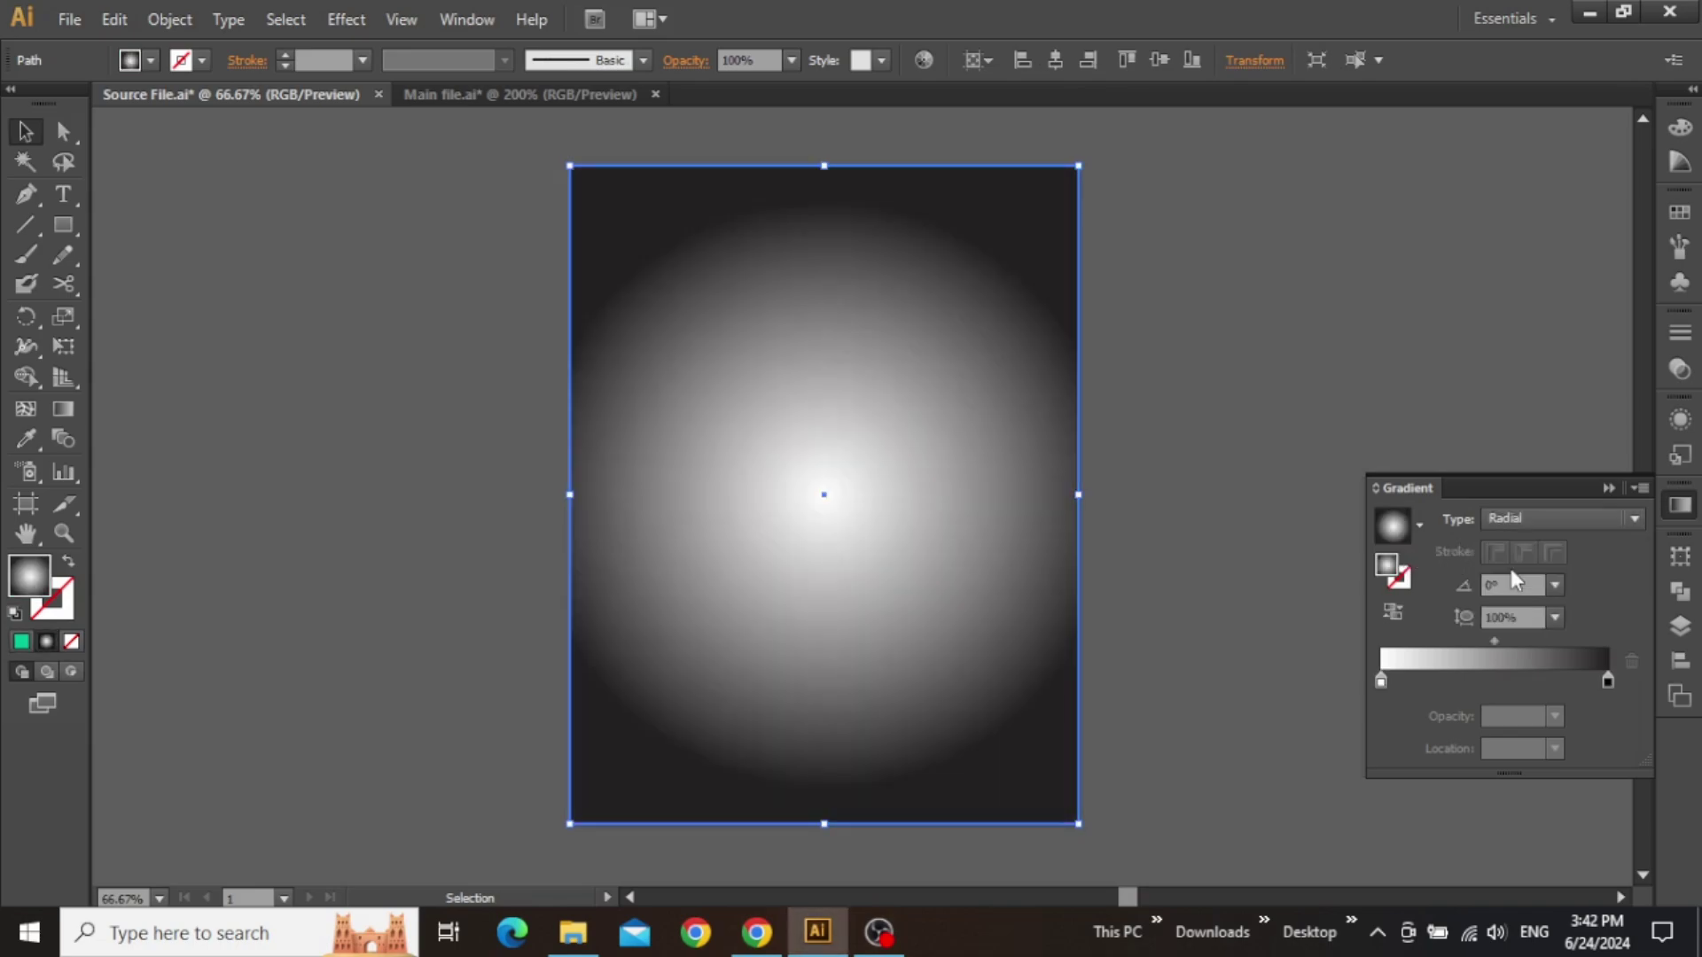
- Reverse the radial gradient and add a middle color stop at about 50.5% location, leaving the rectangle deselected
click(1401, 614)
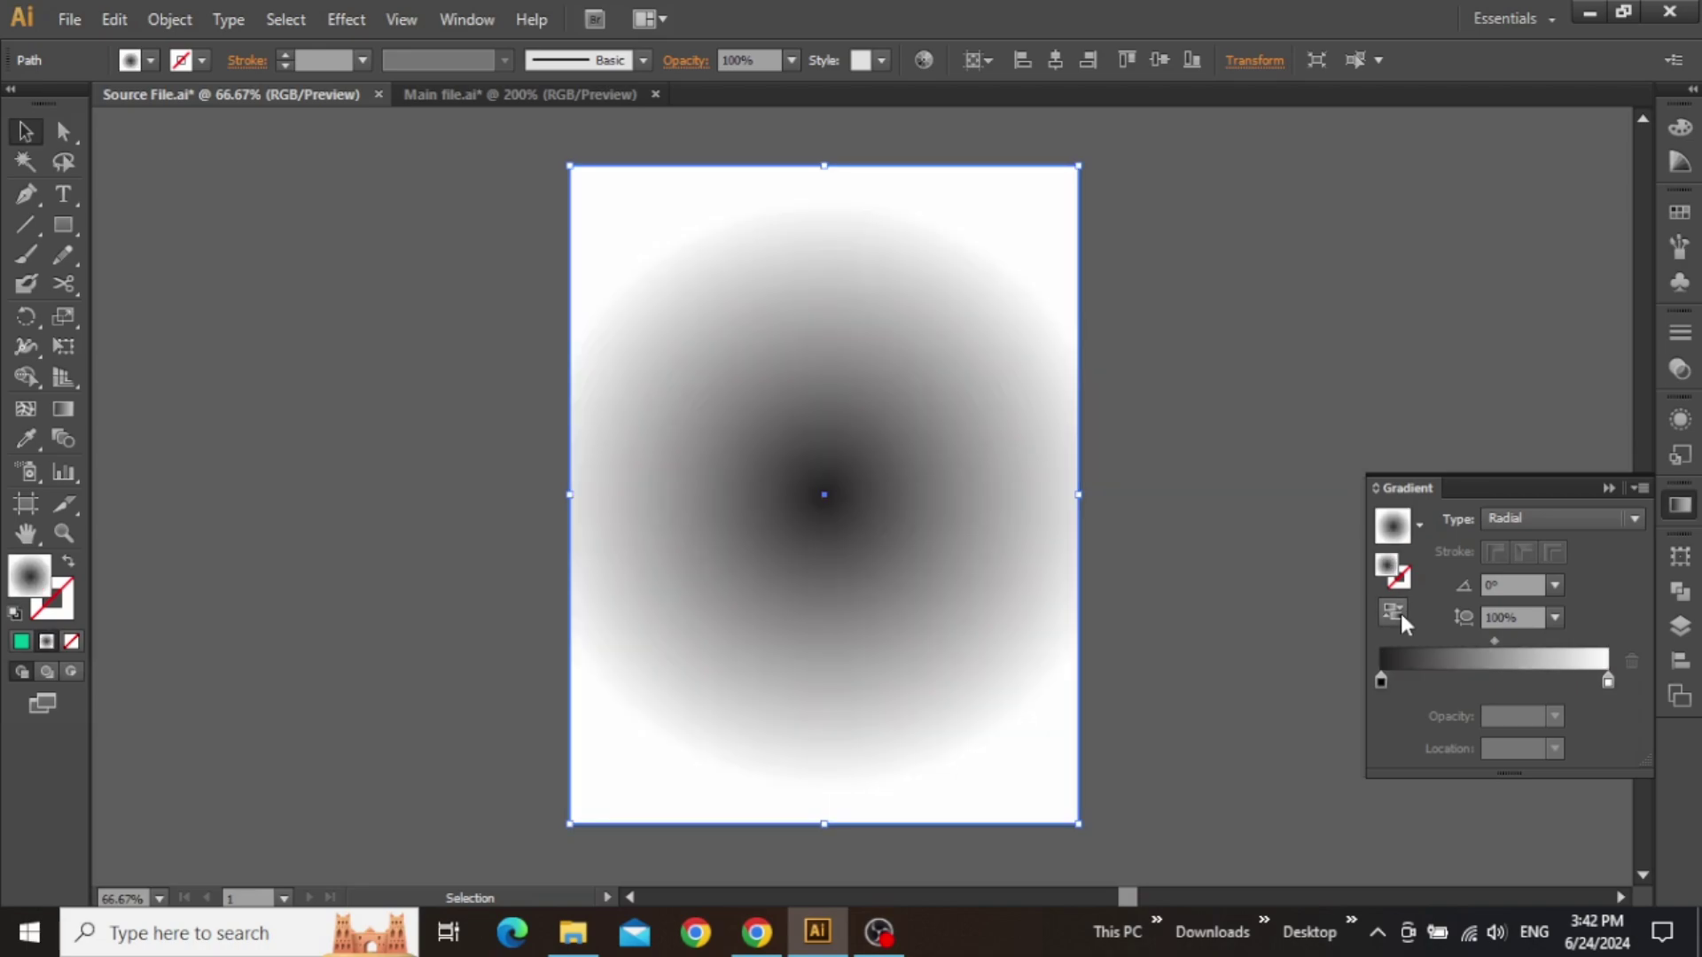
click(1497, 682)
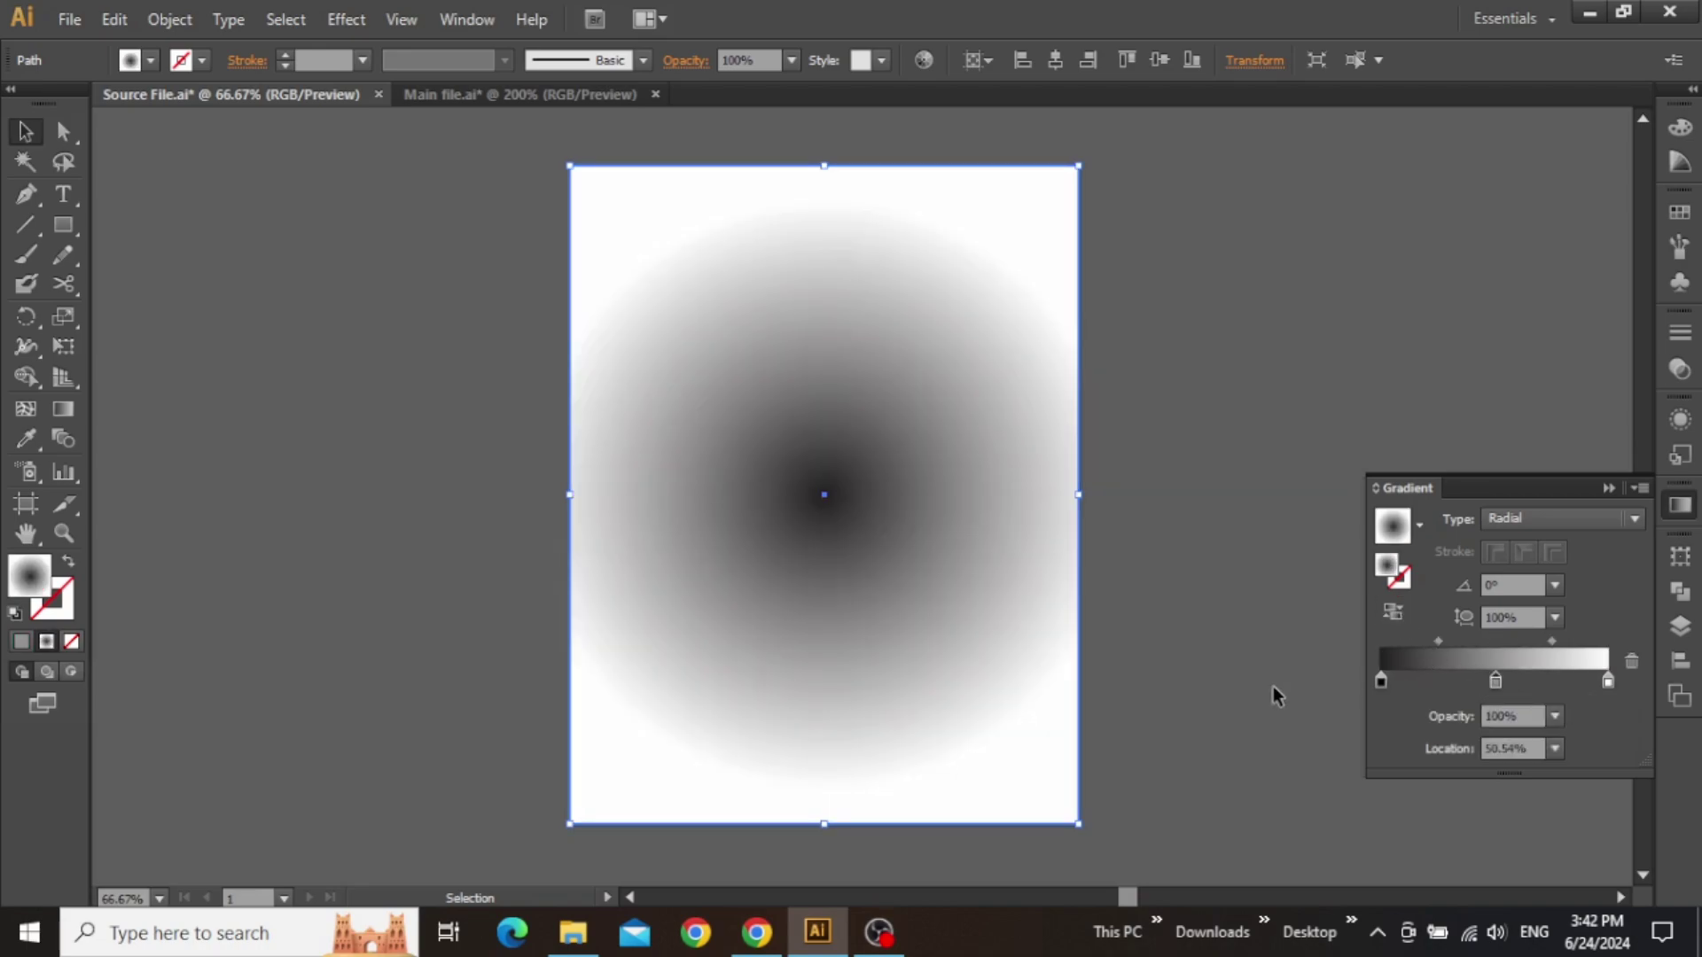
click(1251, 606)
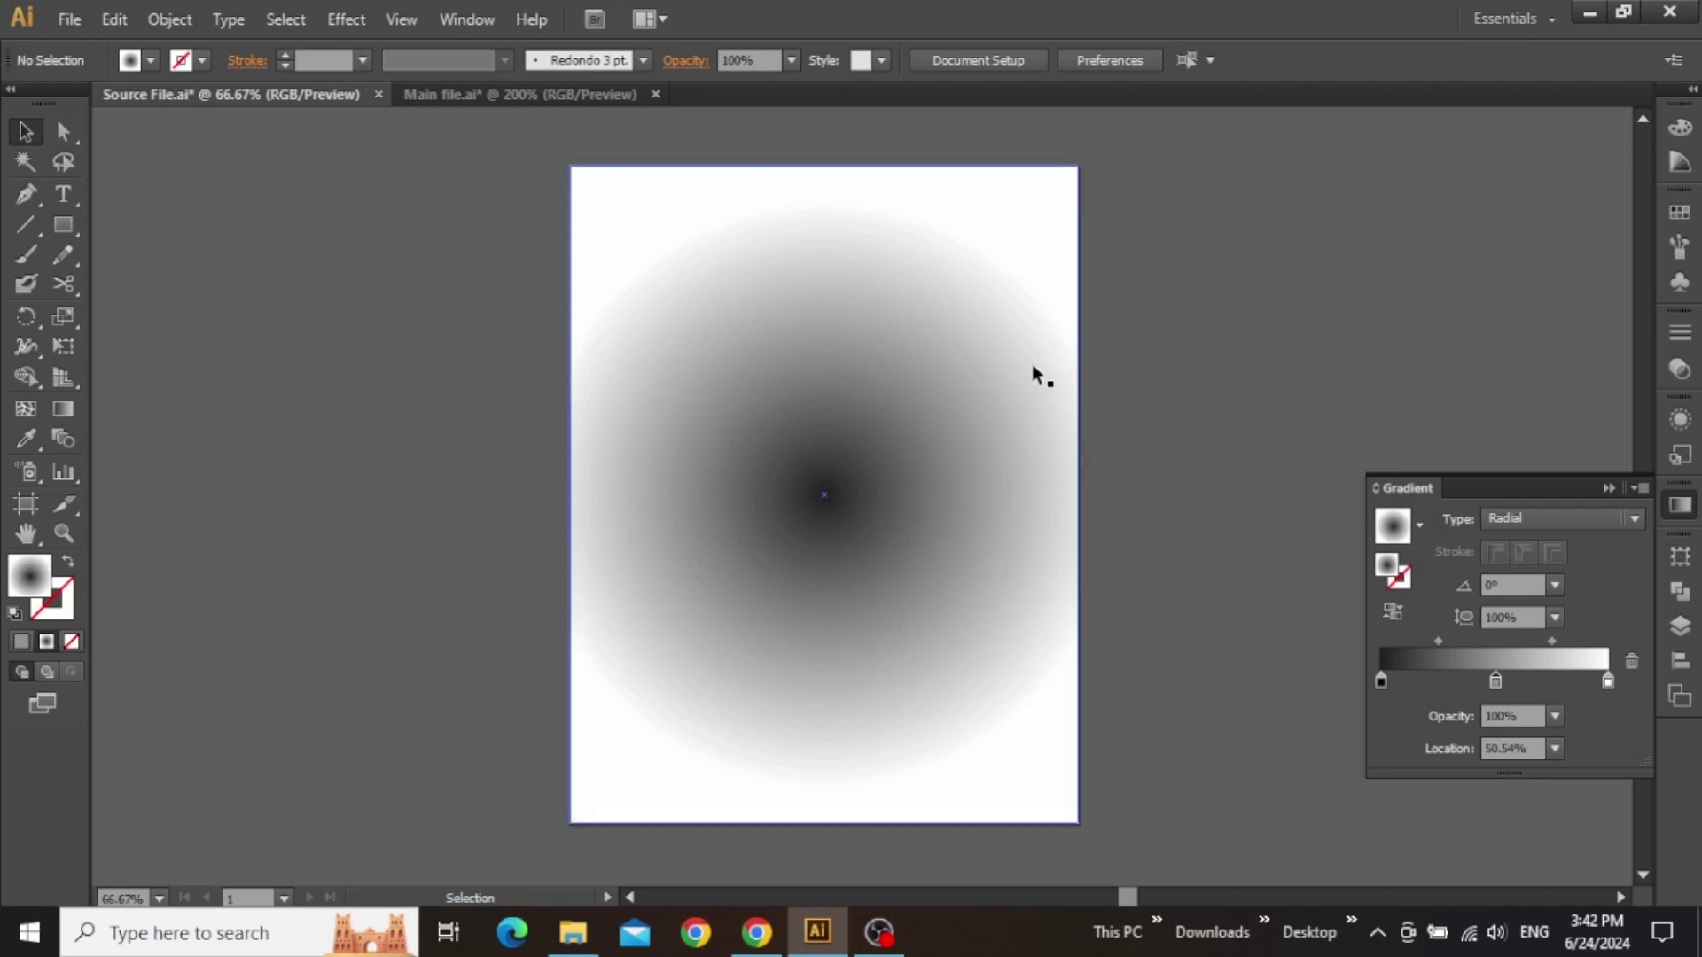
- Copy the hex code 000000 from the label under the black swatch beside the artboard
key(space)
drag(1330, 345, 634, 486)
drag(1427, 425, 879, 504)
scroll(1200, 308, up, 2)
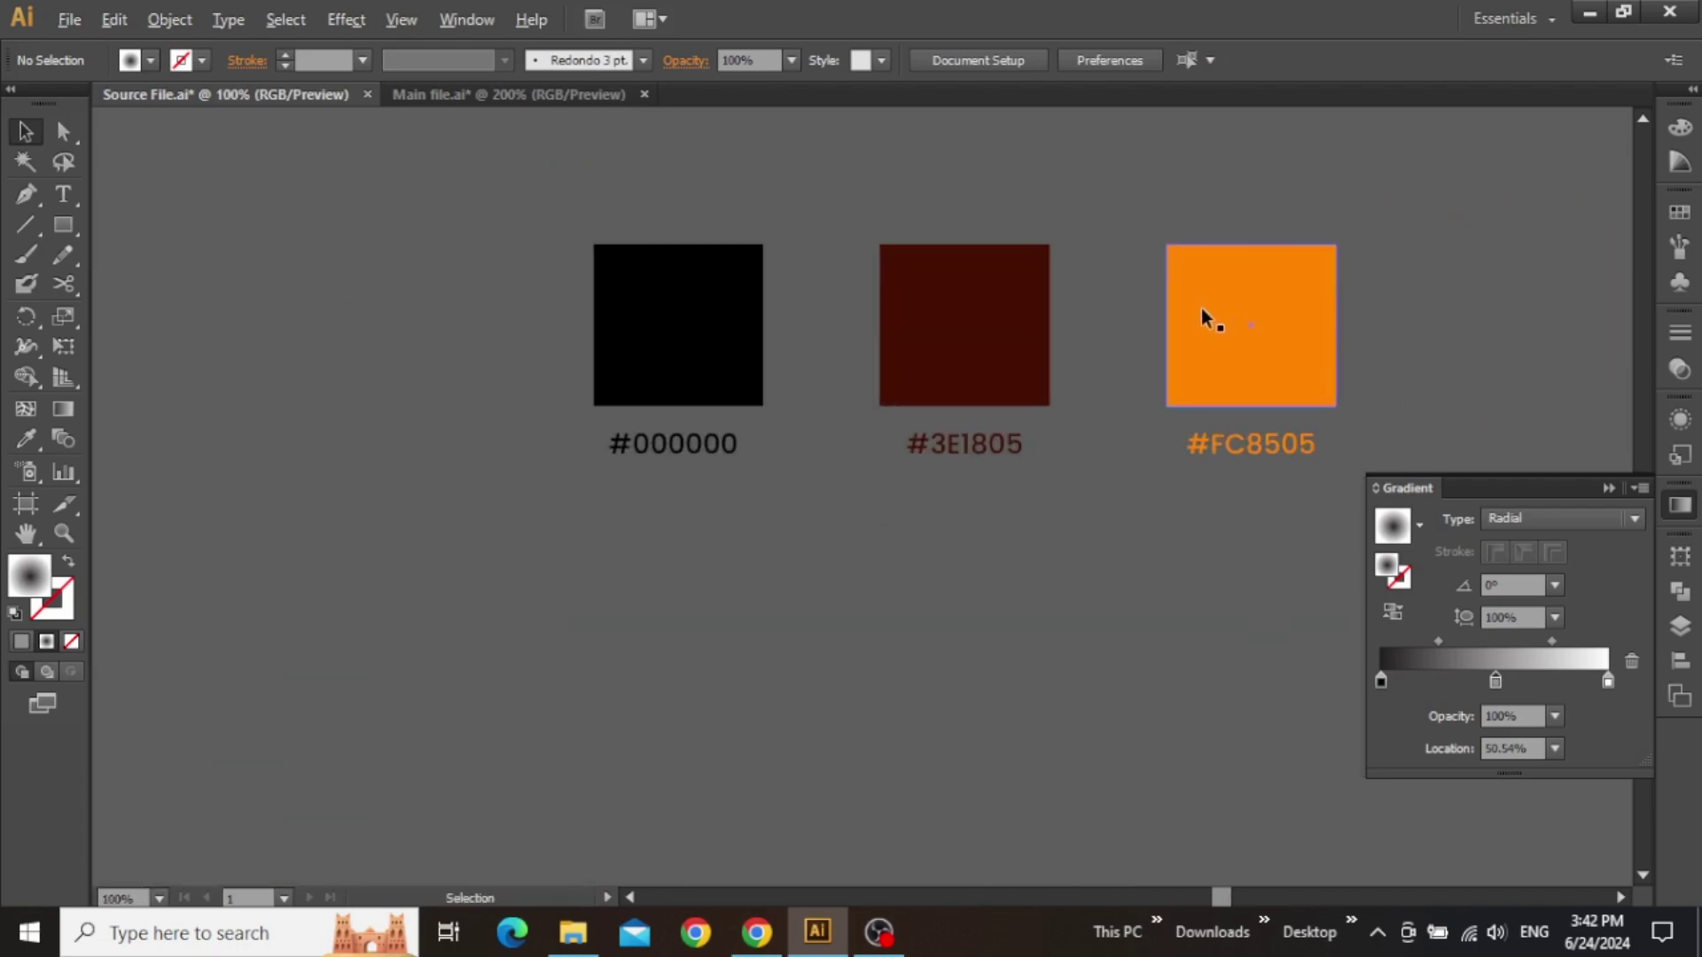
key(space)
drag(1064, 324, 983, 327)
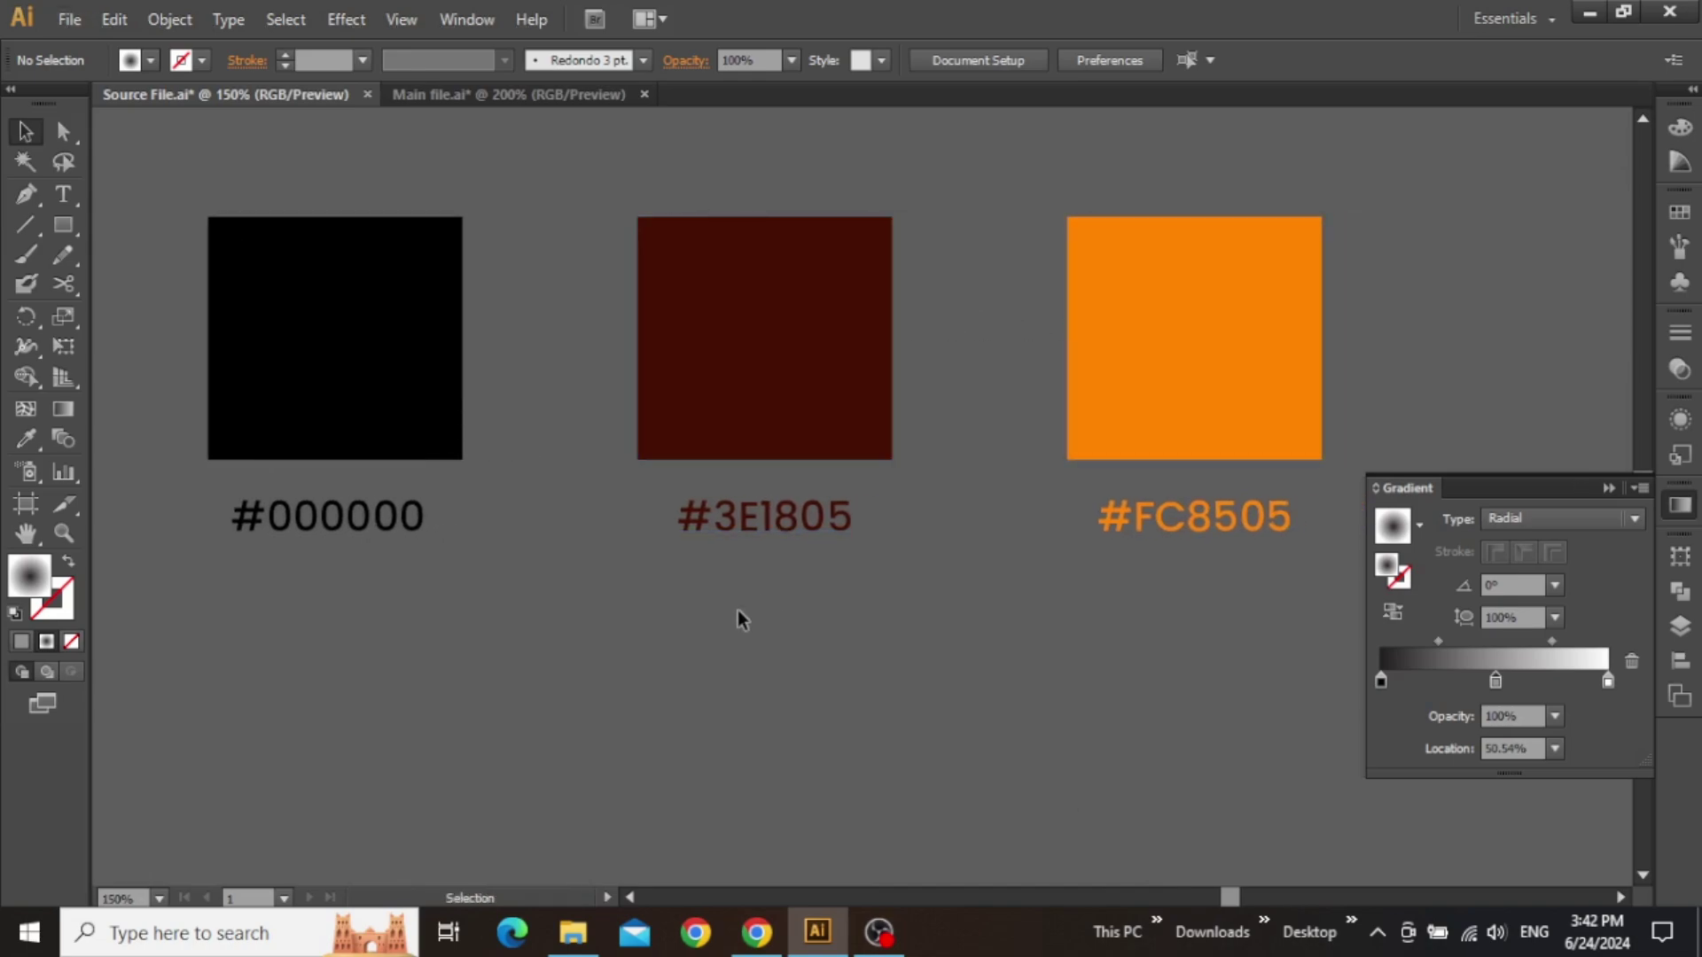
key(space)
drag(737, 610, 750, 585)
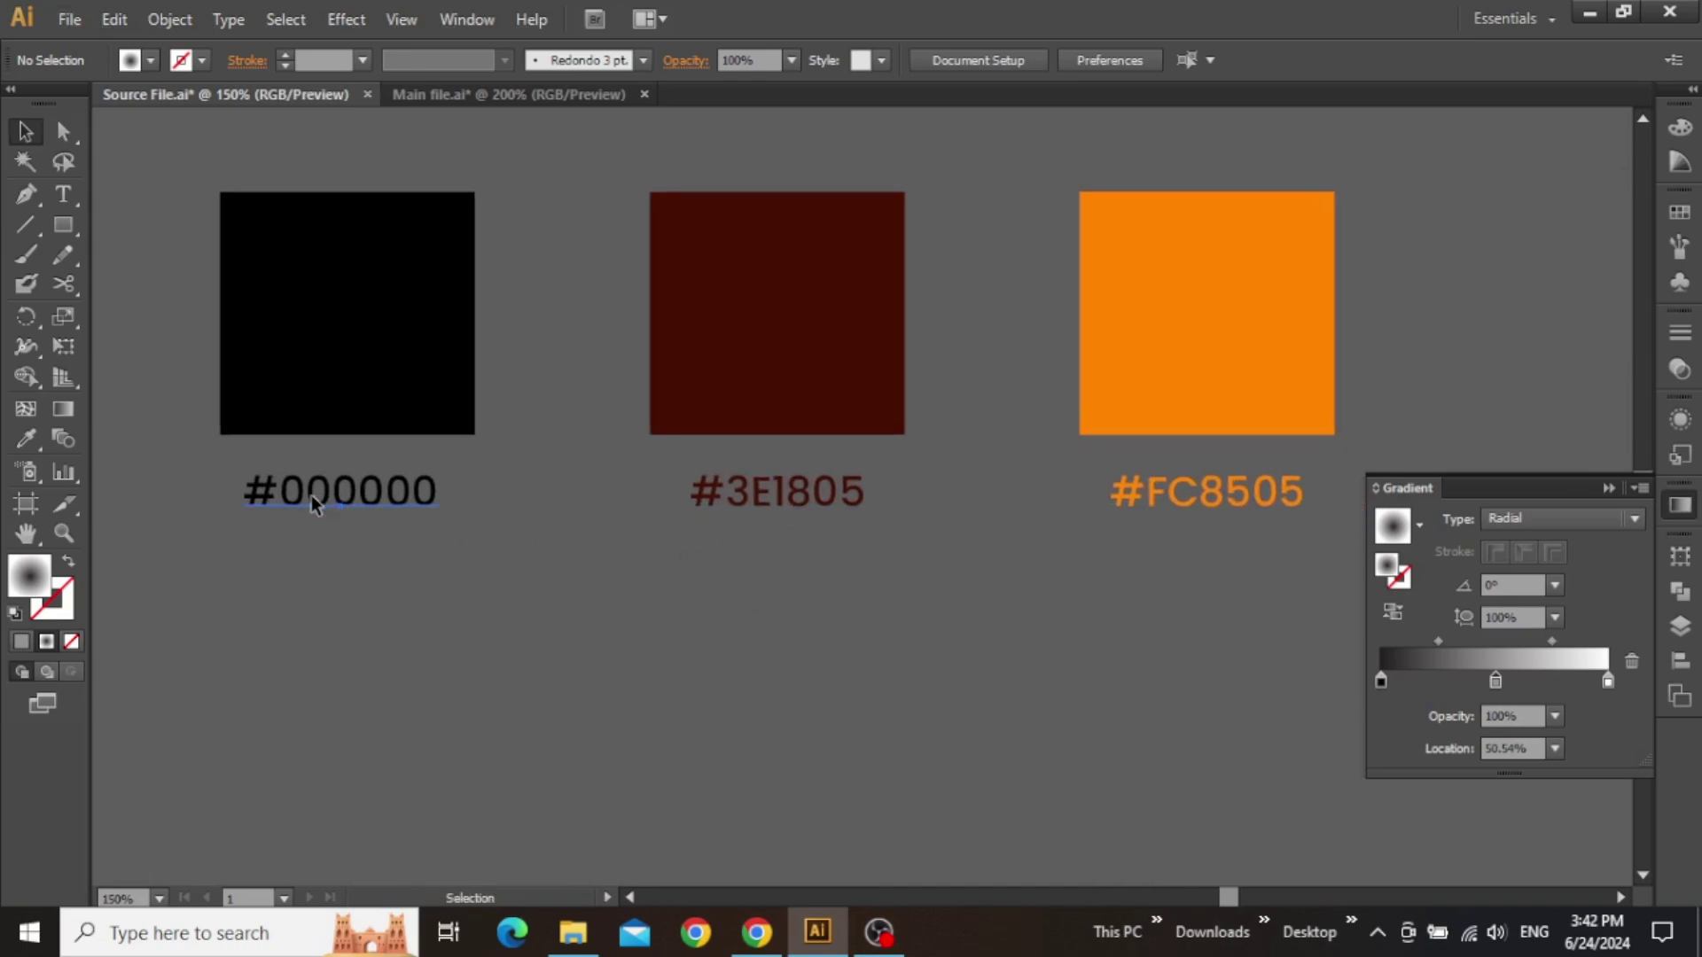
double_click(311, 494)
drag(281, 489, 443, 505)
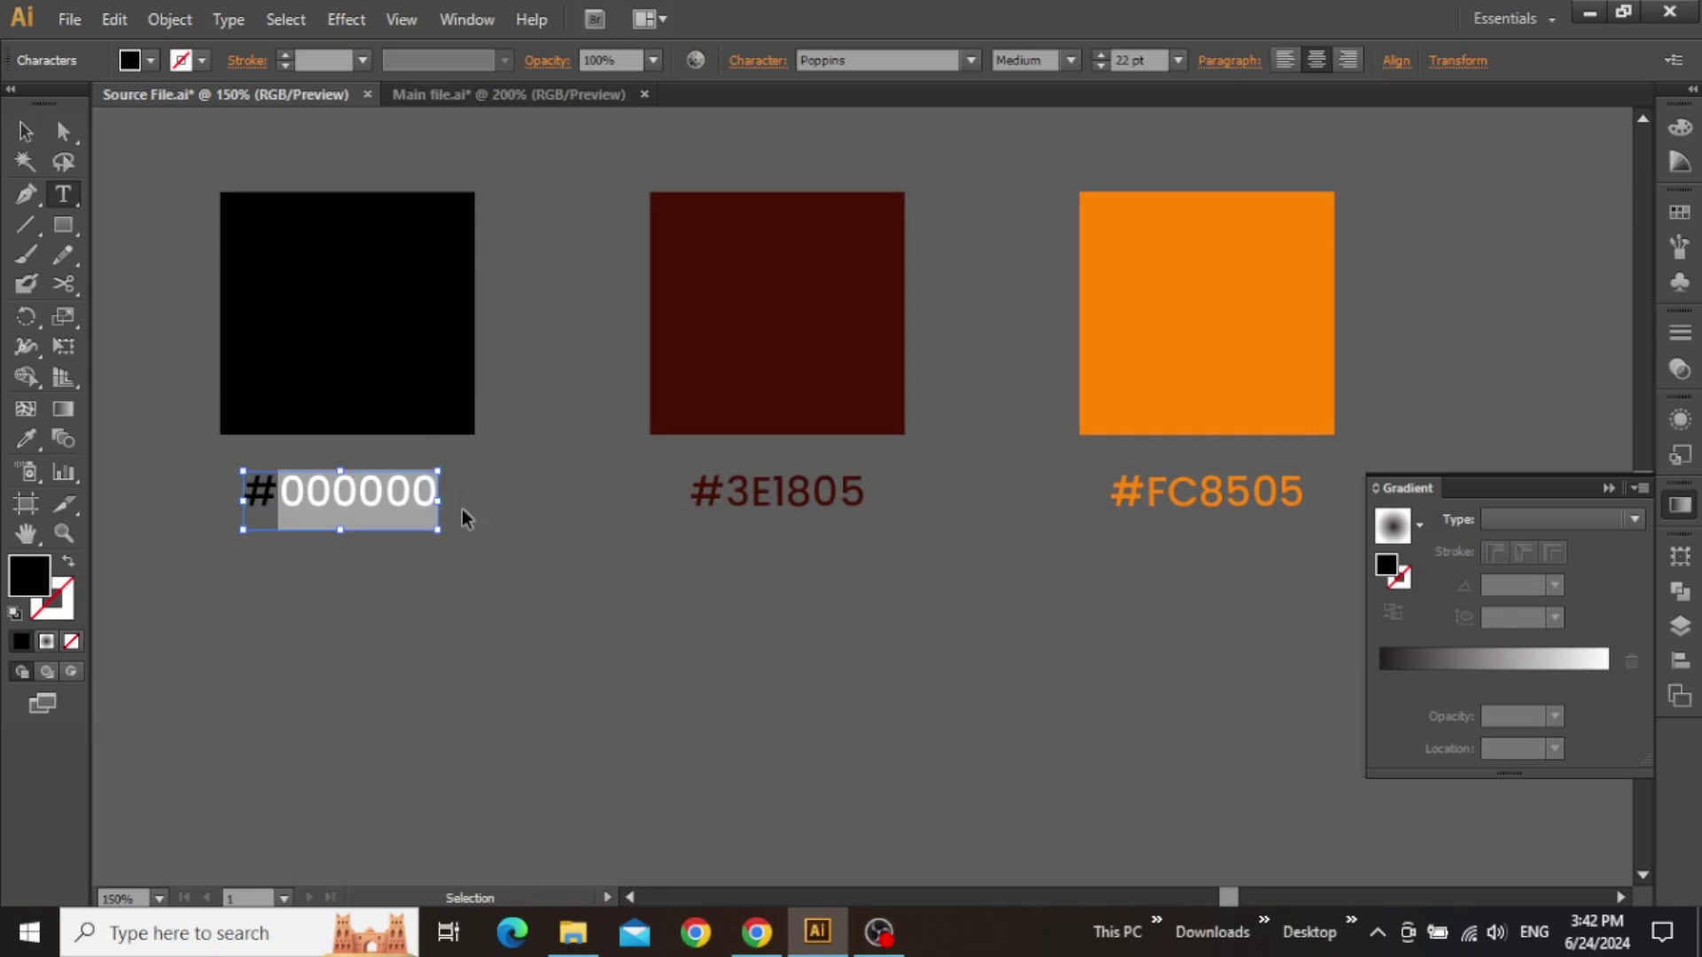
key(Escape)
click(486, 537)
- Switch the outer stop of the rectangle's gradient to RGB and set its color to 000000
key(space)
drag(344, 592, 1251, 393)
scroll(605, 518, down, 3)
scroll(513, 524, left, 5)
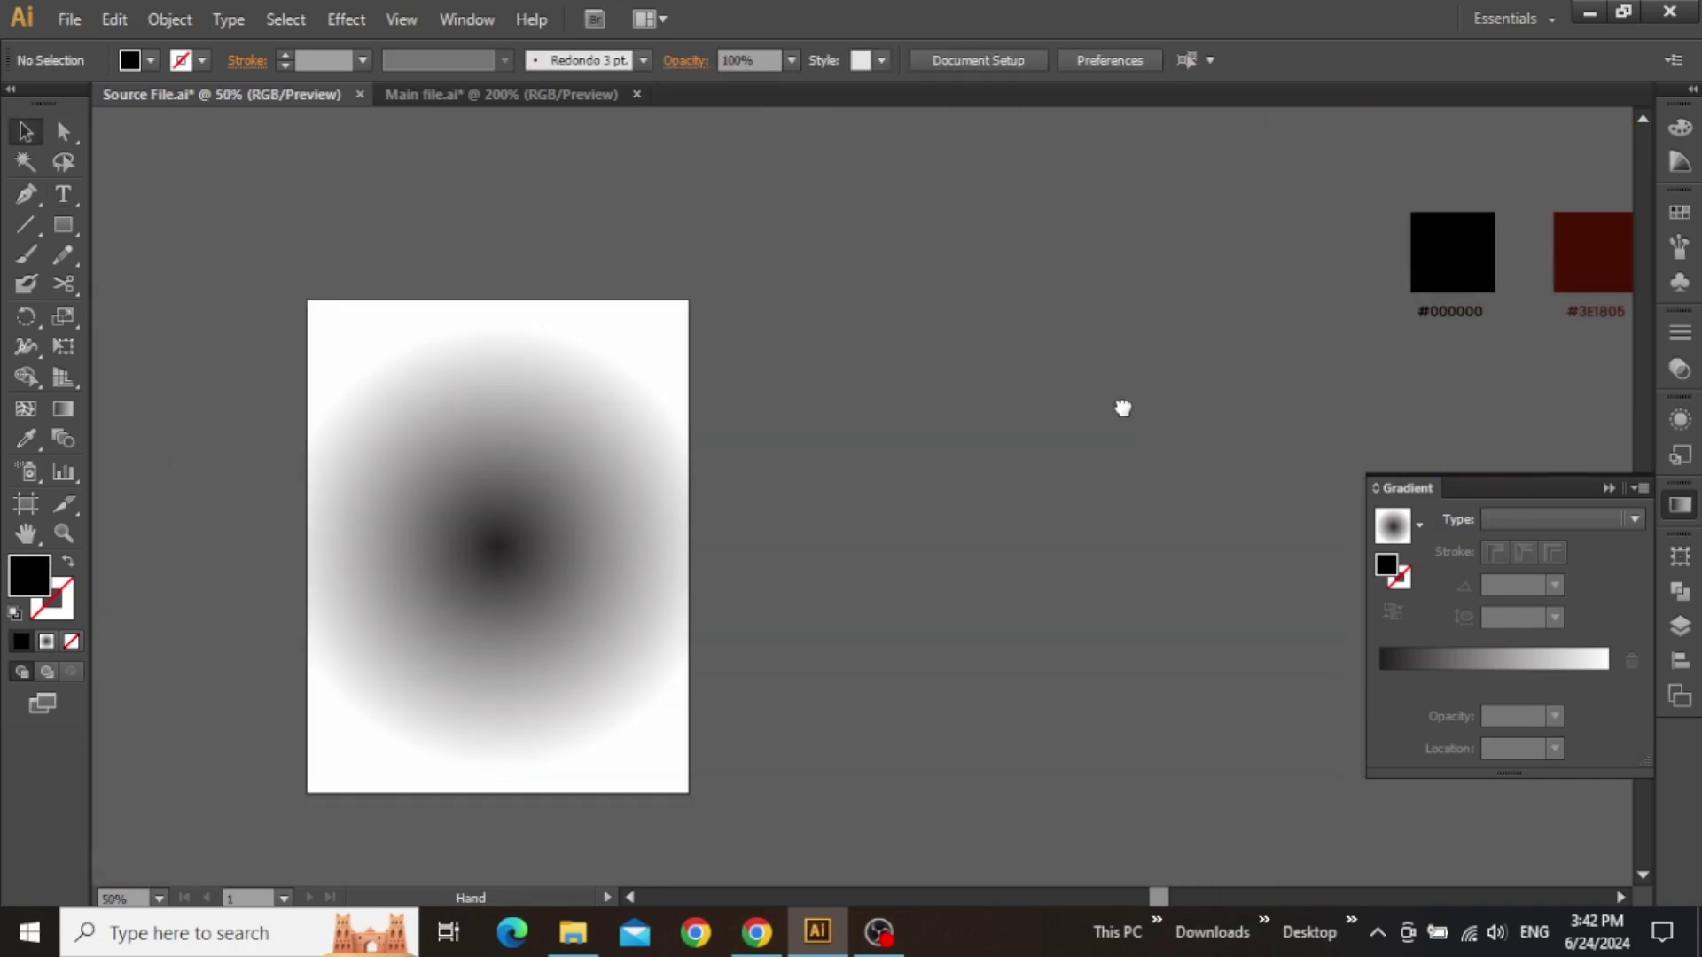
click(599, 492)
drag(573, 464, 901, 421)
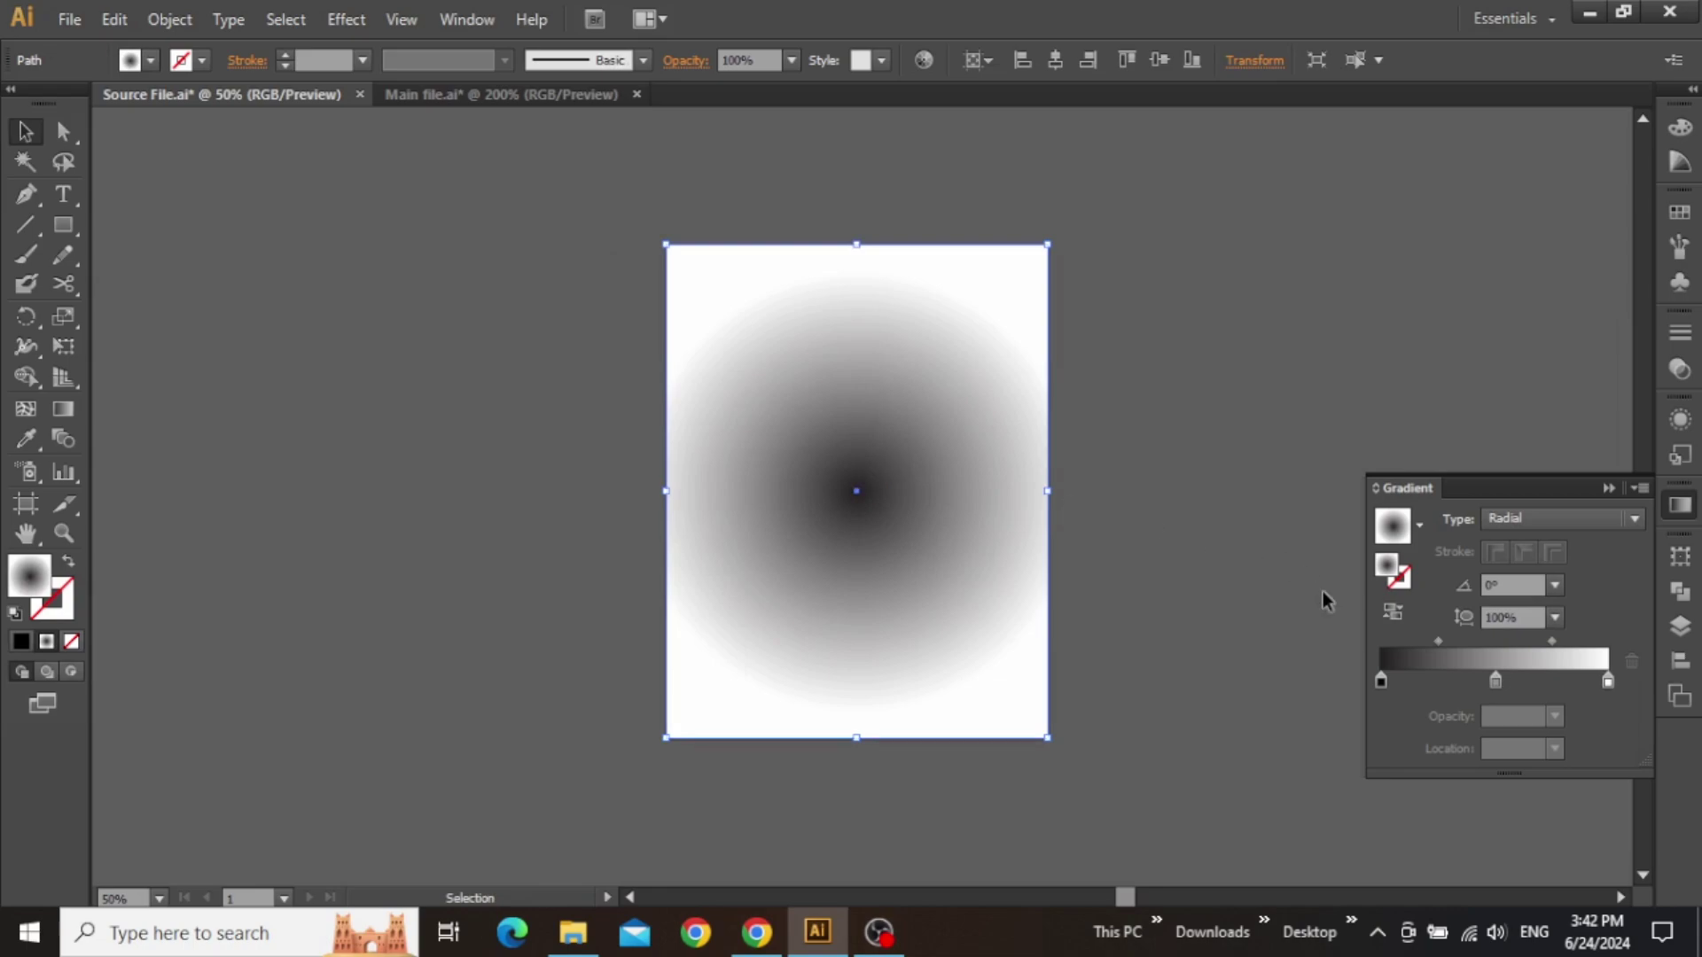
double_click(1607, 679)
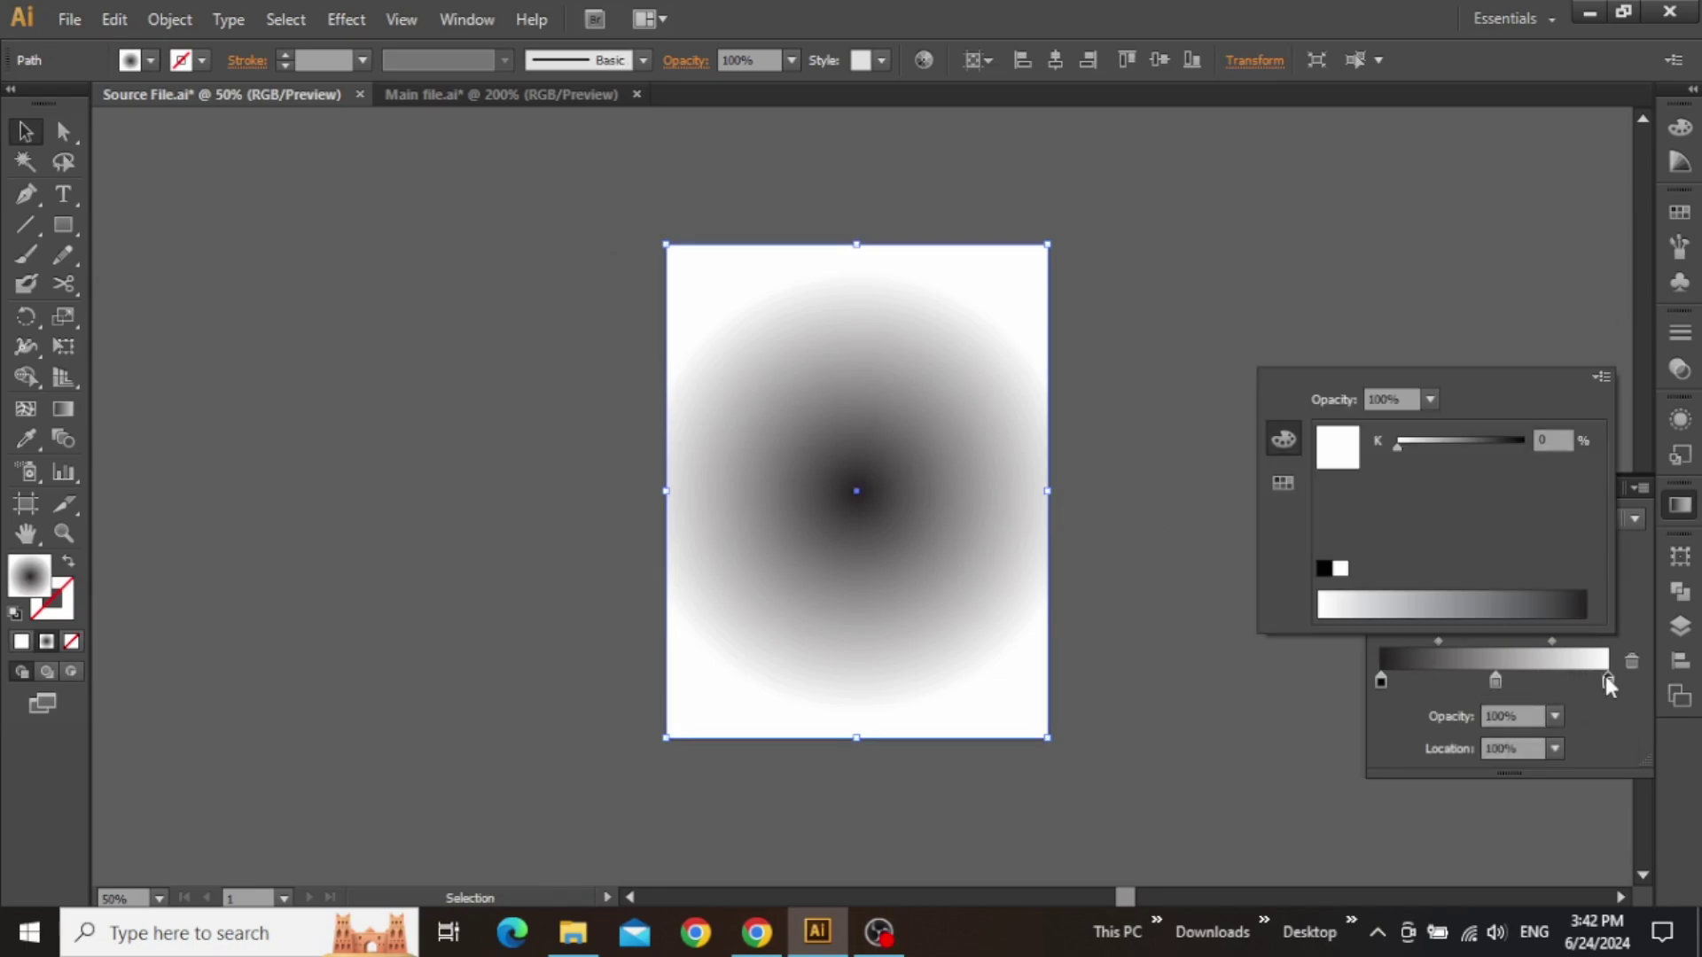
click(1601, 377)
click(1467, 412)
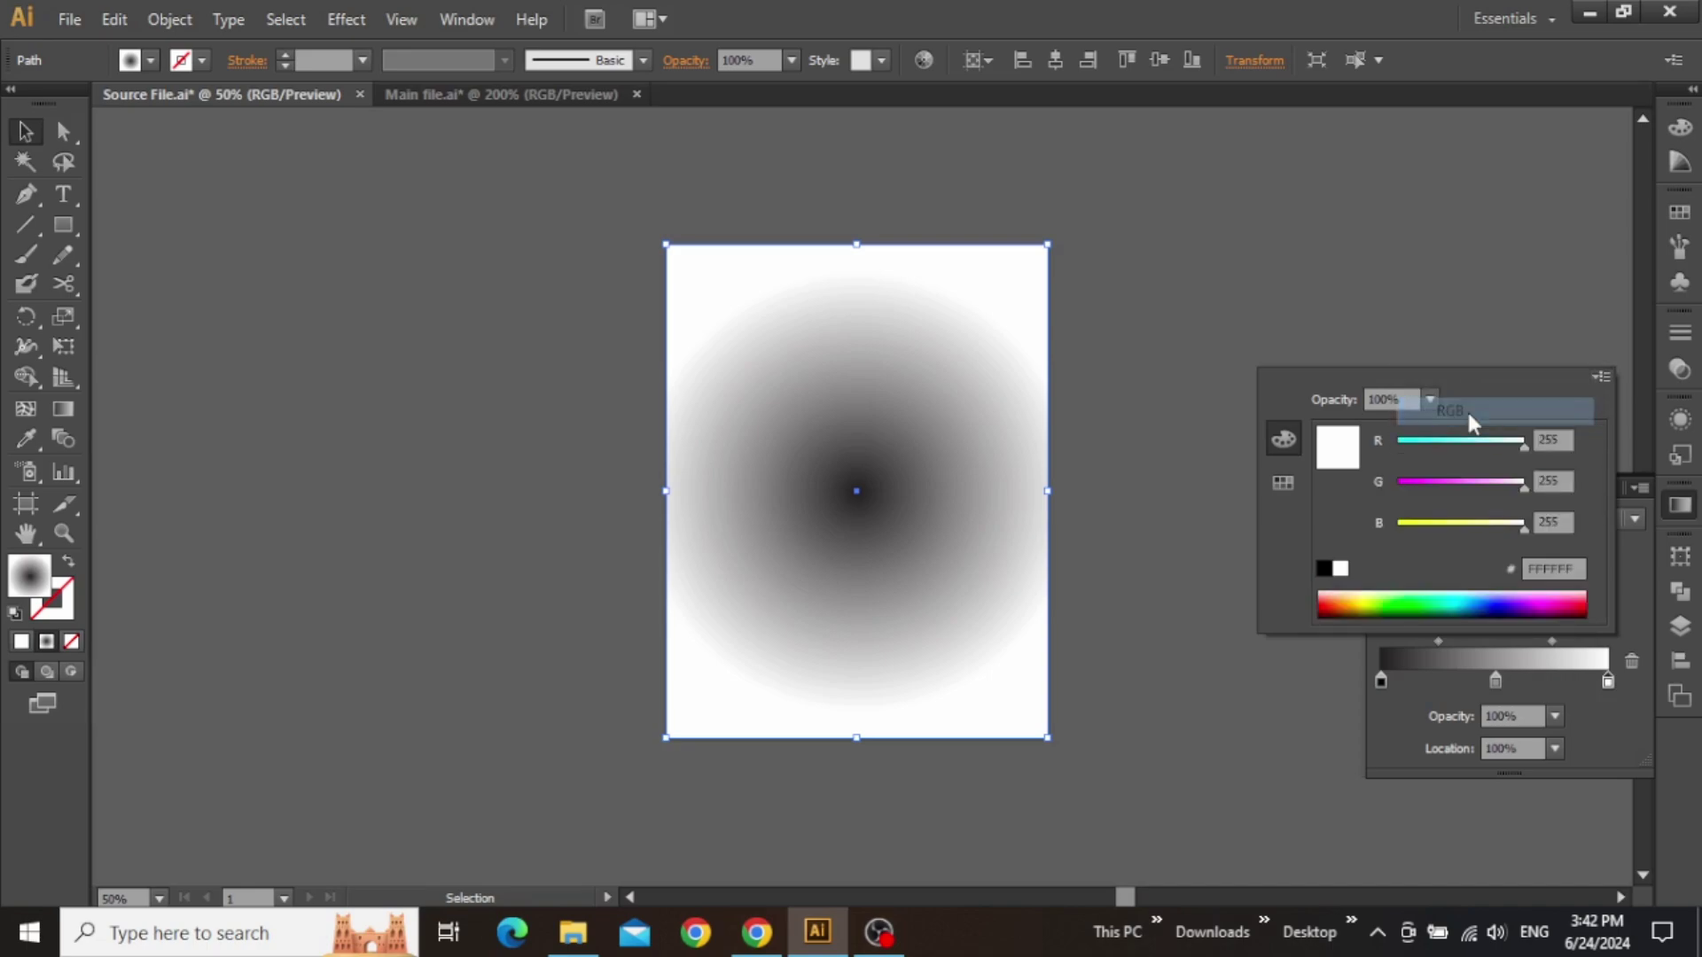
click(1553, 569)
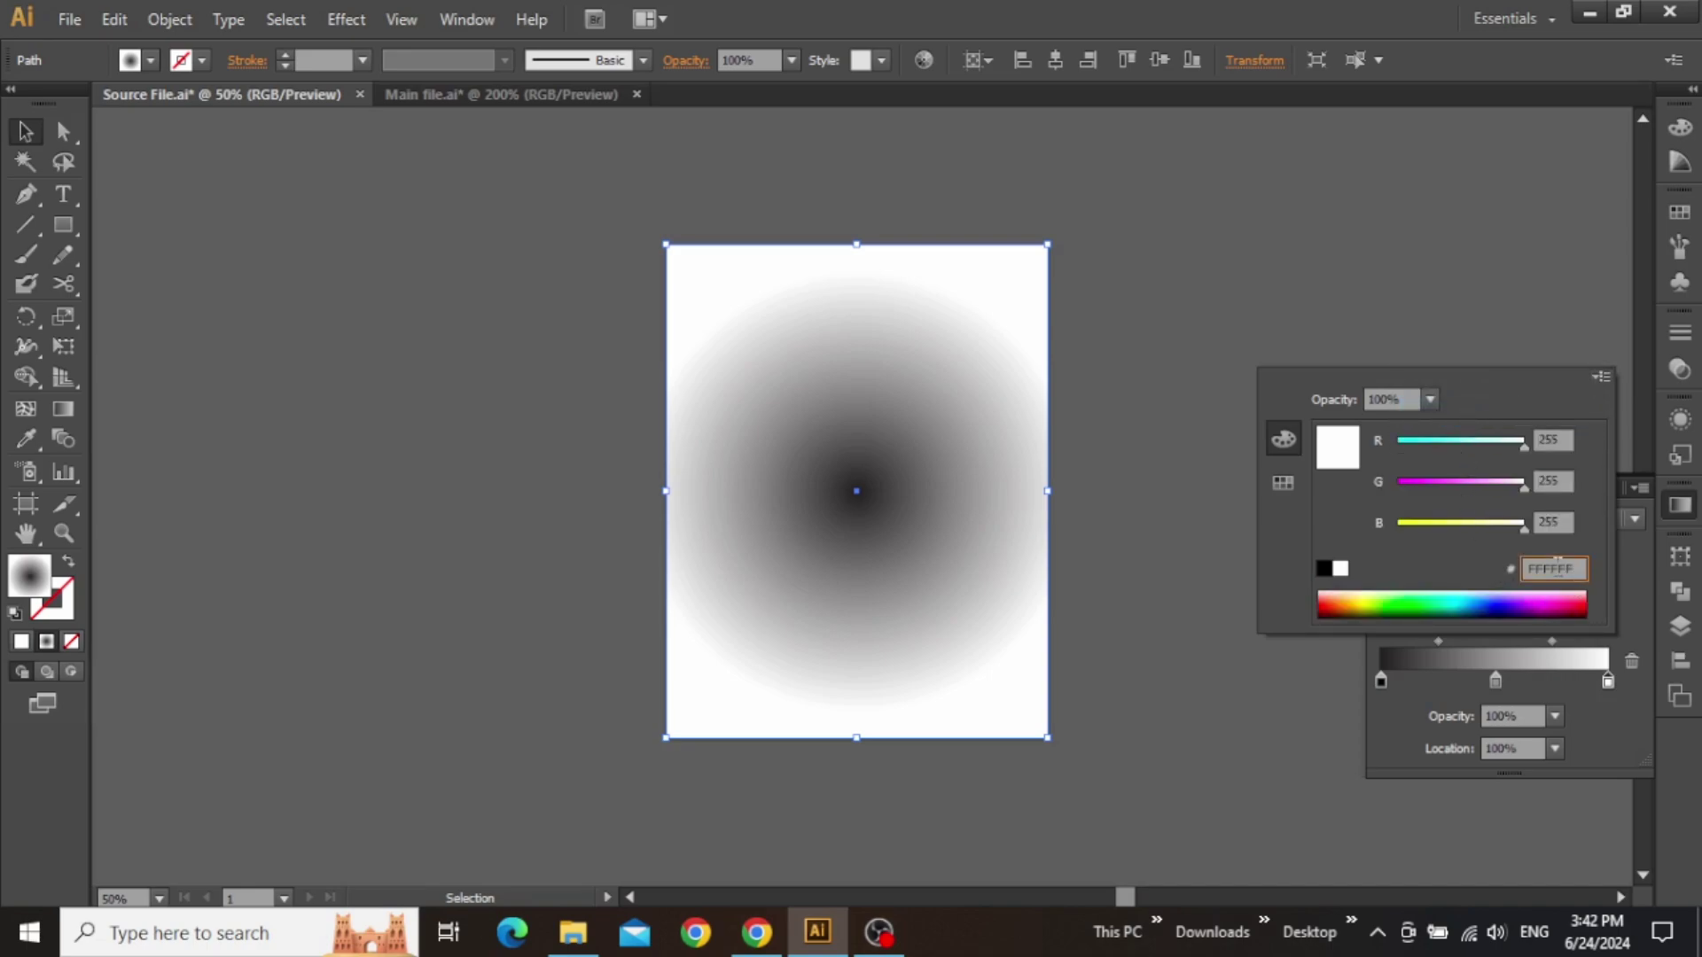
double_click(1557, 565)
text(000000)
key(Return)
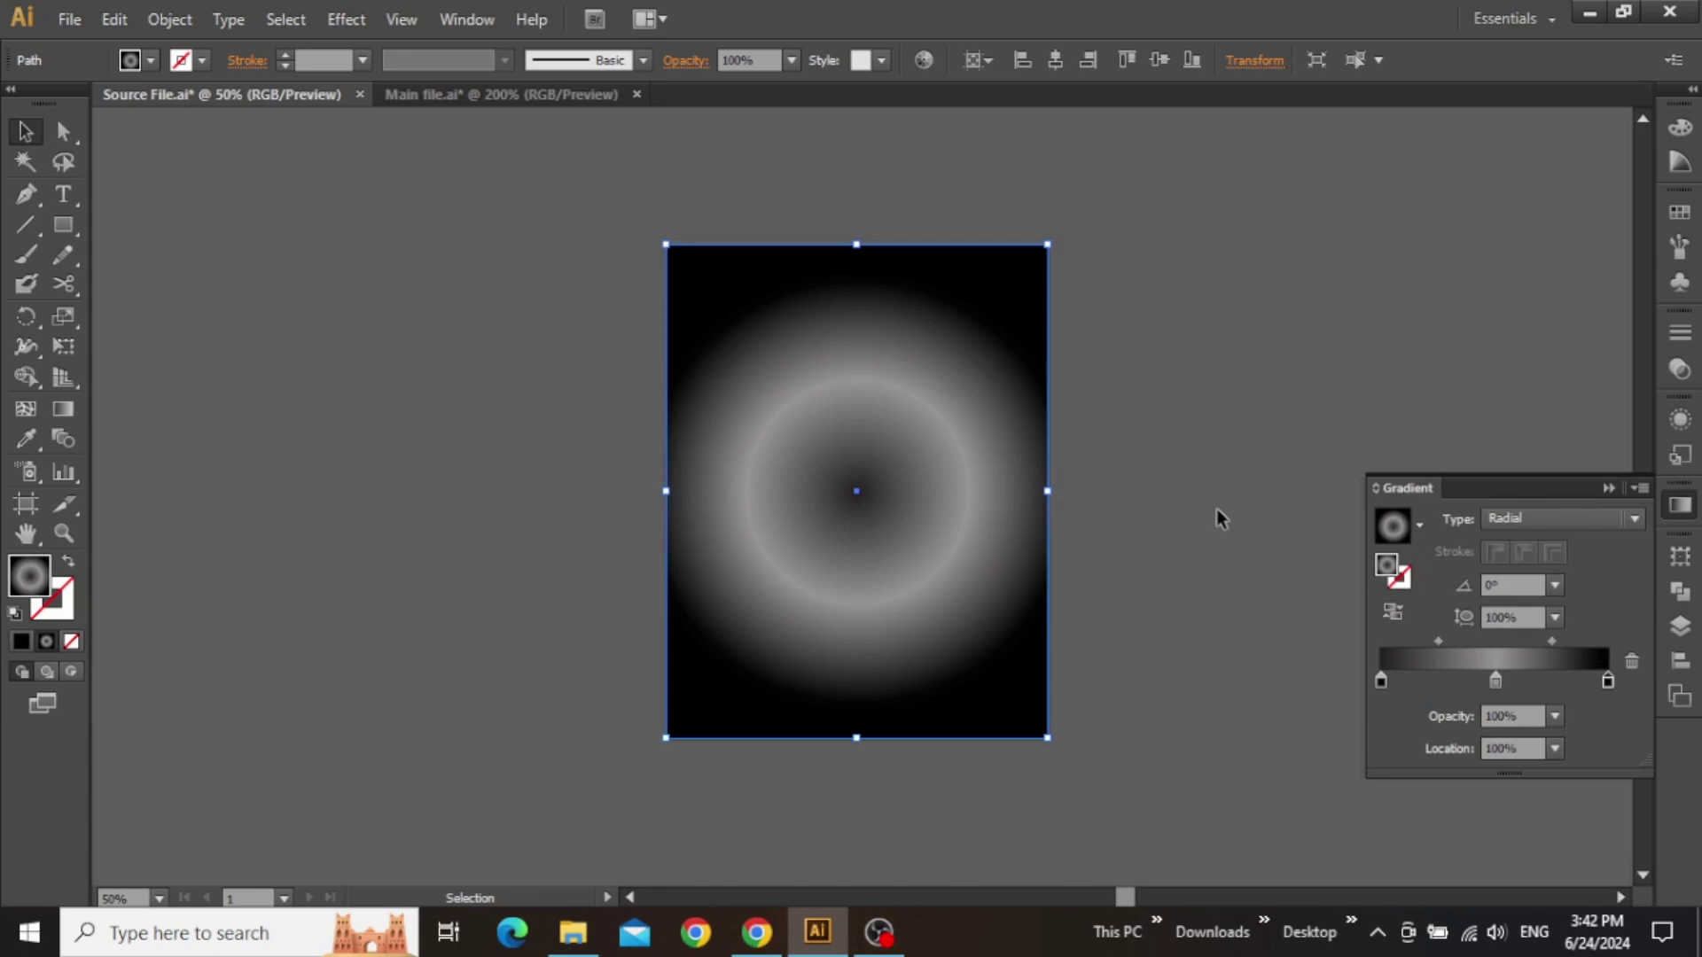
- Copy the hex code 3E1805 from the label under the dark brown swatch
drag(1250, 324, 441, 558)
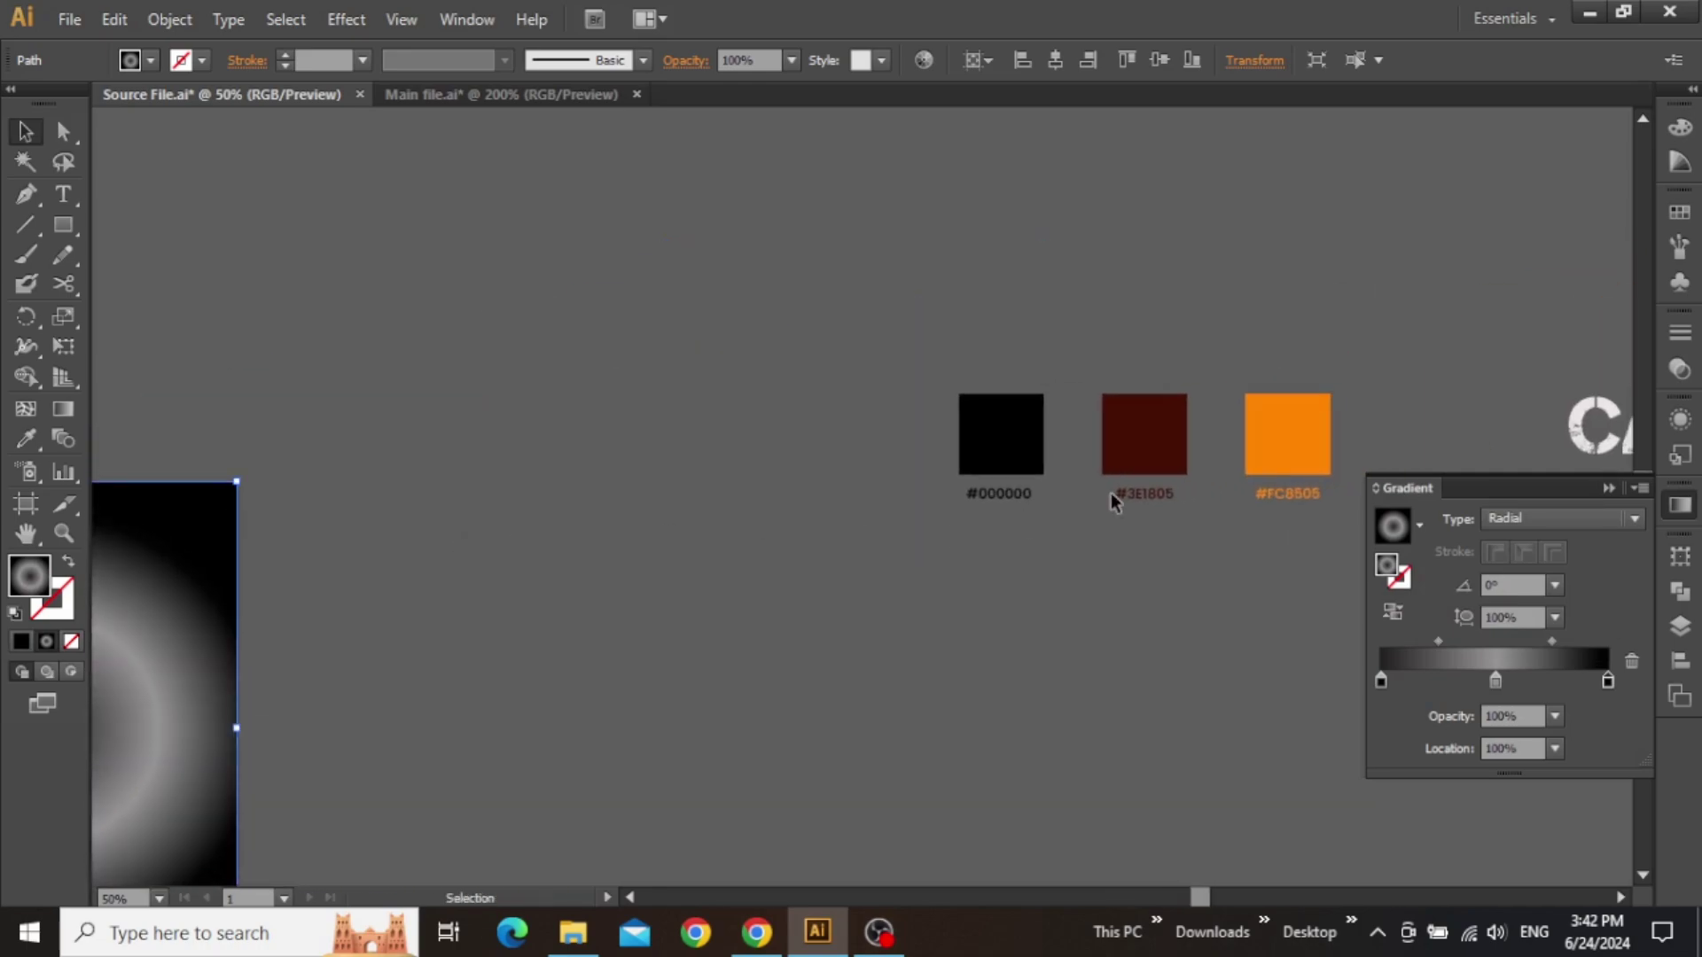
scroll(1157, 469, up, 3)
scroll(1178, 506, right, 3)
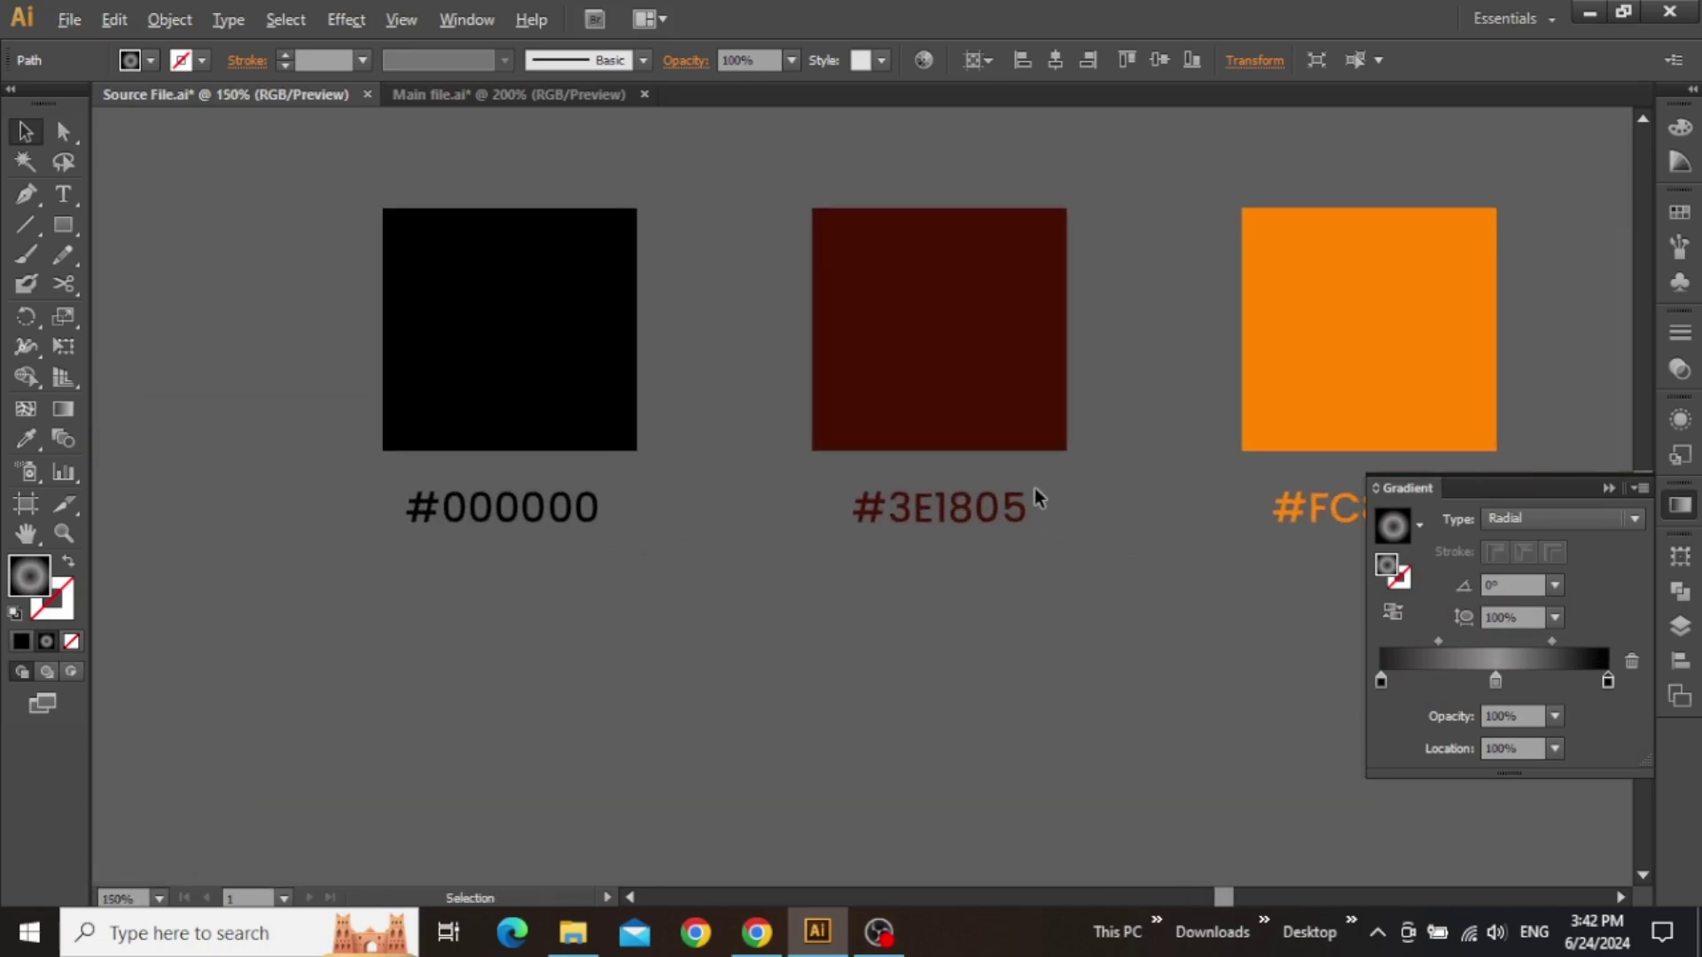
scroll(1046, 501, up, 1)
click(918, 519)
double_click(917, 519)
double_click(917, 518)
key(ctrl+c)
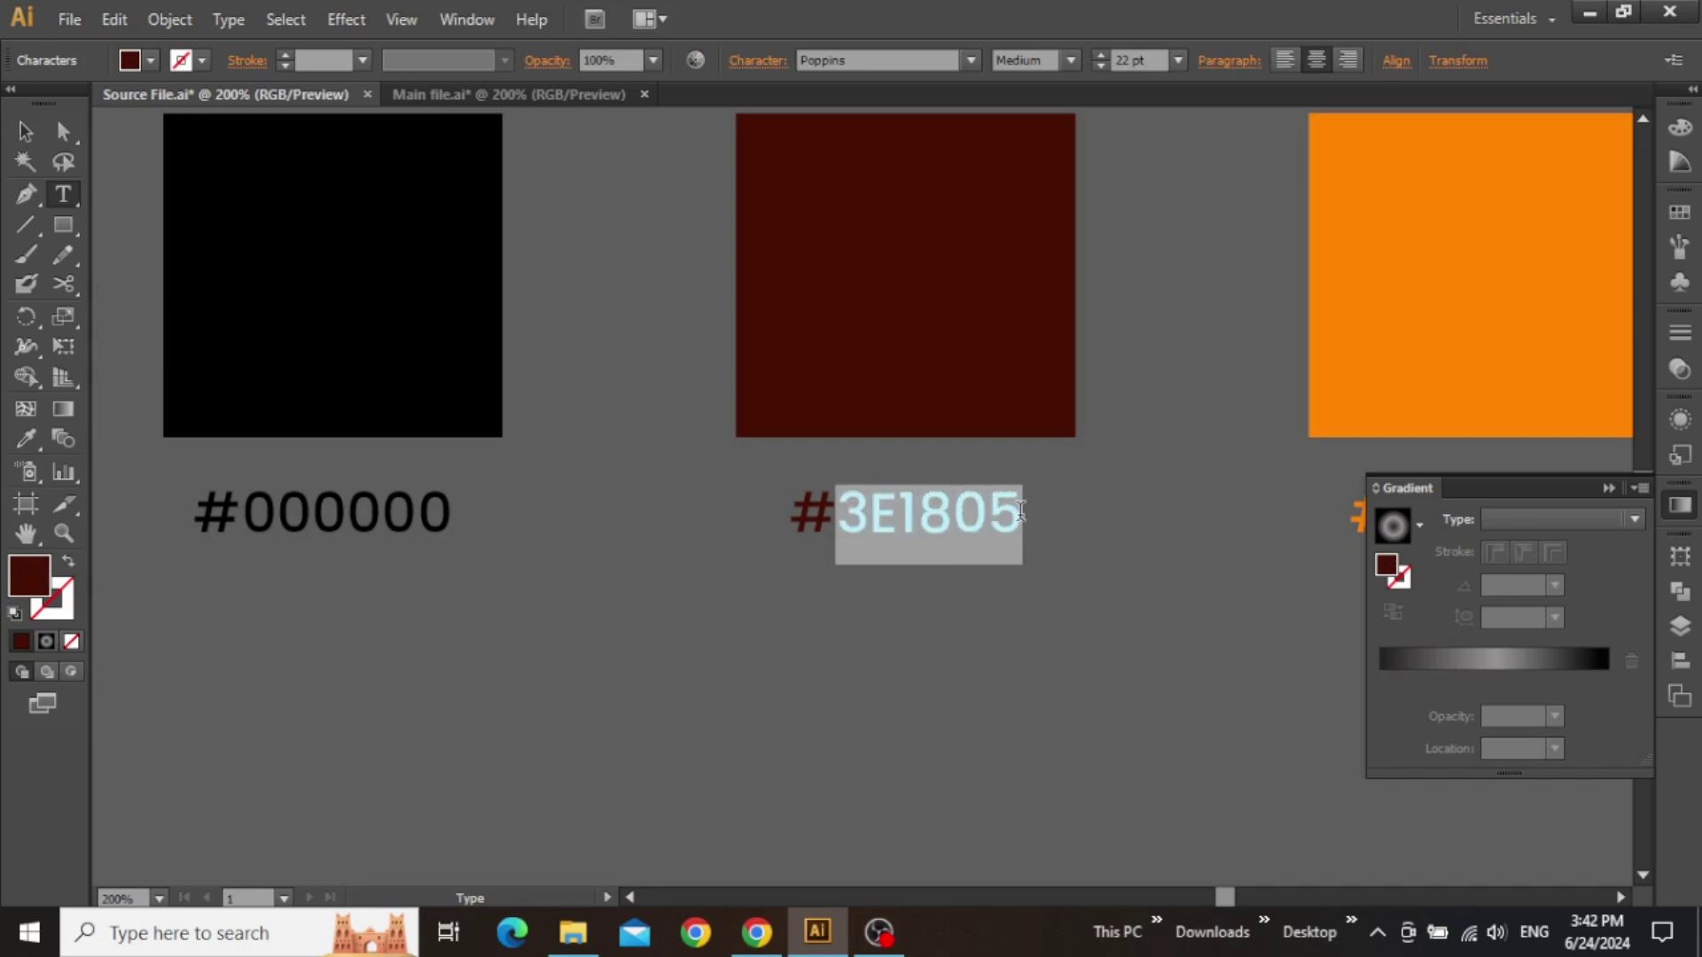
key(Escape)
click(1083, 585)
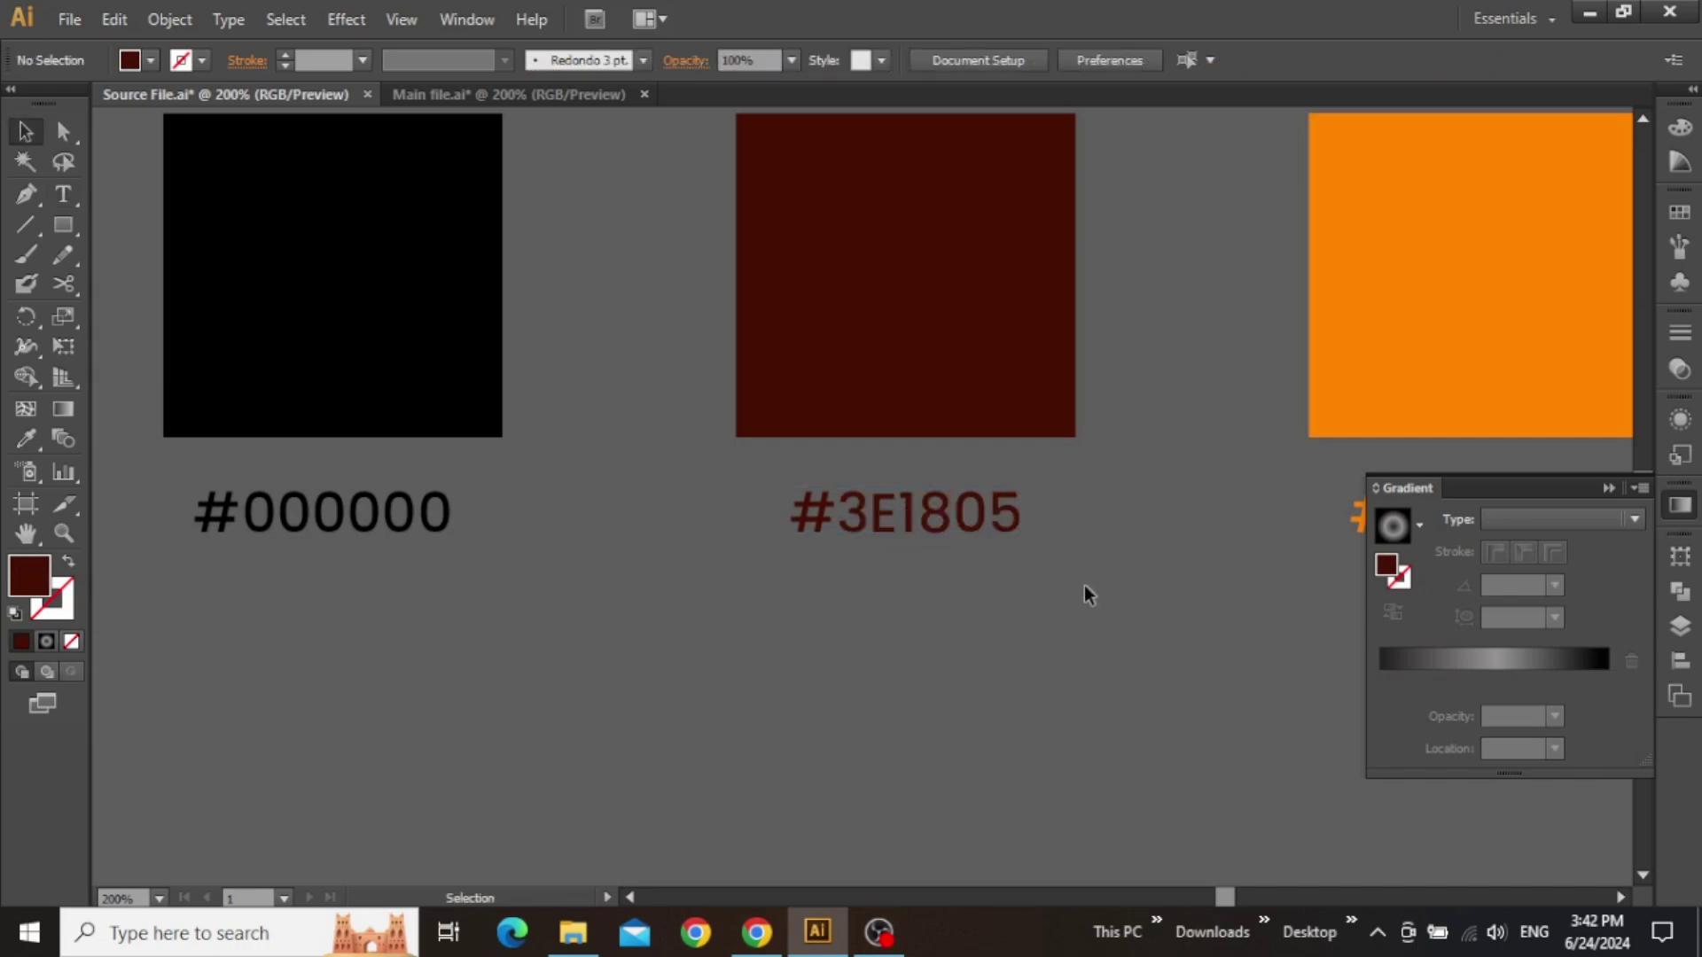
- Set the middle stop of the rectangle's radial gradient to 3E1805 and deselect the rectangle
scroll(1083, 584, down, 5)
drag(605, 630, 1048, 330)
scroll(798, 385, up, 2)
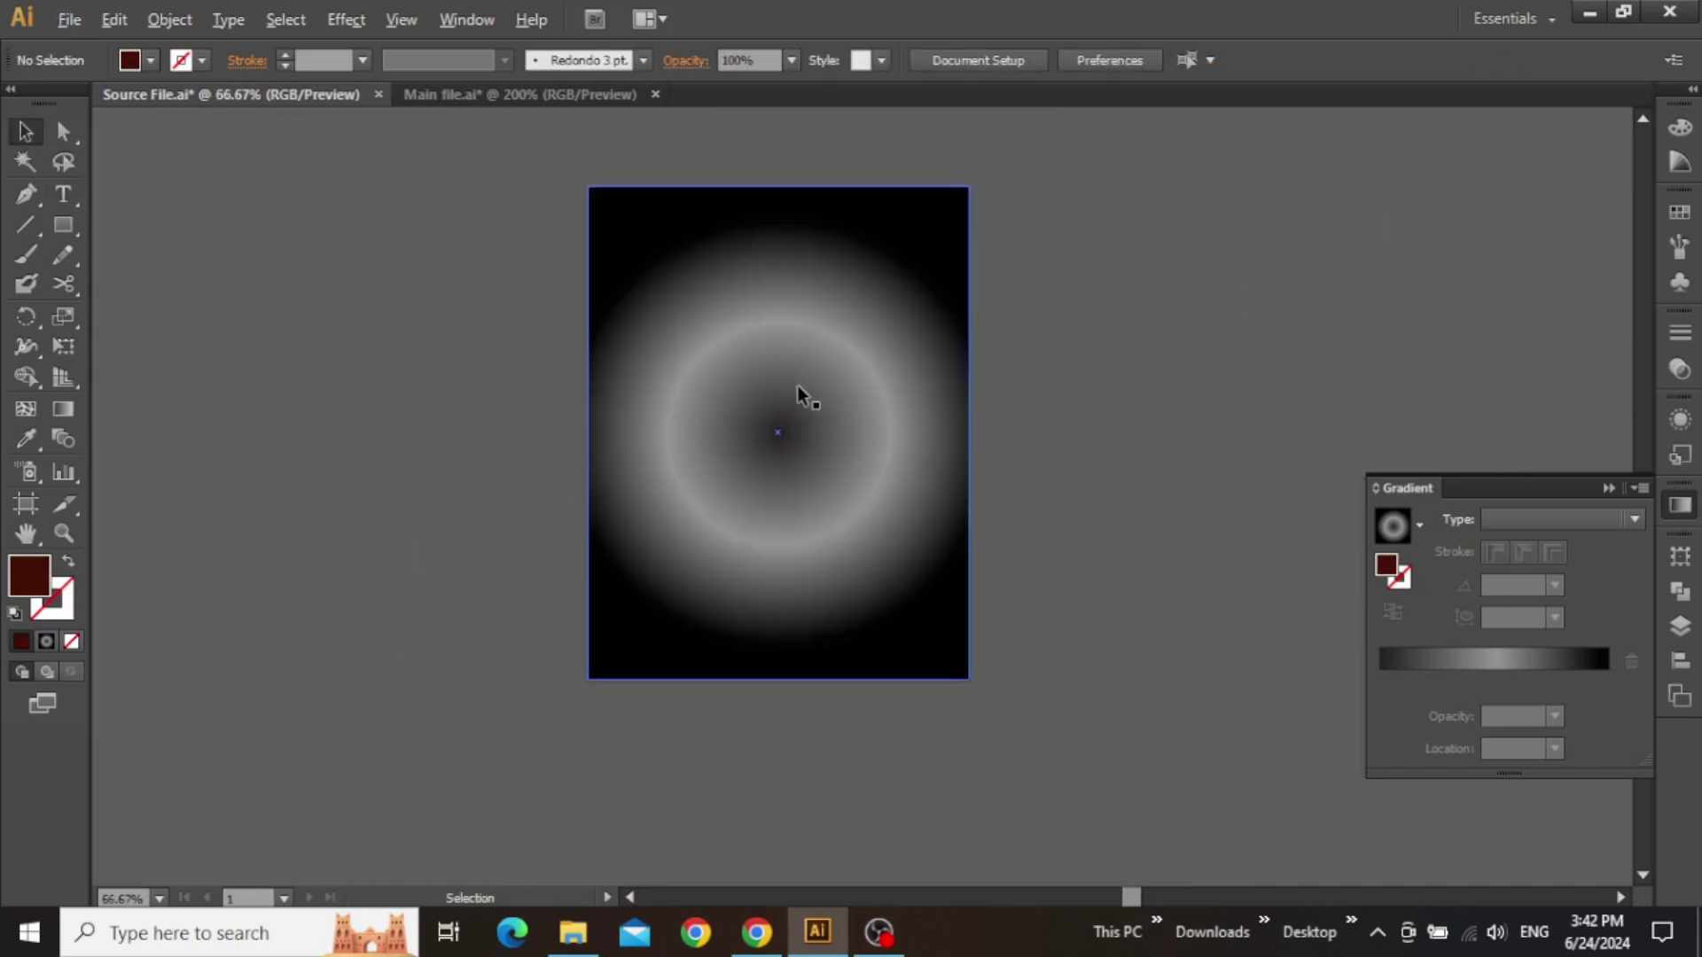
click(799, 395)
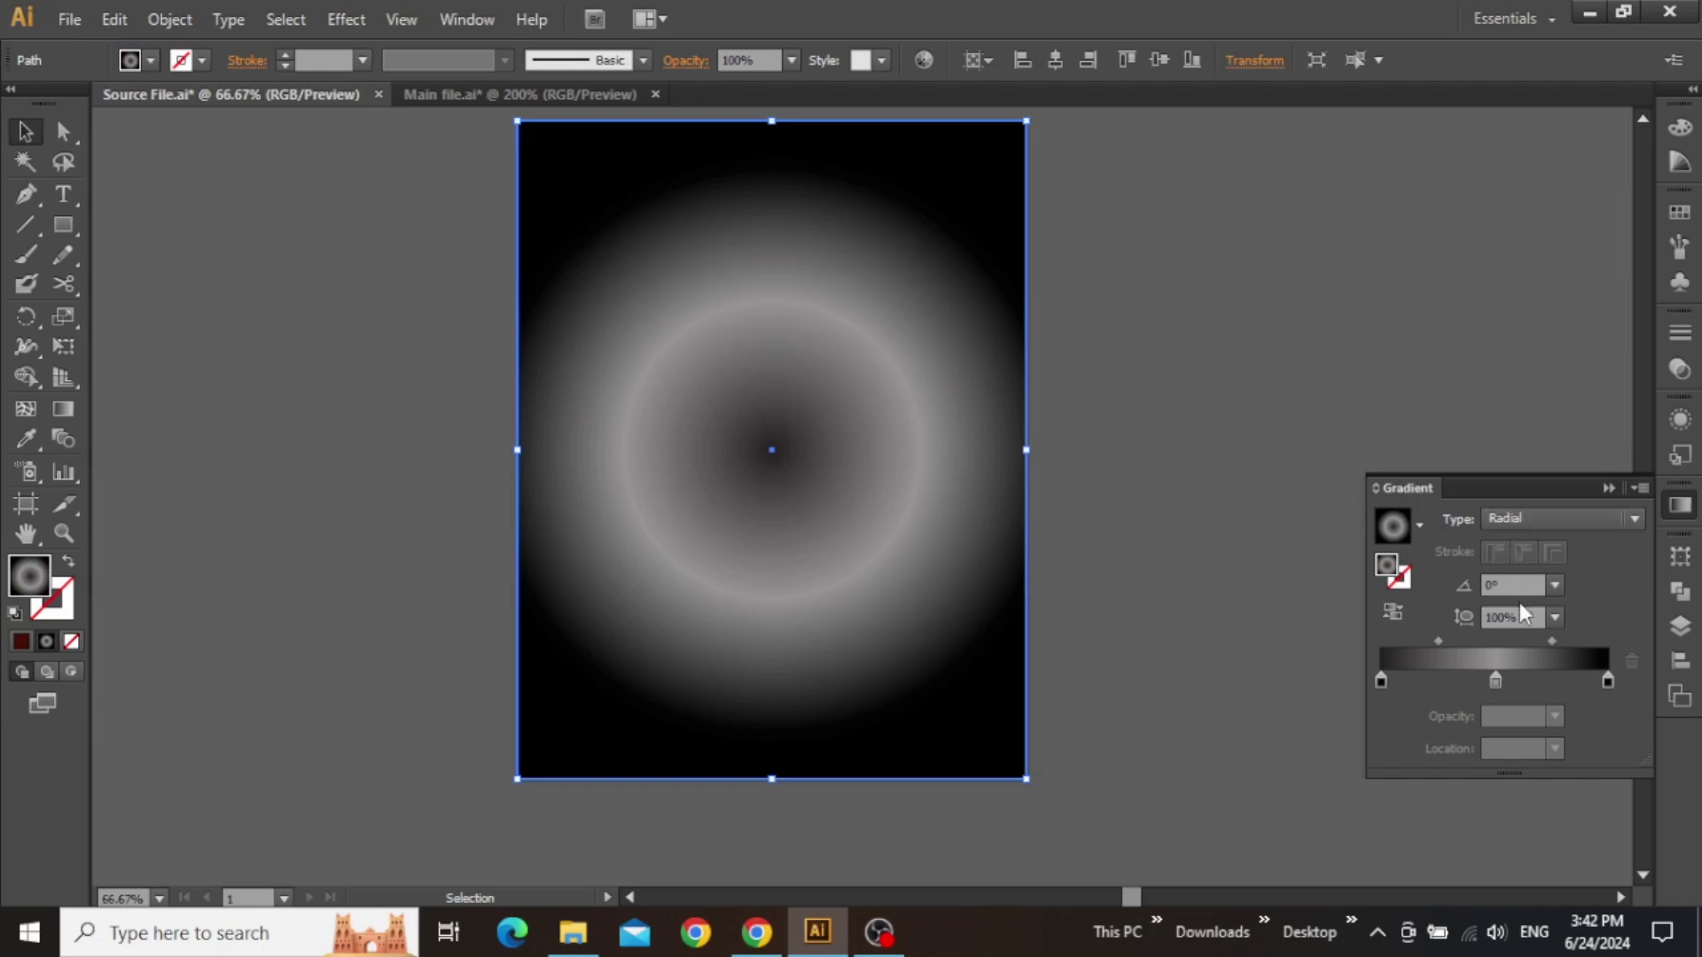
double_click(1496, 678)
key(ctrl+a)
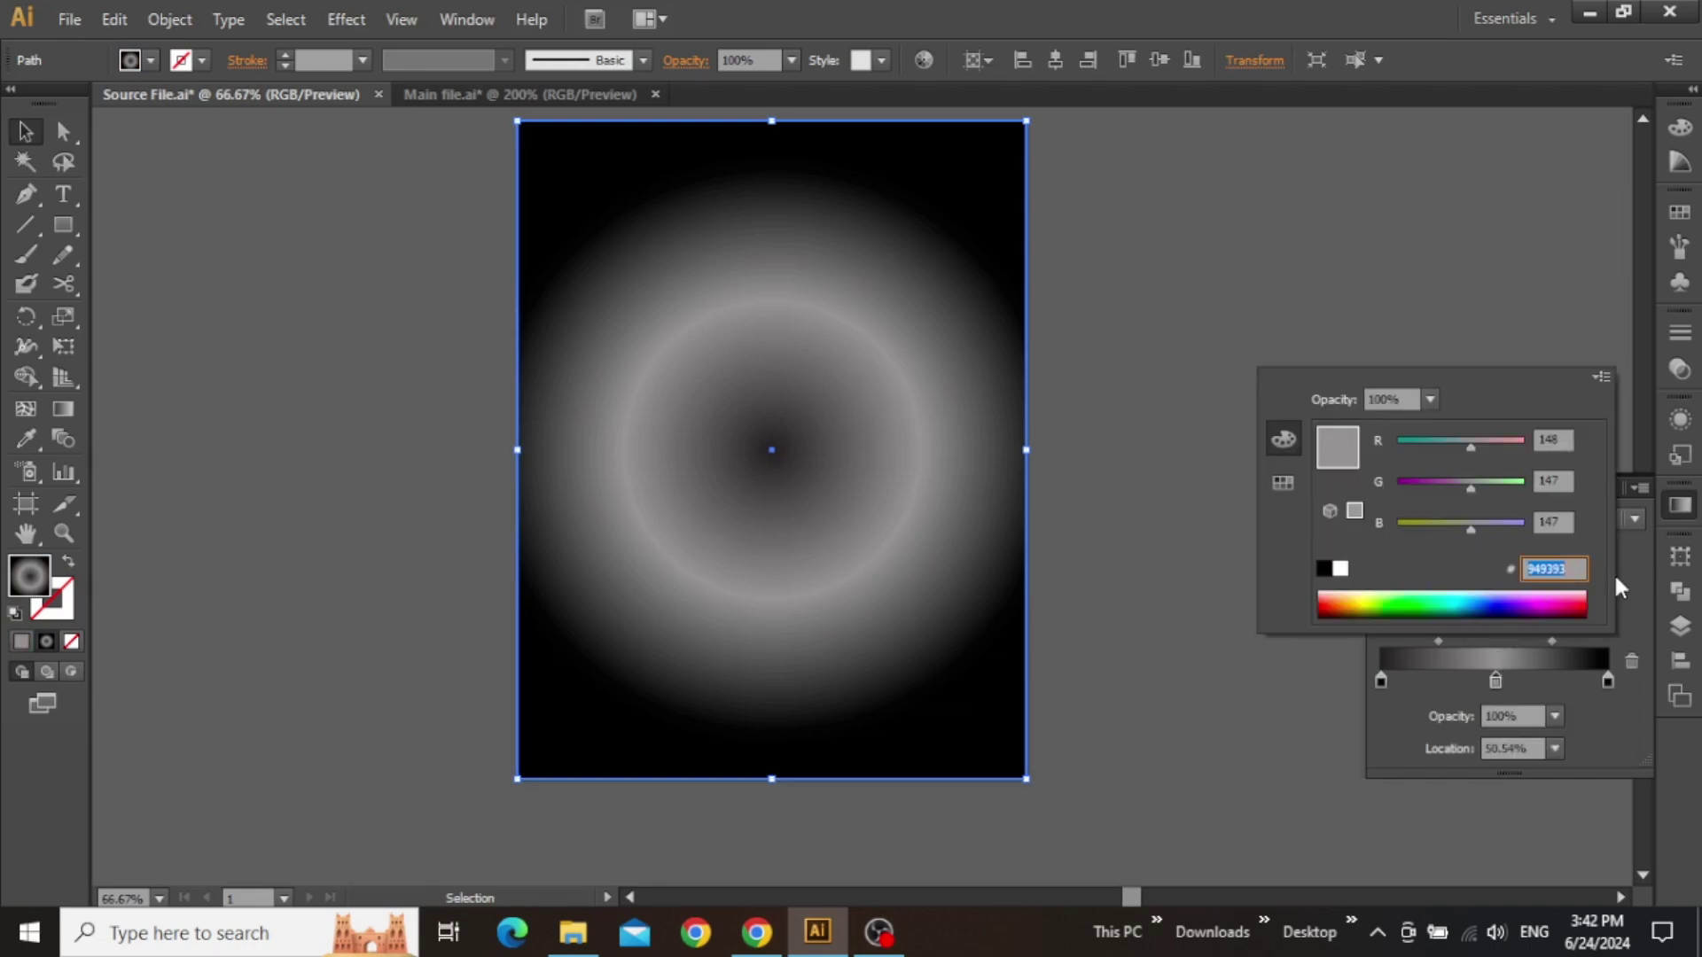
key(ctrl+v)
key(Return)
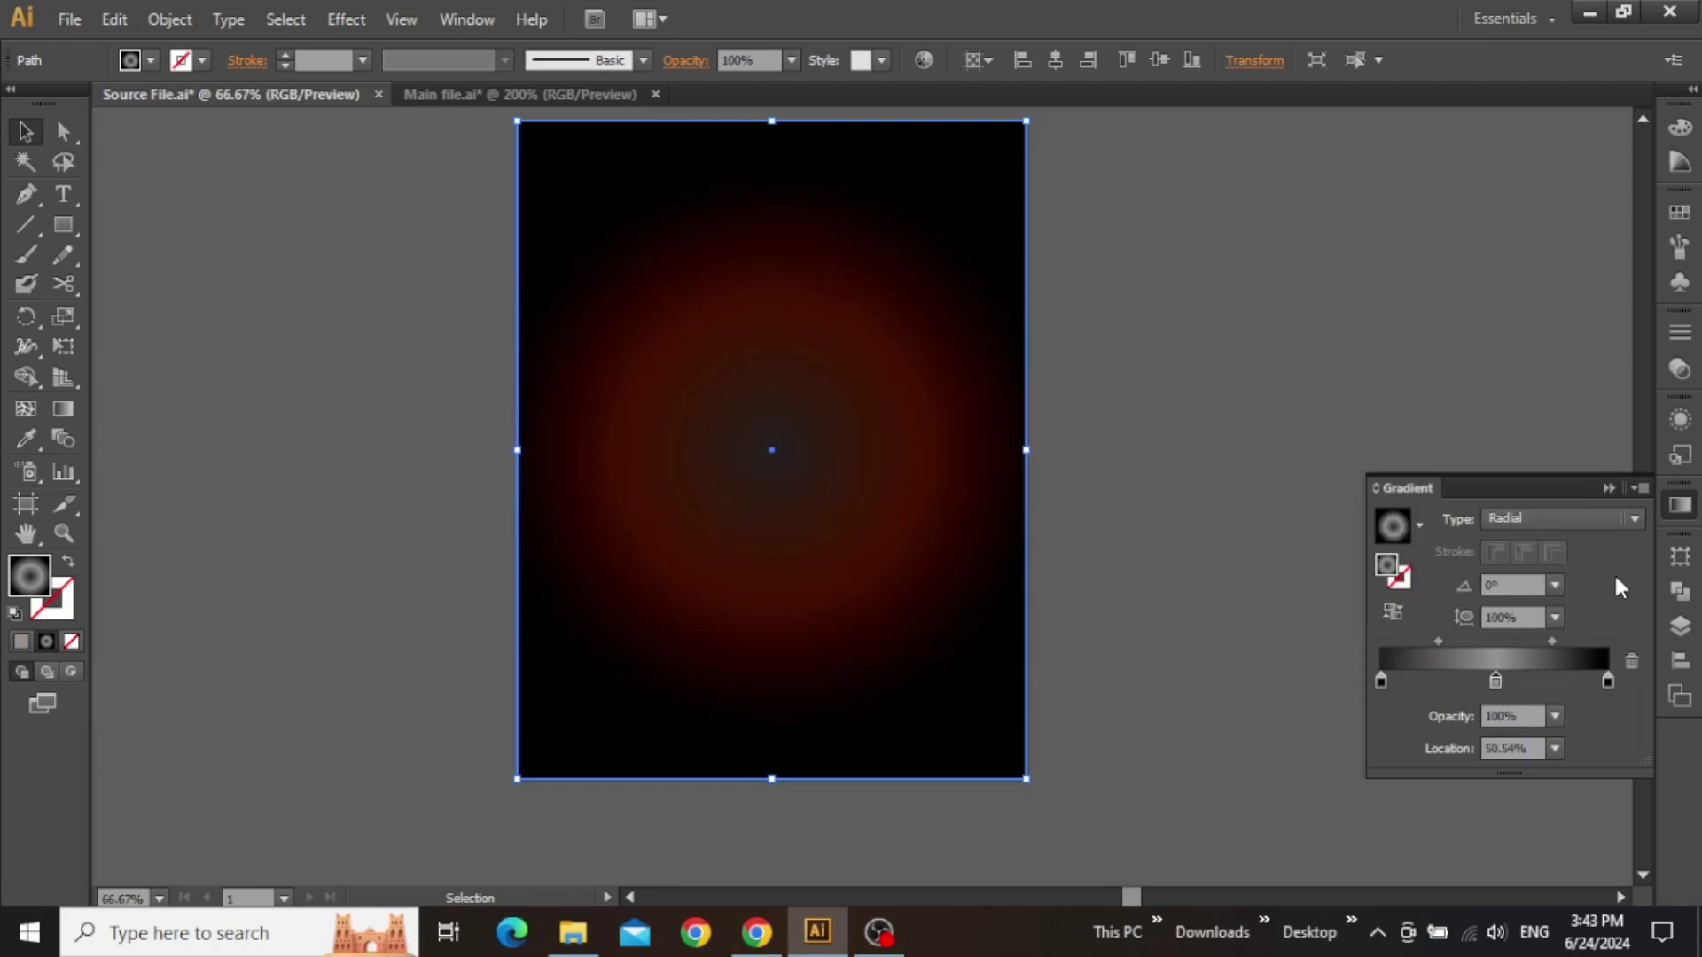
click(1231, 446)
- Copy the hex code FC8505 from the label under the orange swatch
drag(1267, 362, 360, 484)
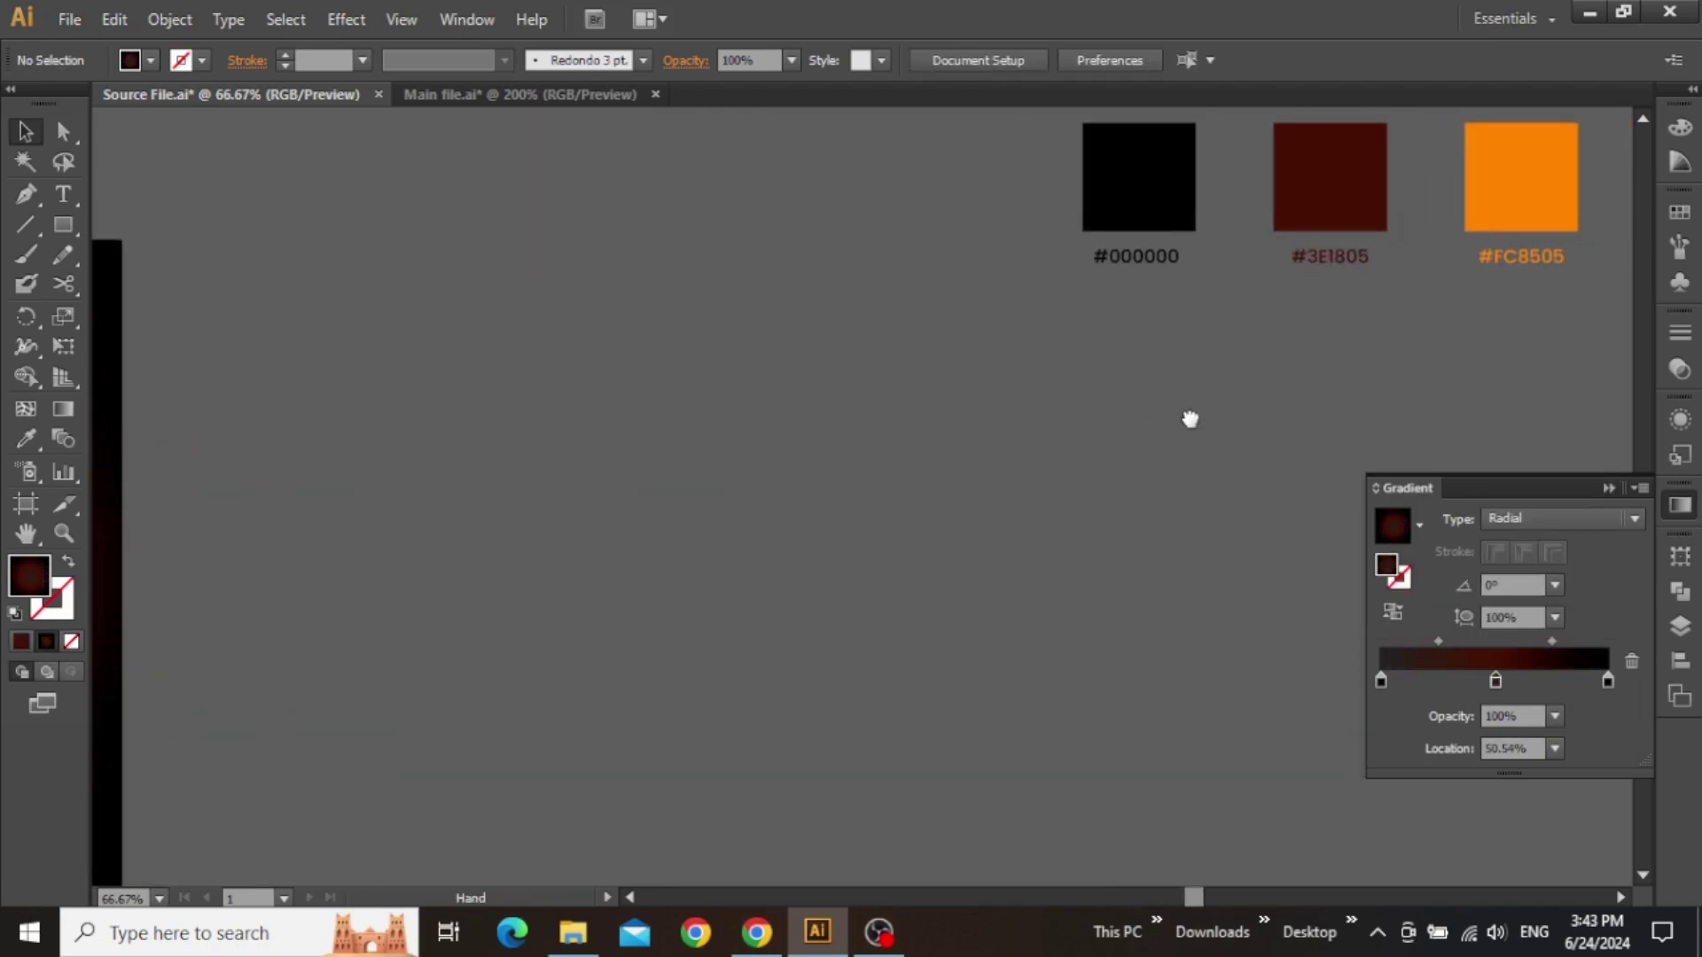
drag(1188, 418, 622, 548)
scroll(964, 369, up, 4)
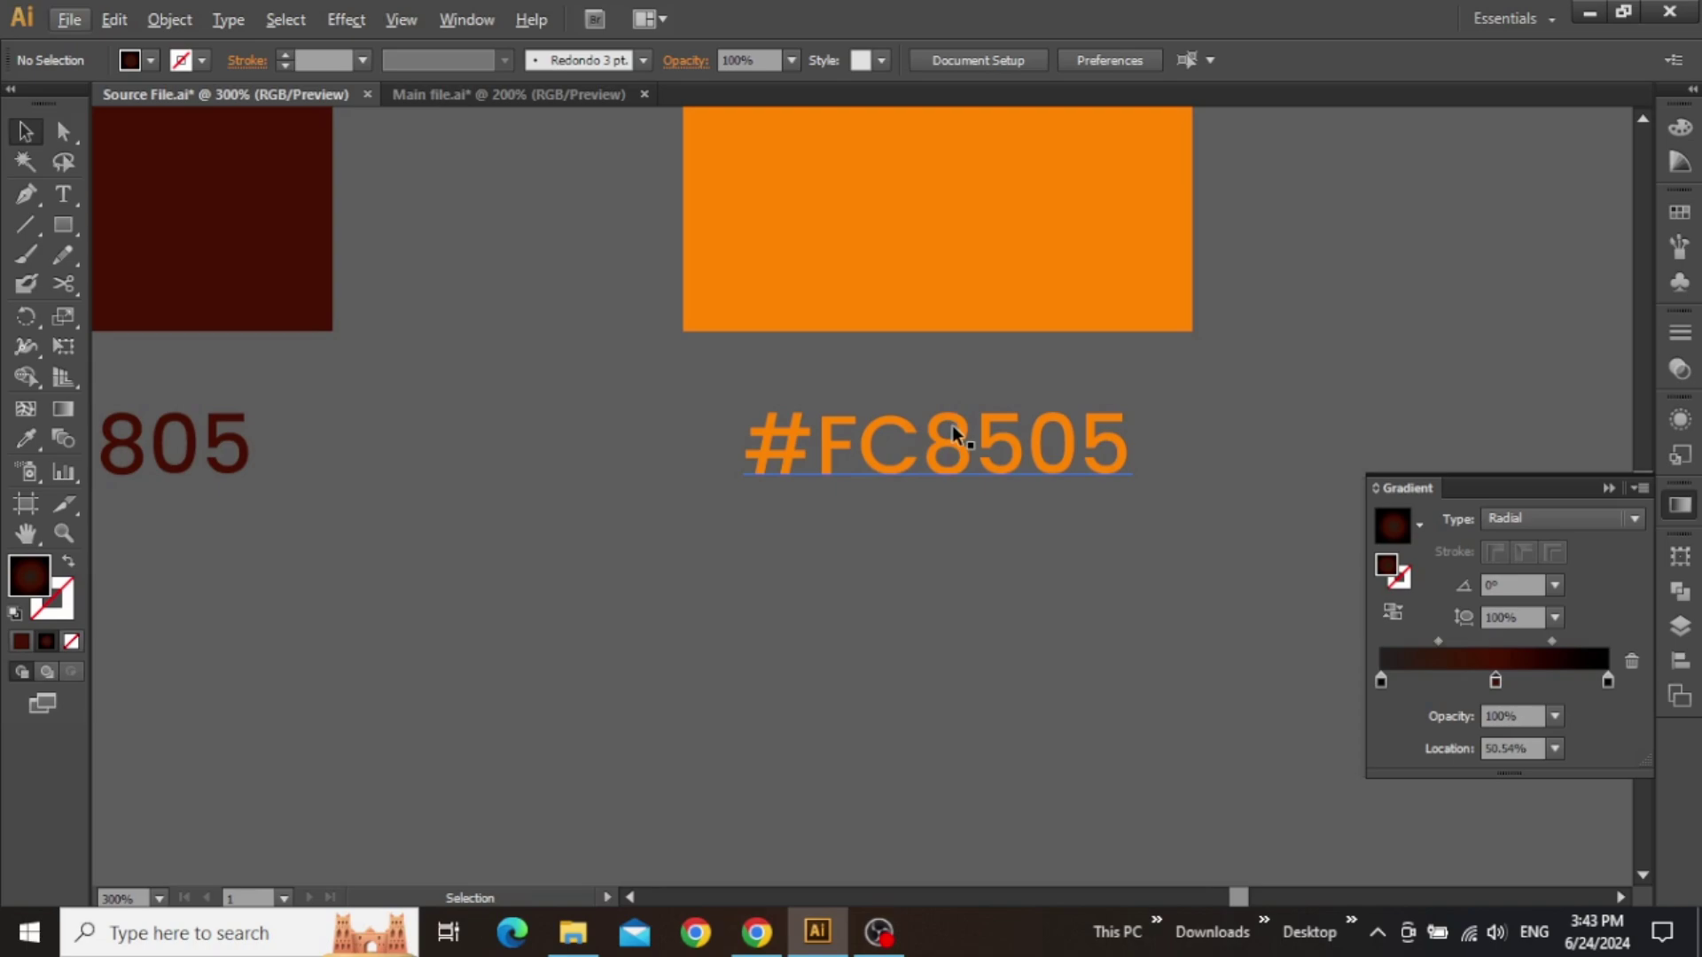
double_click(952, 425)
drag(815, 438, 1108, 448)
key(ctrl+c)
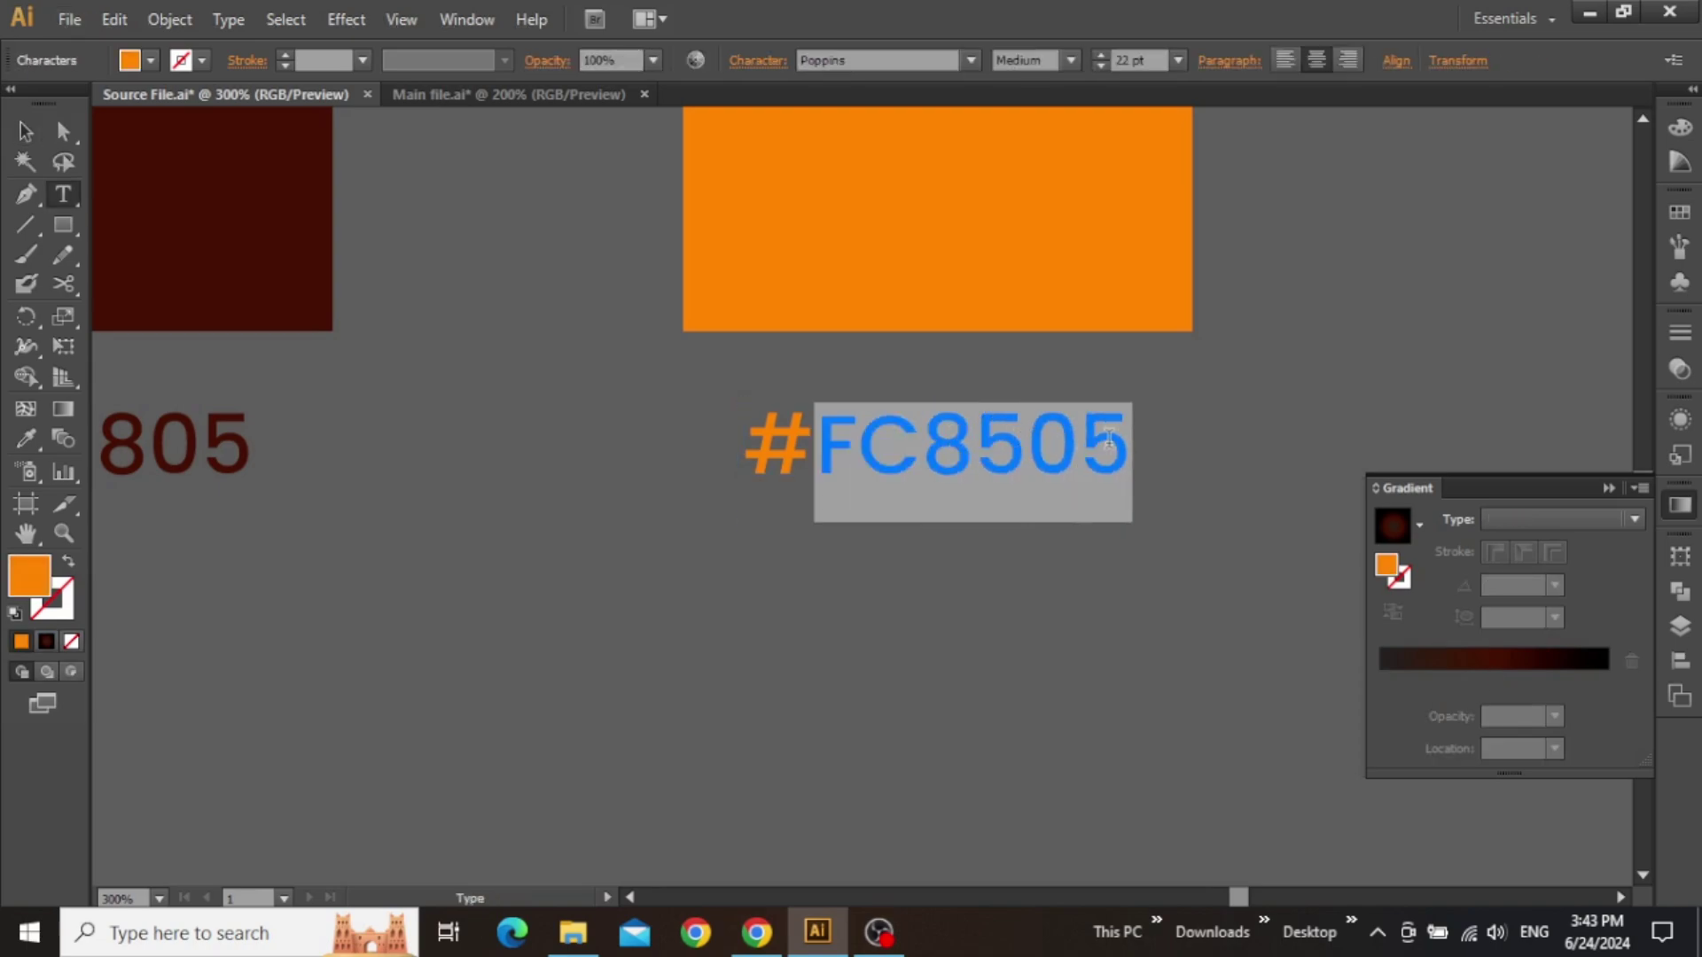
key(Escape)
click(1083, 614)
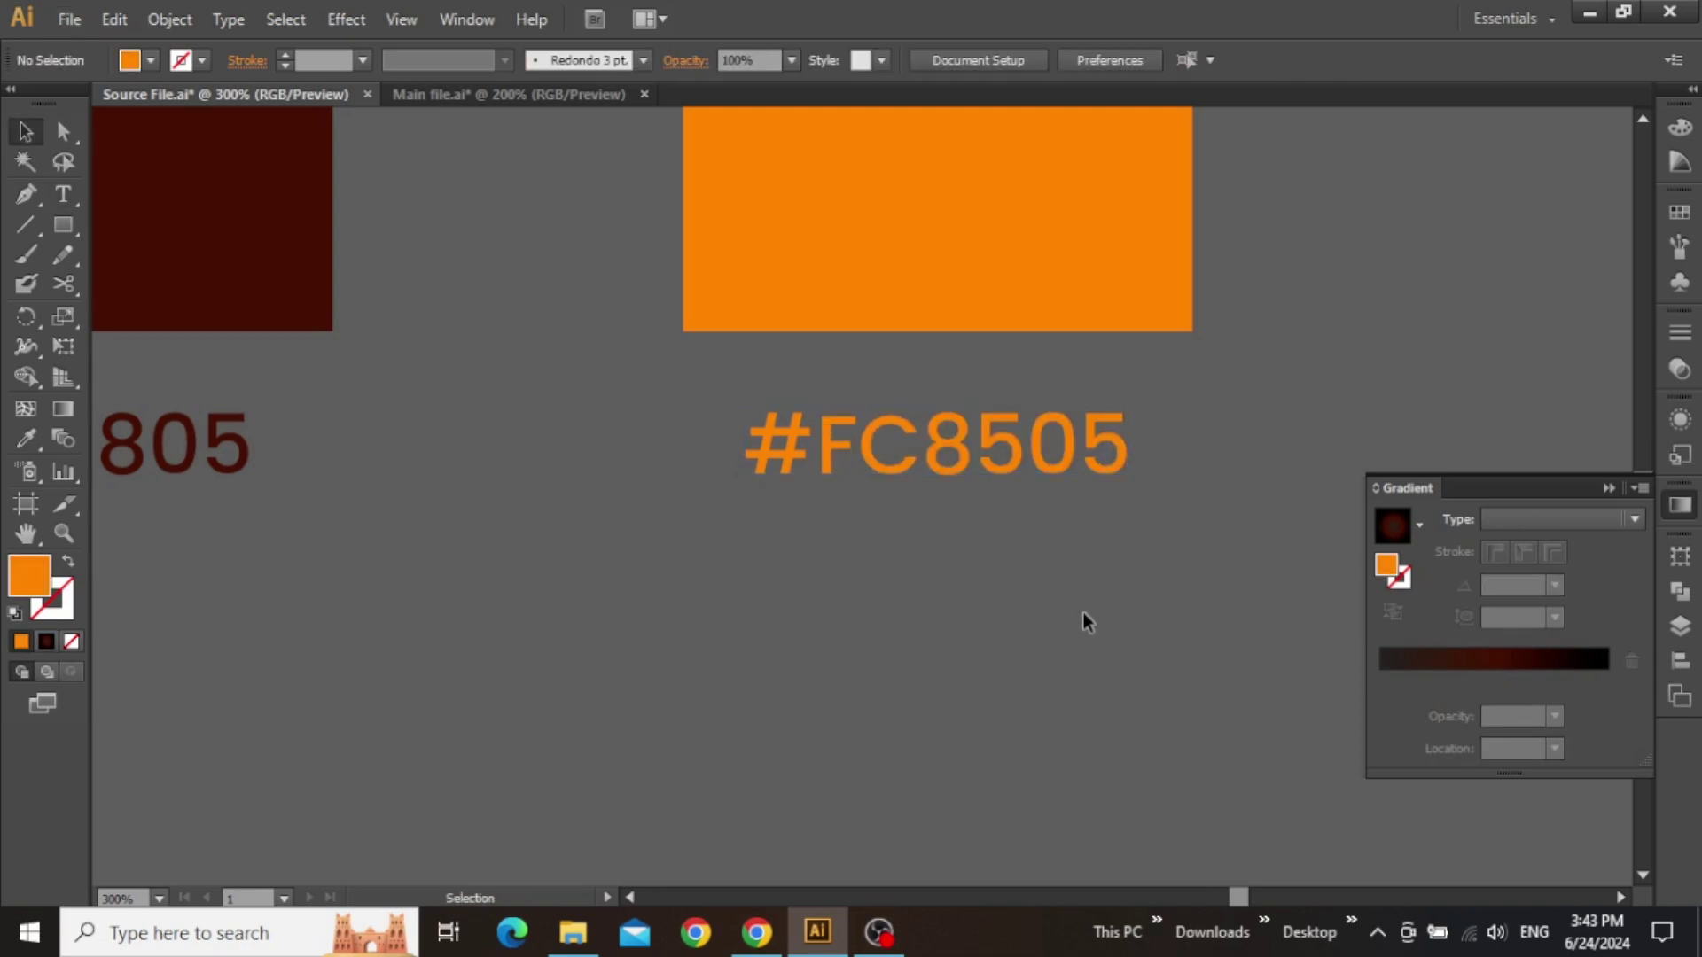
- Switch the inner stop of the rectangle's radial gradient to RGB and set its color to FC8505
scroll(1086, 615, down, 3)
drag(532, 608, 967, 422)
drag(249, 514, 1428, 315)
scroll(943, 465, down, 1)
drag(939, 468, 918, 430)
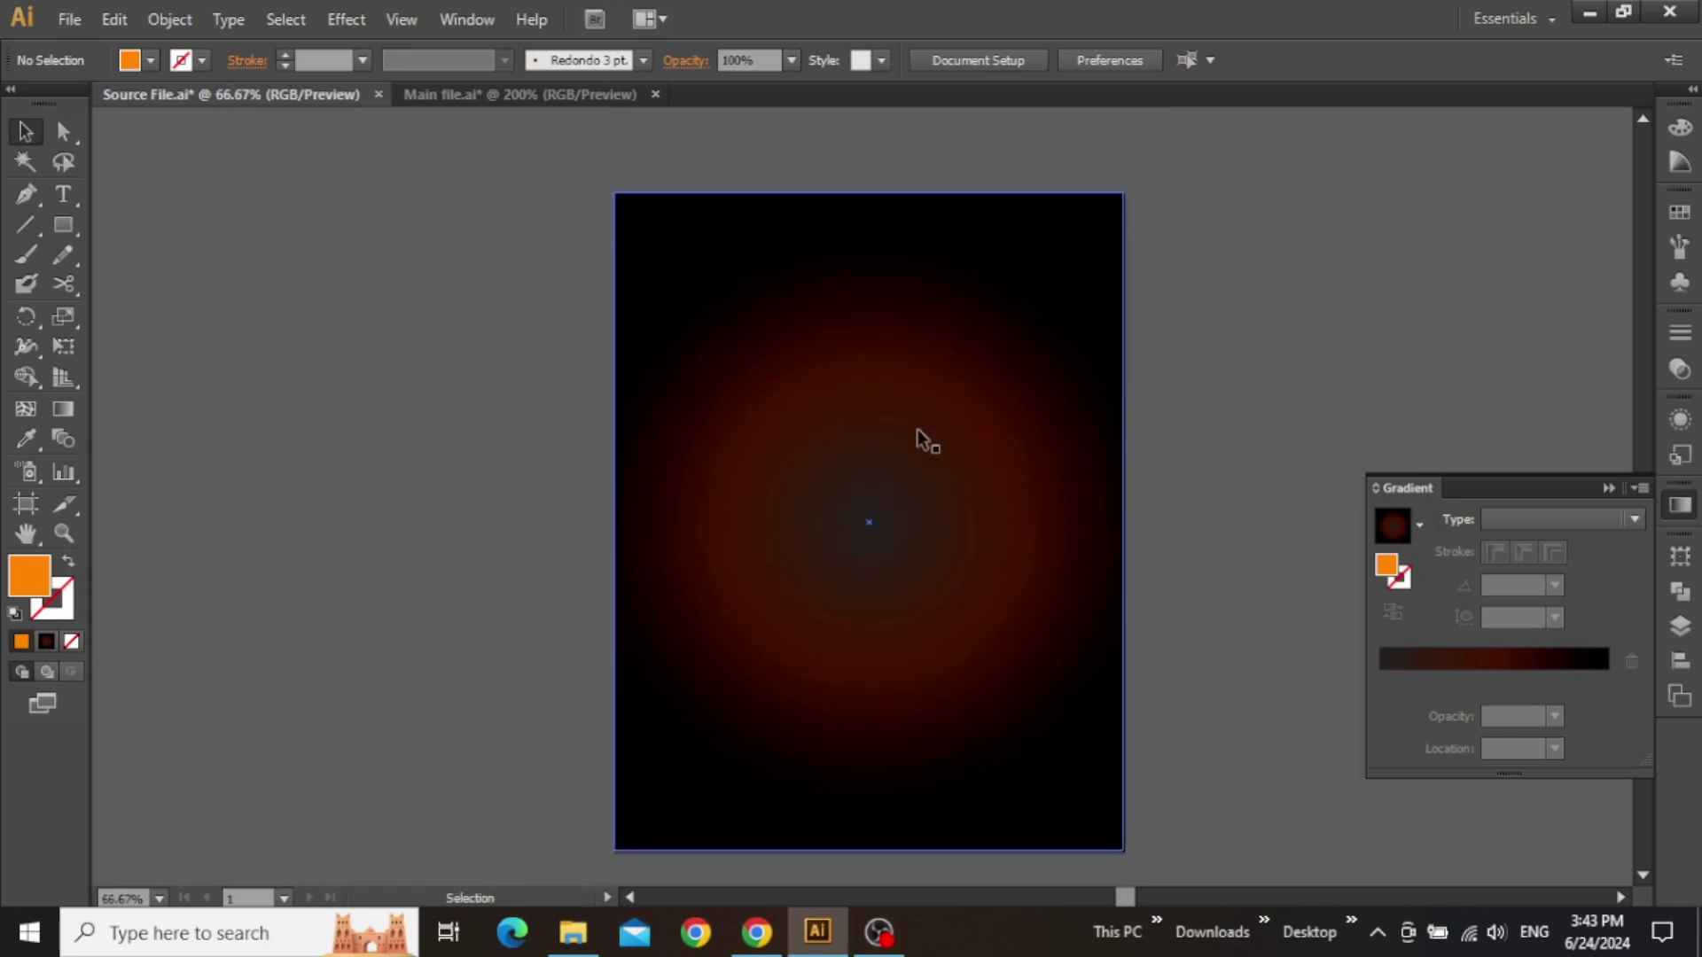
click(918, 431)
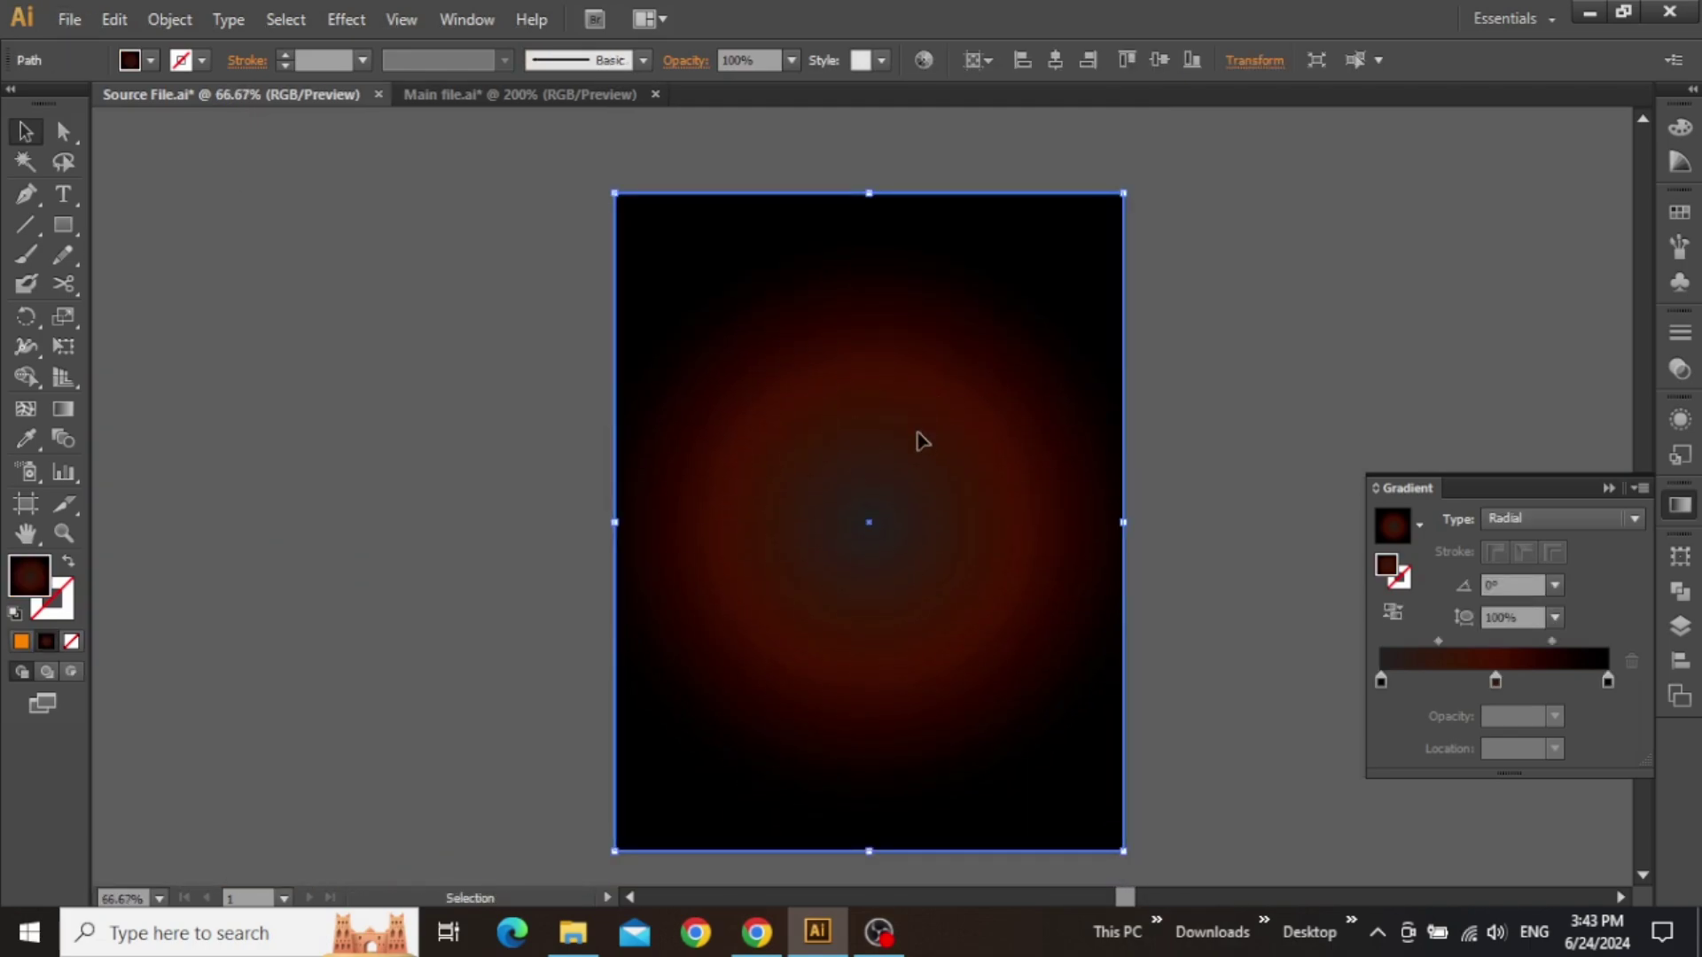
click(1380, 681)
double_click(1380, 681)
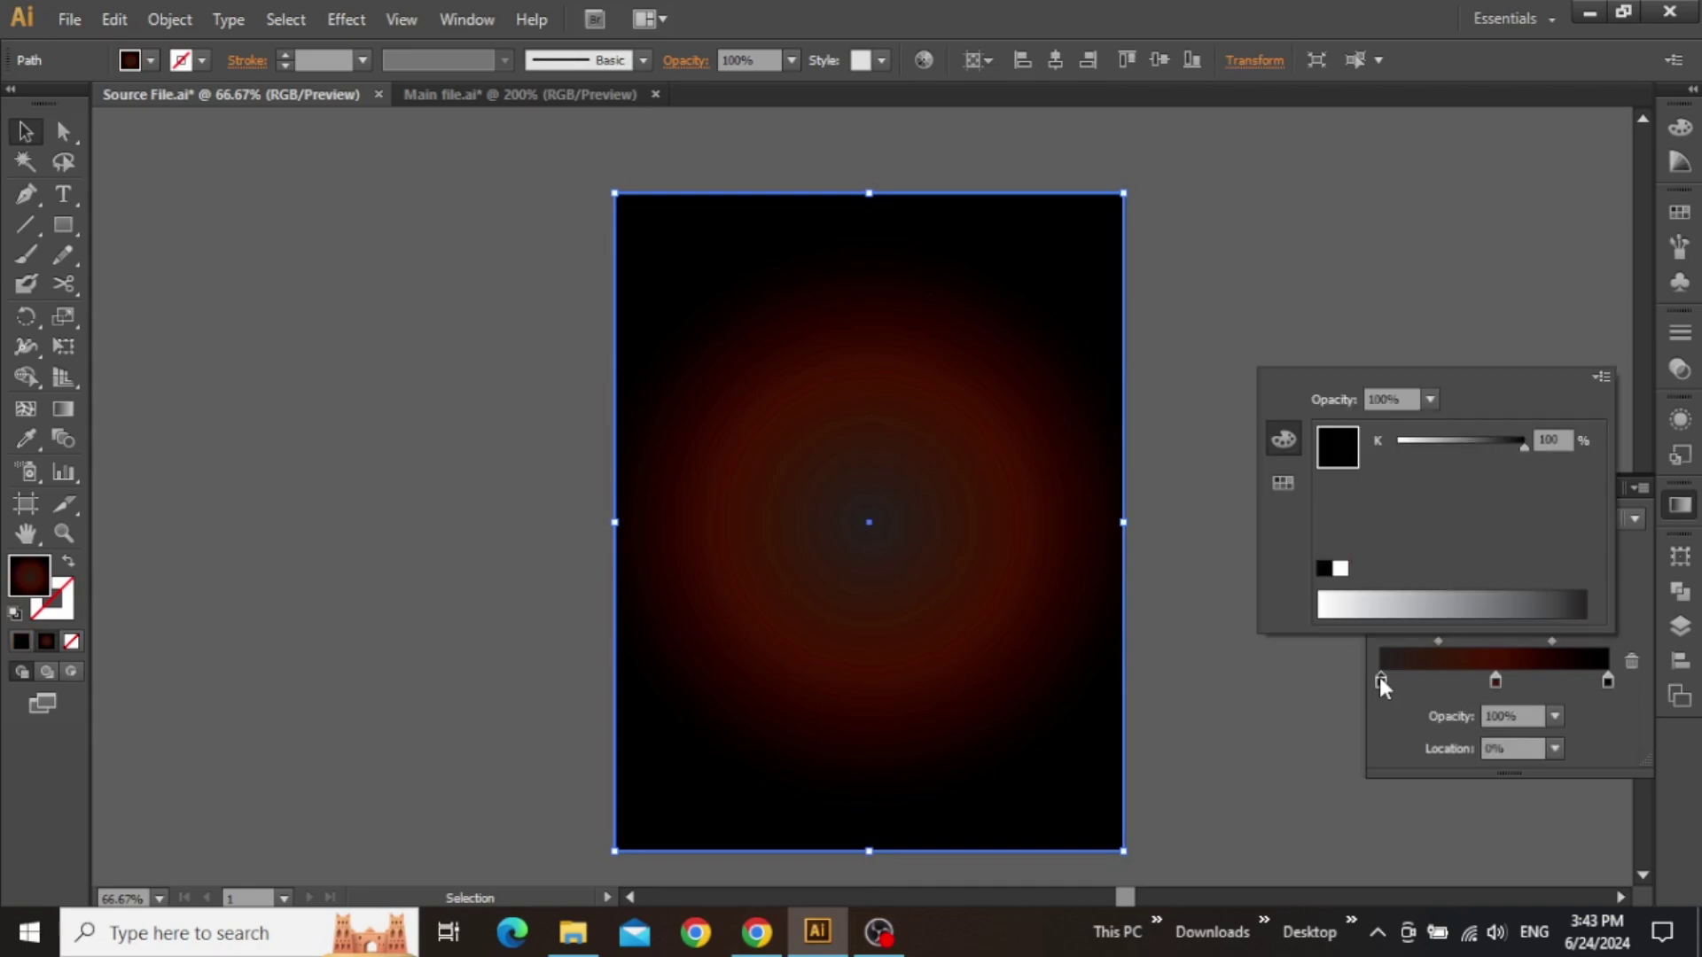
click(1601, 377)
click(1506, 411)
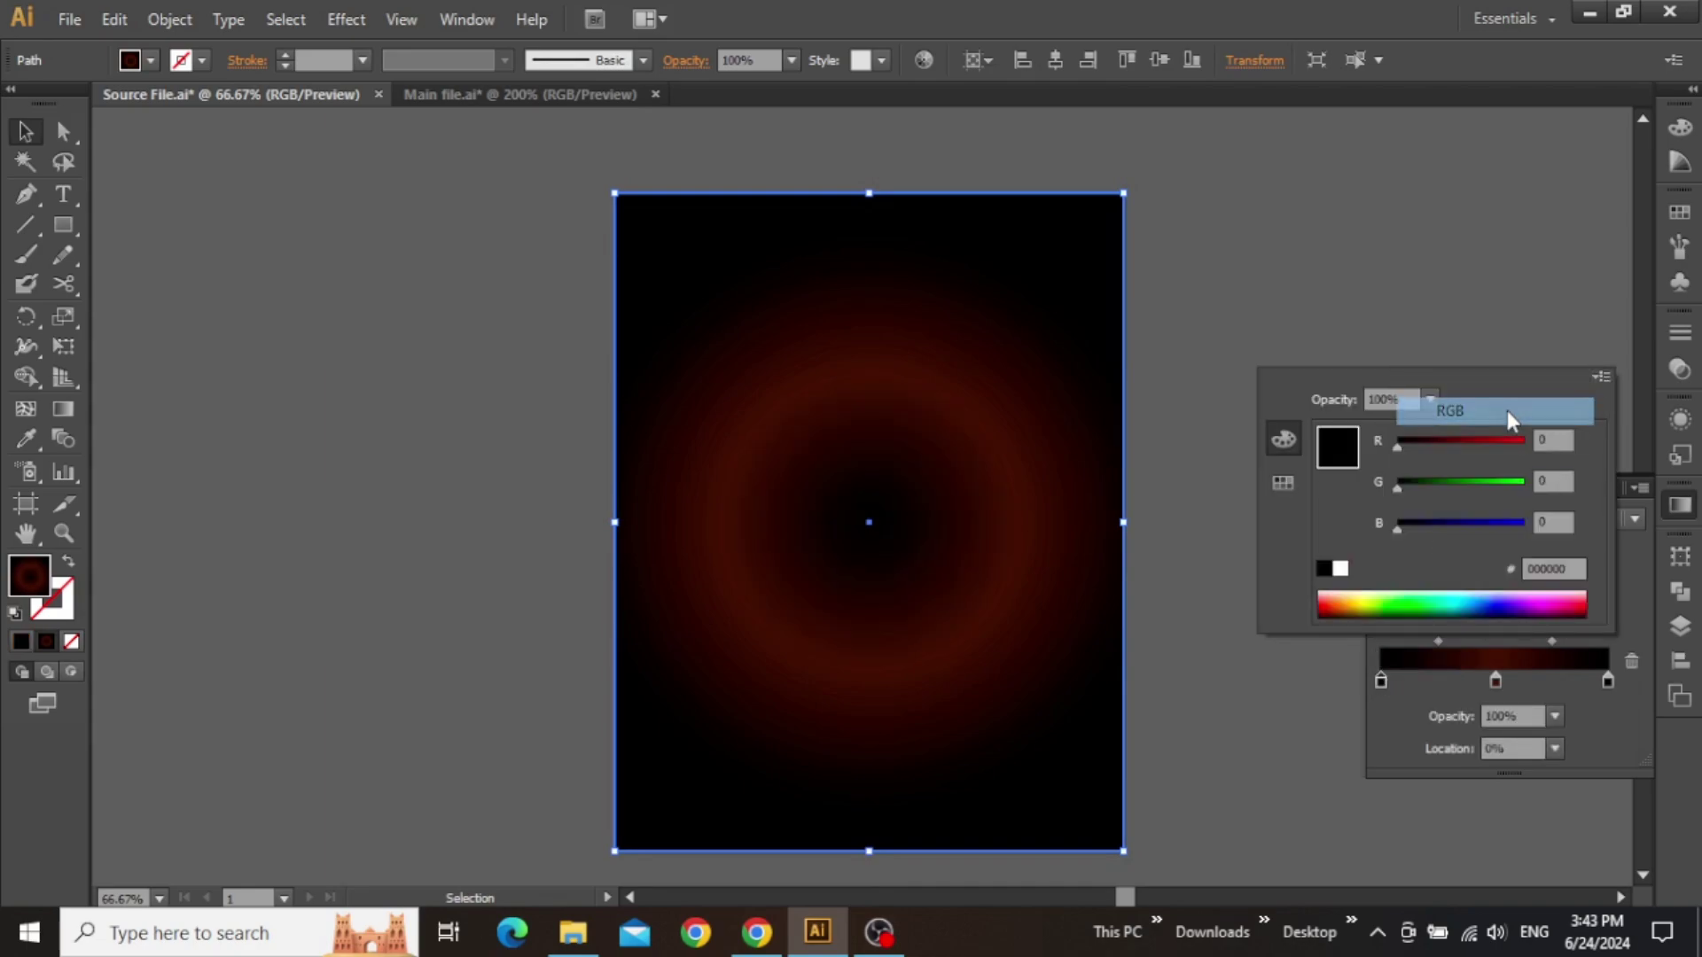
click(1560, 572)
key(ctrl+a)
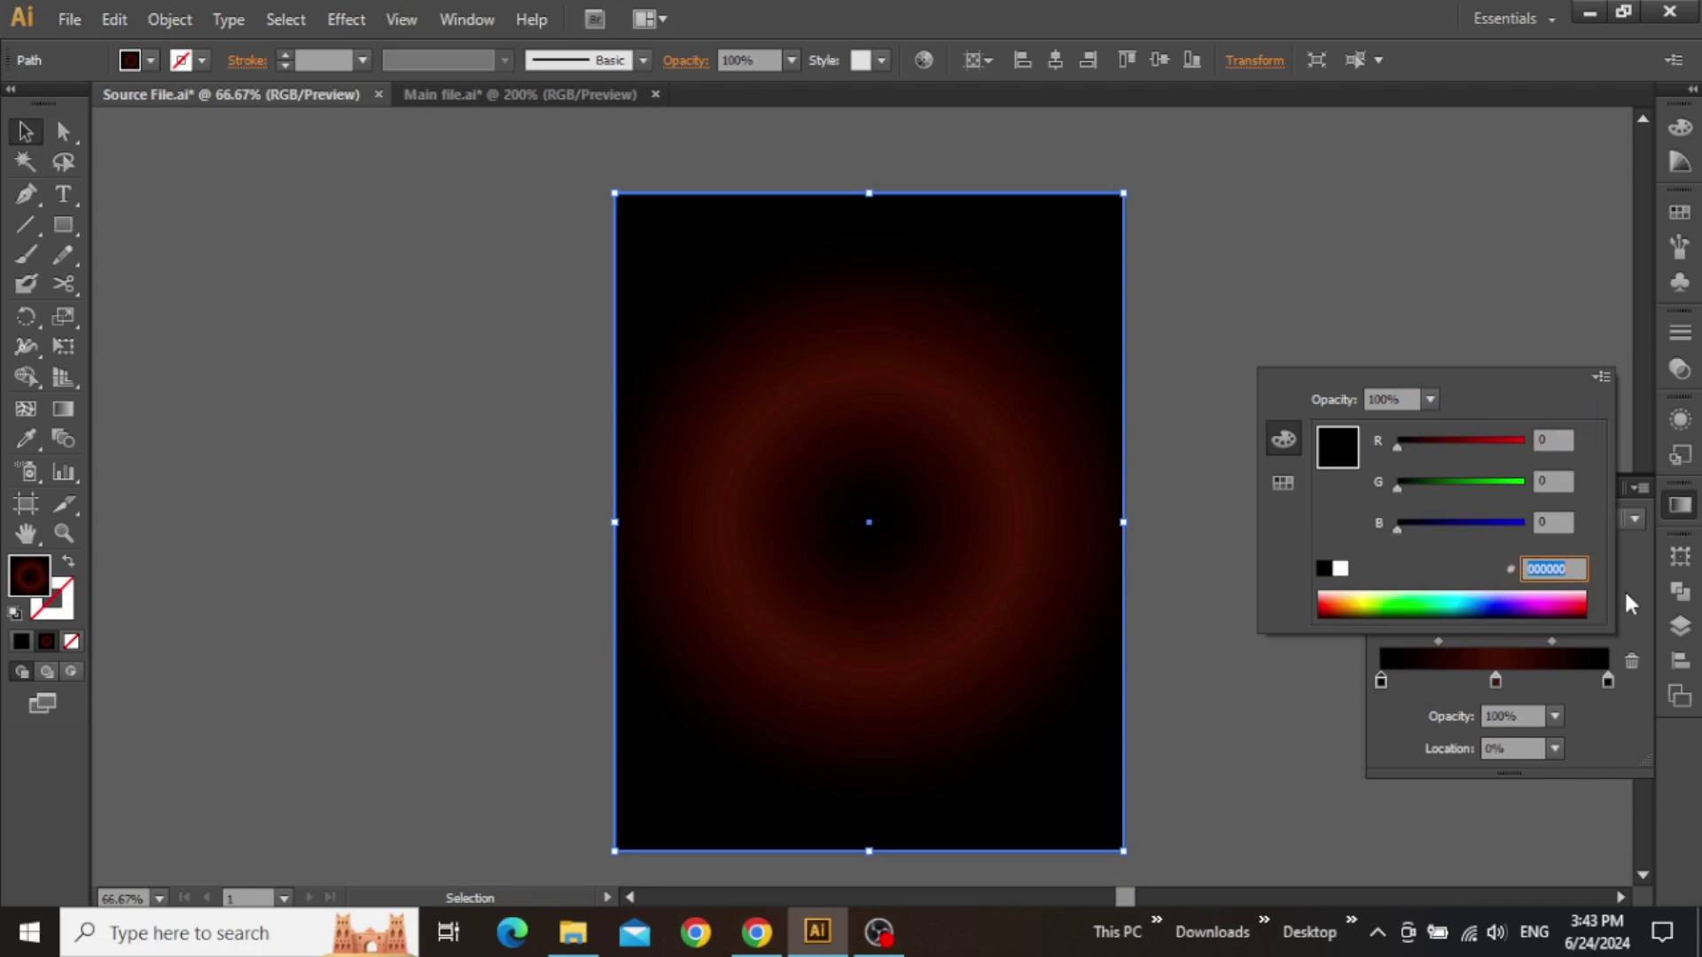
key(ctrl+v)
key(Return)
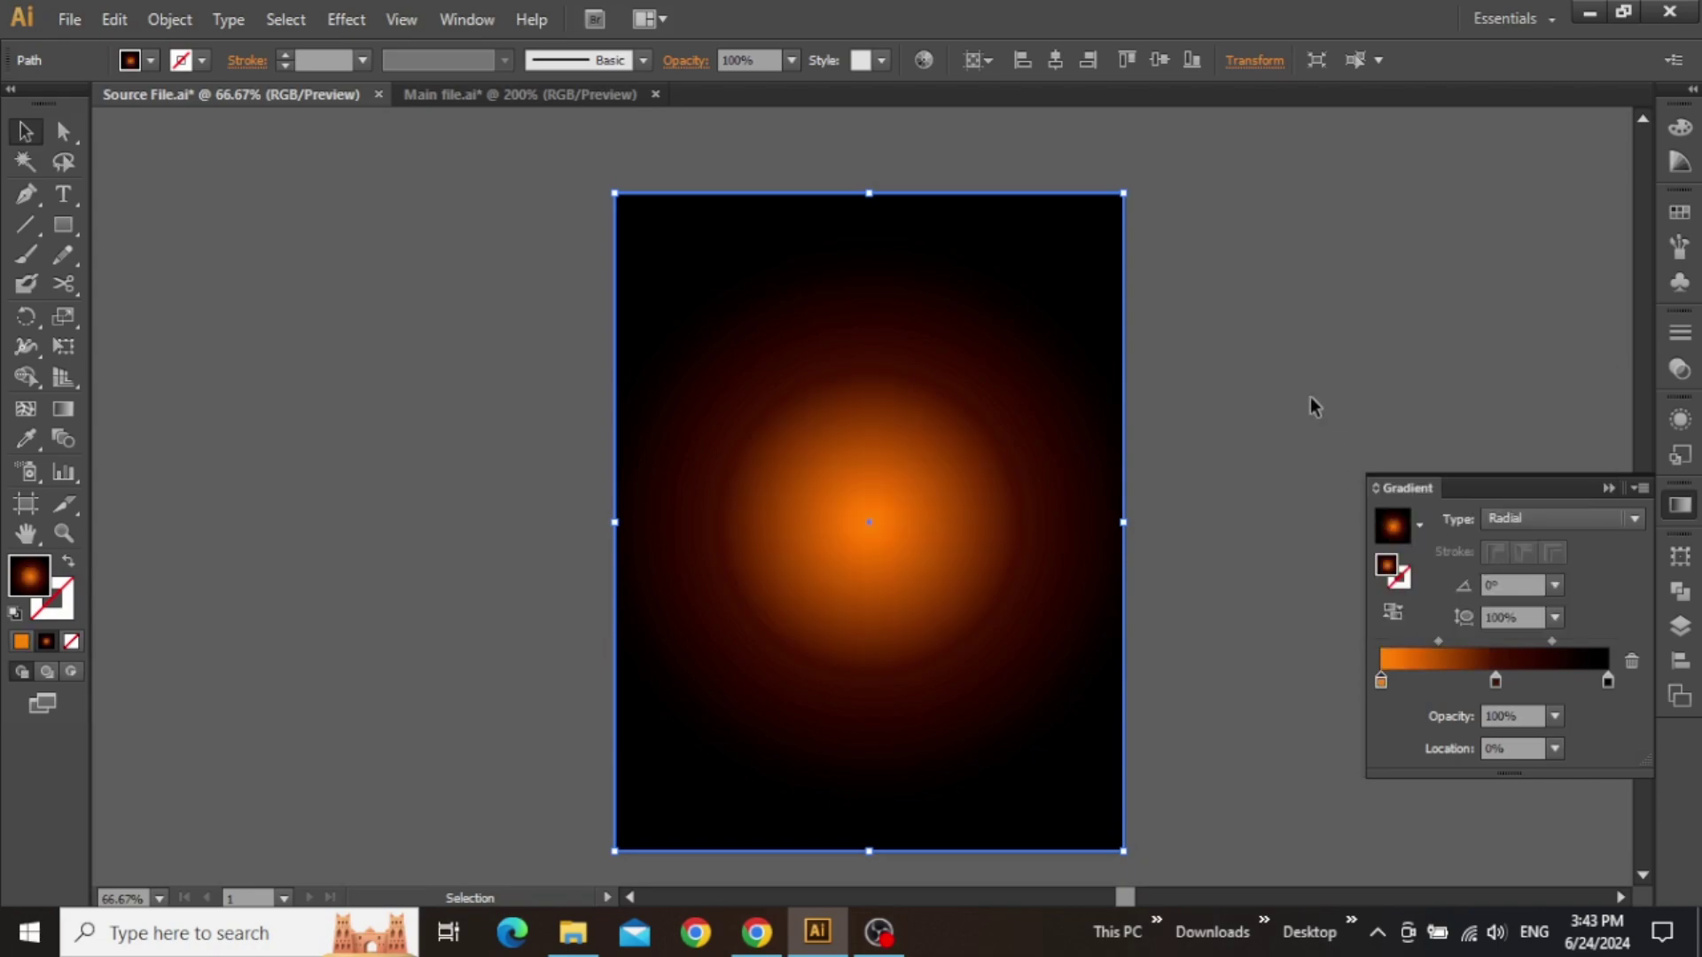
- With the Gradient tool, shift the glow's center slightly right and down, enlarge its radius a little, and deselect the rectangle
key(space)
drag(1210, 362, 1177, 347)
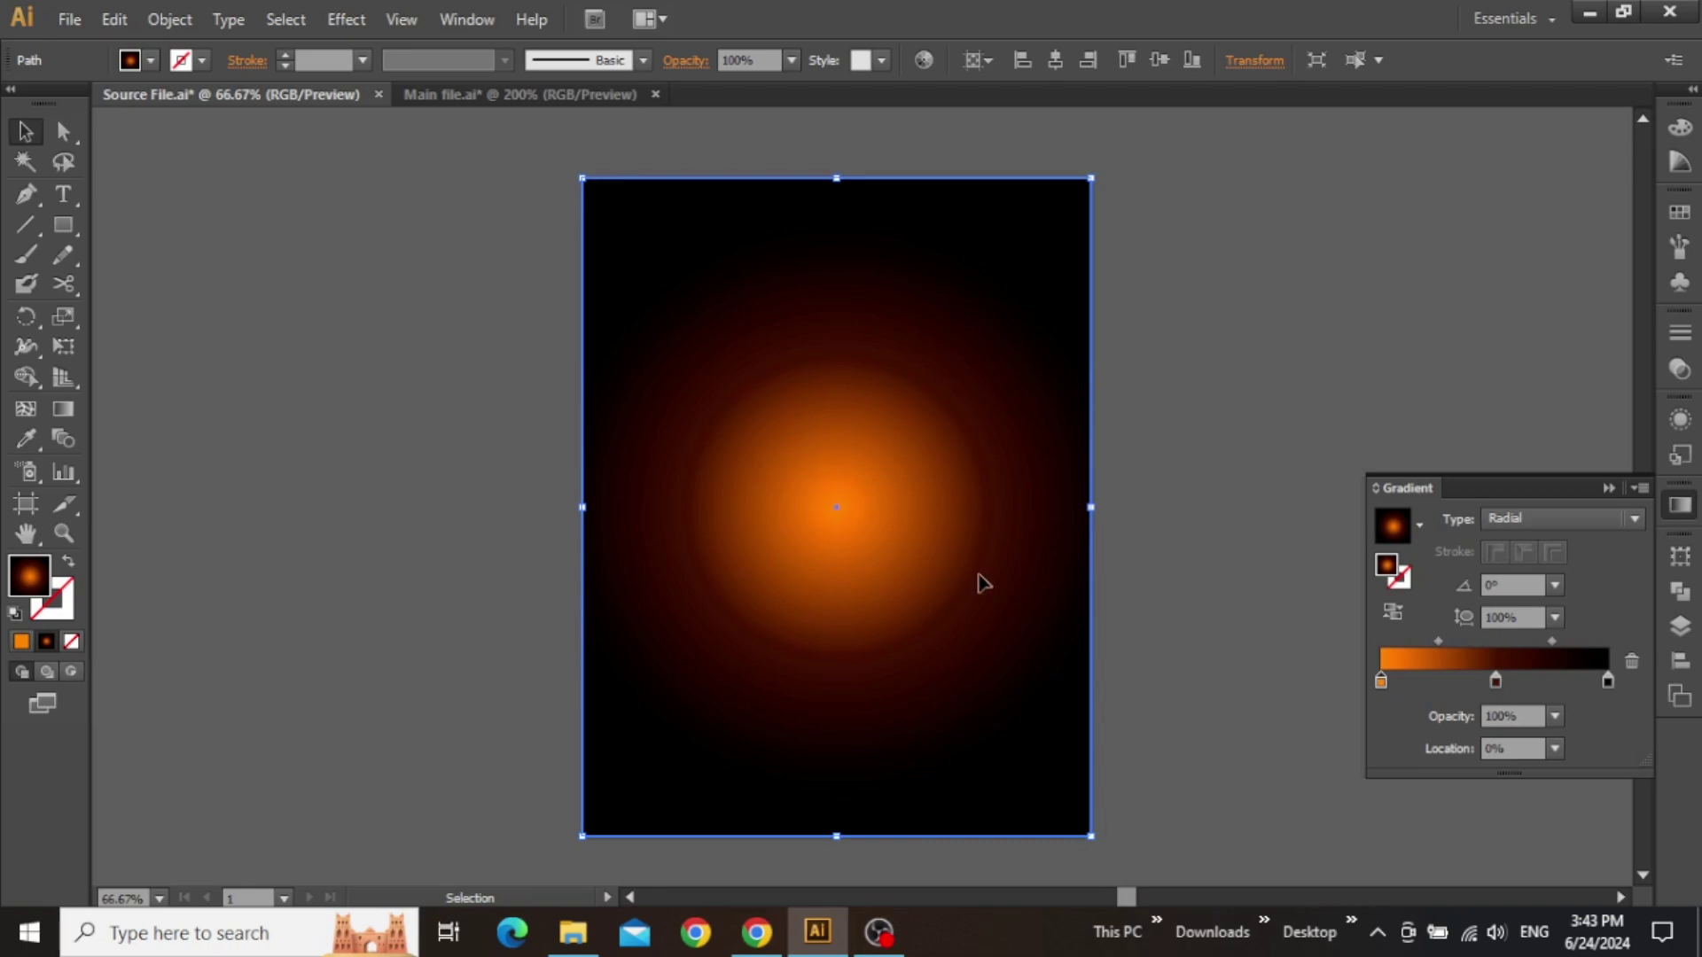
click(55, 412)
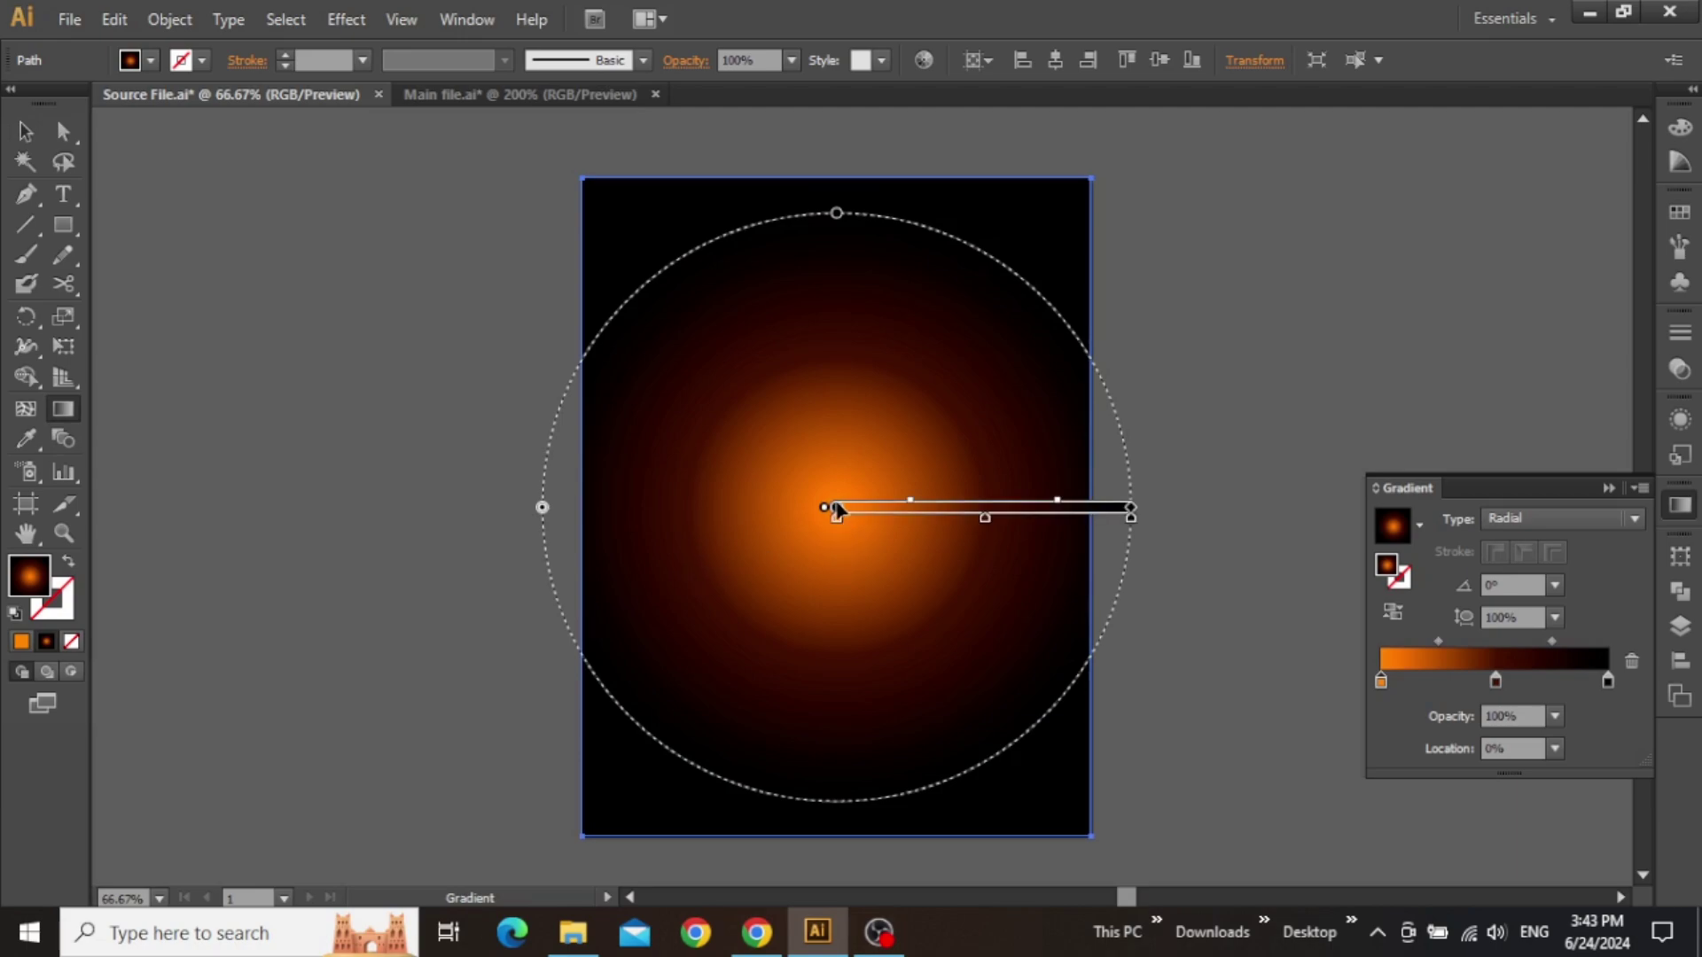
drag(854, 511, 922, 523)
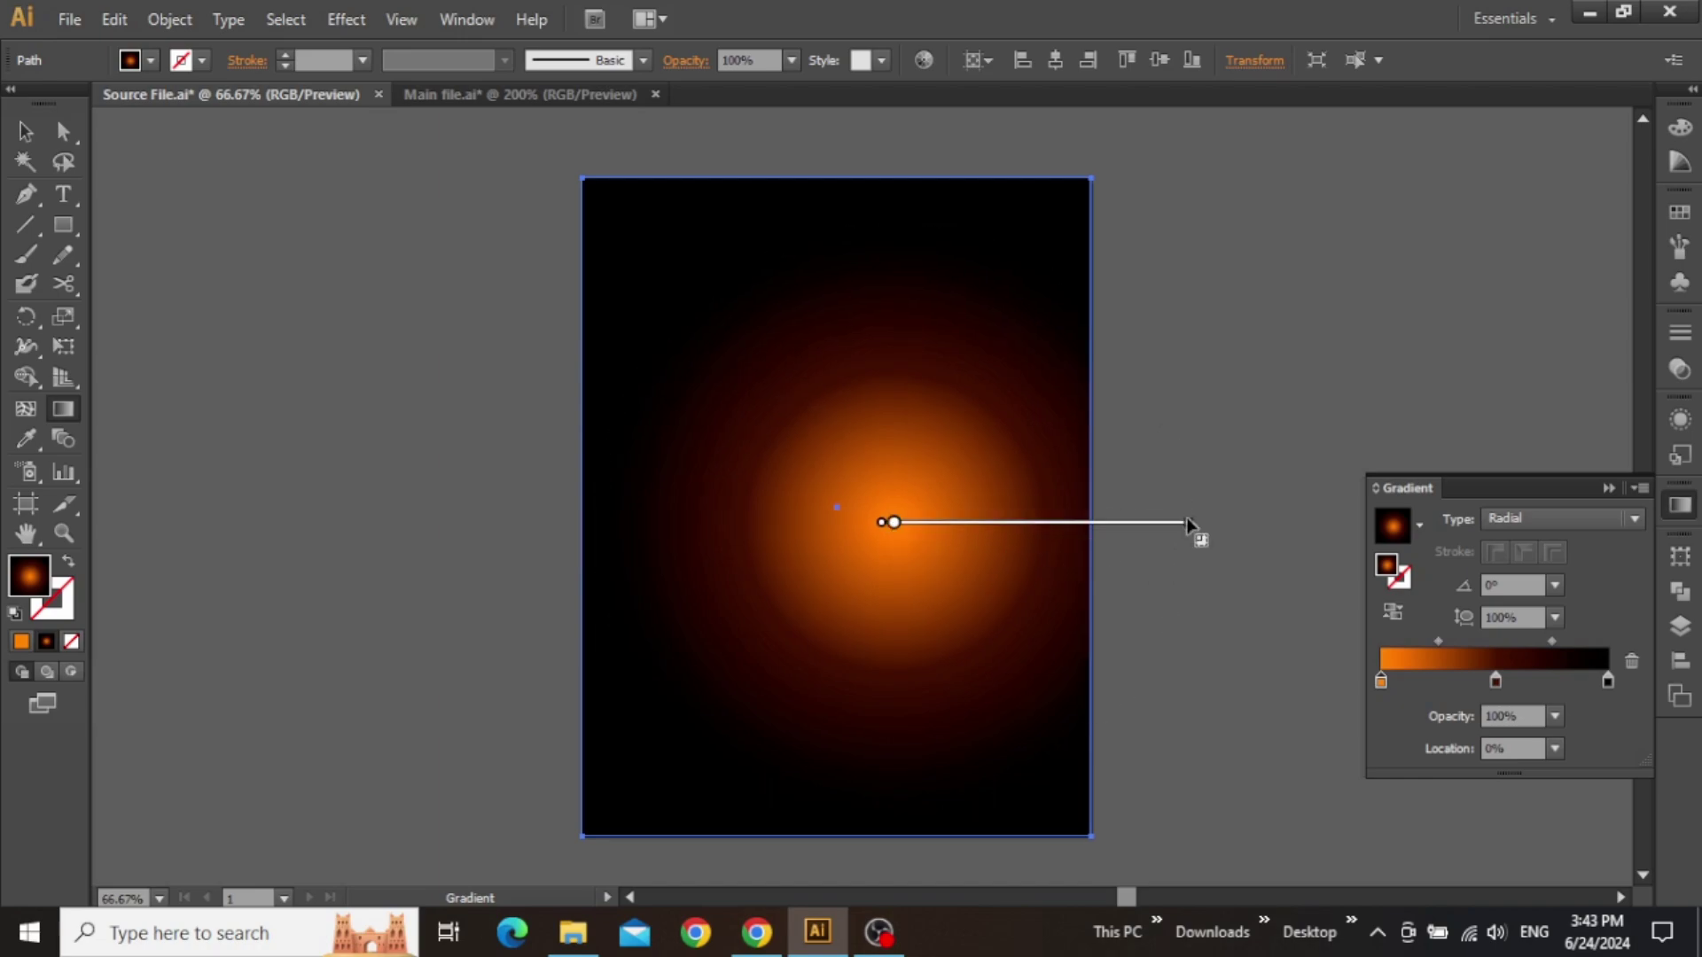
drag(1187, 524, 1204, 523)
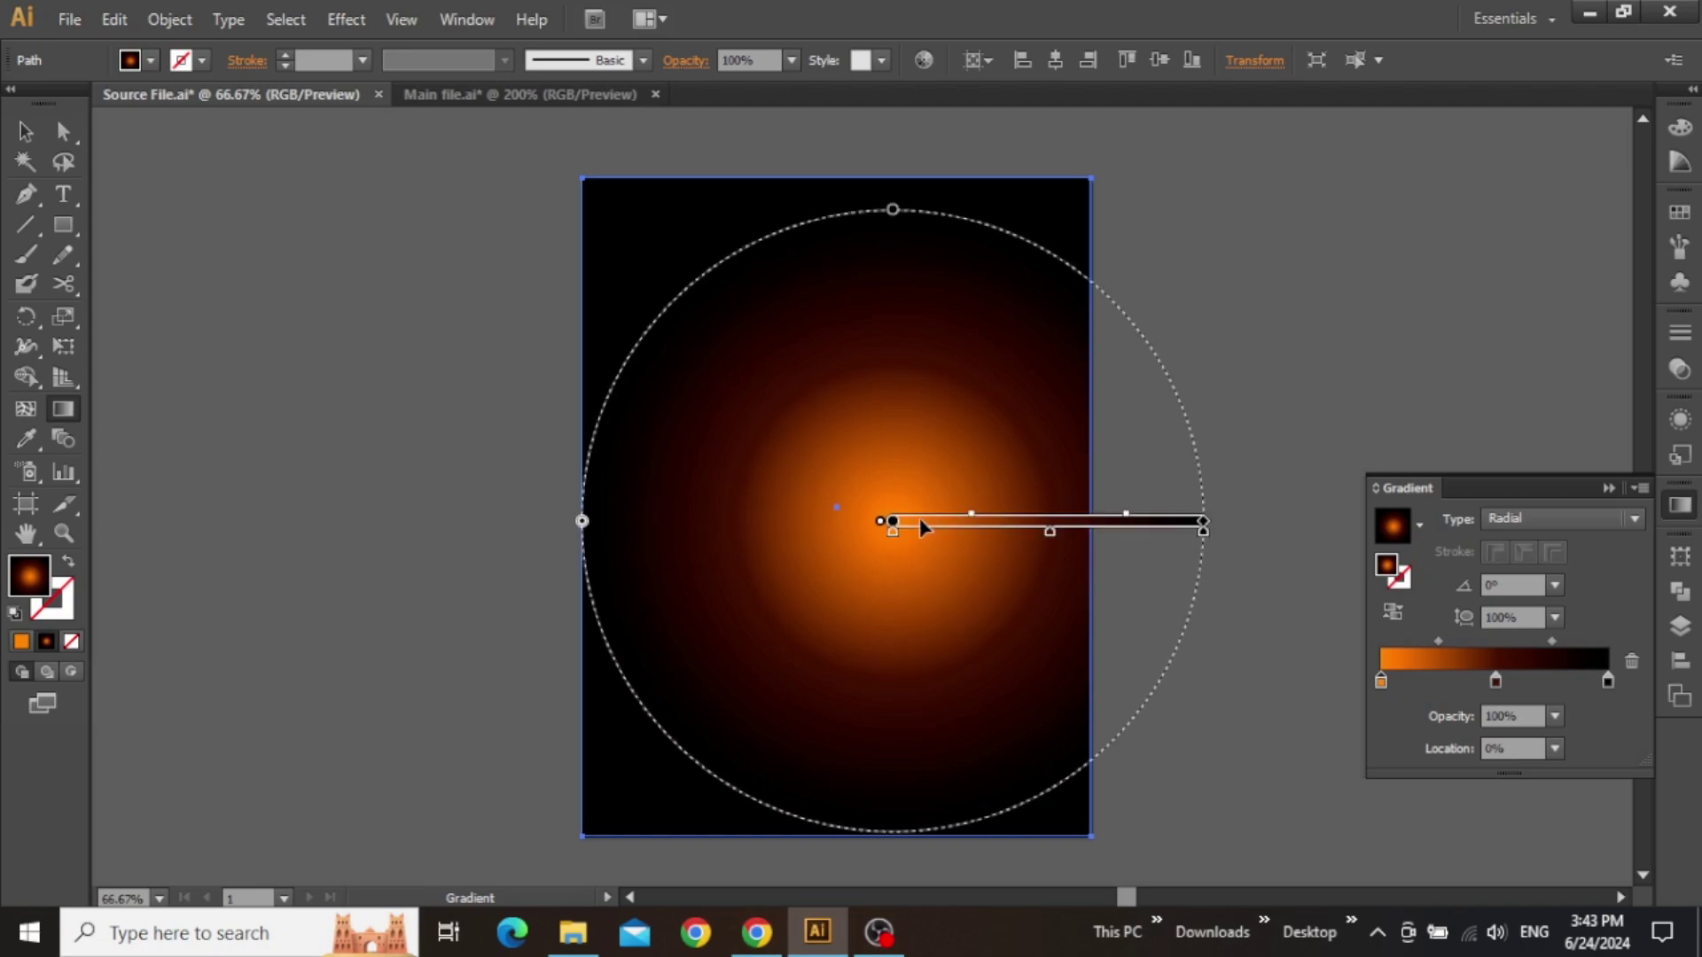
key(v)
click(1320, 298)
drag(1241, 387, 1253, 387)
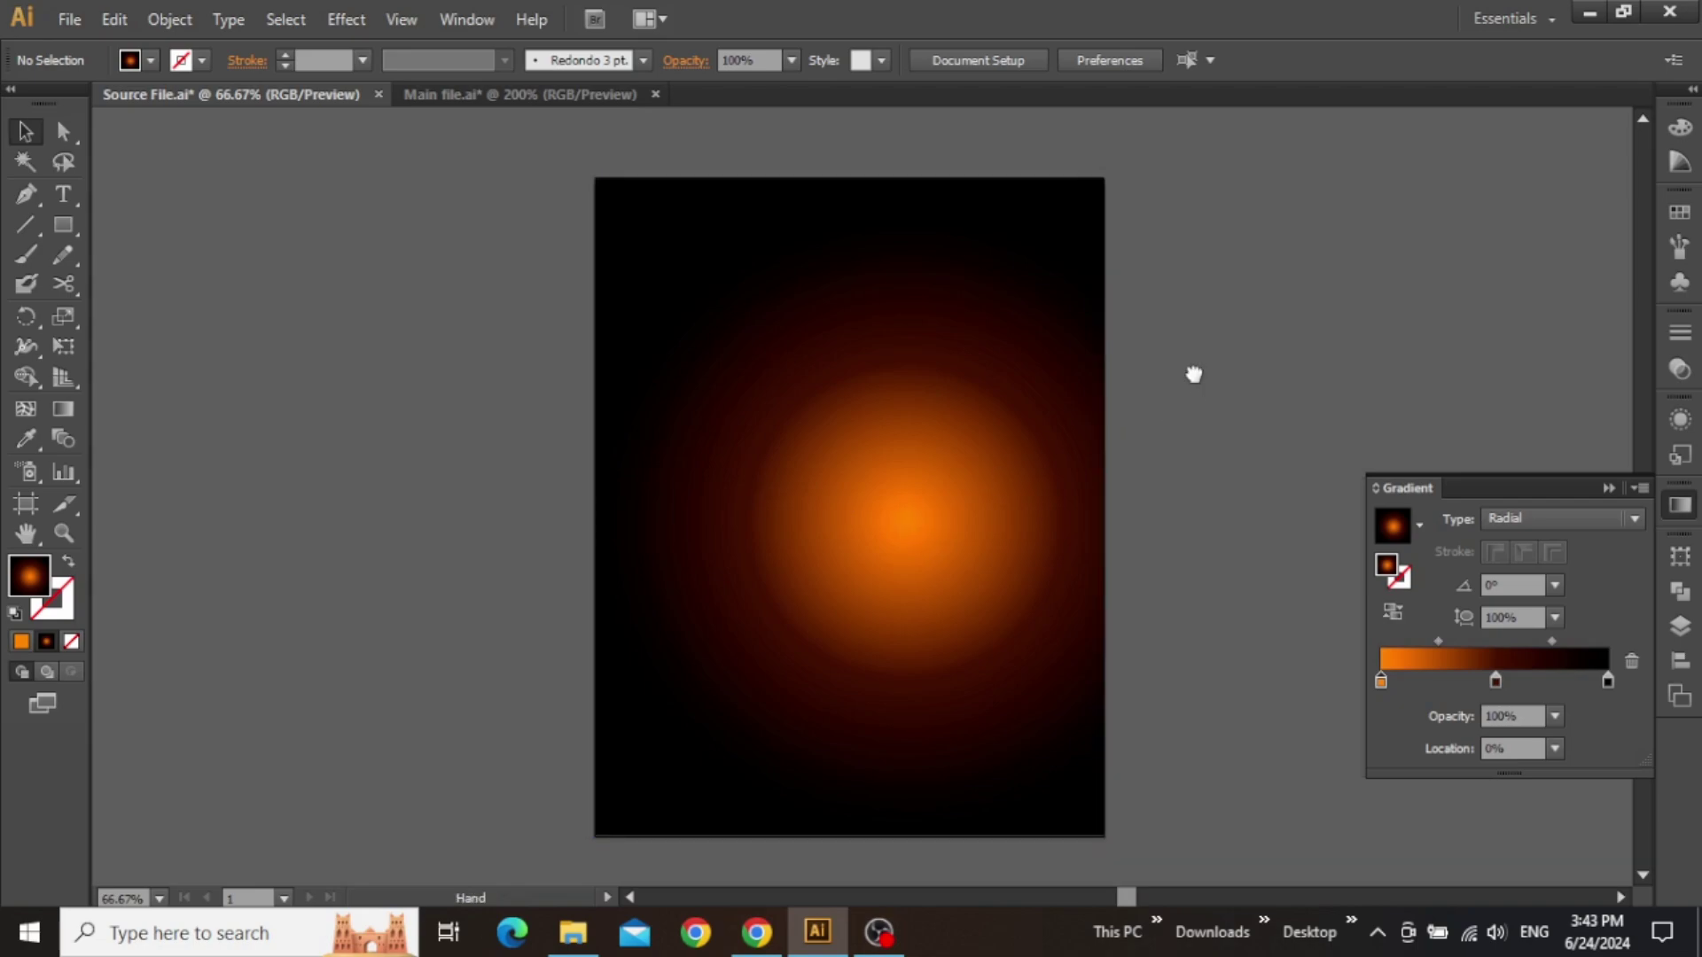
scroll(1186, 371, down, 1)
scroll(1186, 370, right, 1)
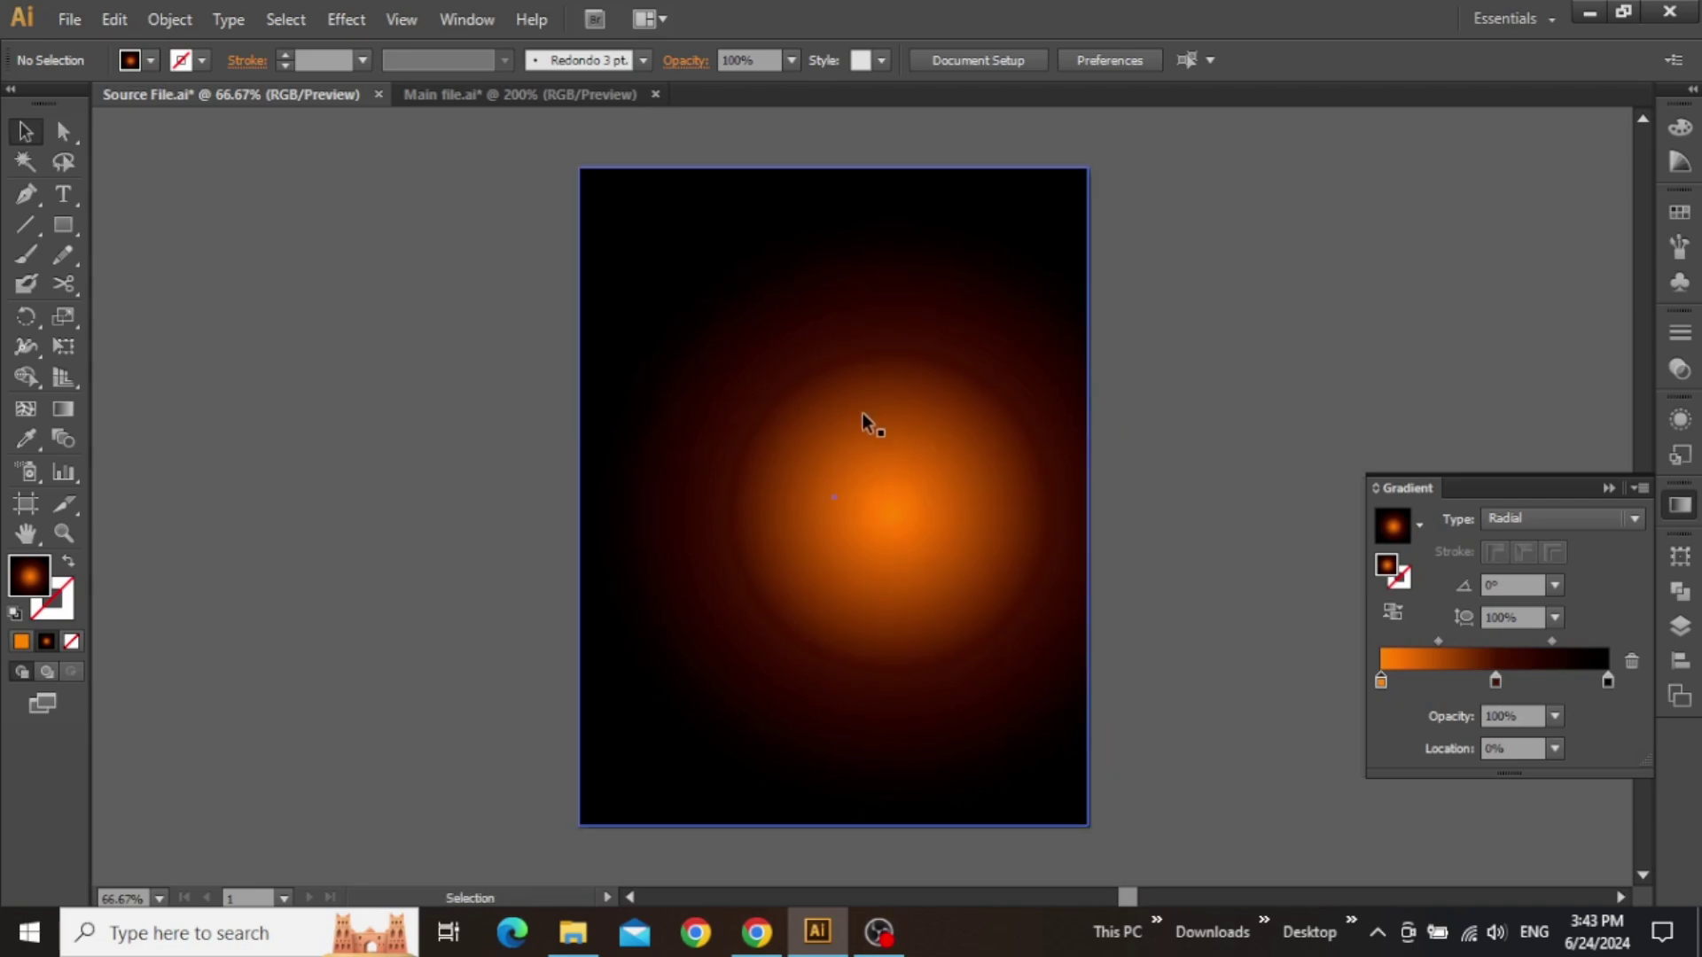
scroll(843, 312, down, 1)
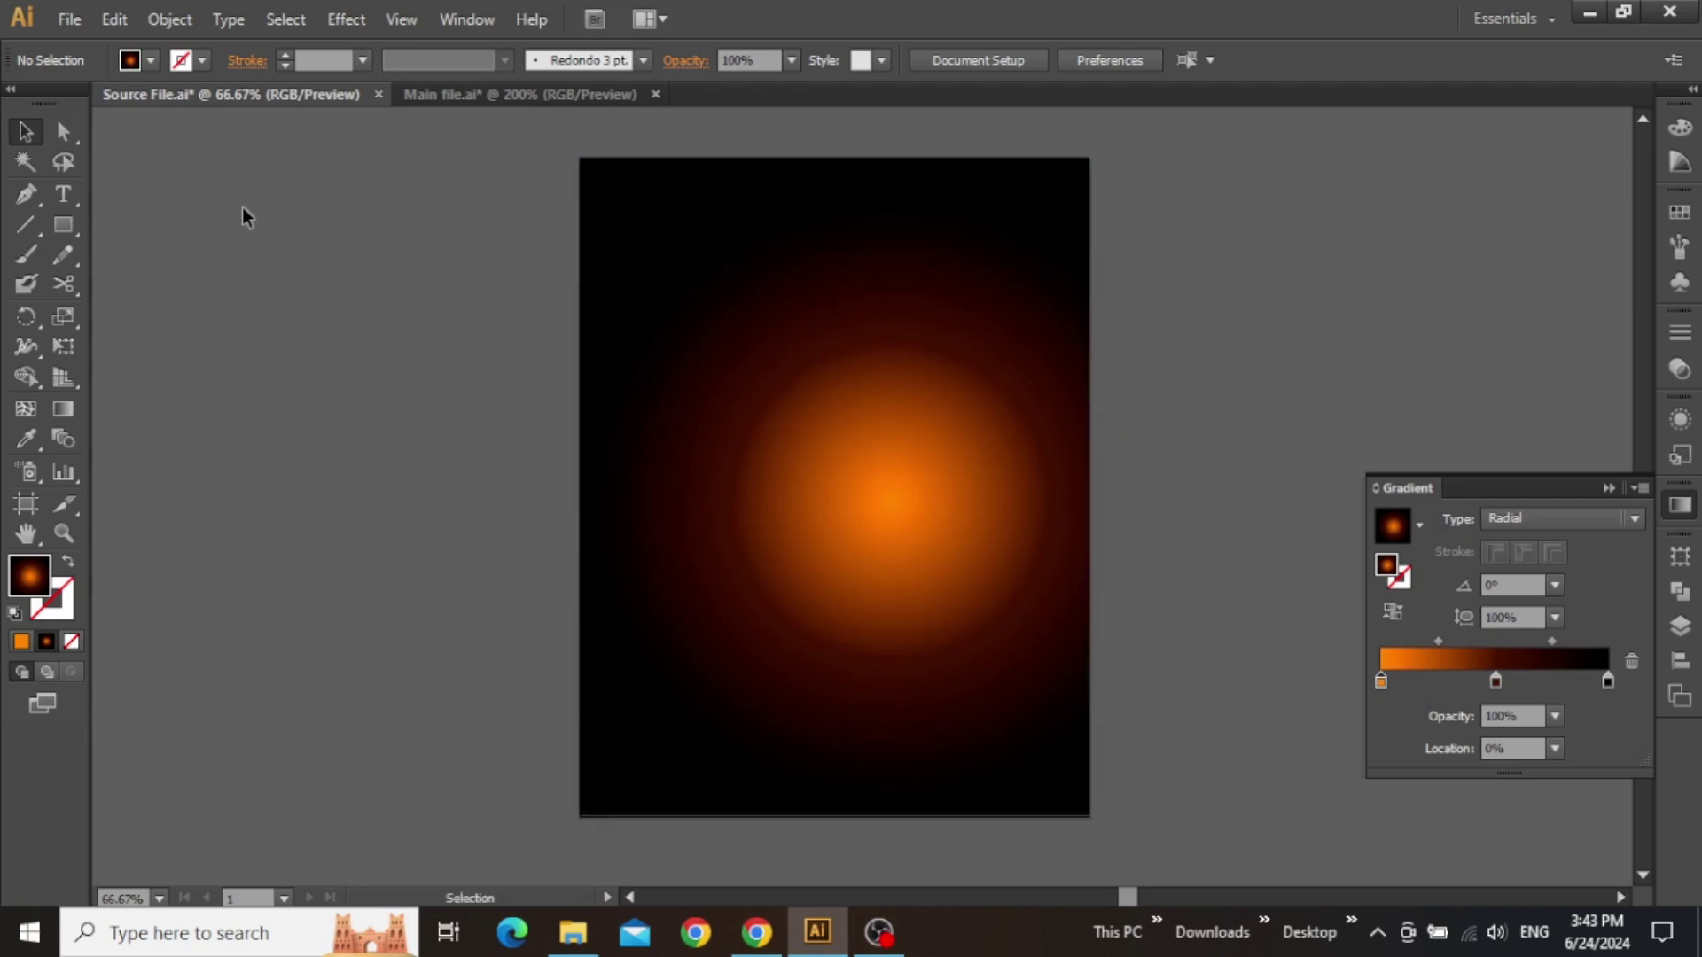
- Place the Surface image from the Project Files folder into the Illustrator document and center it horizontally on the artboard
click(573, 932)
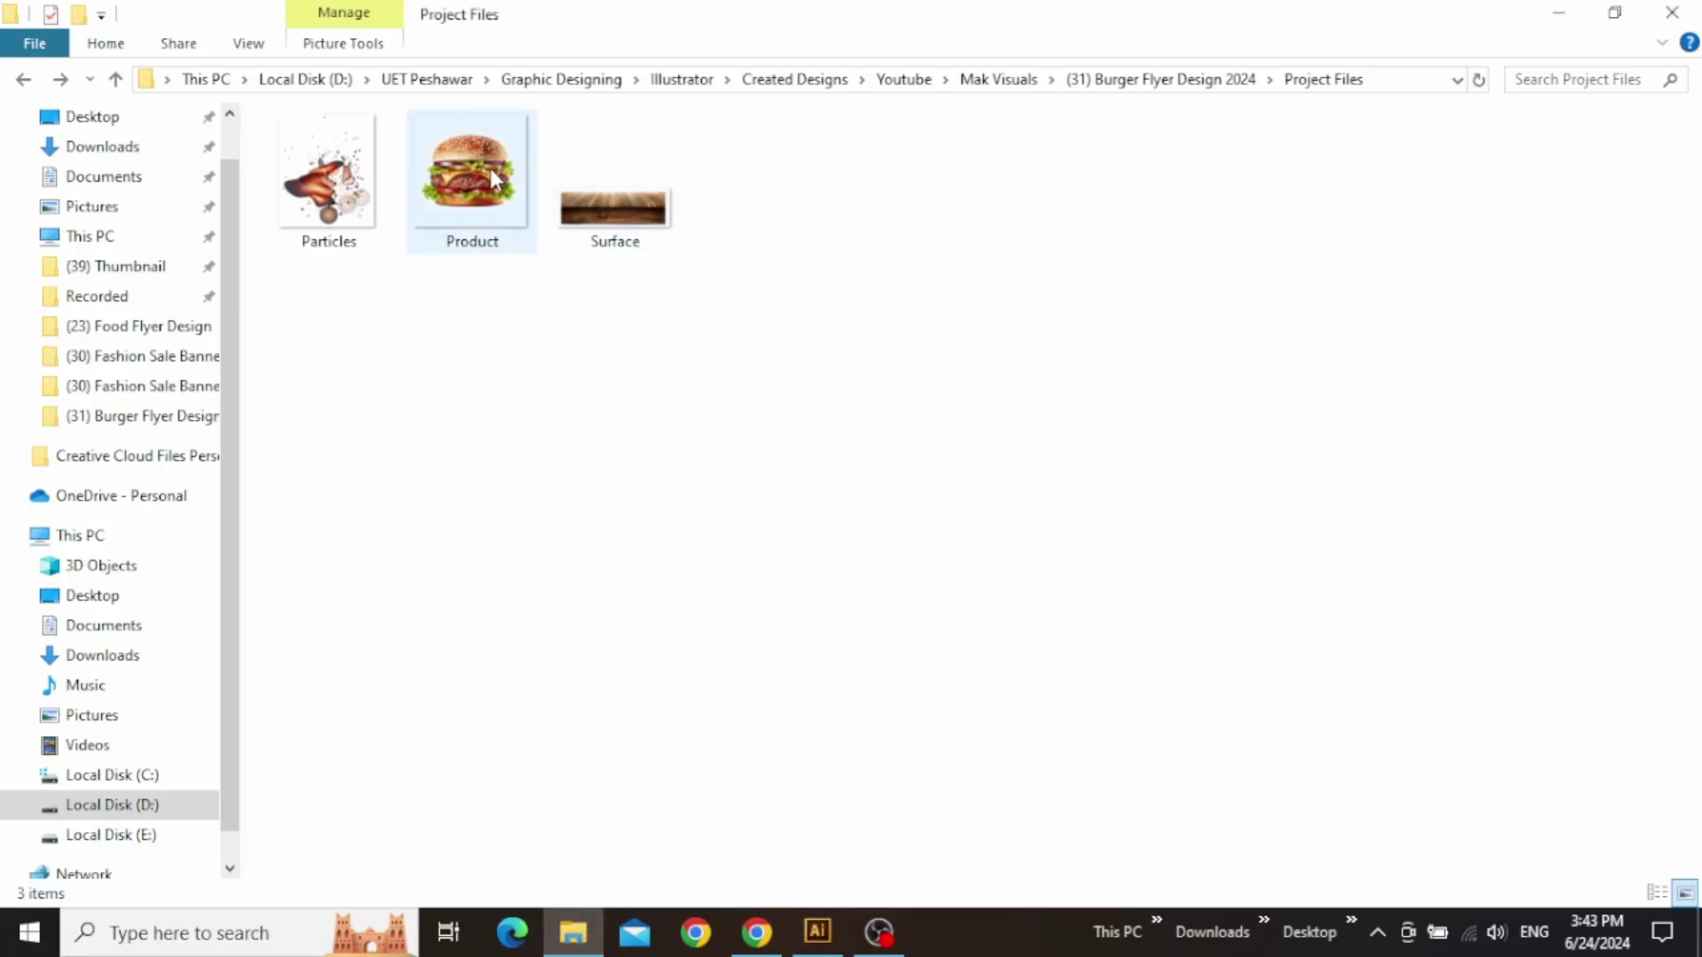
drag(587, 213, 754, 531)
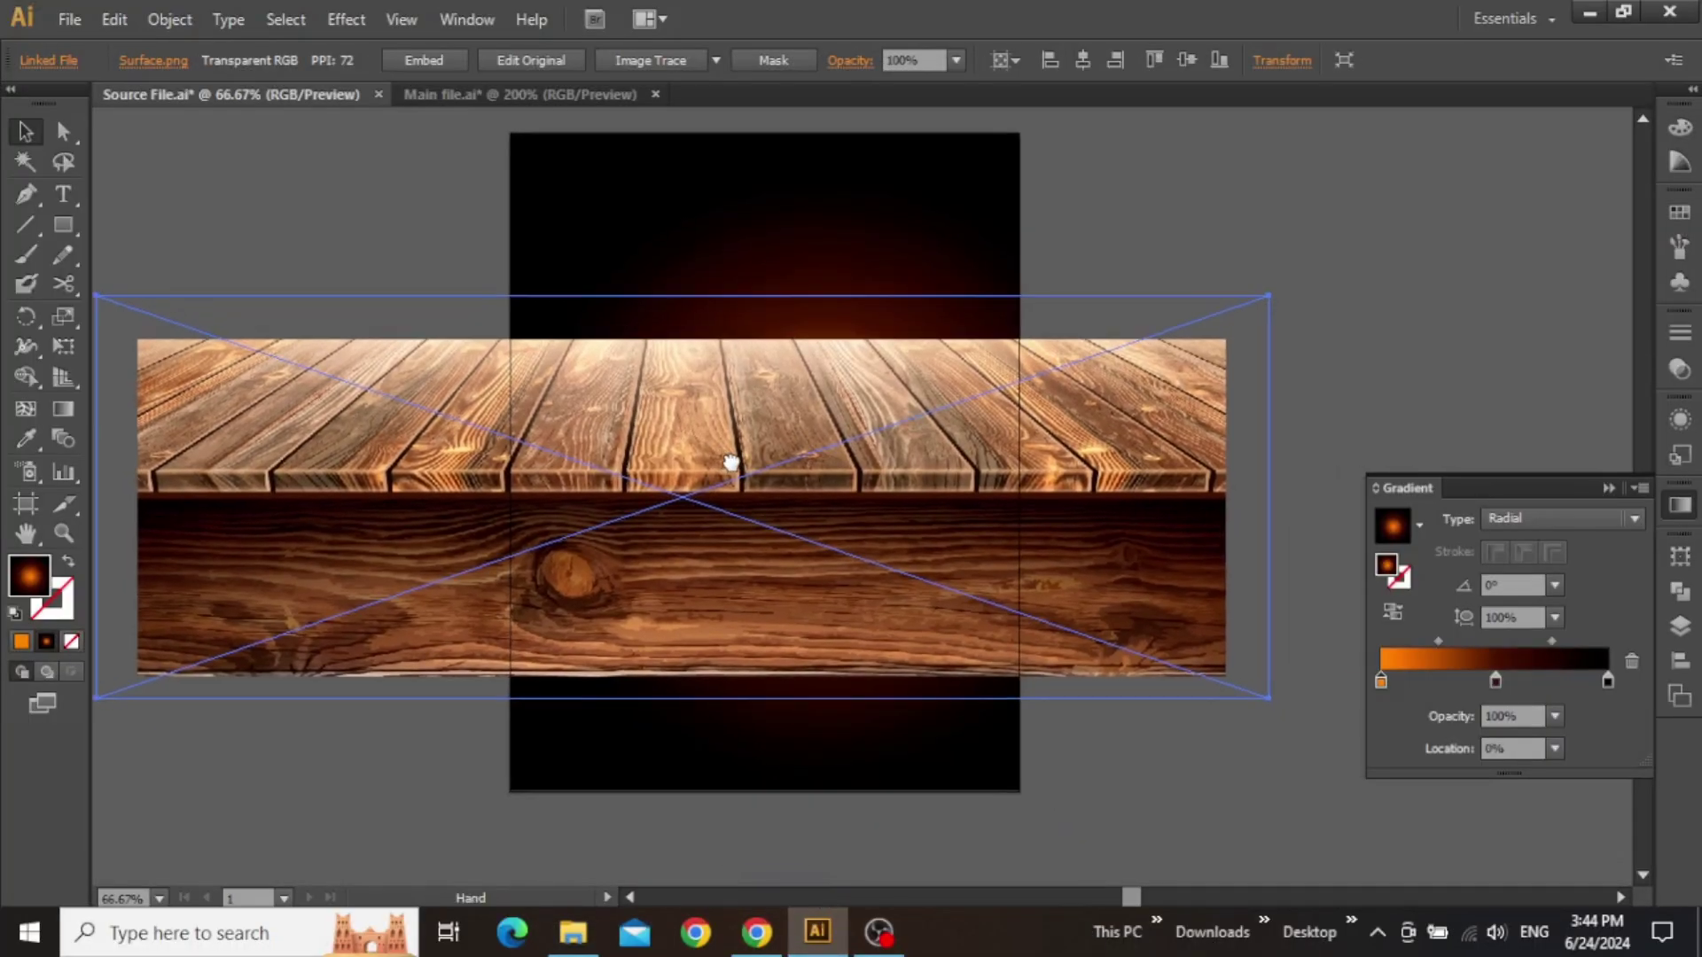
drag(696, 443, 765, 476)
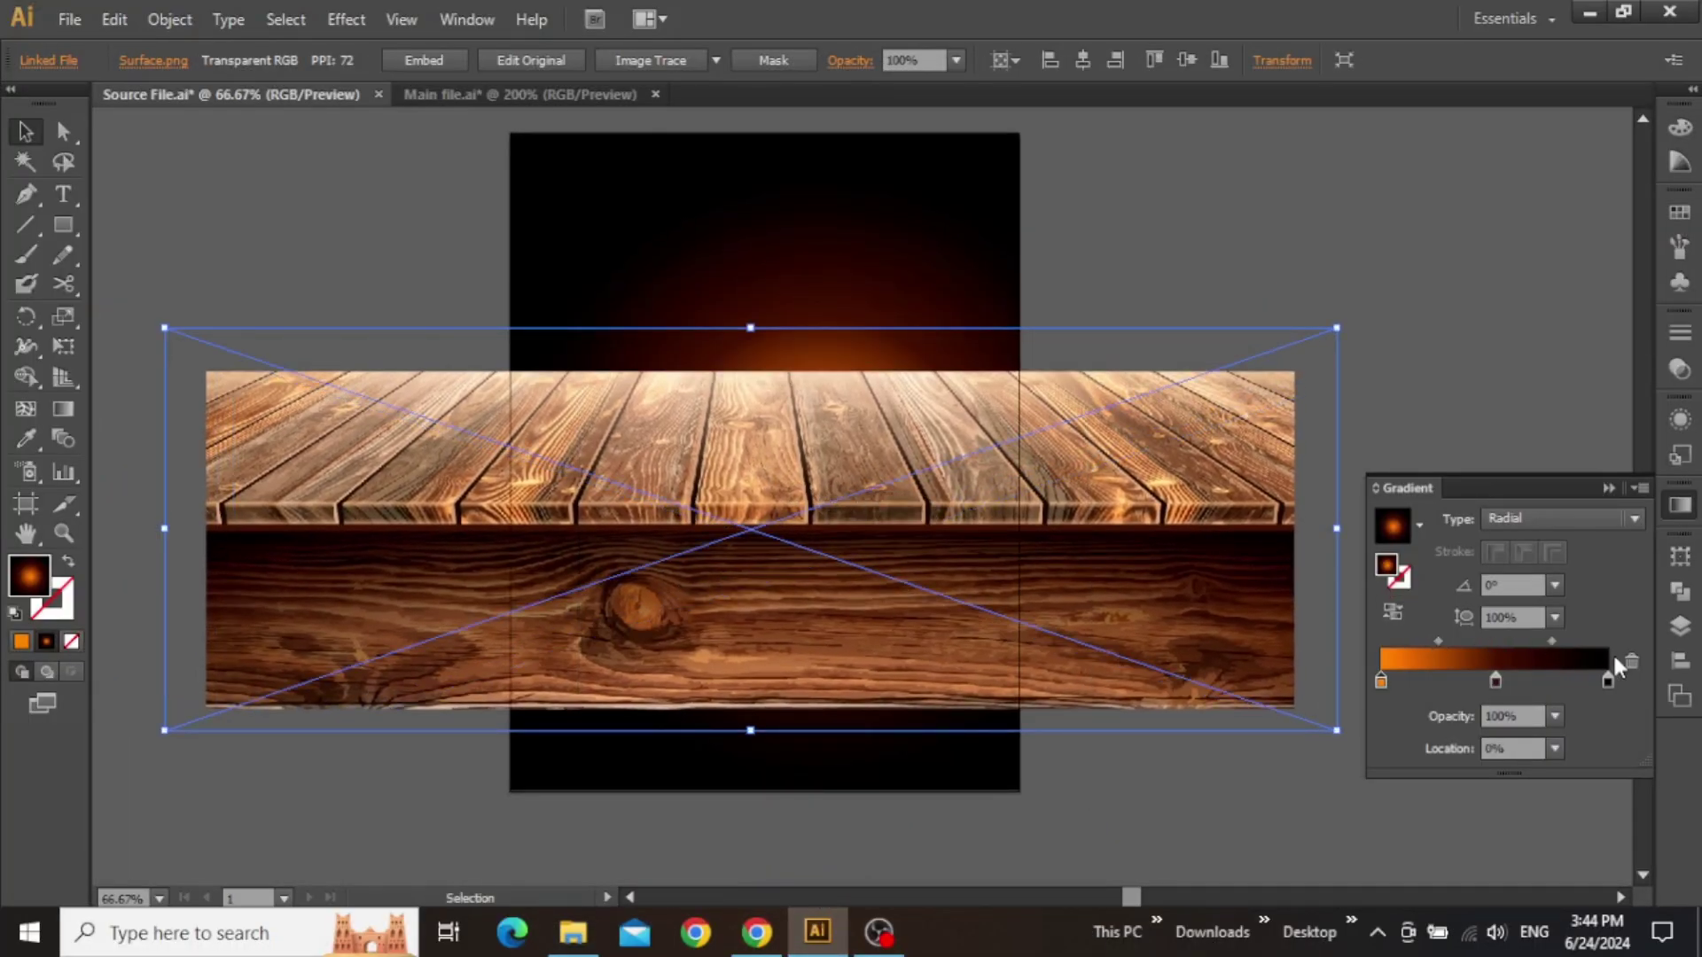
click(1678, 672)
click(1434, 597)
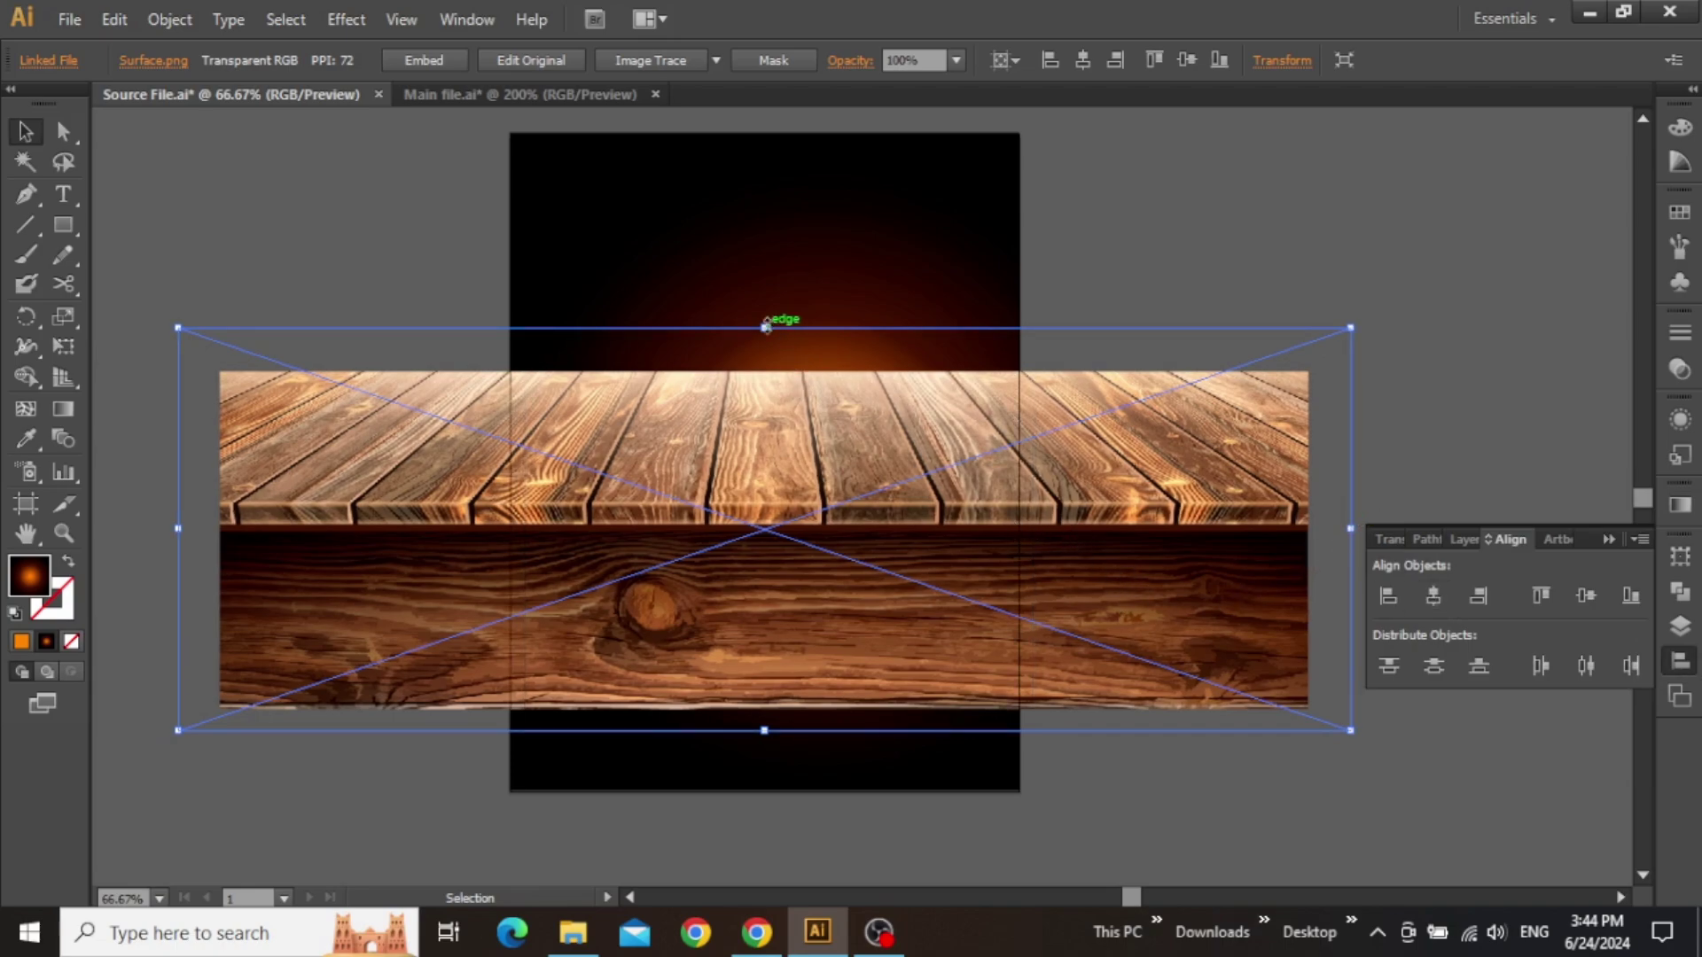
- Scale the wooden surface proportionally to slightly wider than the artboard, seat it along the artboard's bottom edge, and deselect it
drag(766, 327, 741, 539)
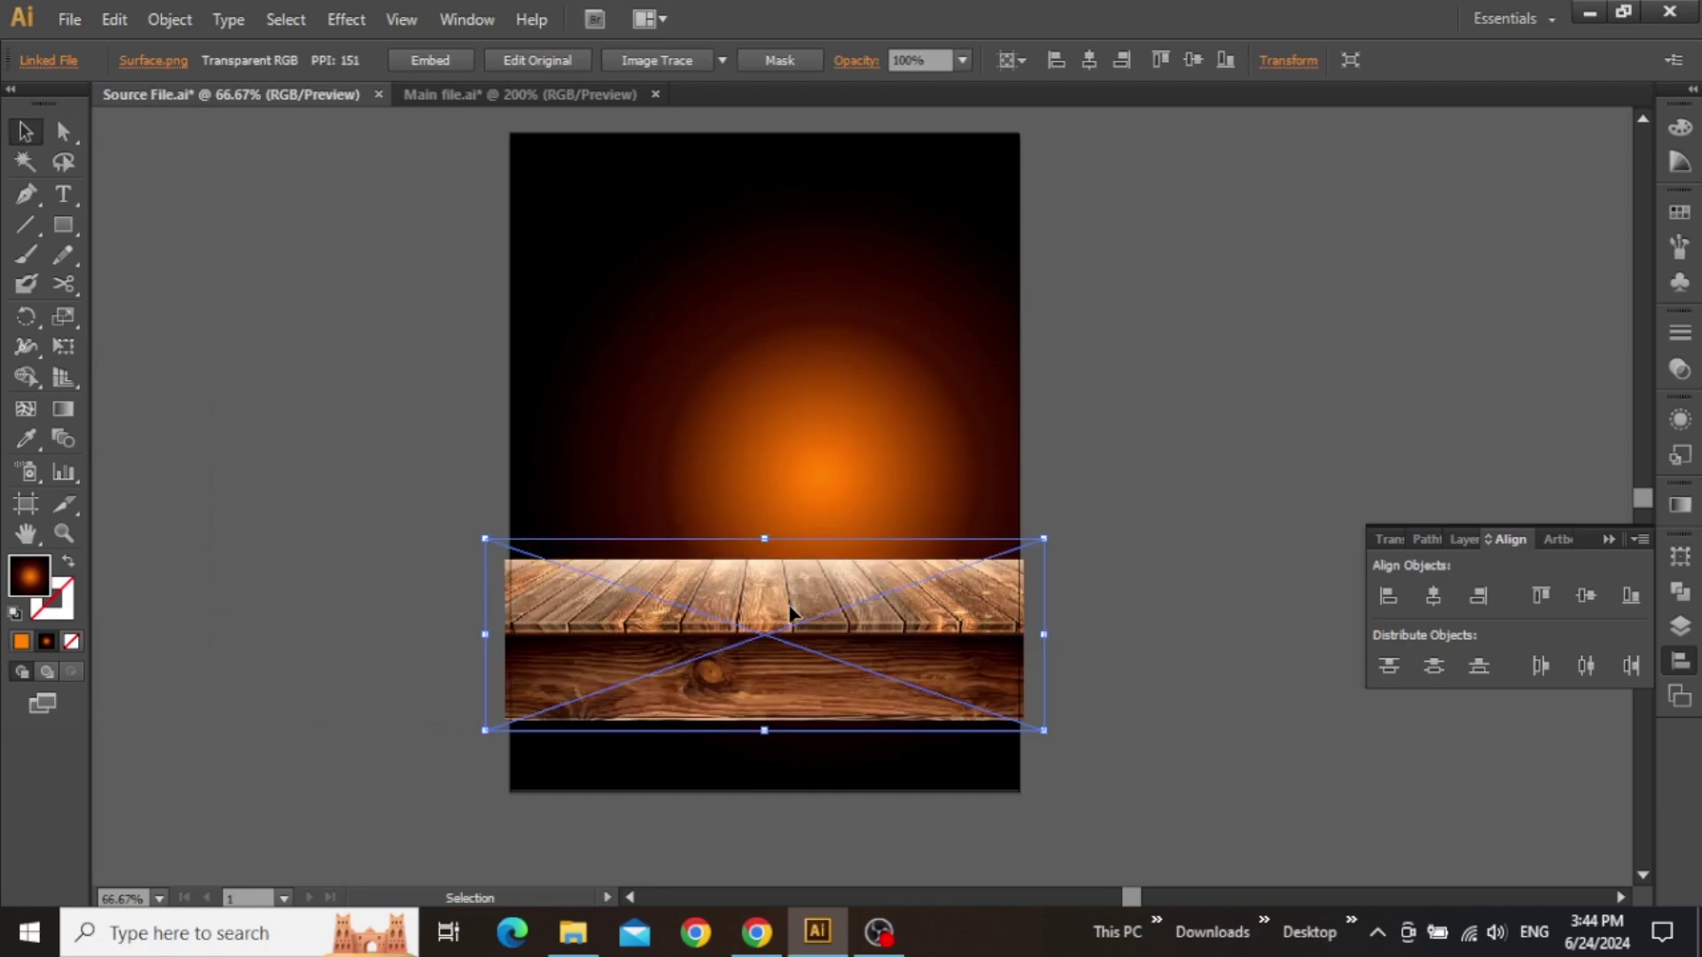
drag(789, 612, 788, 678)
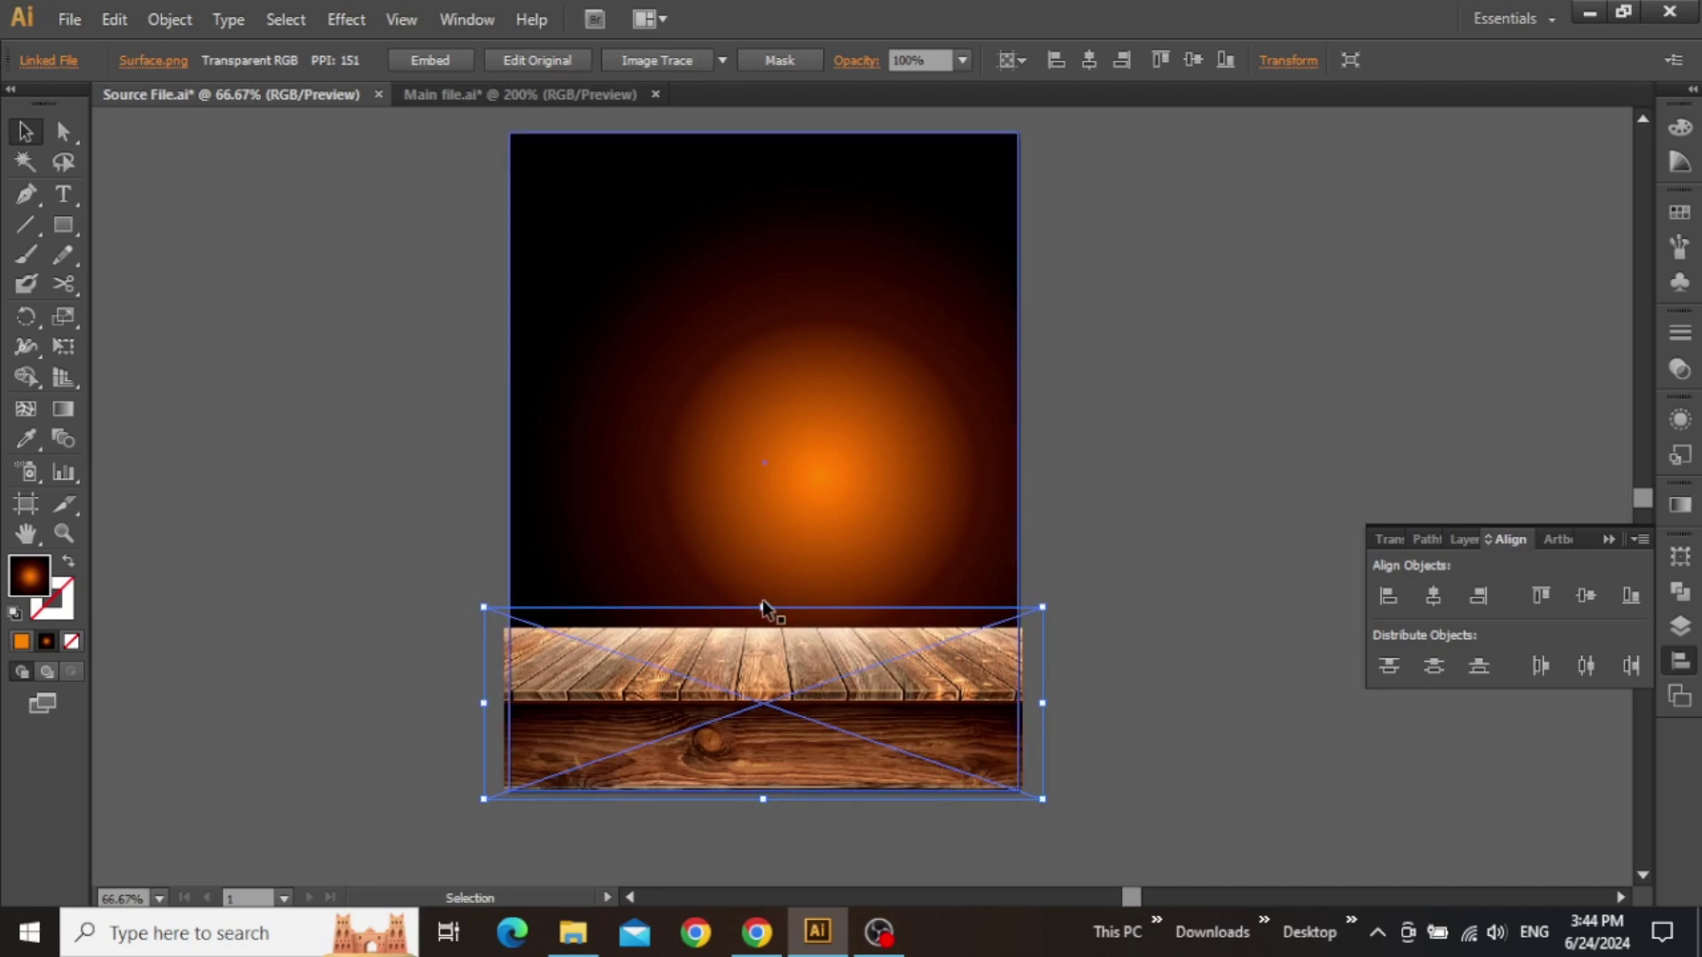
drag(763, 607, 764, 563)
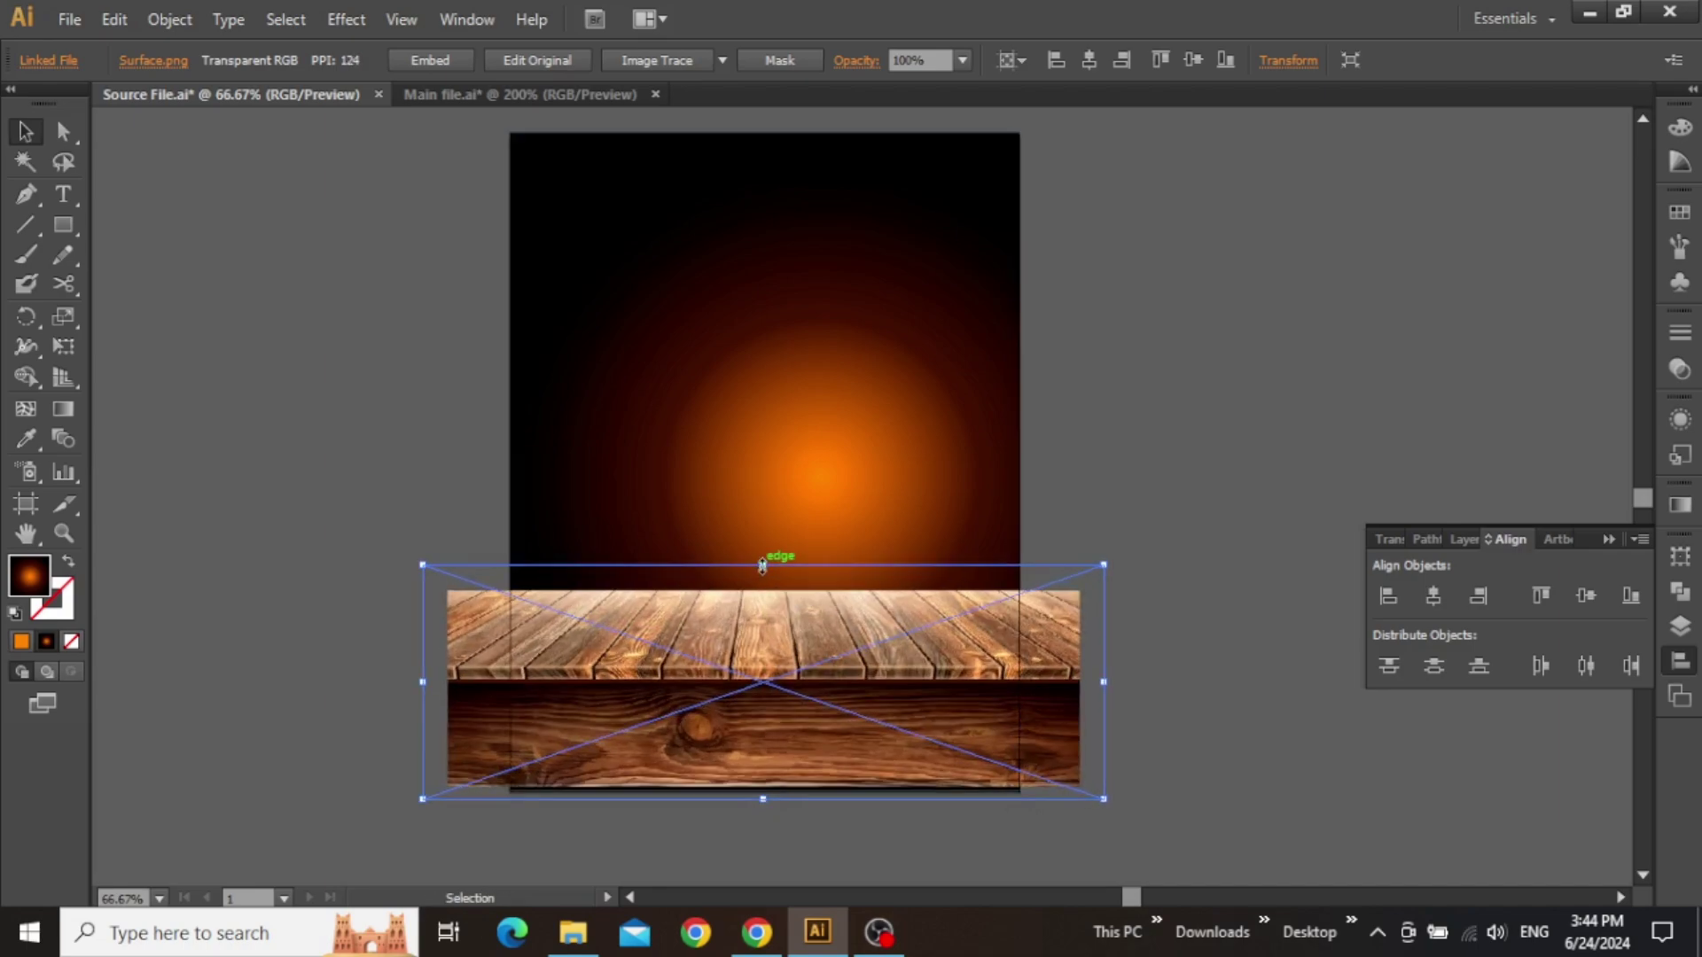
key(shift+Down)
key(shift+Down)
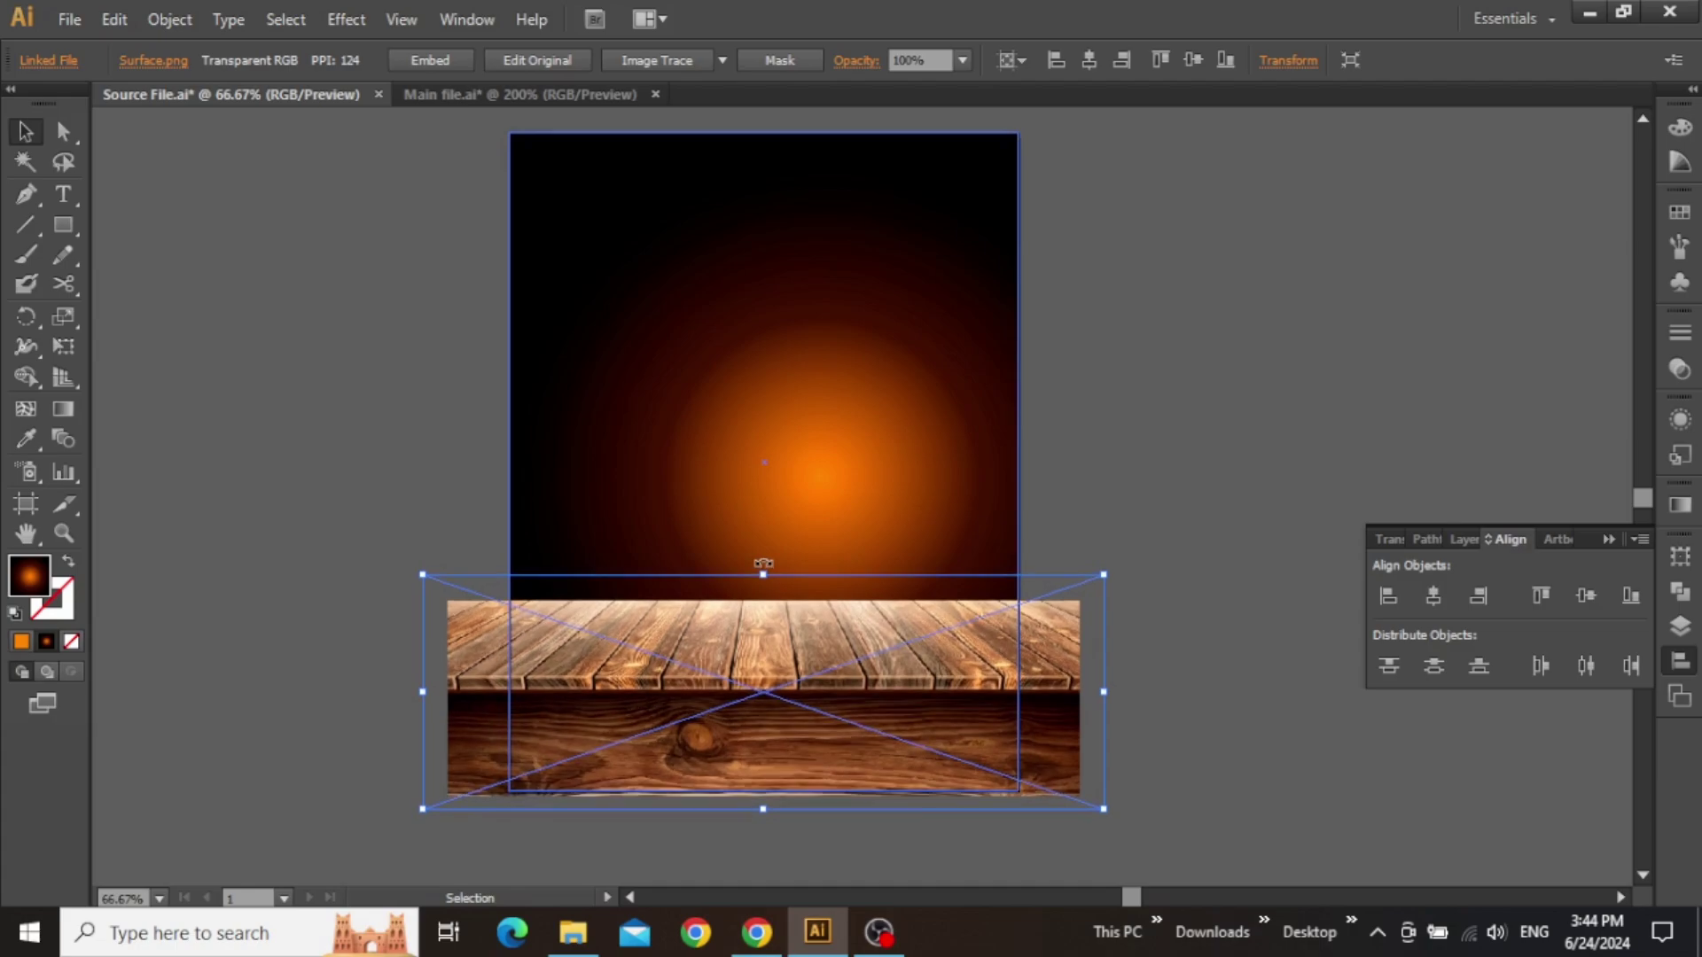
click(1068, 479)
- Place the Particles image from the Project Files folder into the Illustrator document and center it horizontally on the artboard
click(573, 931)
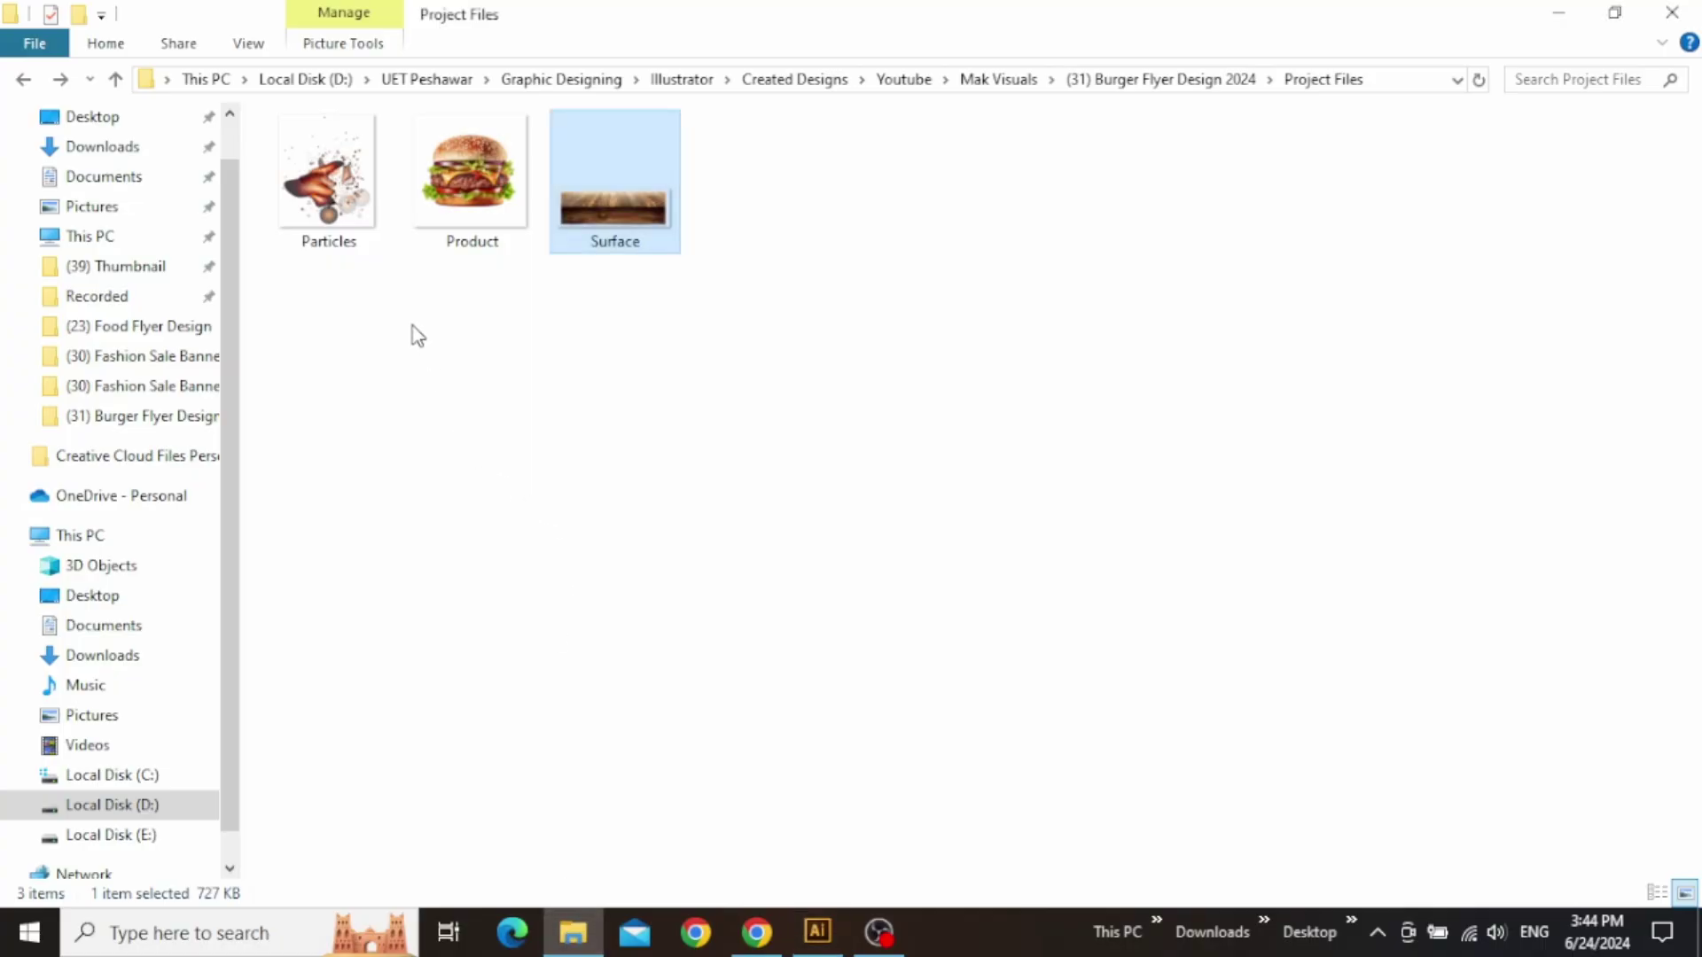
drag(332, 215, 772, 417)
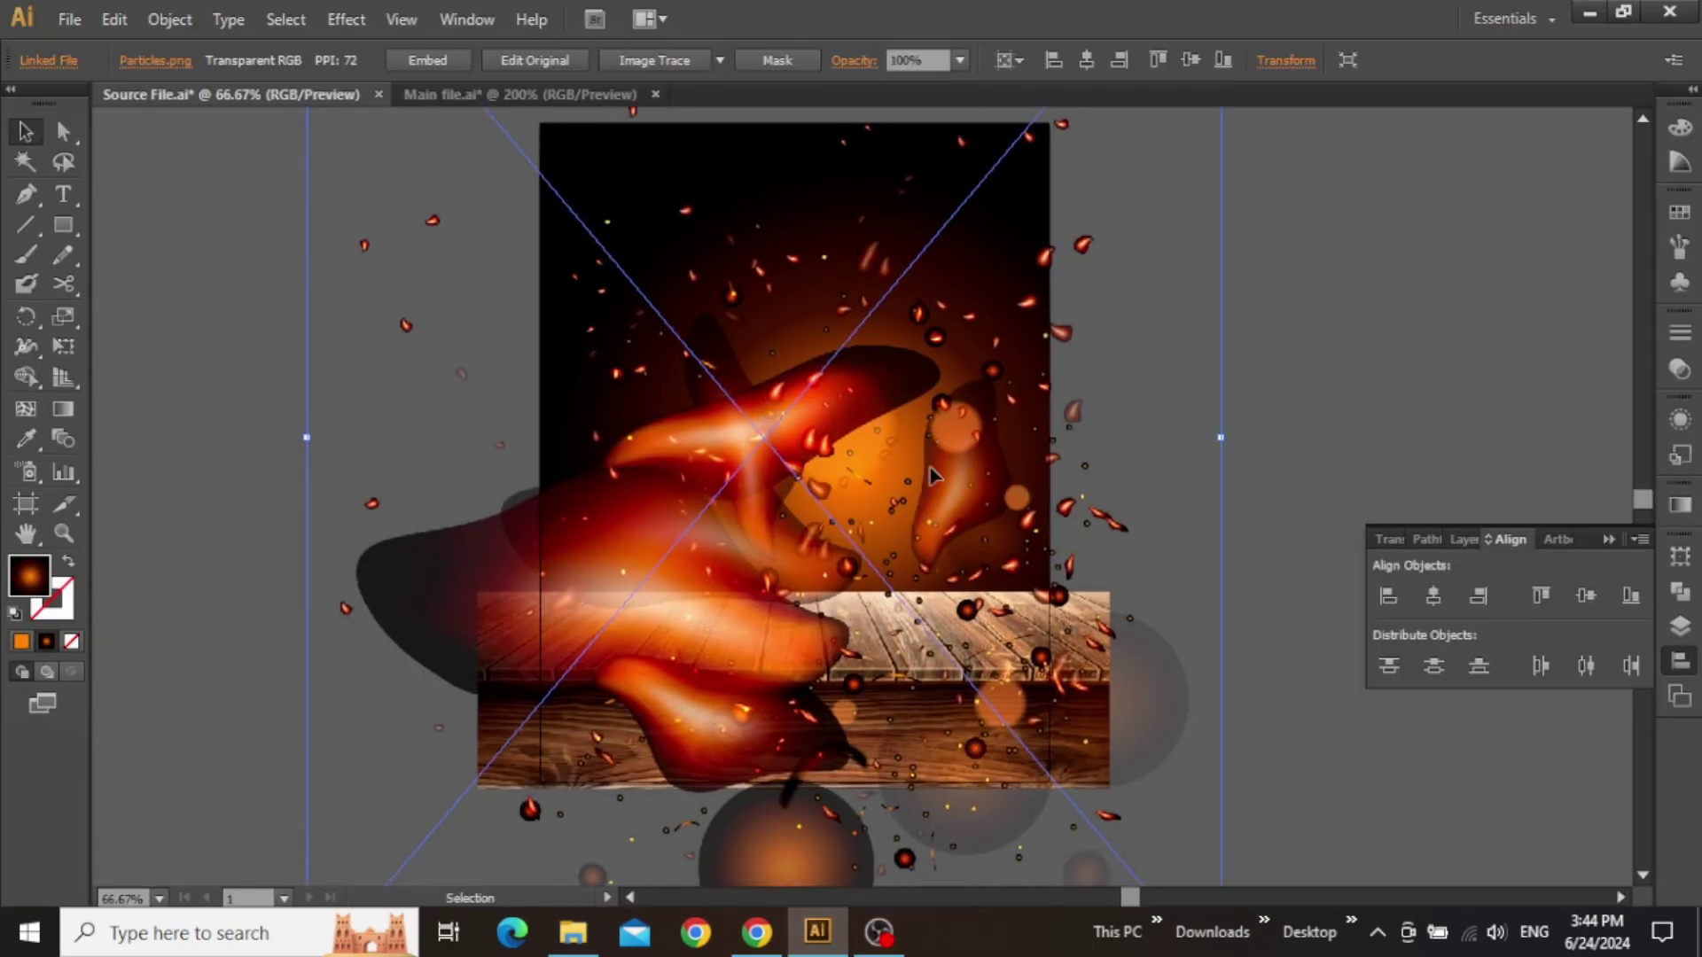
click(1434, 590)
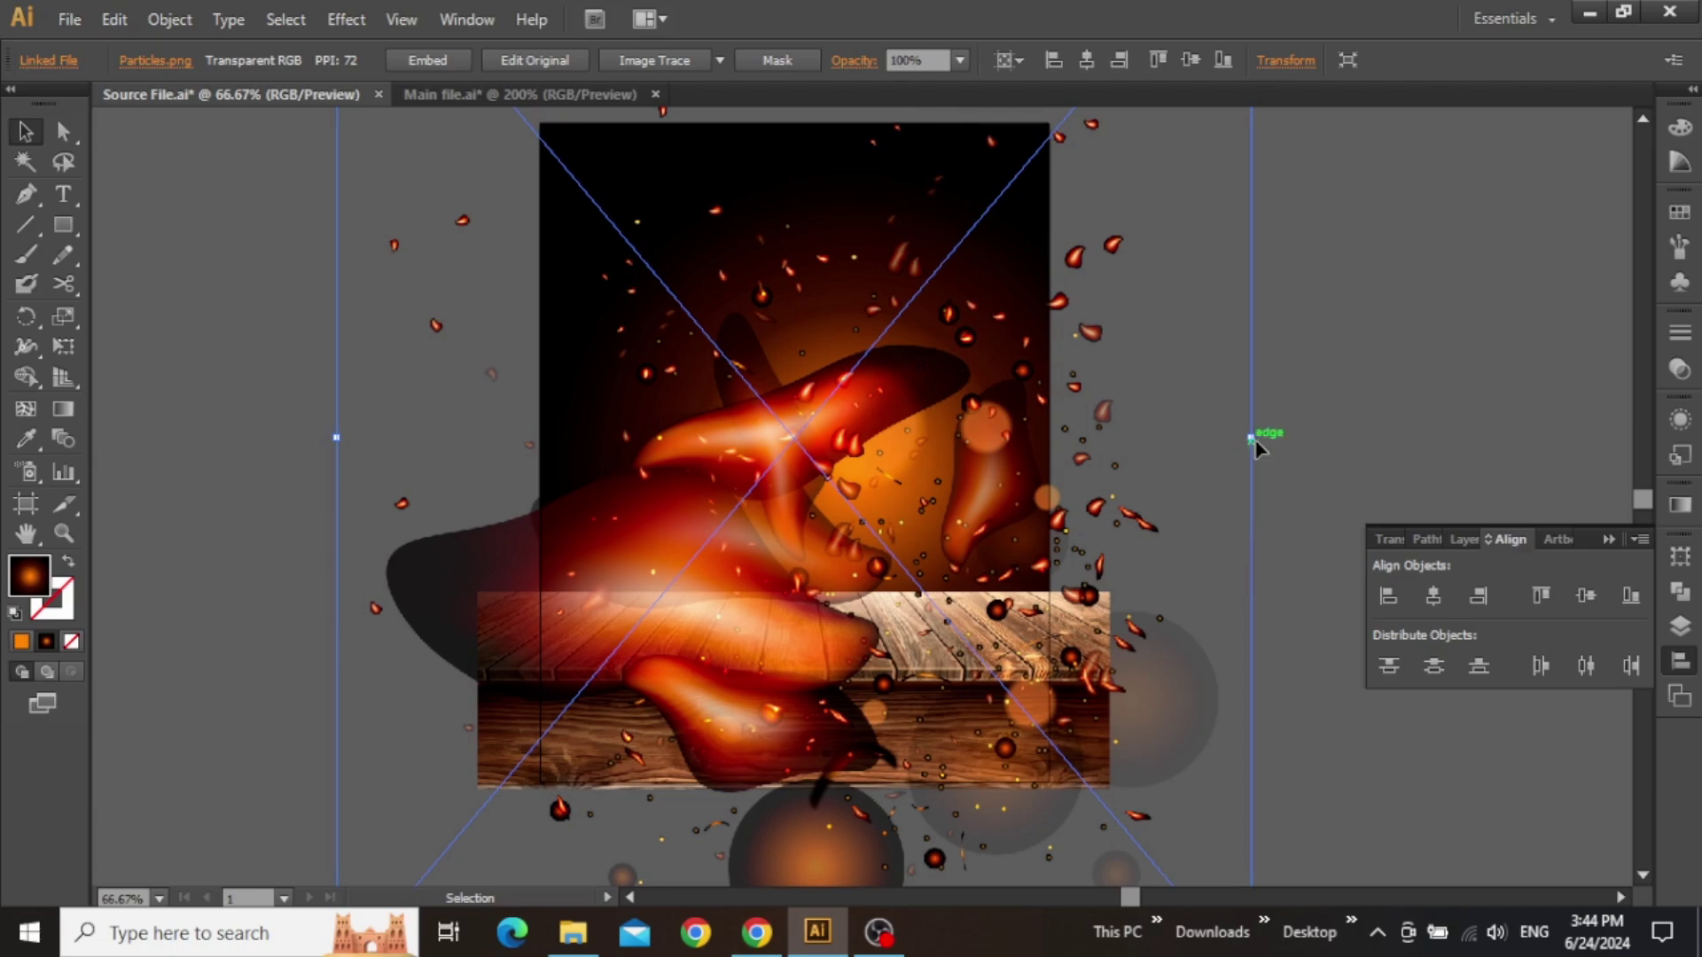
- Scale the Particles image down proportionally to somewhat wider than the artboard and shift it slightly up and left
drag(1251, 439, 1123, 444)
drag(896, 448, 897, 506)
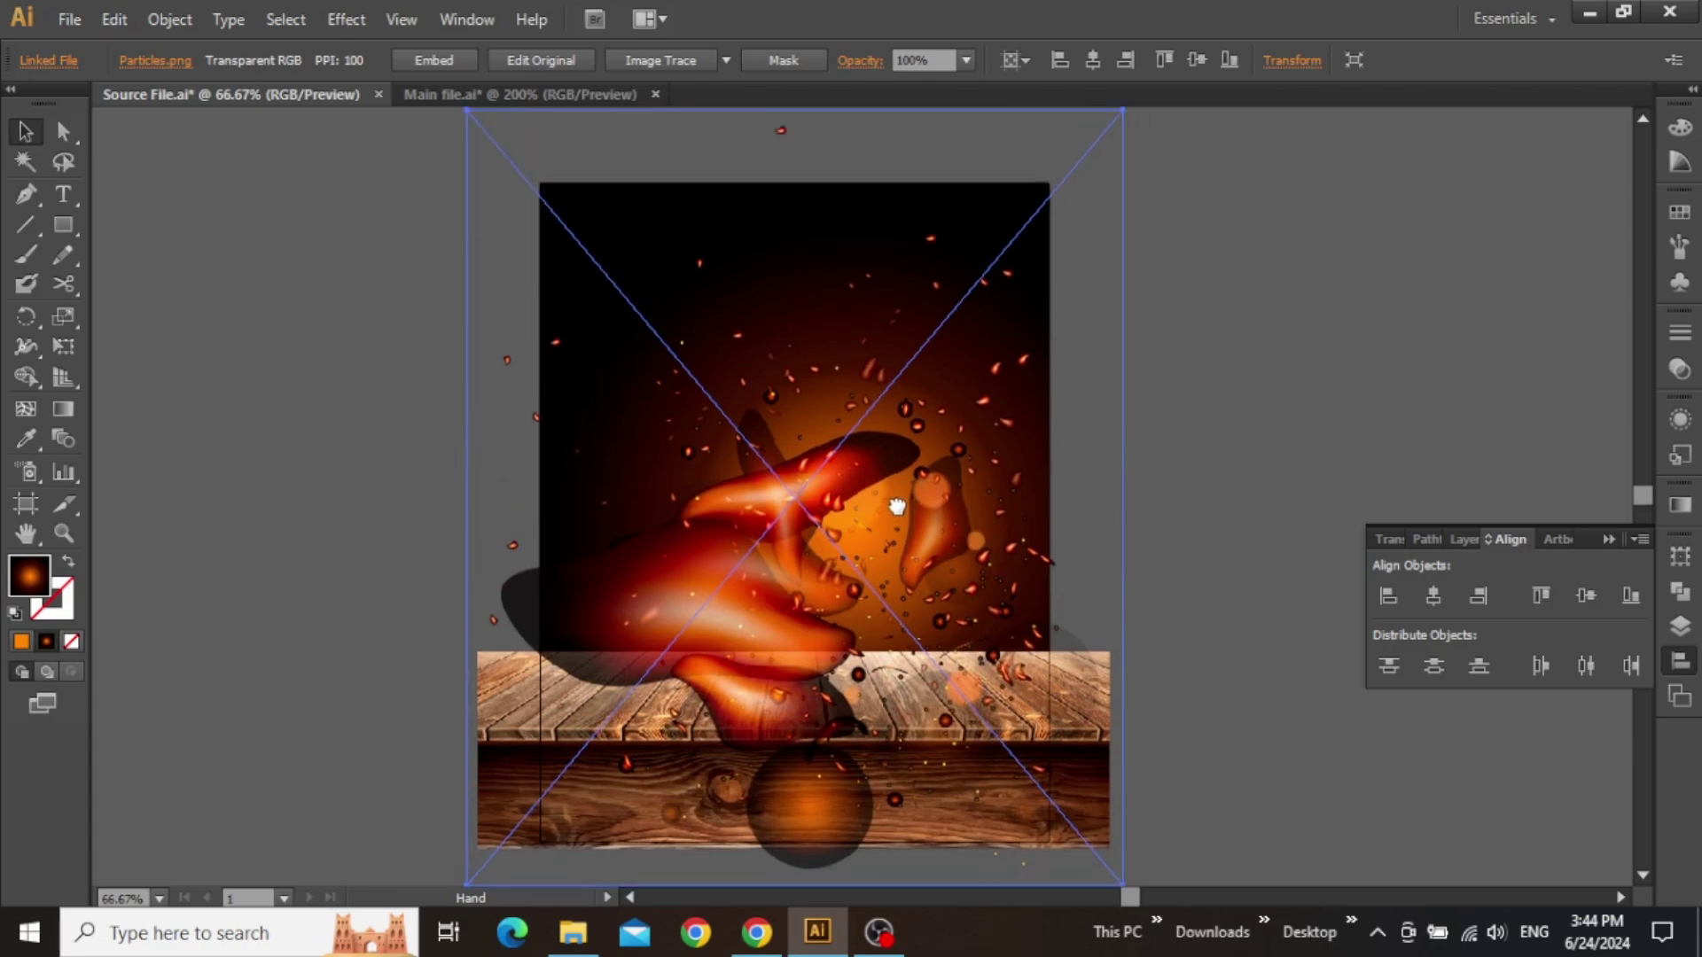
drag(788, 518, 767, 502)
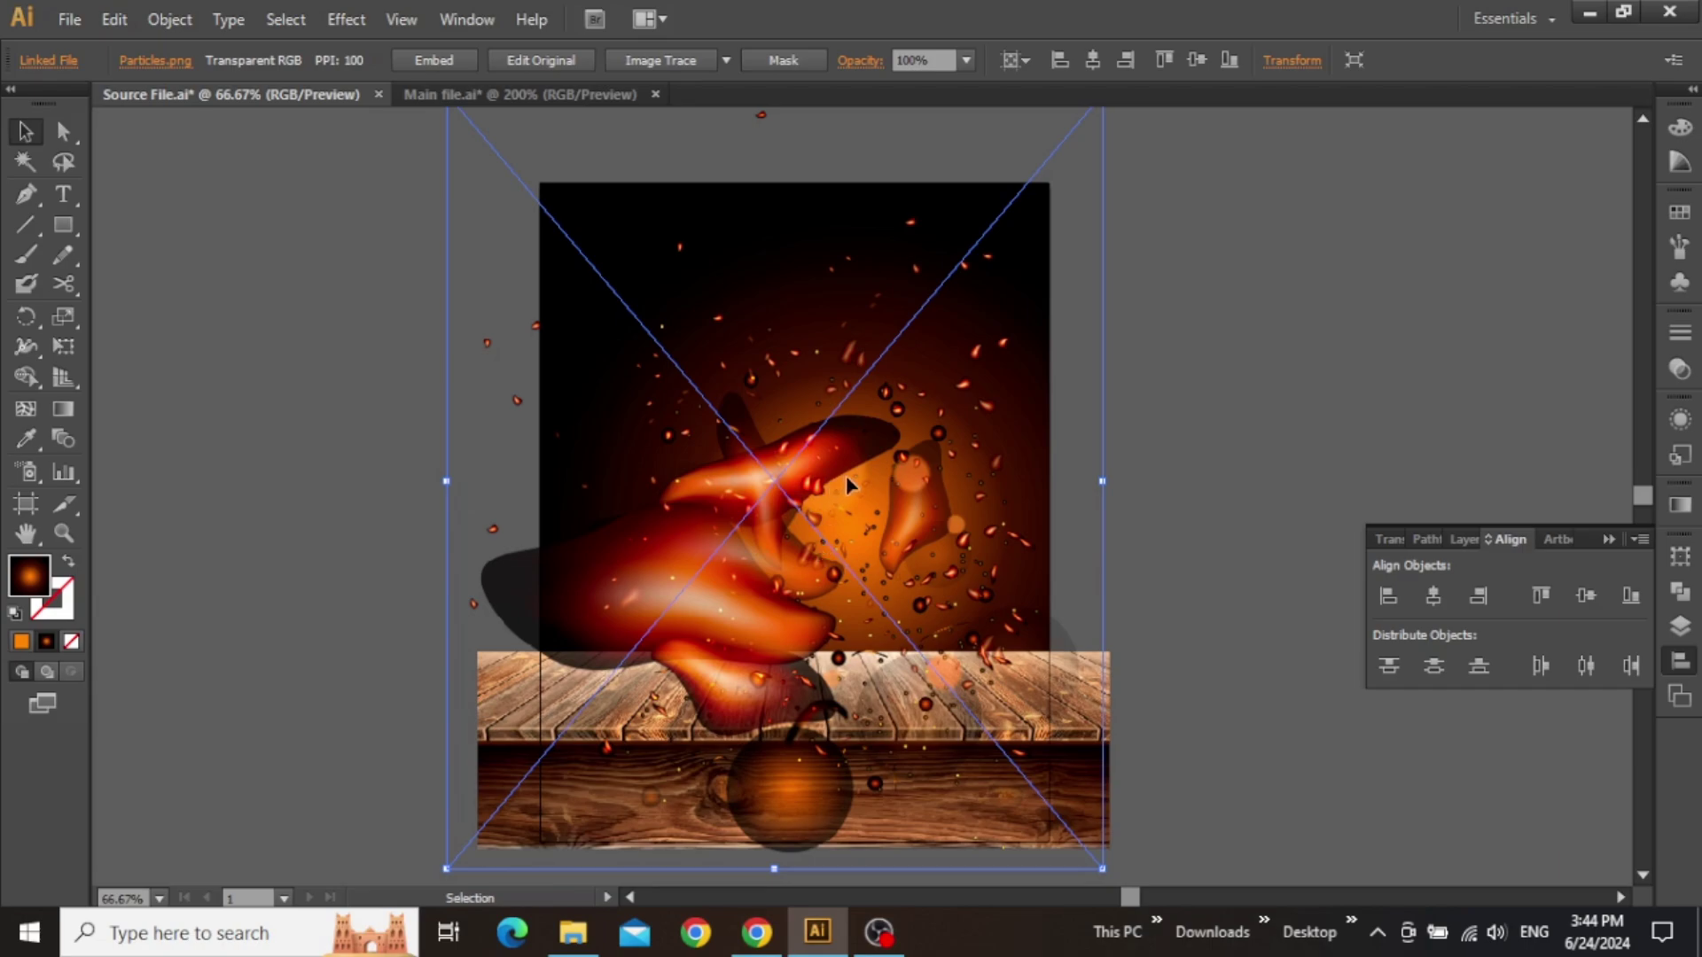
- Set the Particles image's blending mode to Screen and nudge it slightly further left and up over the glow
click(1682, 372)
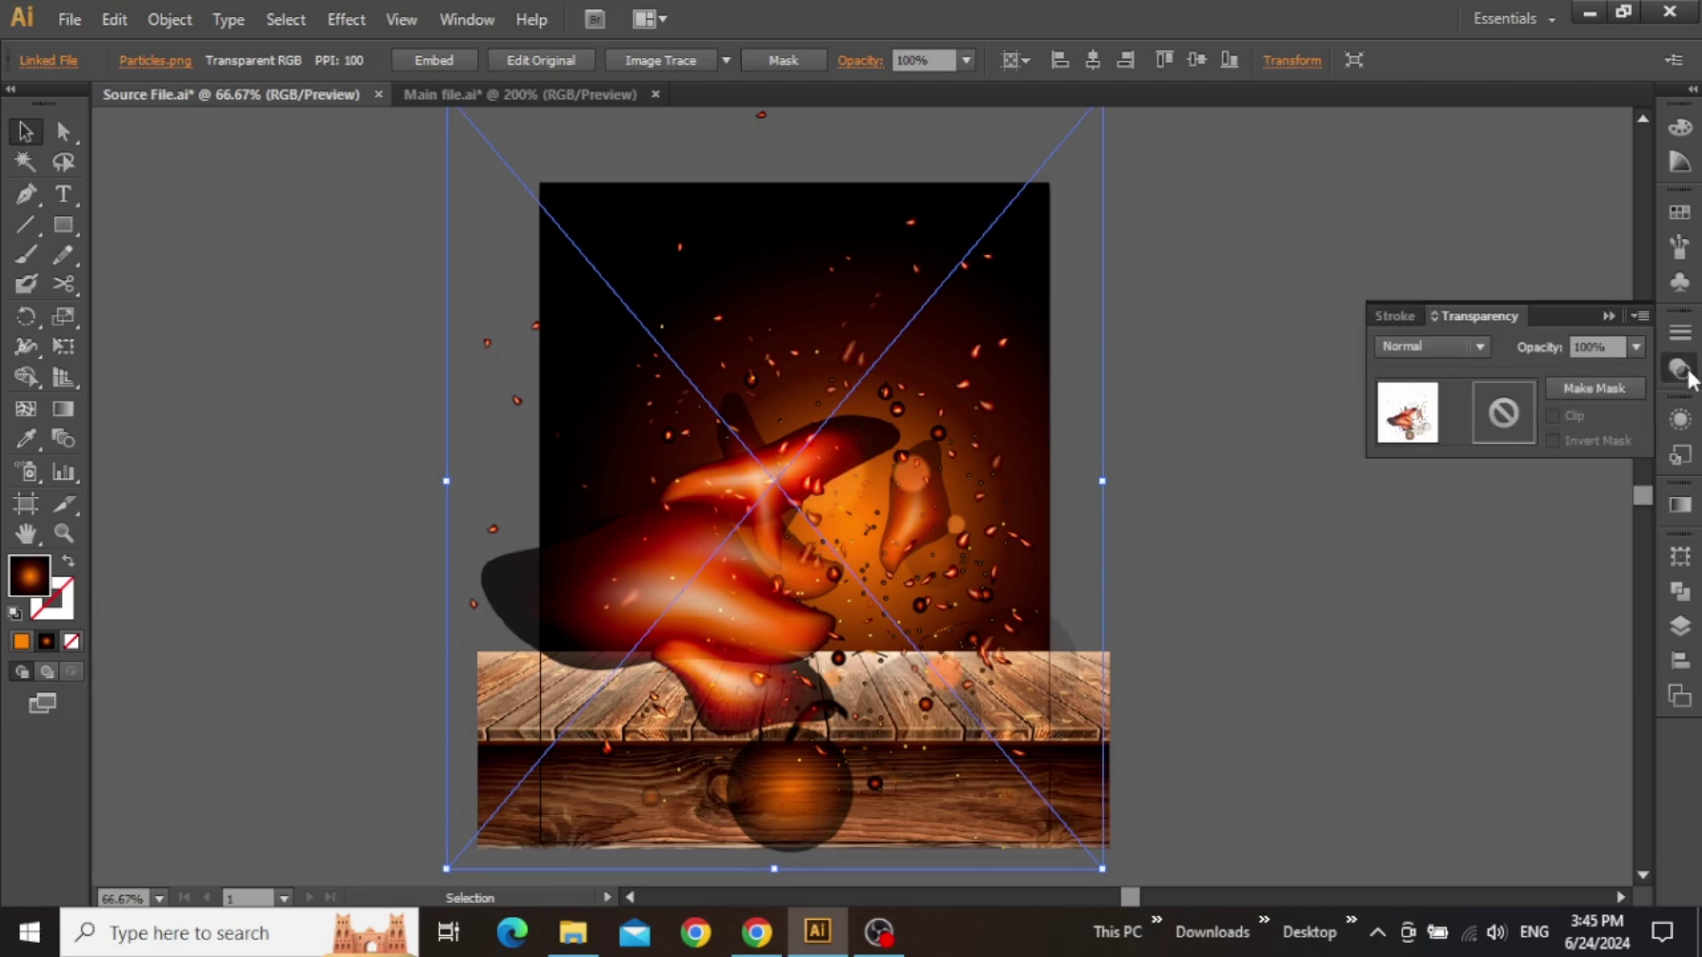
click(1453, 349)
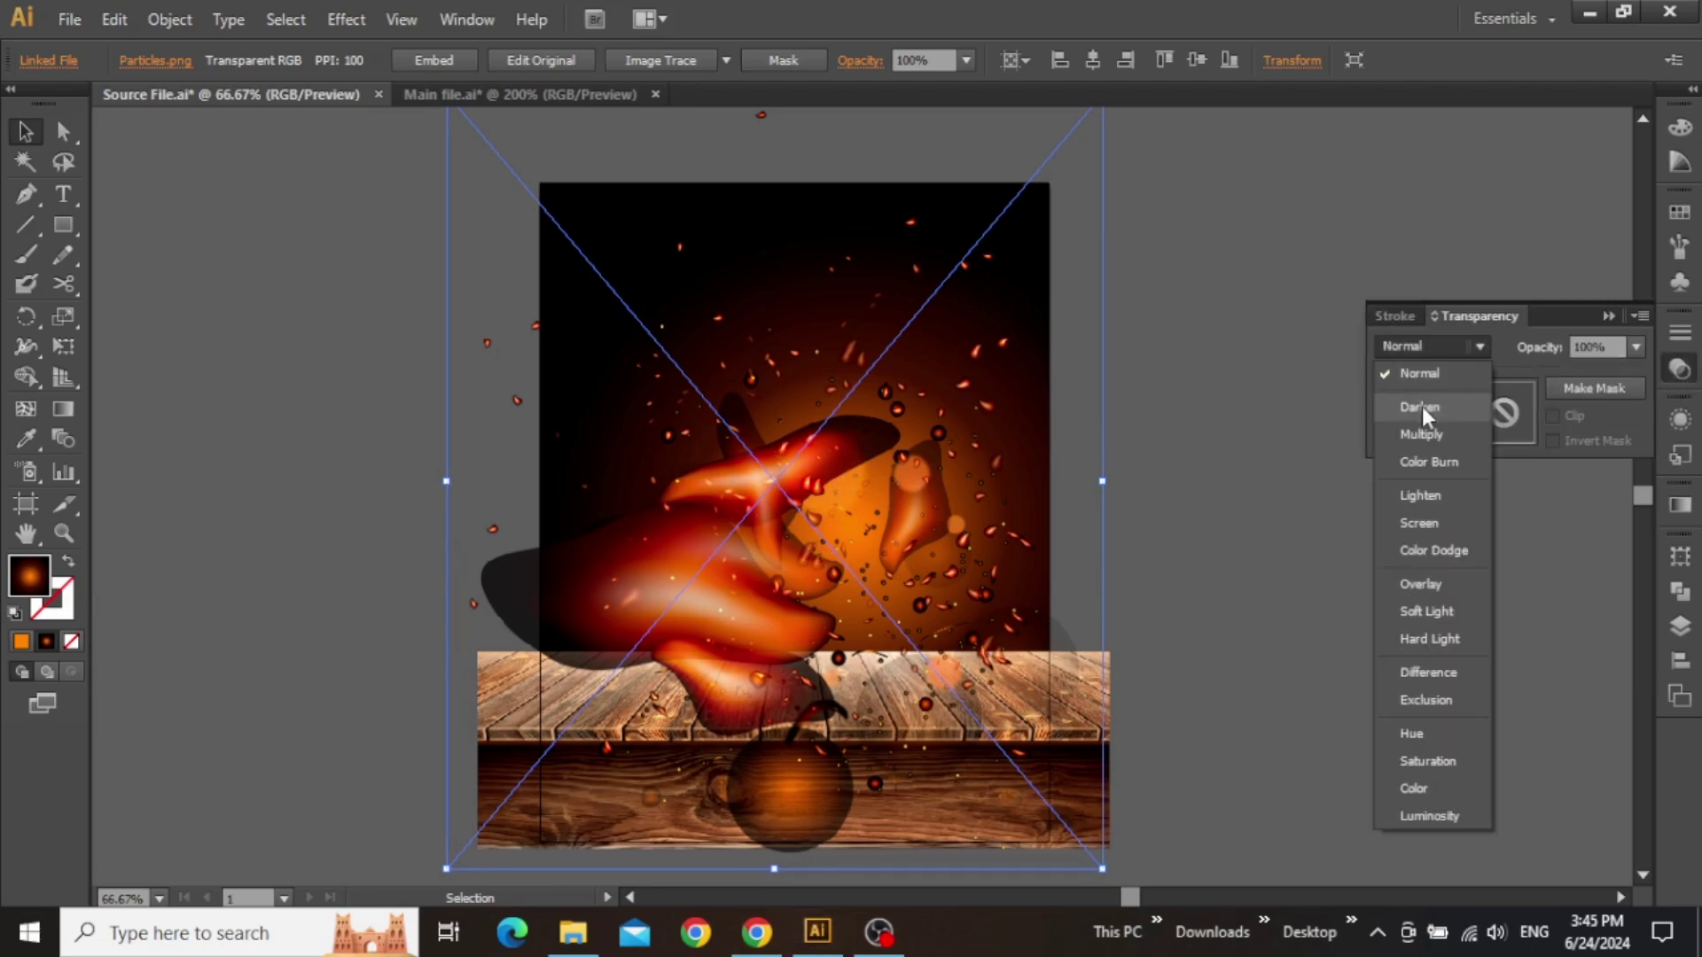
click(1427, 518)
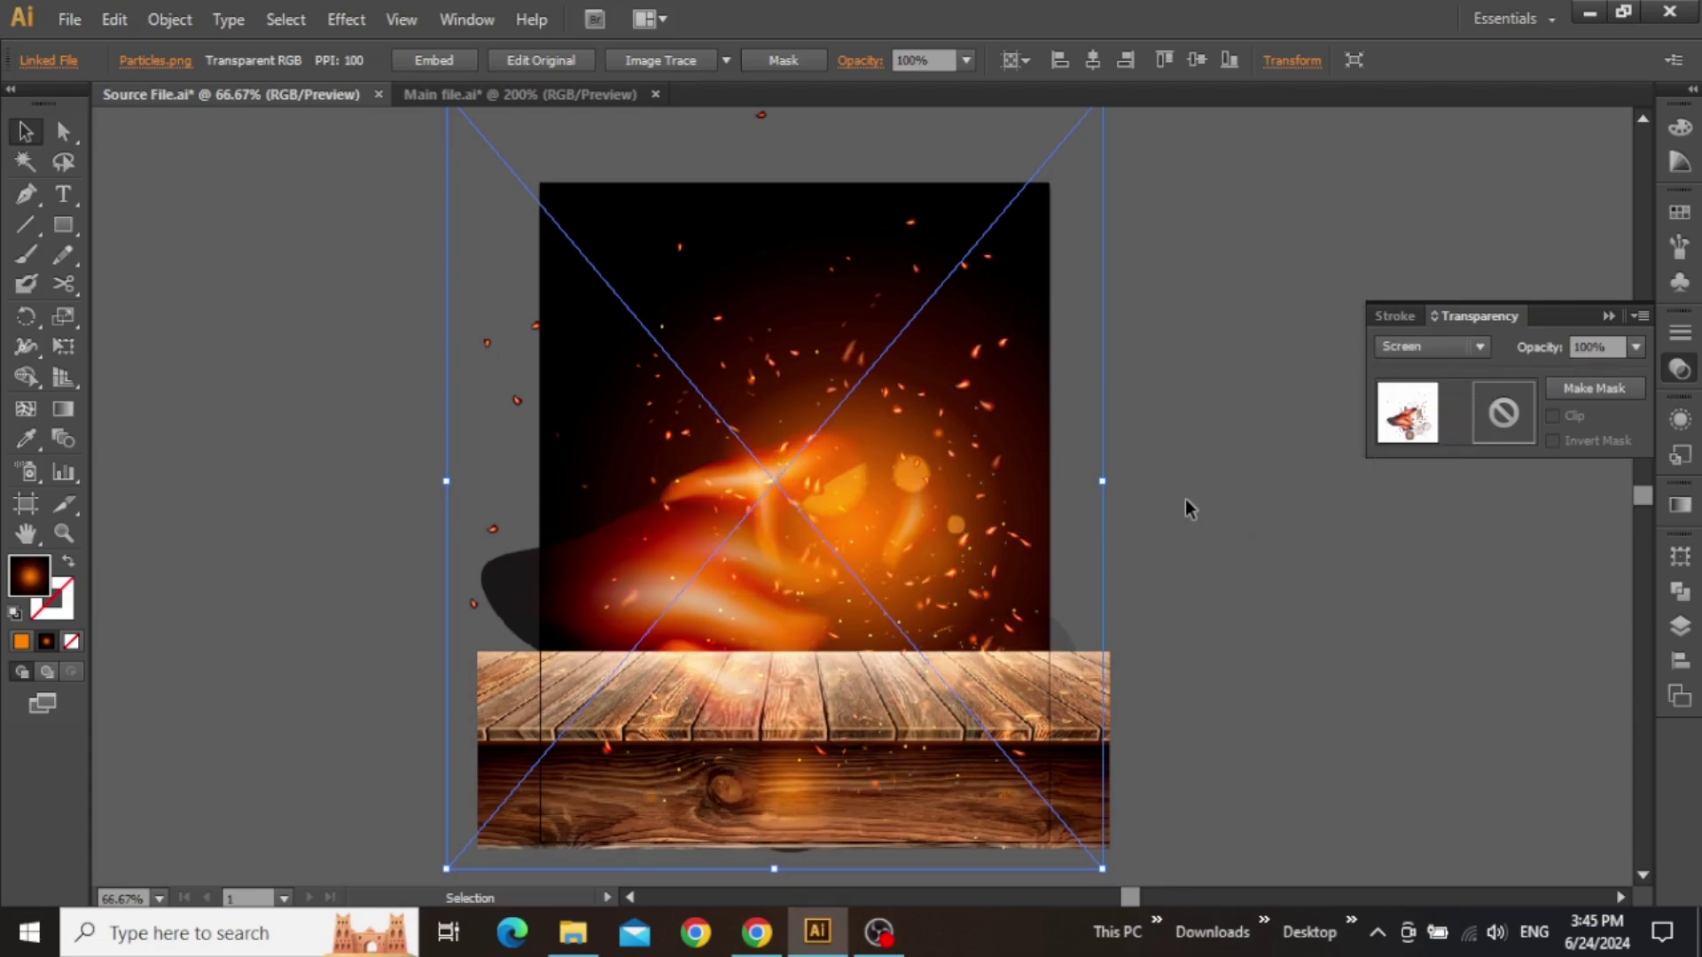
drag(1186, 501, 1201, 479)
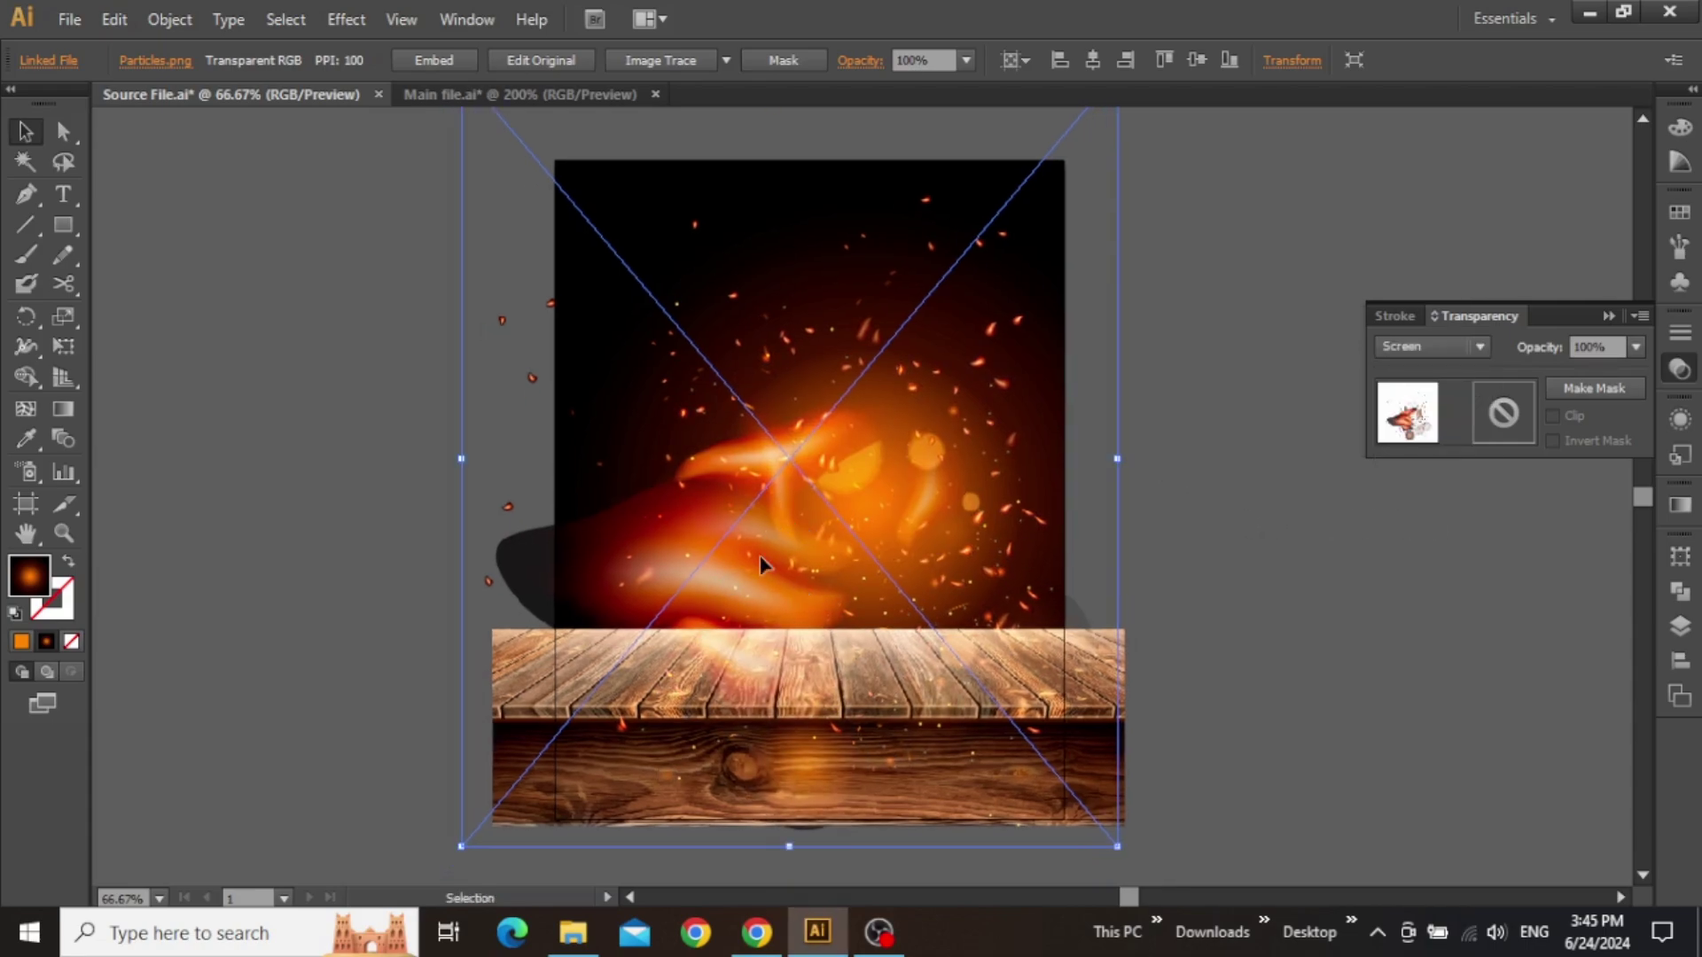
drag(778, 494, 756, 506)
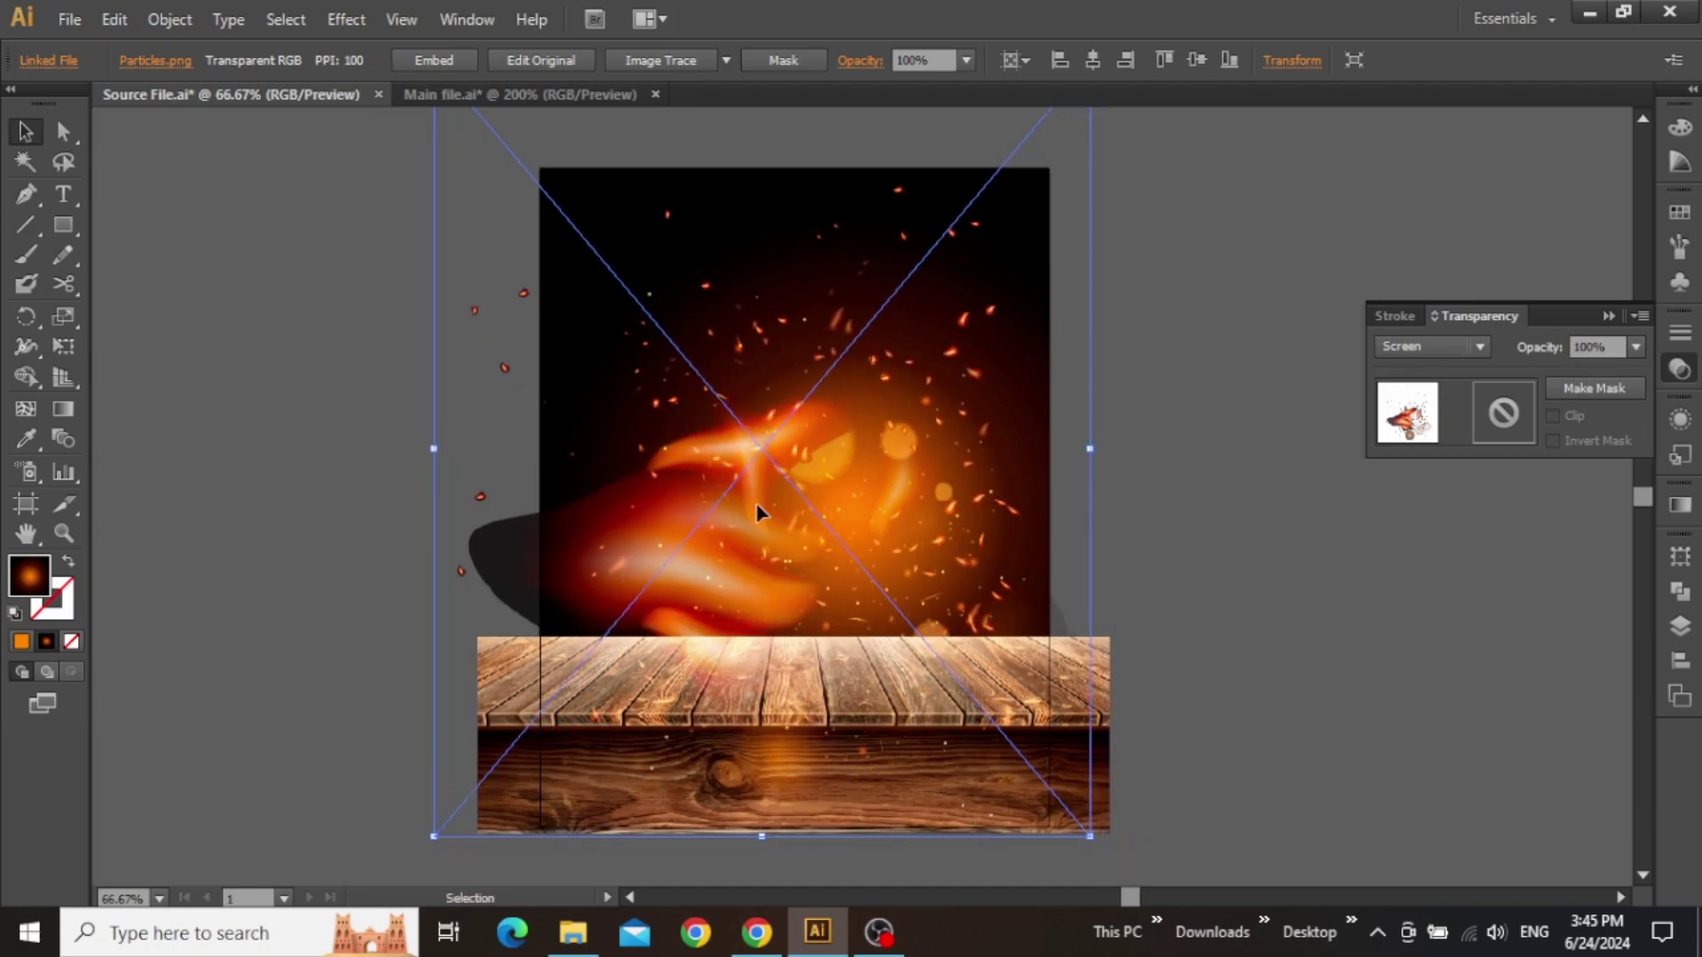
- Fine-tune the Particles image's size and position so it overhangs both sides of the artboard behind the flames' glow, and deselect it
mouse_move(1090, 450)
mouse_down()
mouse_move(1108, 449)
mouse_move(1079, 450)
mouse_up()
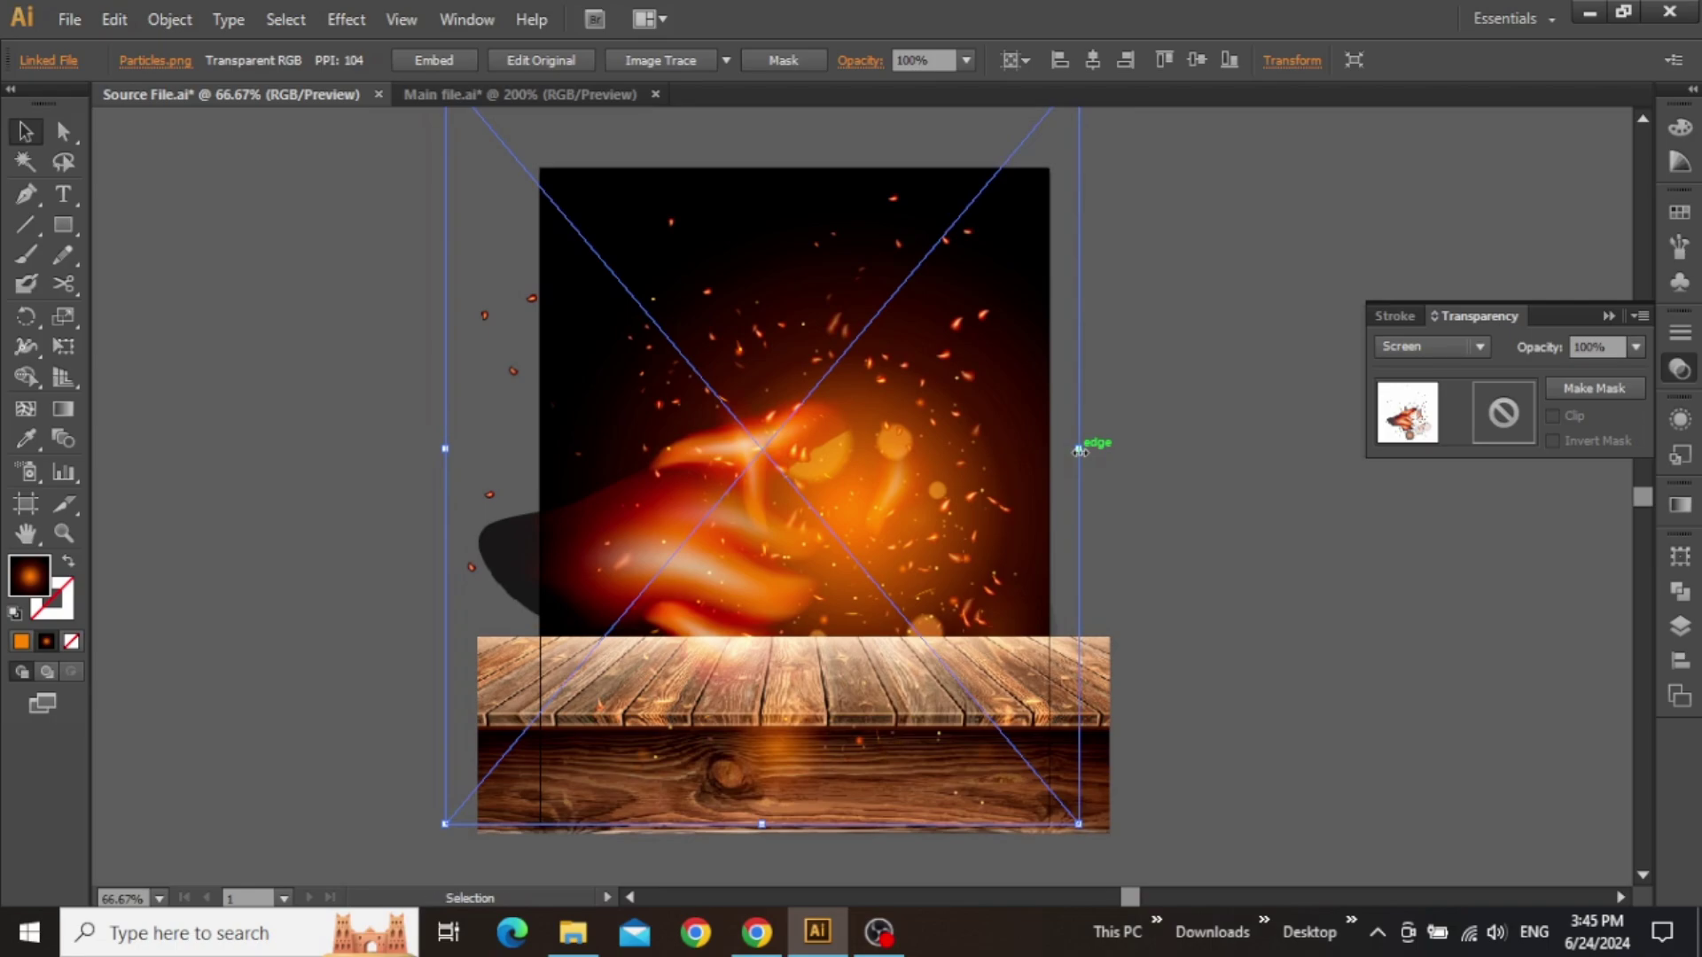
key(shift+Right)
key(shift+Right)
key(shift+Left)
key(shift+Left)
key(shift+Left)
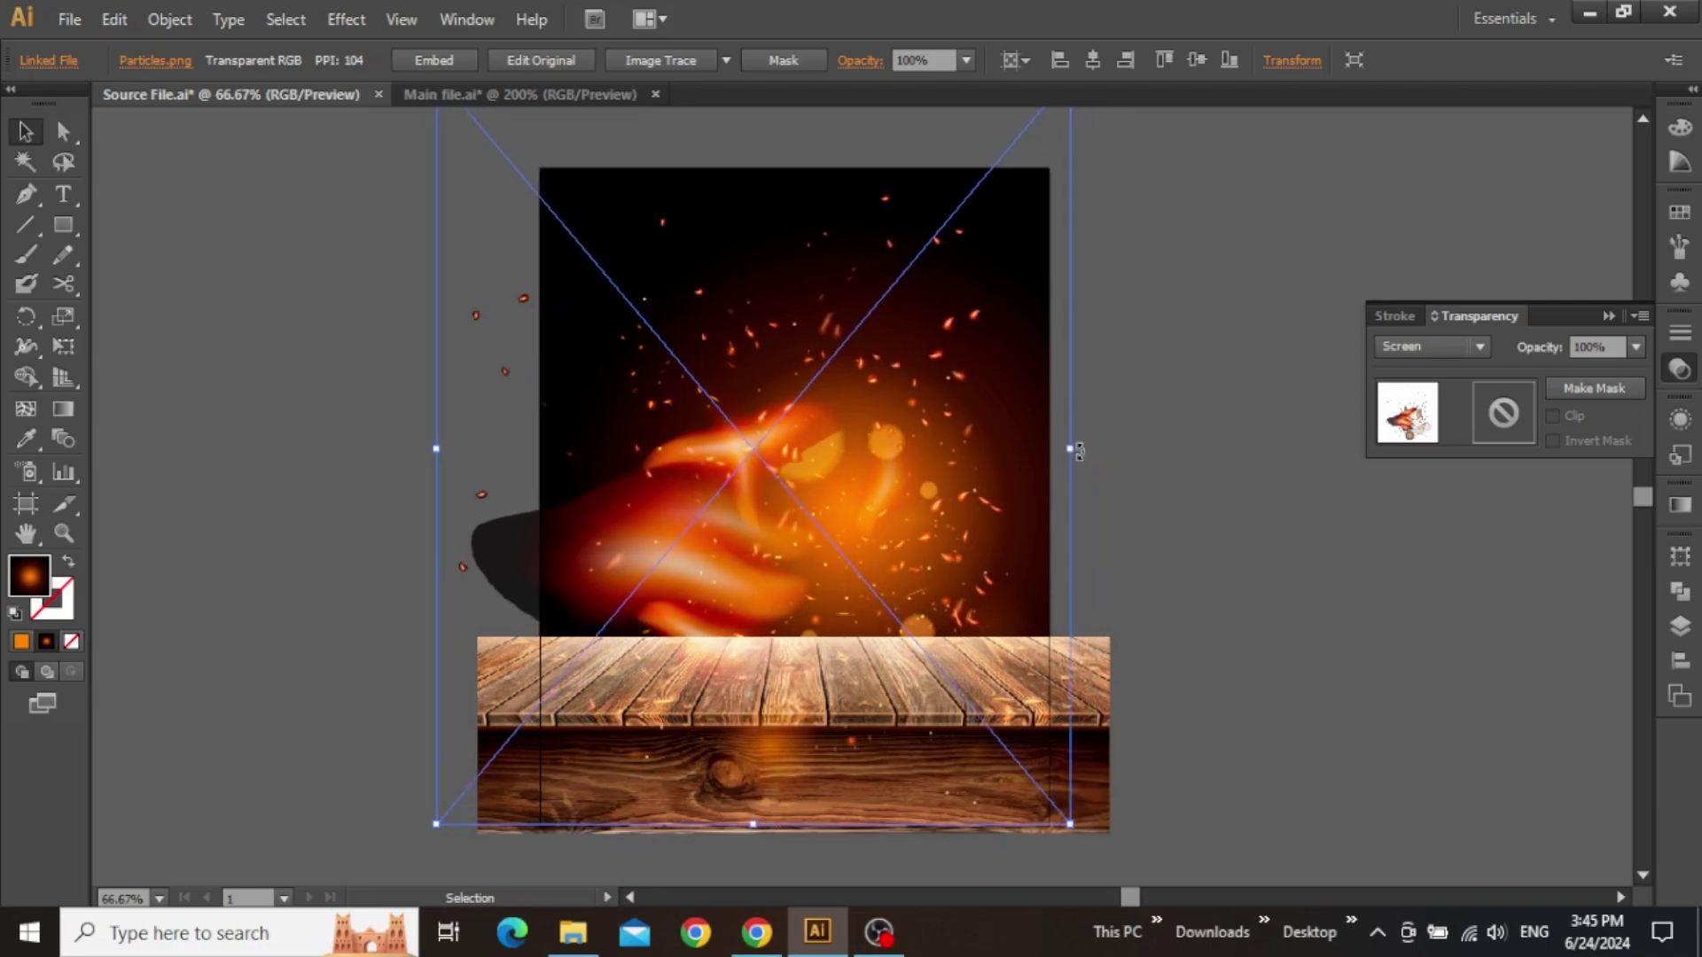
key(shift+Down)
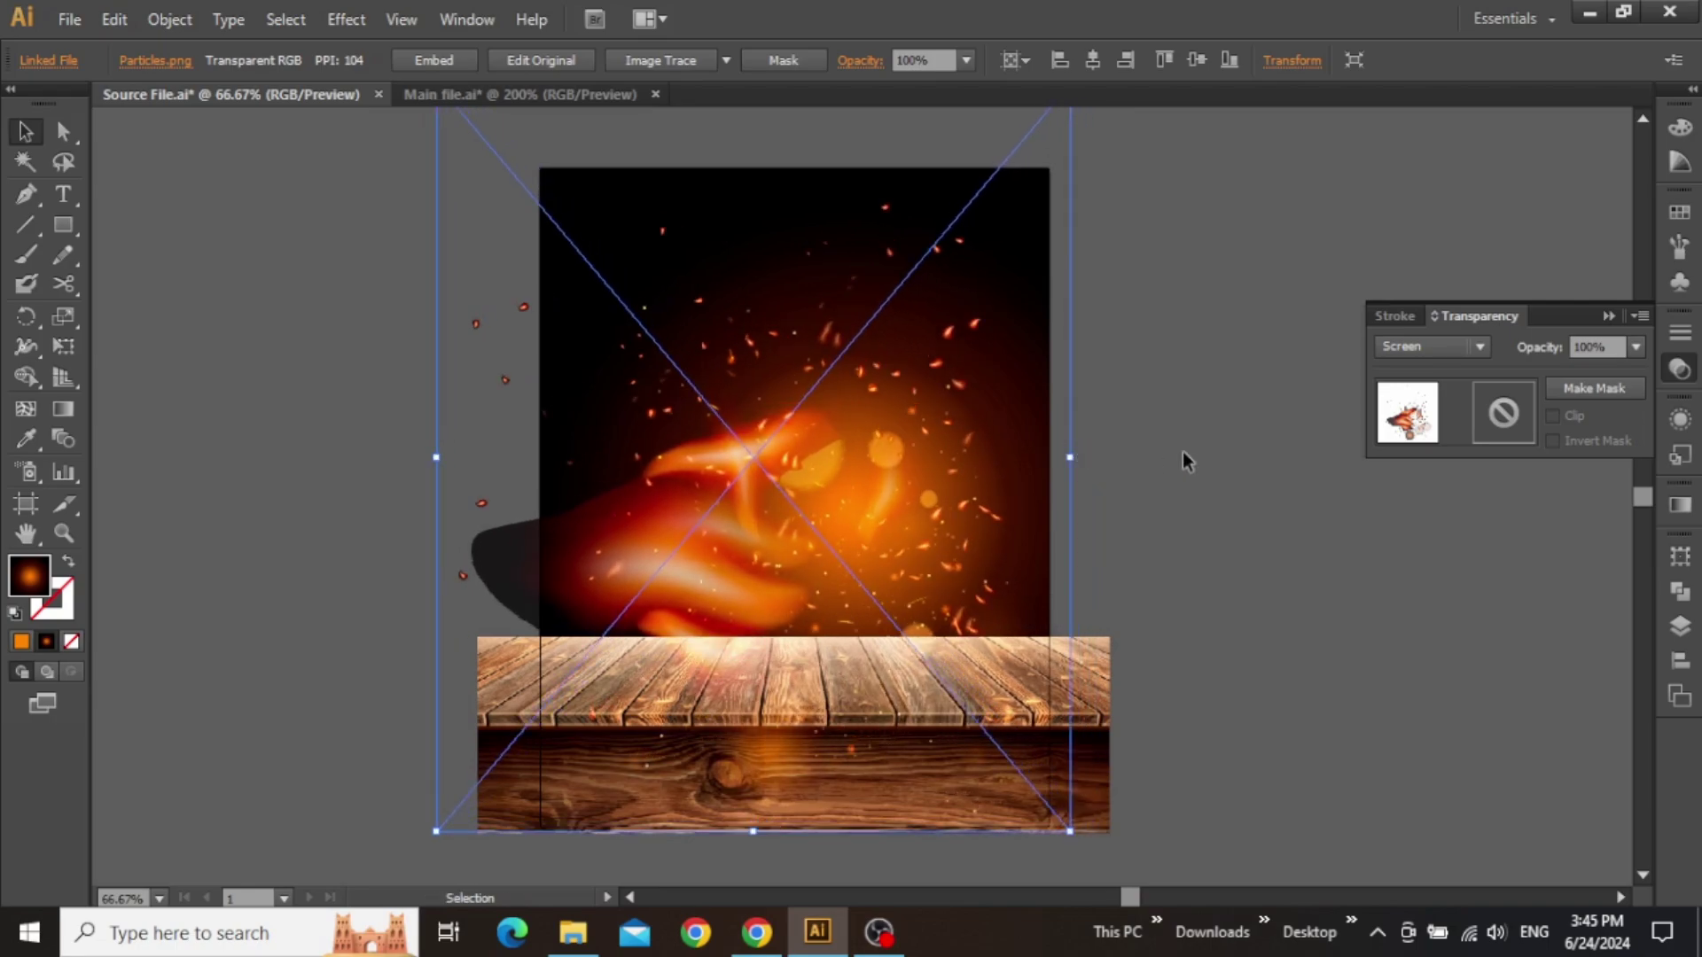
drag(1199, 386, 1205, 461)
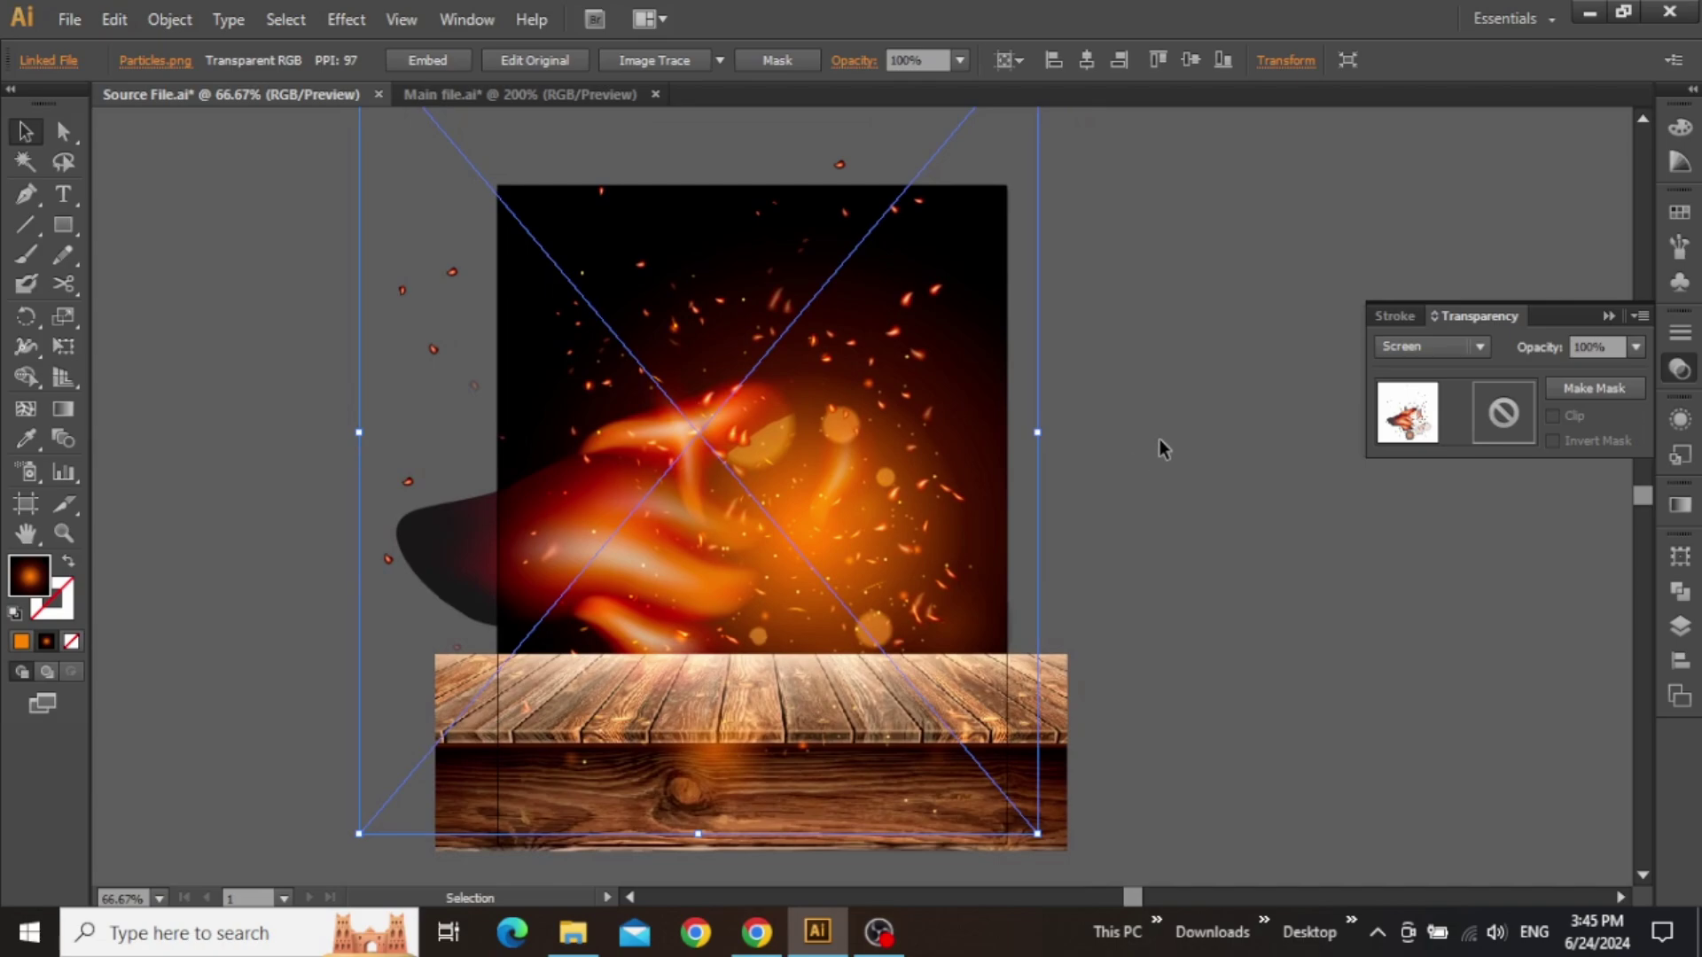
click(1161, 439)
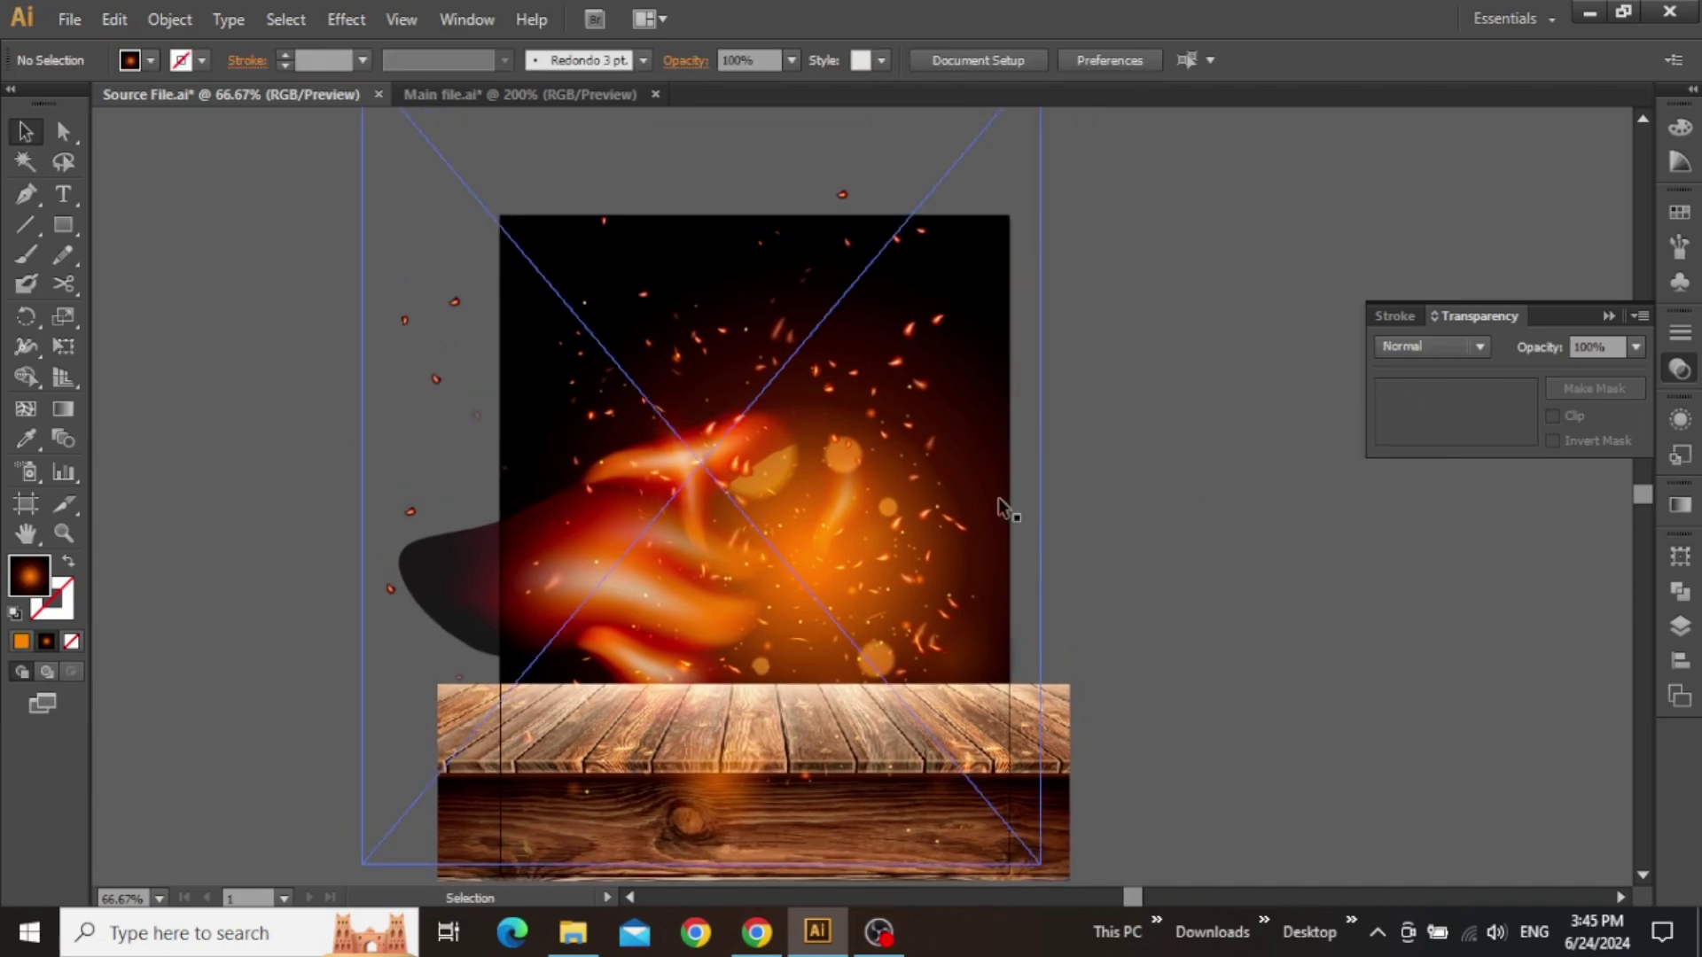
drag(758, 618, 813, 582)
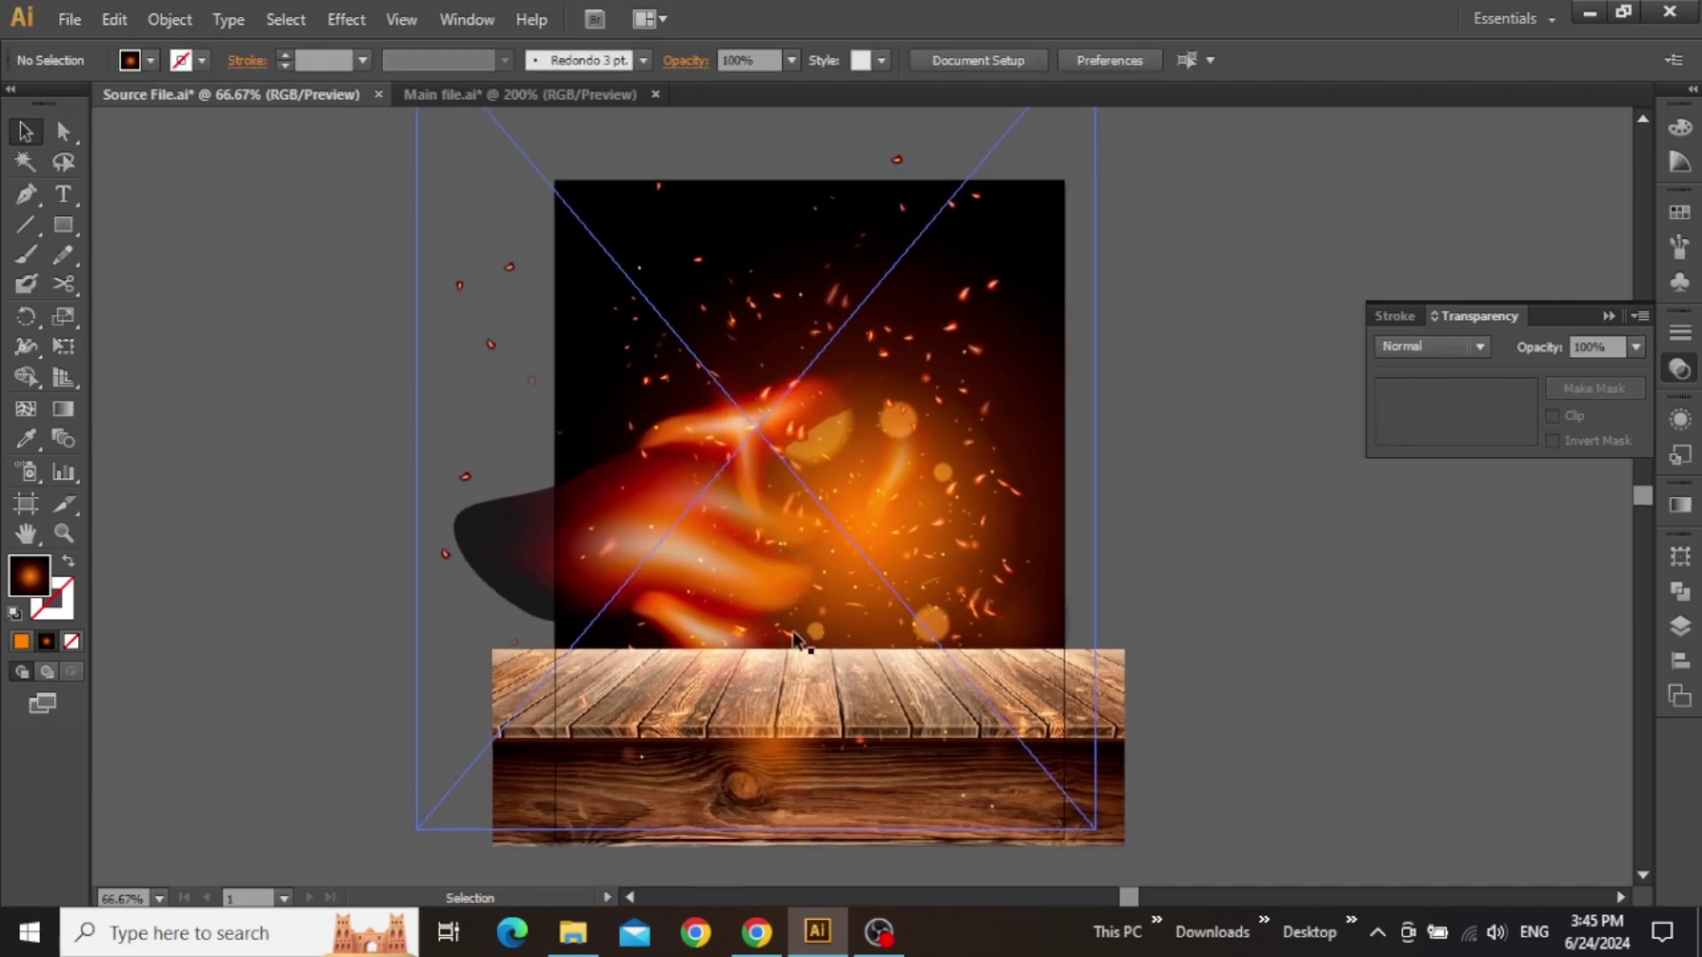
- Place the Product.png burger image into the Illustrator document and scale it down proportionally to about the artboard's width
click(571, 932)
drag(479, 225, 779, 486)
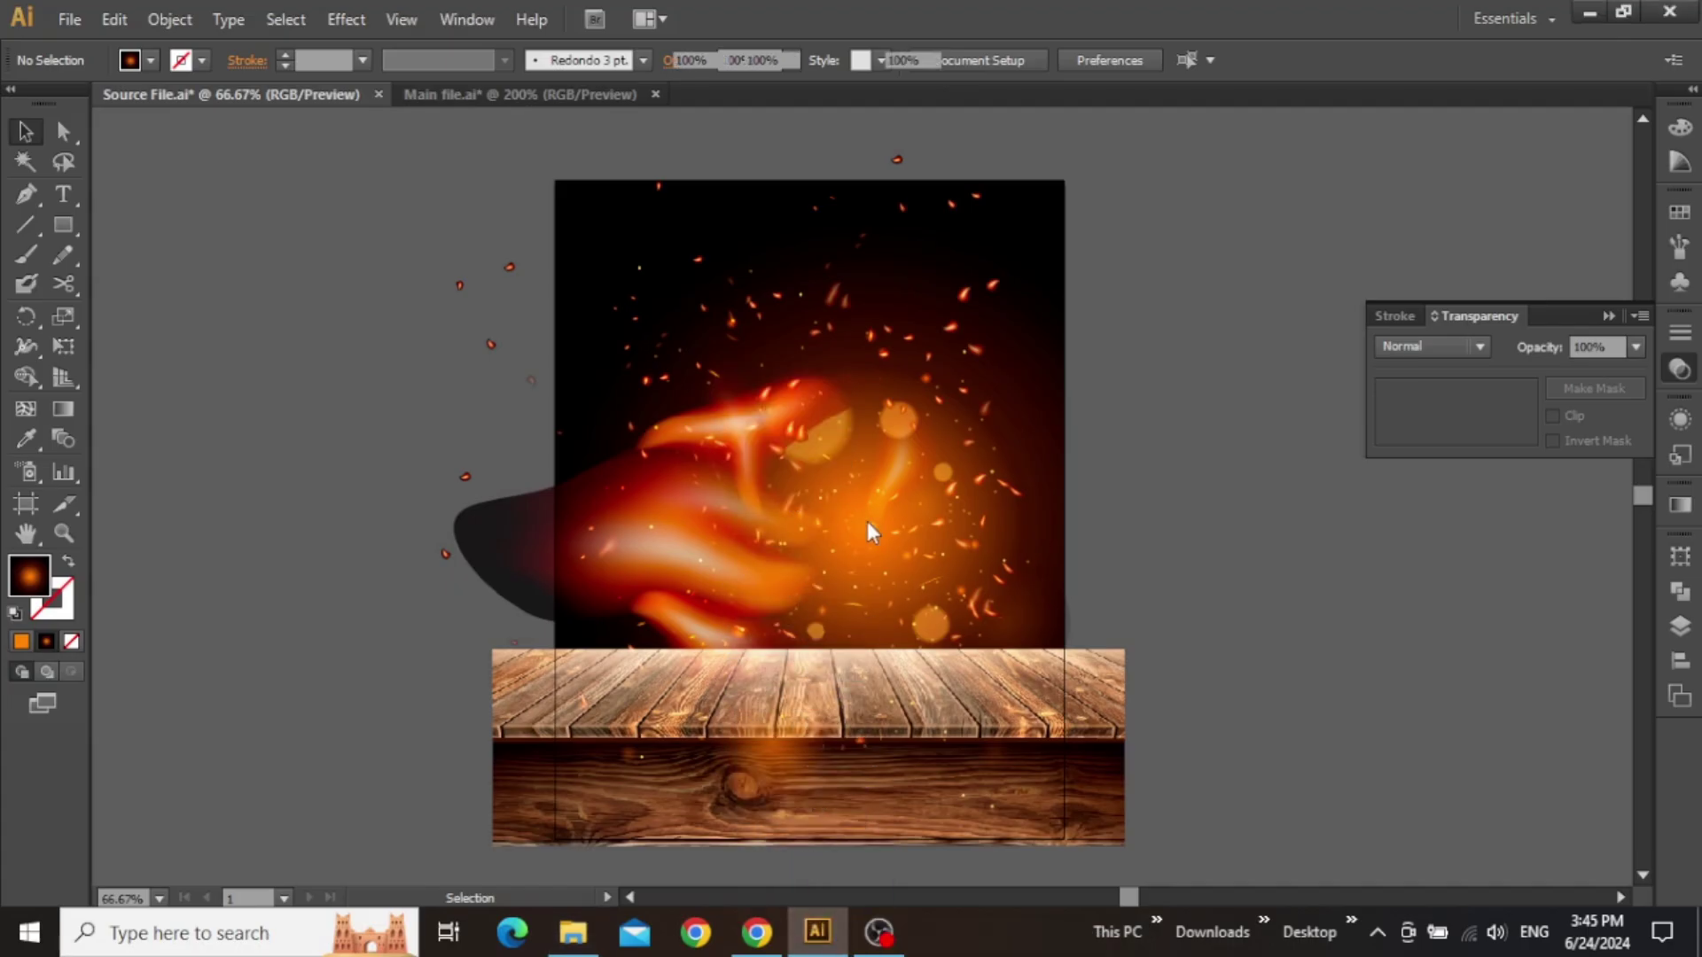
scroll(901, 416, down, 2)
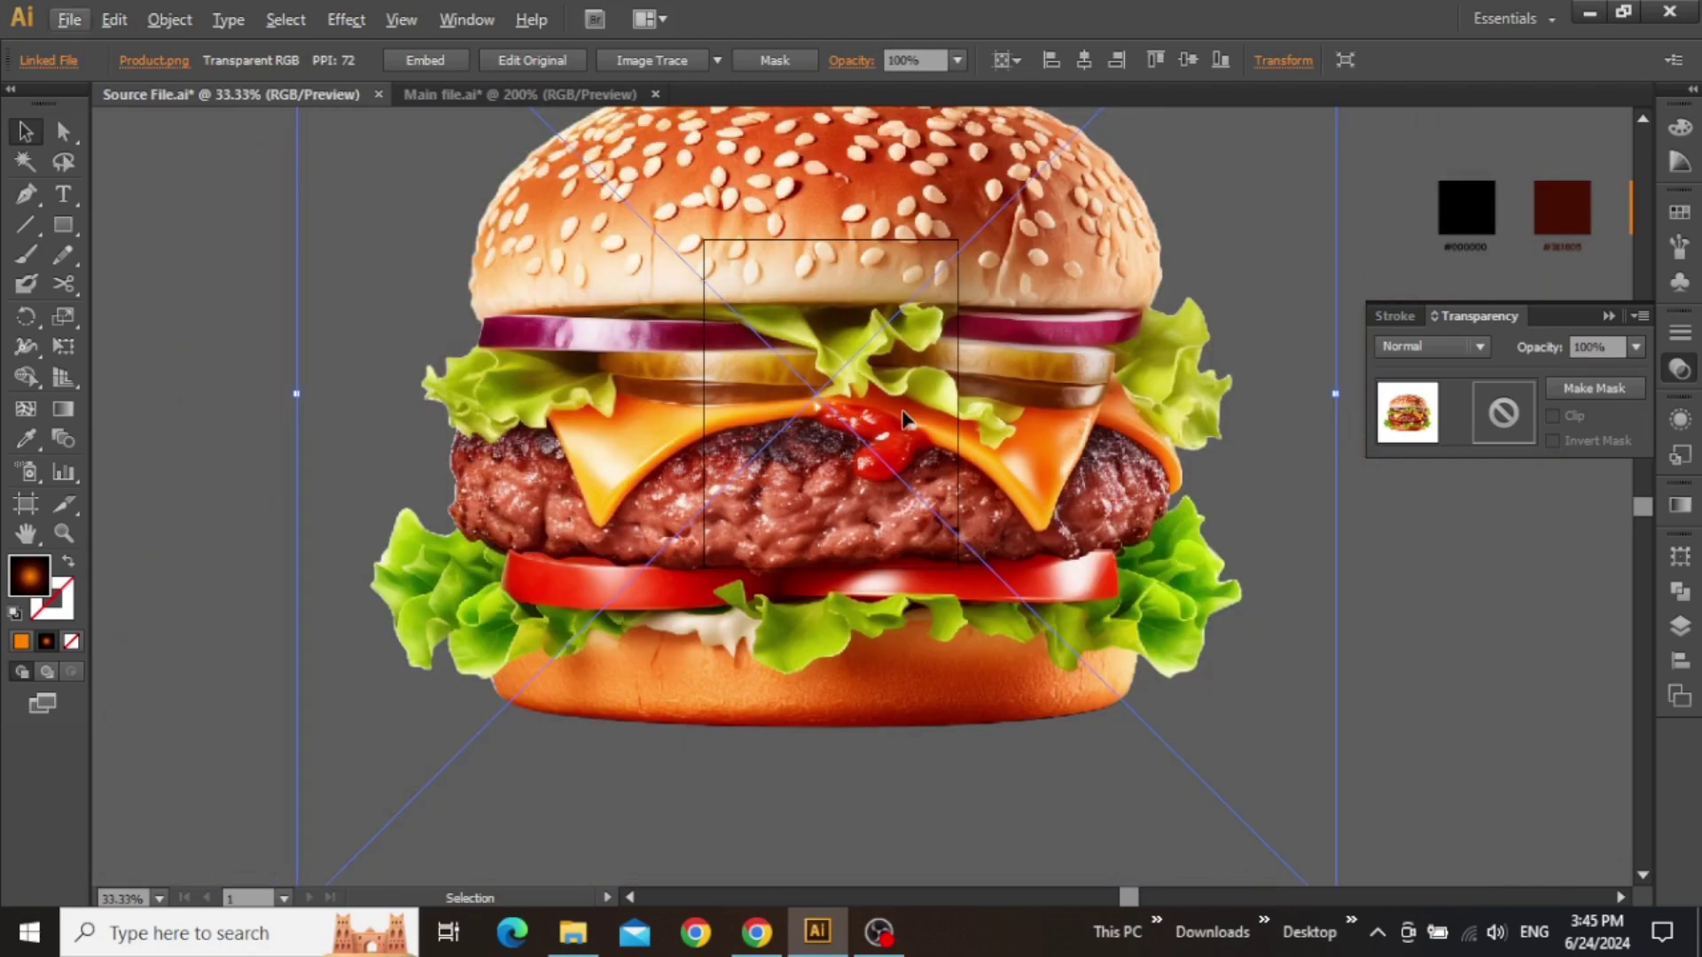
drag(1337, 392, 950, 380)
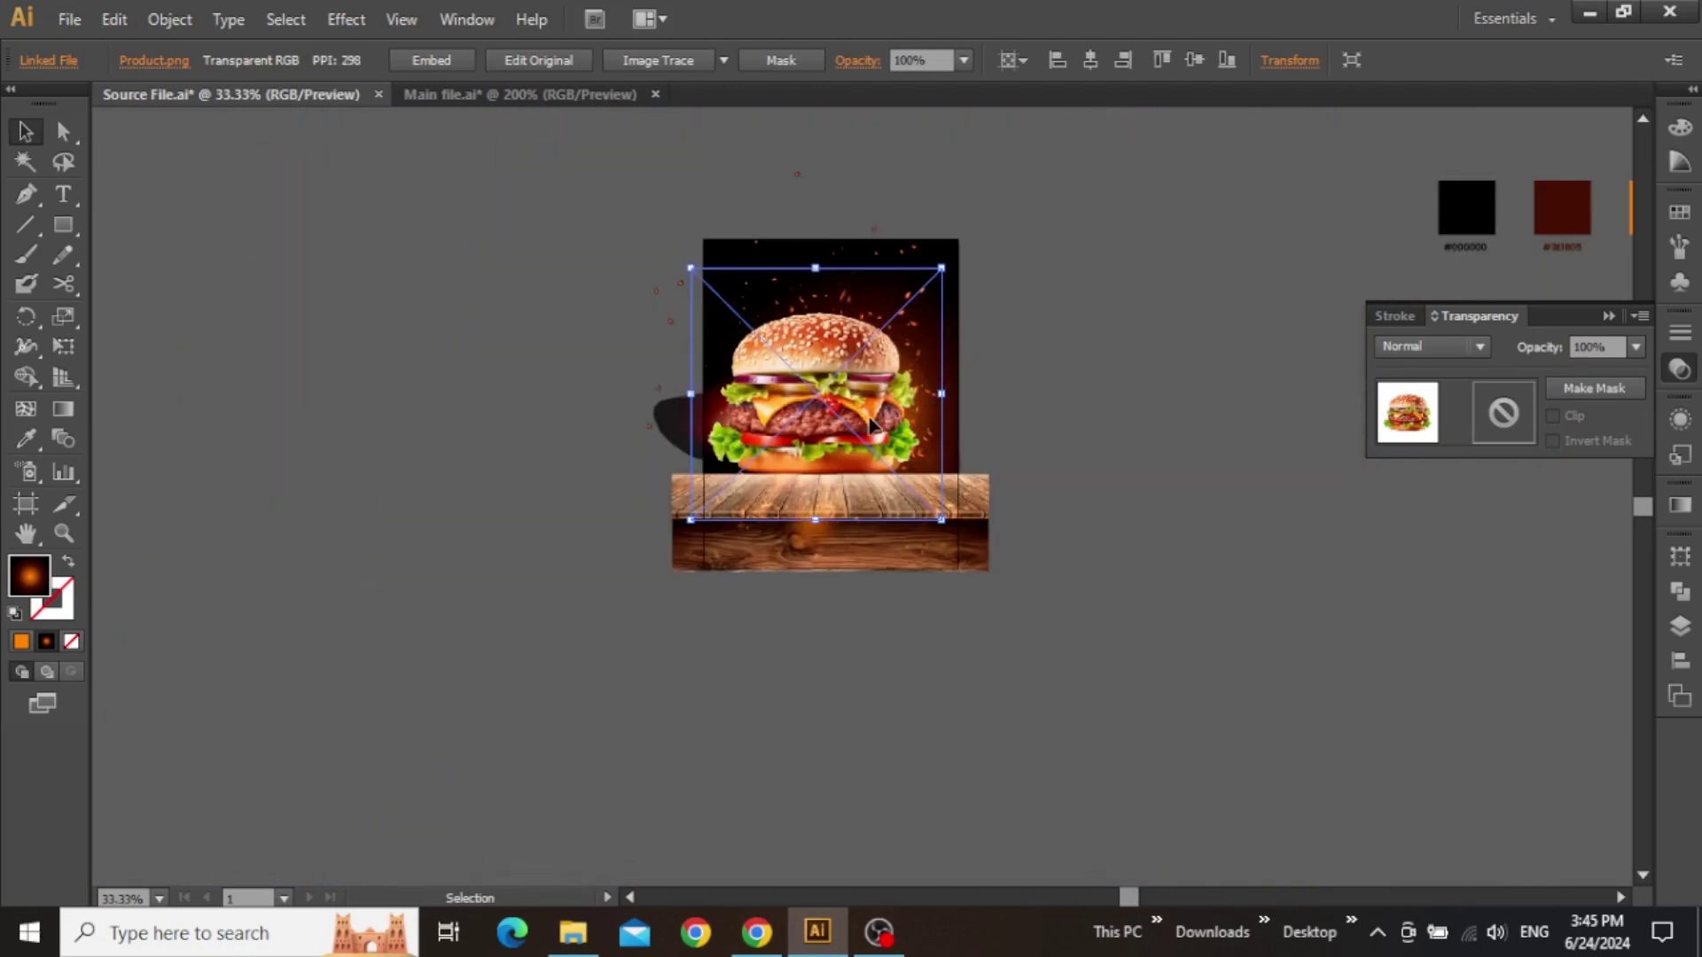
scroll(889, 346, up, 2)
key(space)
drag(860, 329, 823, 406)
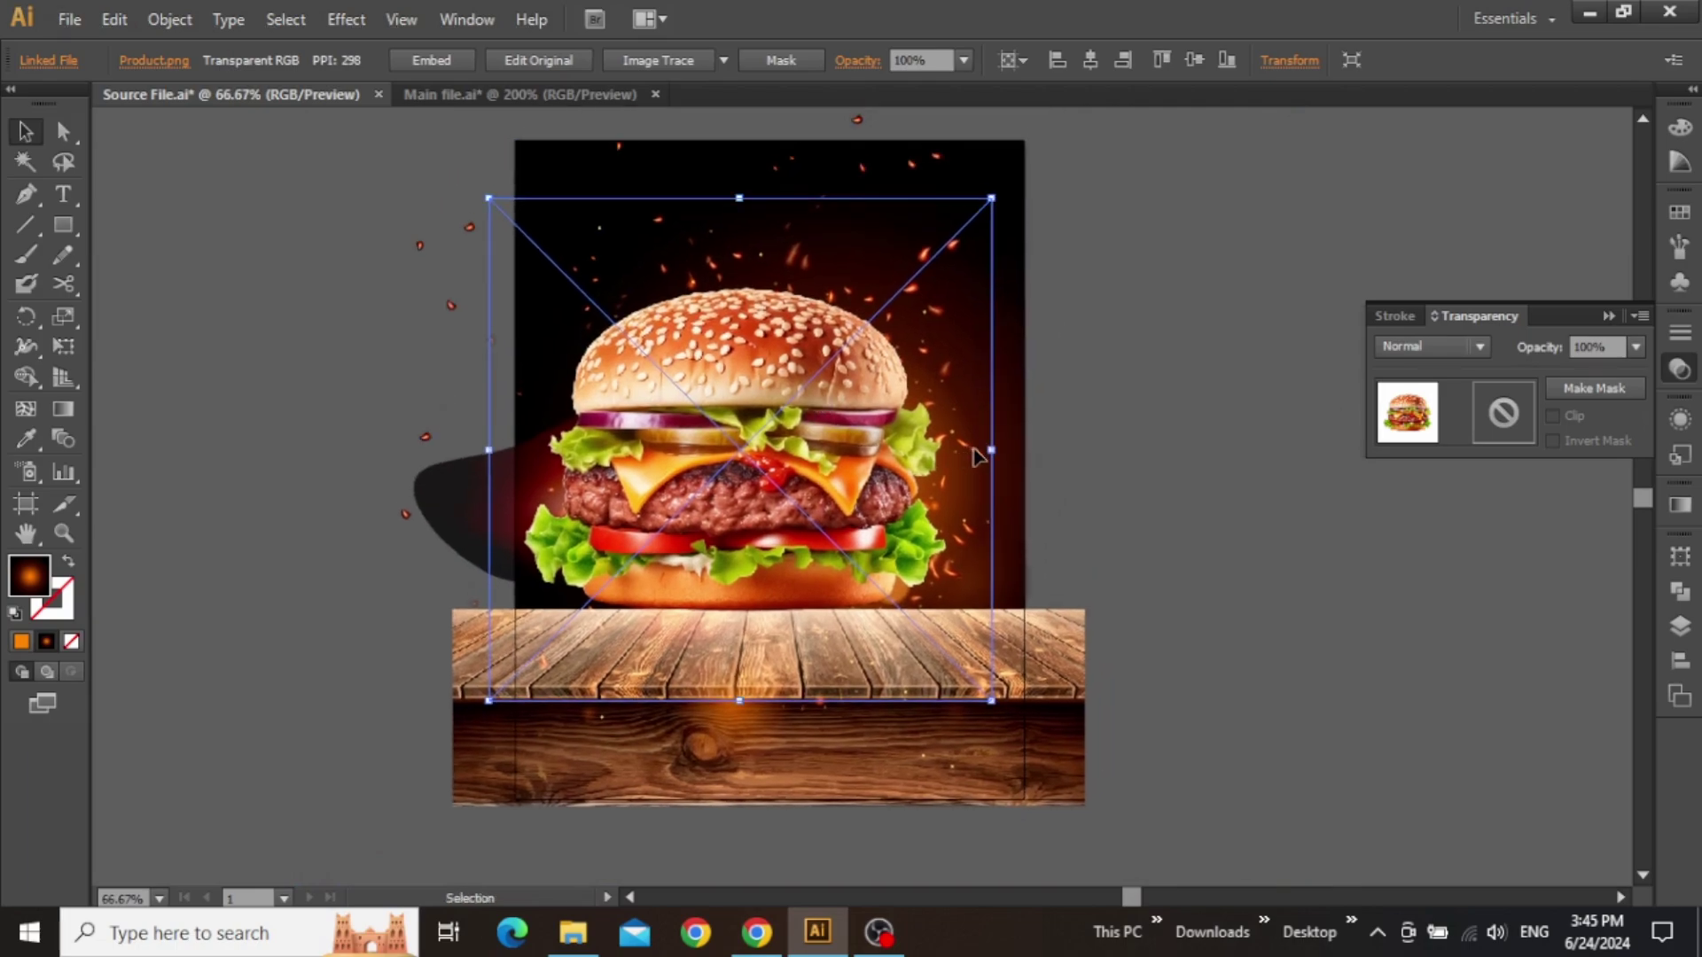
- Center the burger image horizontally on the artboard, scale it down proportionally, seat it on the wooden tabletop, and deselect it
click(1680, 660)
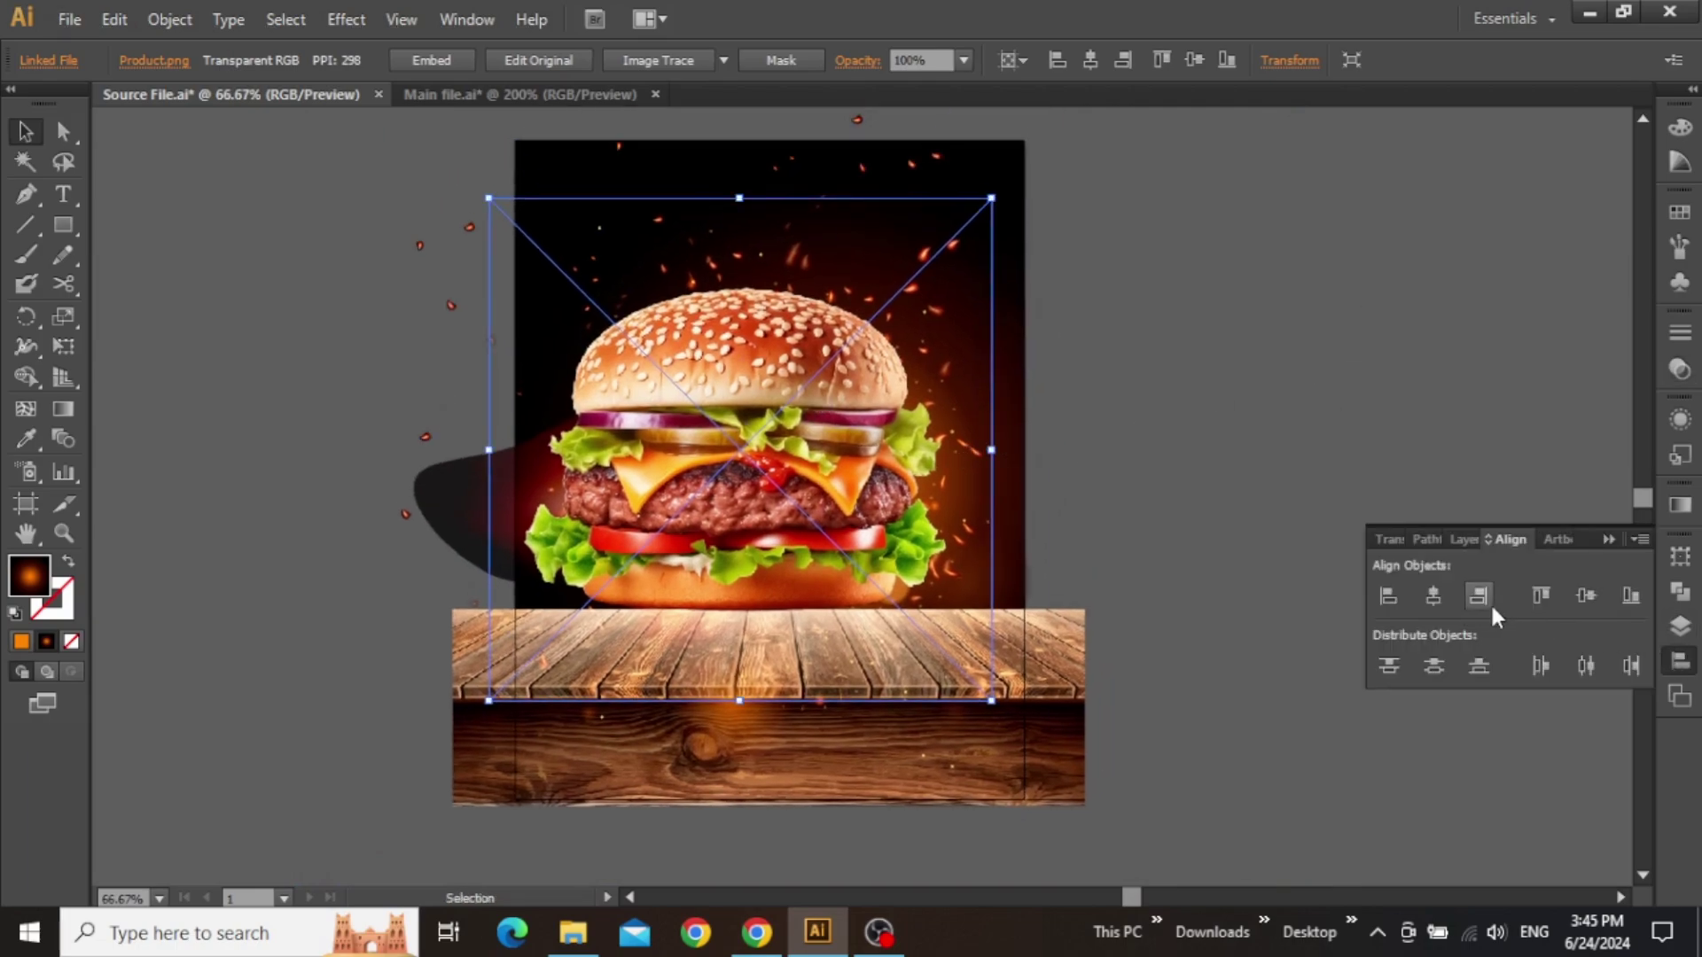
click(1433, 595)
drag(829, 430, 829, 459)
drag(769, 227, 768, 314)
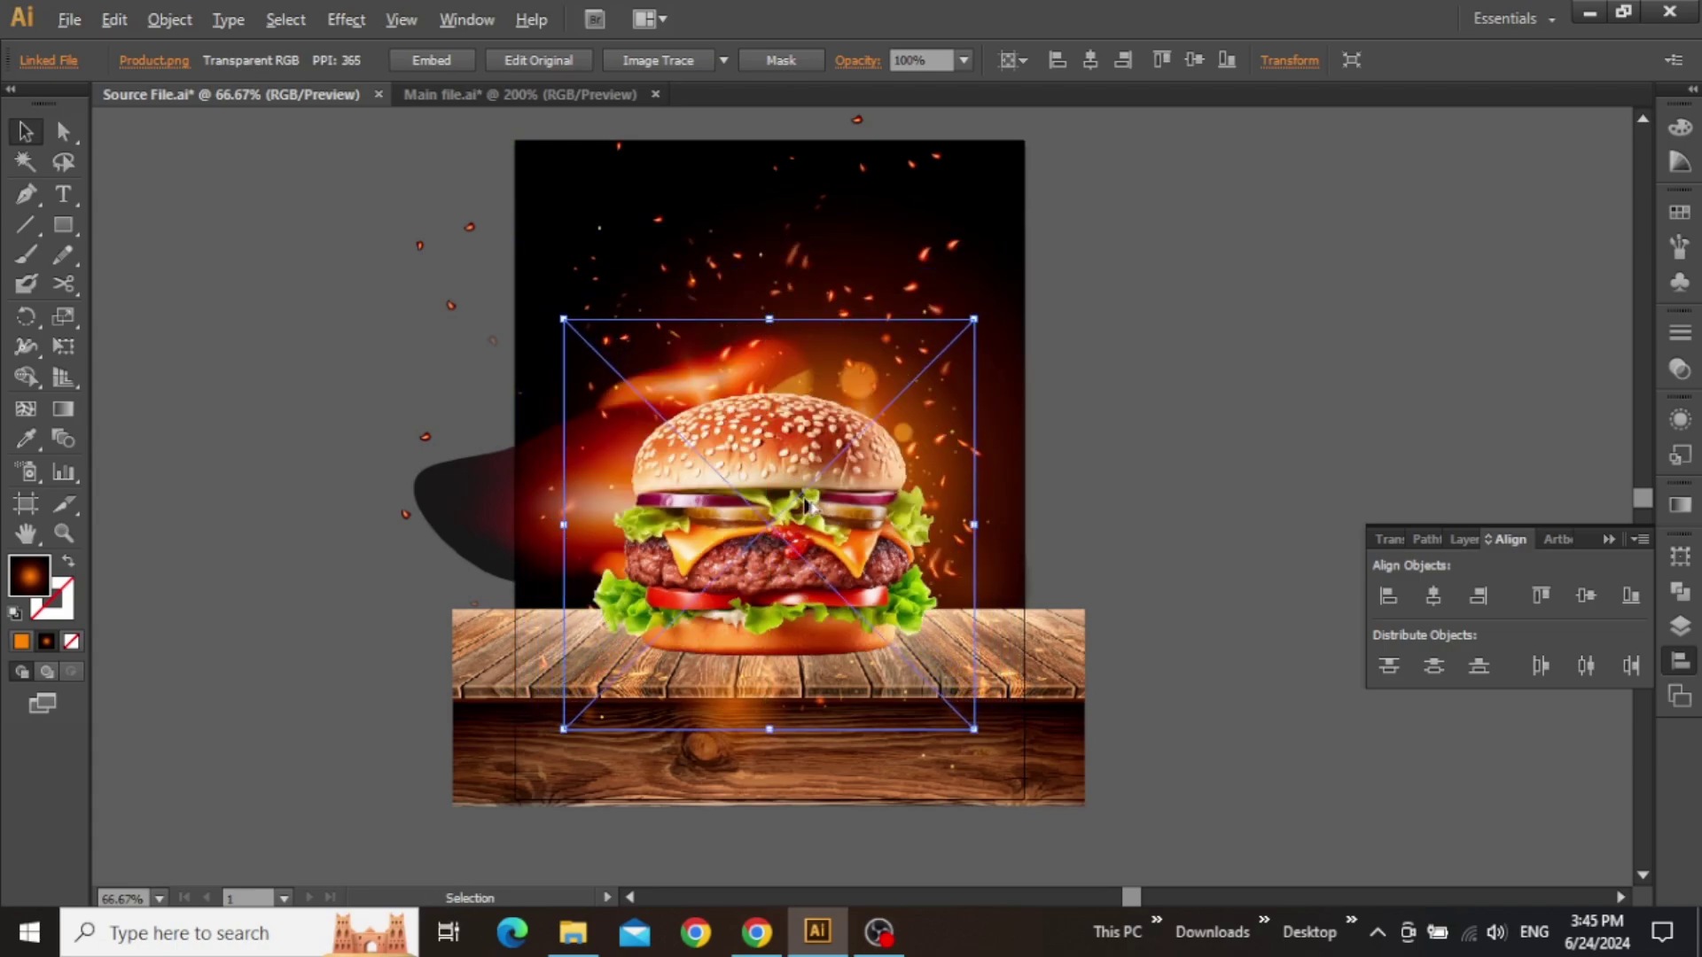
scroll(806, 505, up, 1)
drag(752, 229, 749, 239)
drag(973, 358, 986, 539)
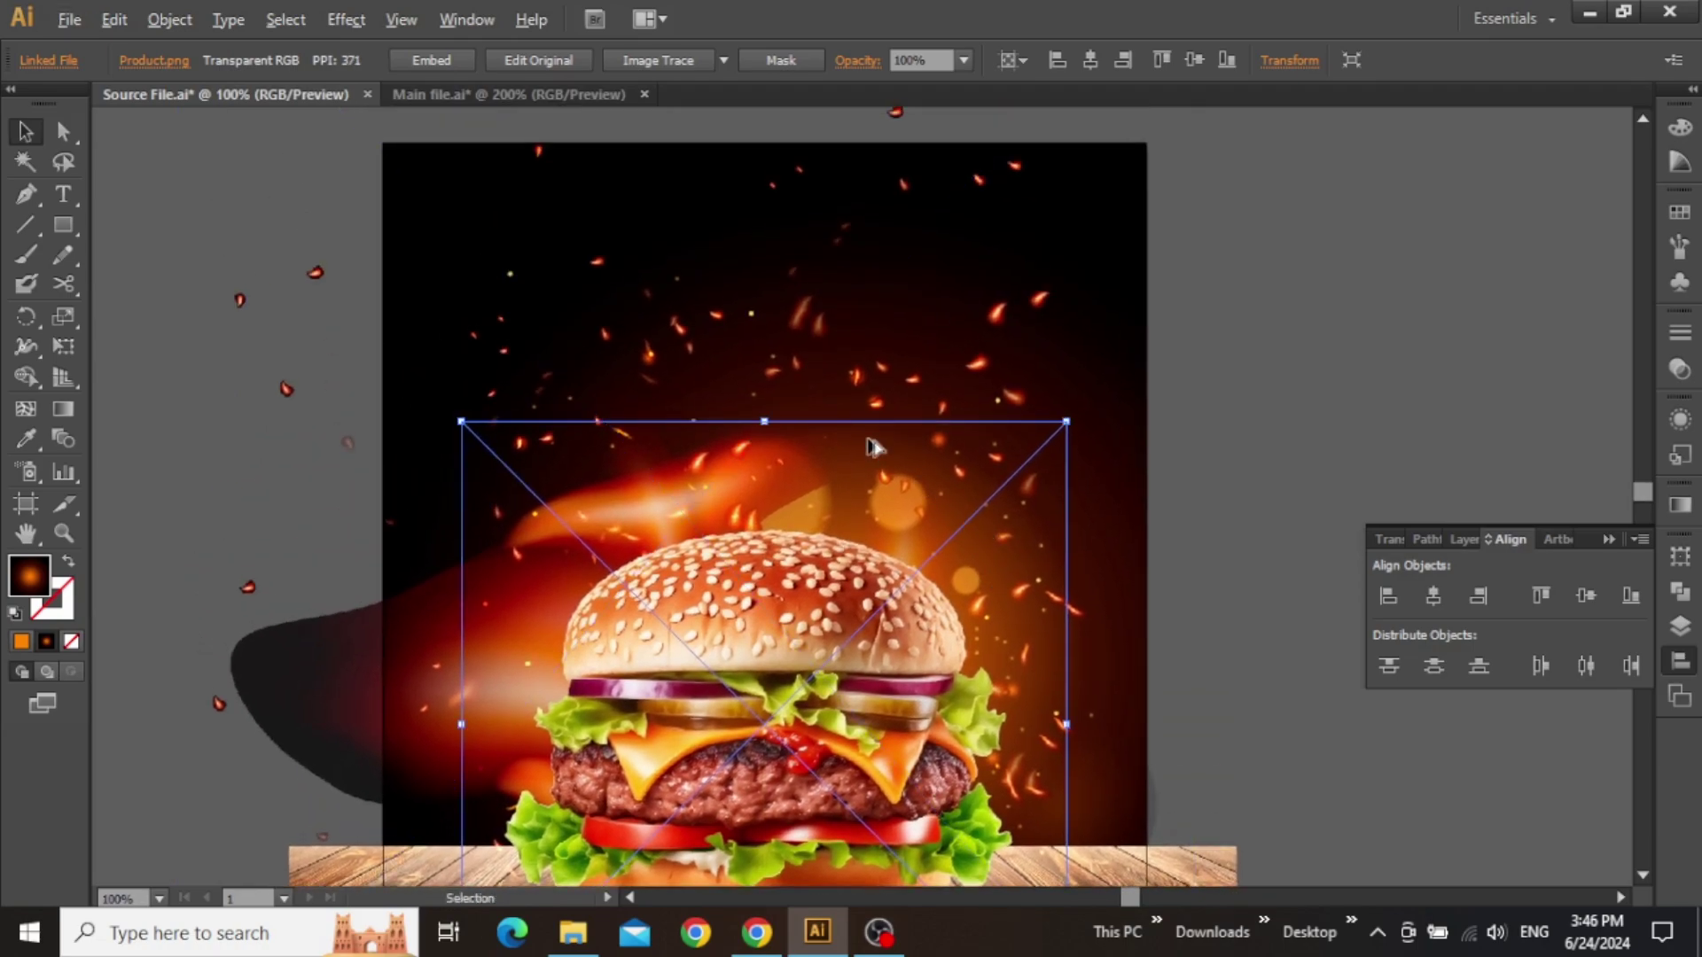
scroll(873, 448, down, 1)
click(1113, 432)
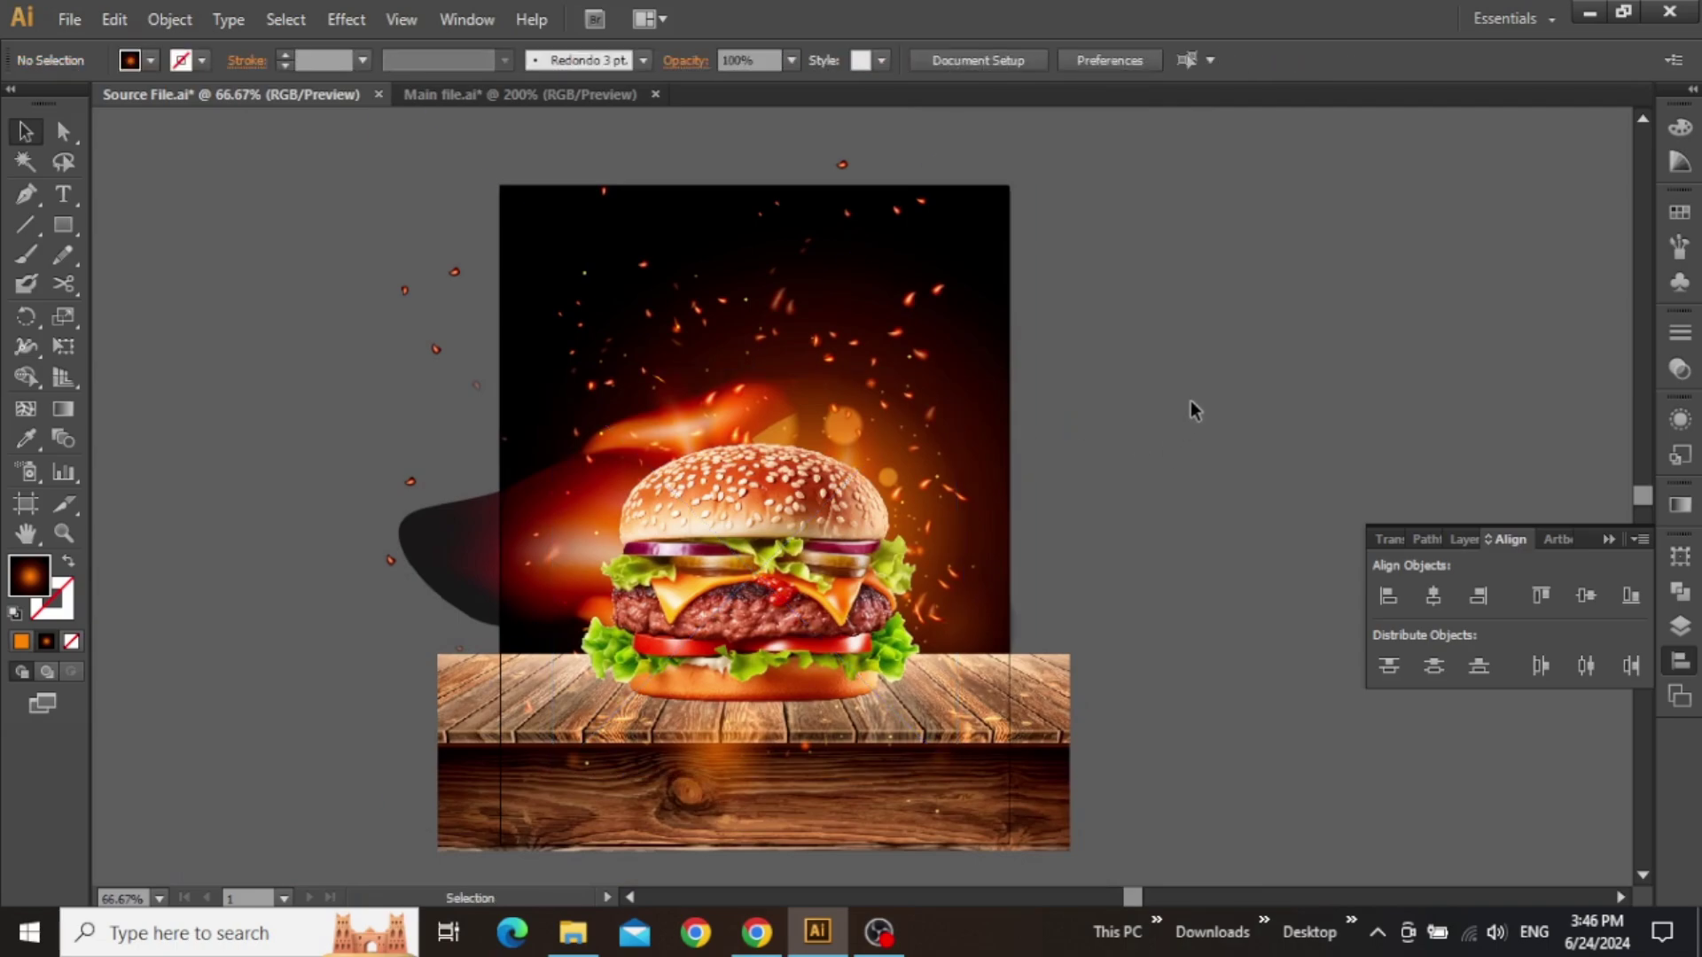
- Draw a flat ellipse across the burger's base as a shadow, filled with solid black (000000) and no stroke
drag(943, 479, 948, 447)
scroll(893, 497, up, 1)
drag(857, 479, 875, 379)
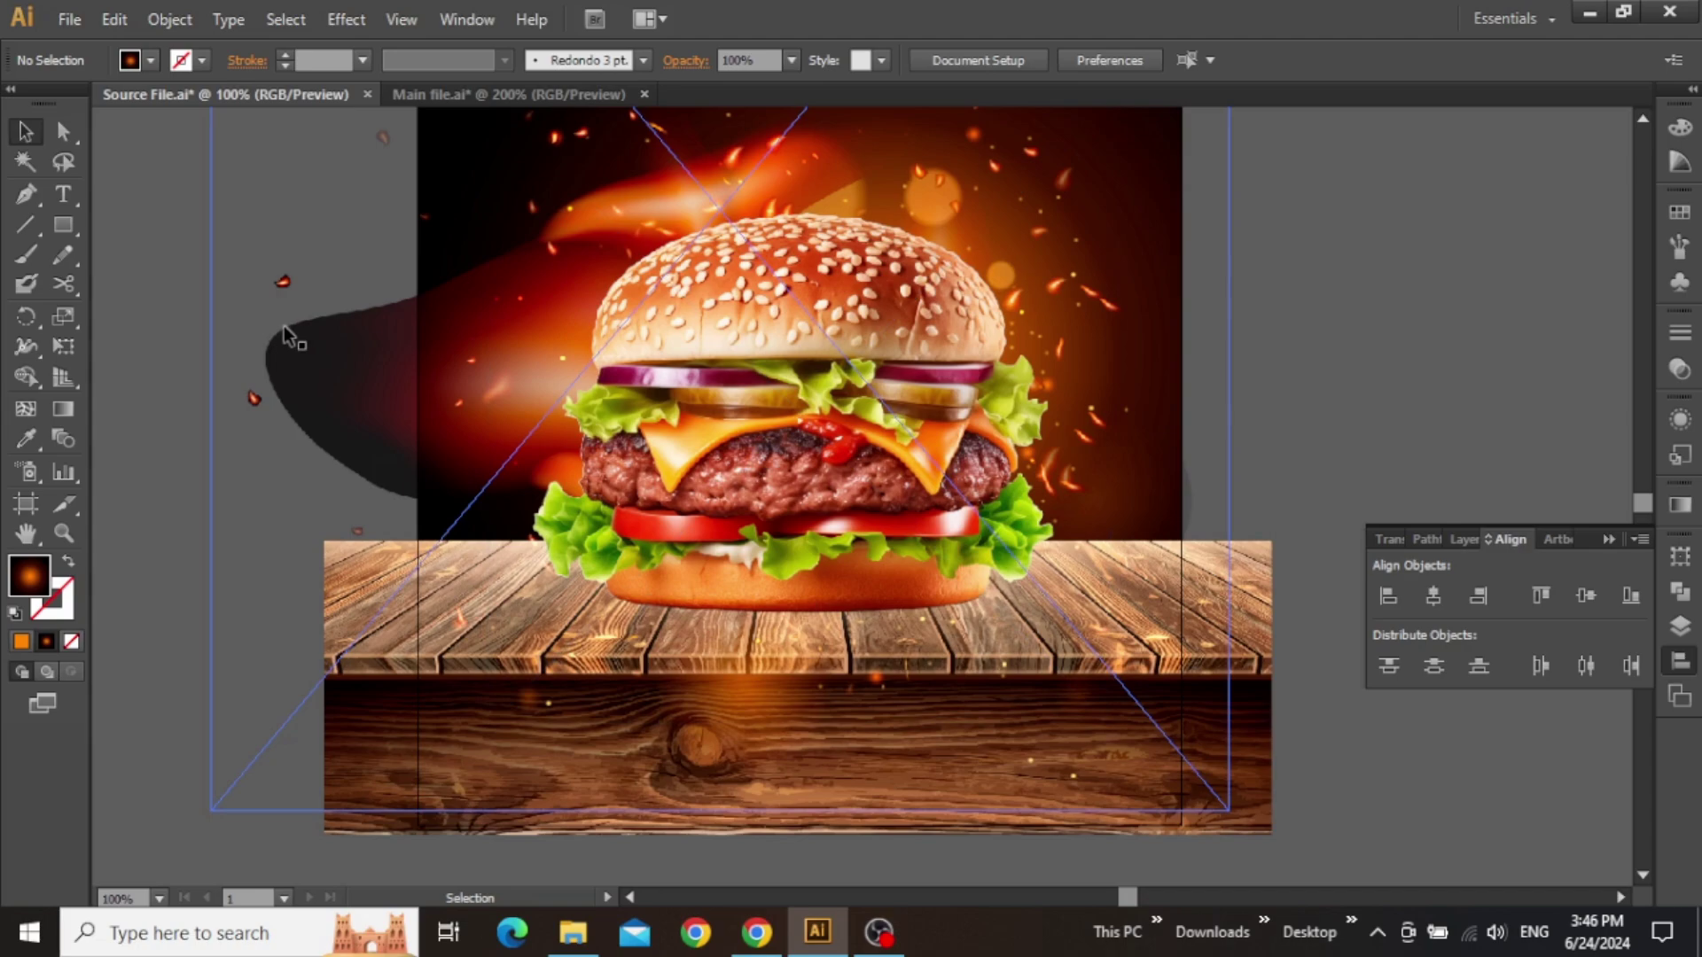
click(72, 229)
drag(71, 226, 150, 283)
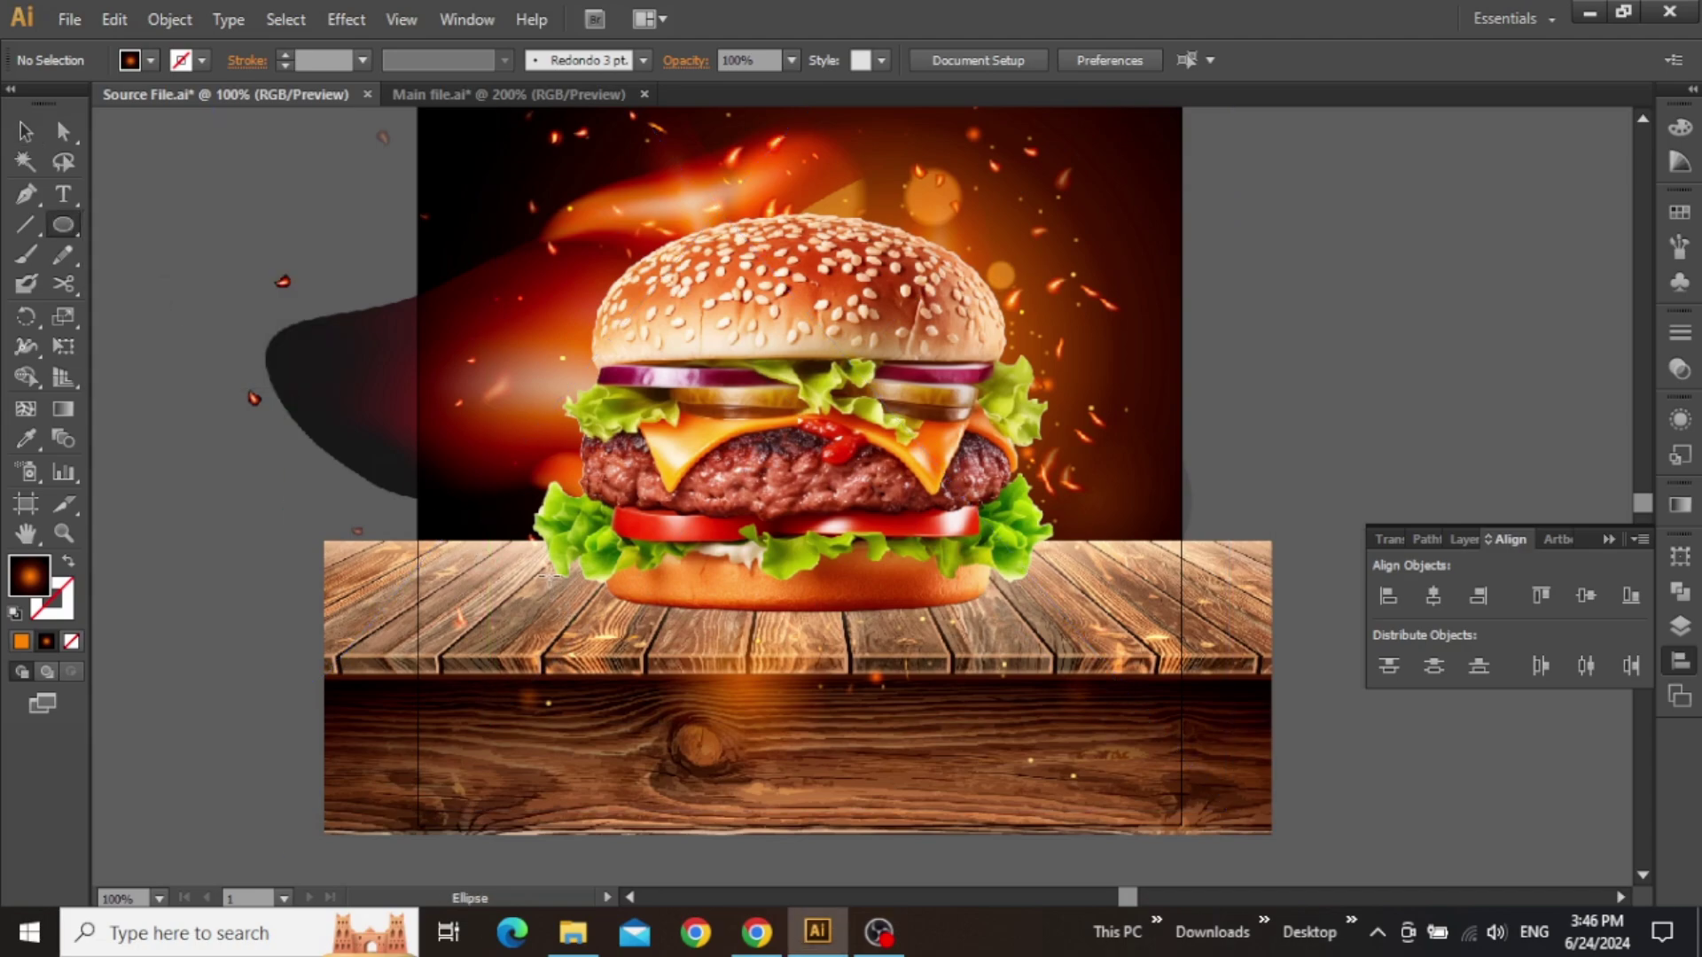
drag(547, 576, 997, 627)
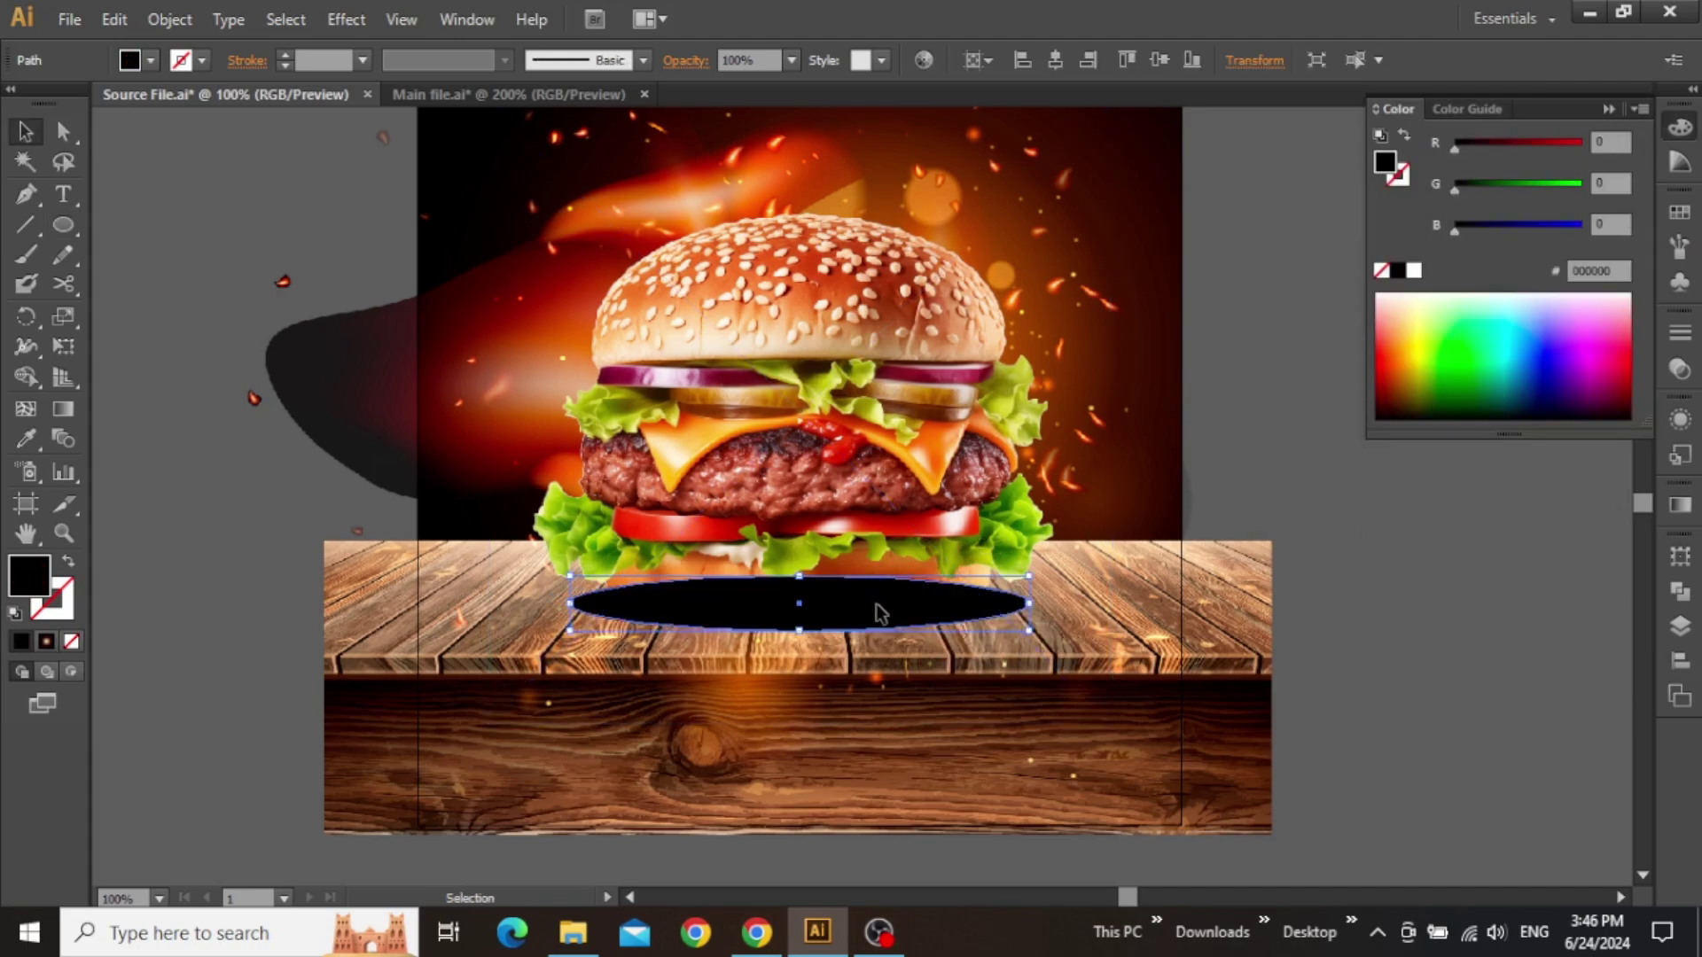
- Move the black ellipse directly below the burger image in the PRINT layer's stacking order
click(1680, 626)
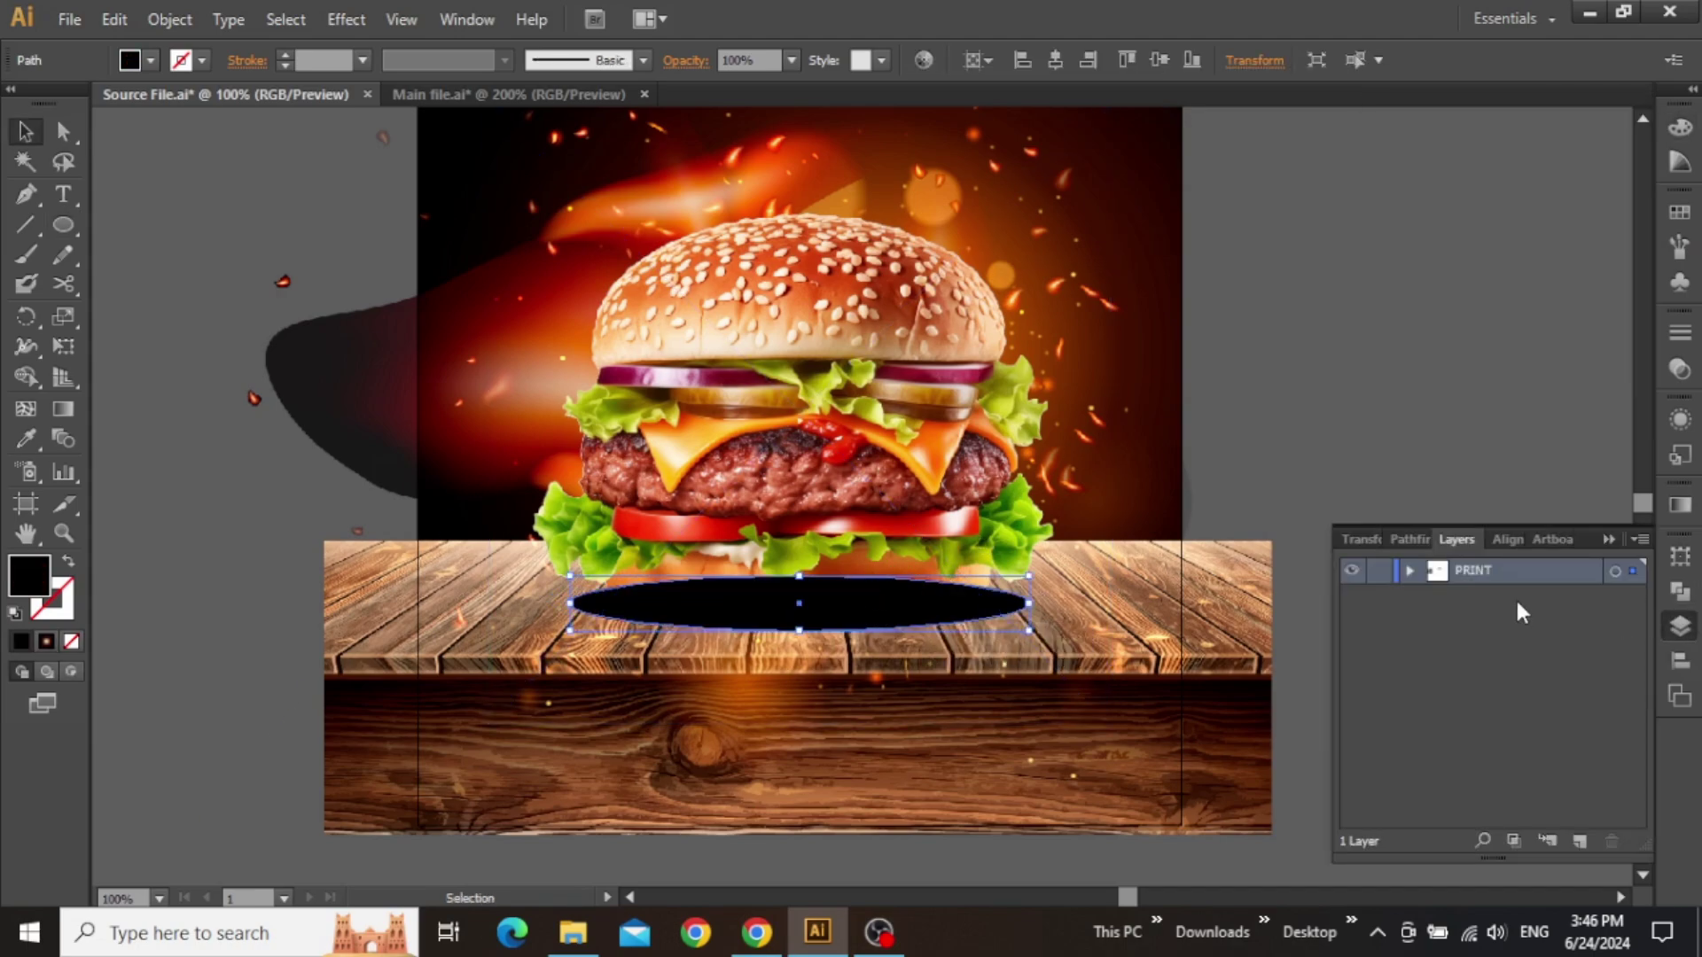
click(1410, 572)
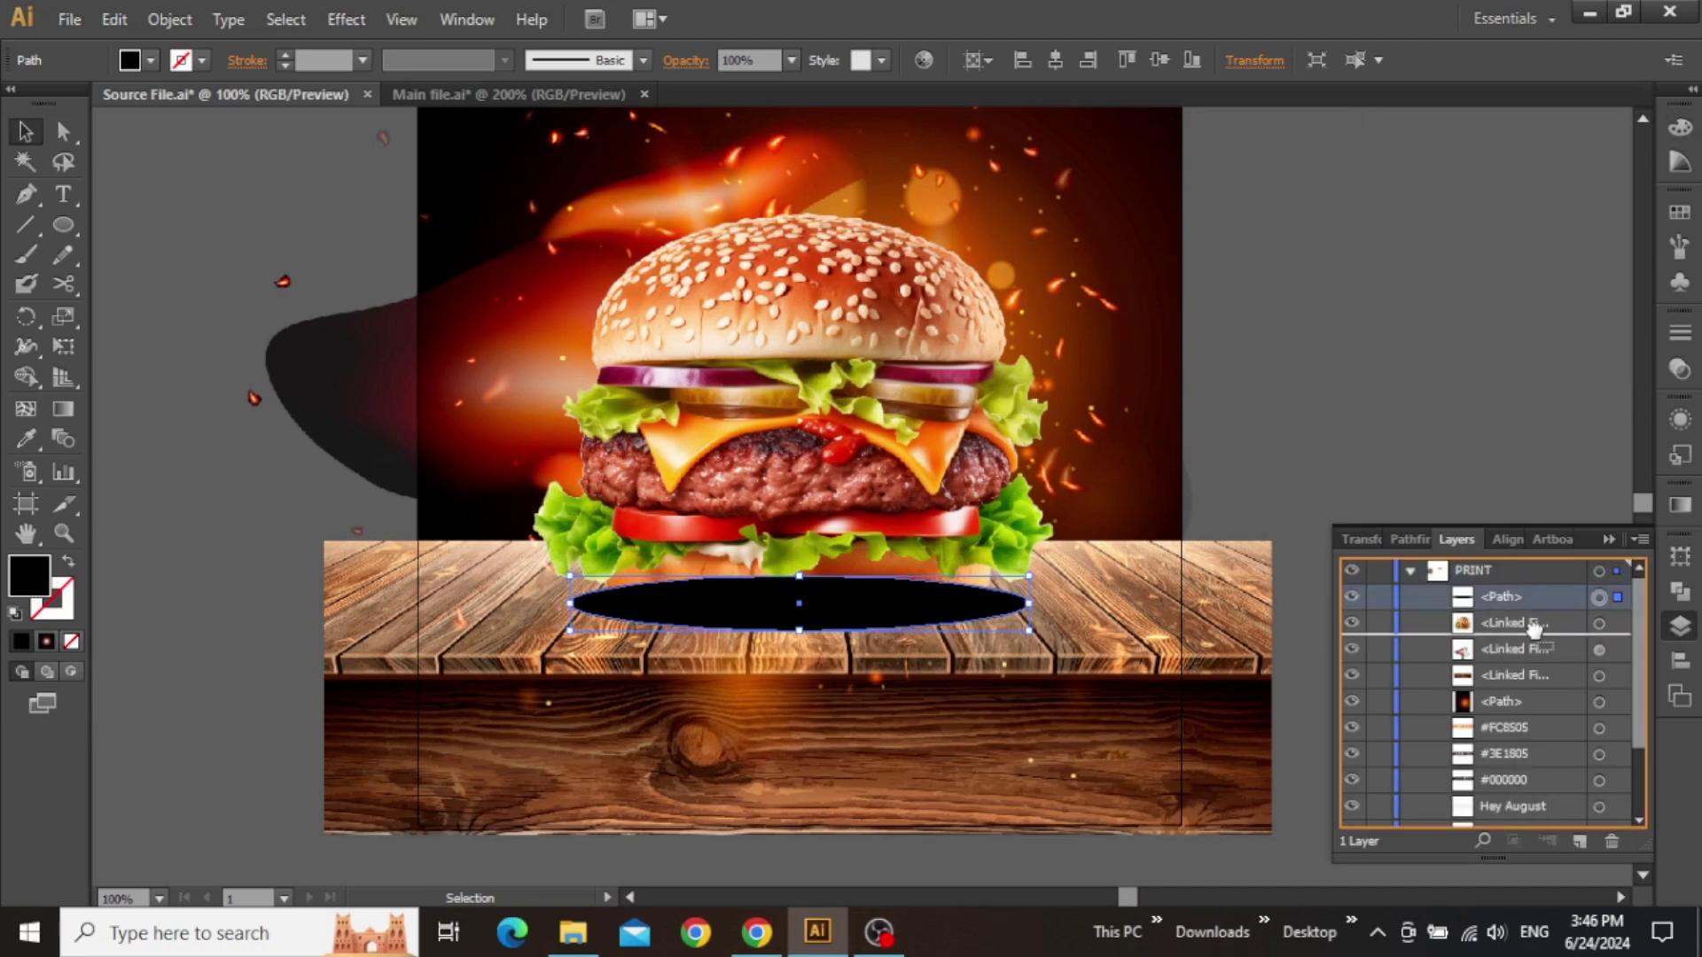
key(ctrl+bracketleft)
click(1573, 548)
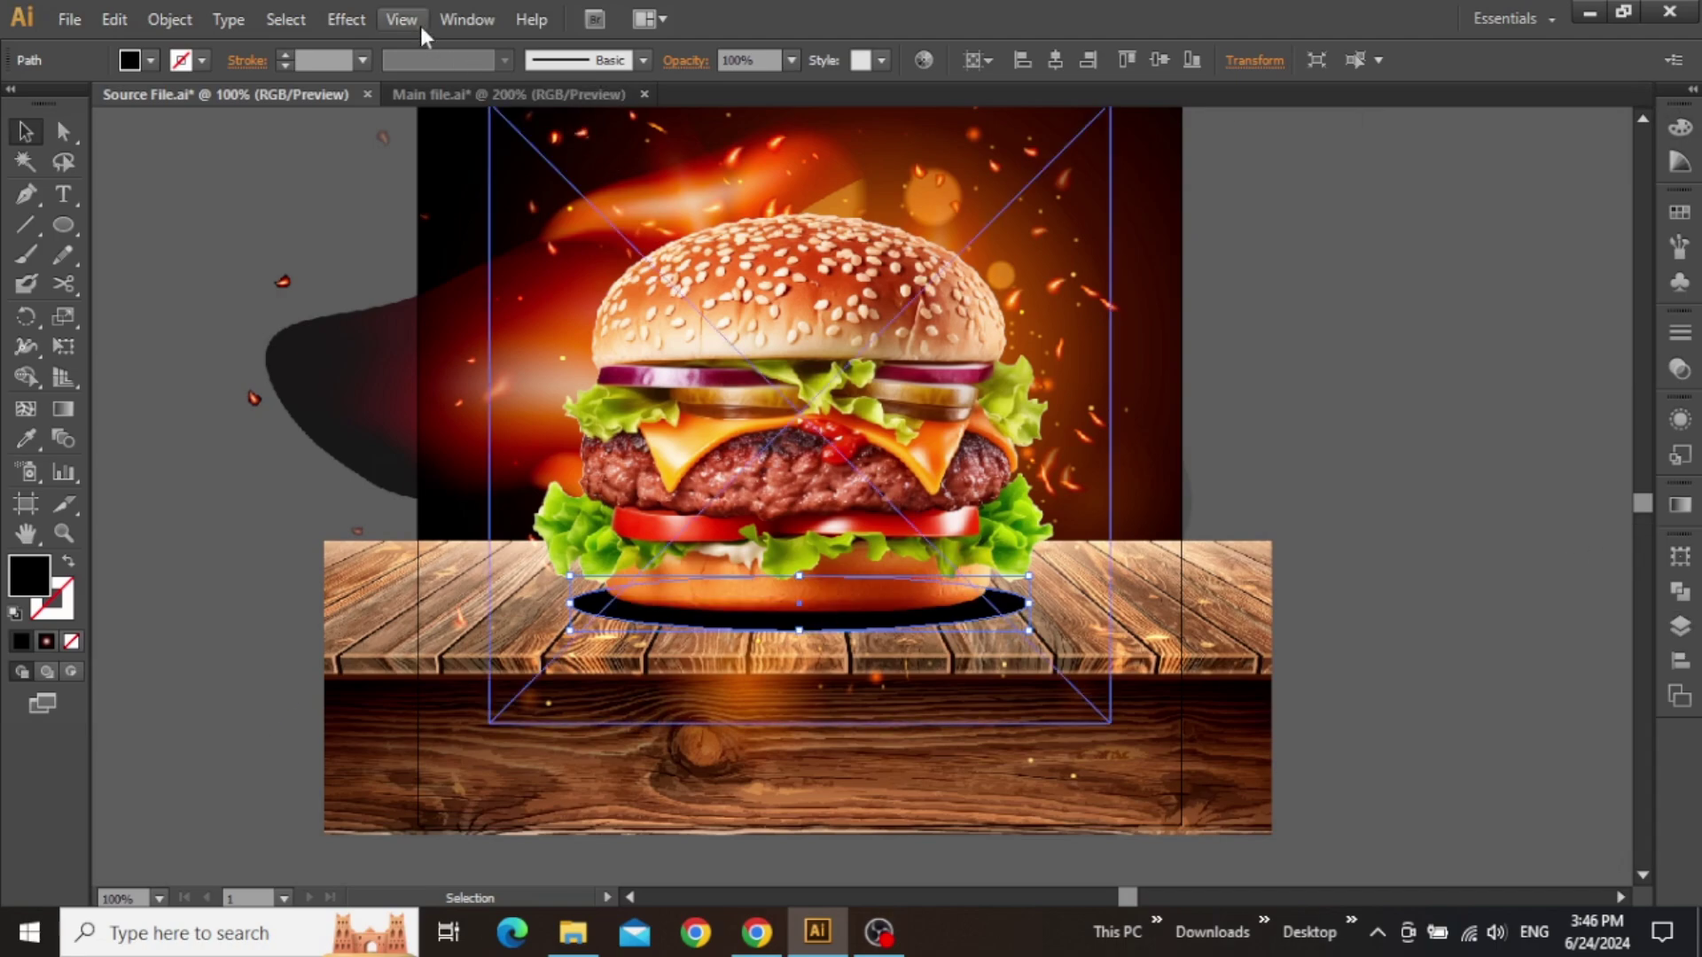
- Apply a 9-pixel Gaussian Blur to the black ellipse, narrow it slightly about its center, and deselect it
click(345, 18)
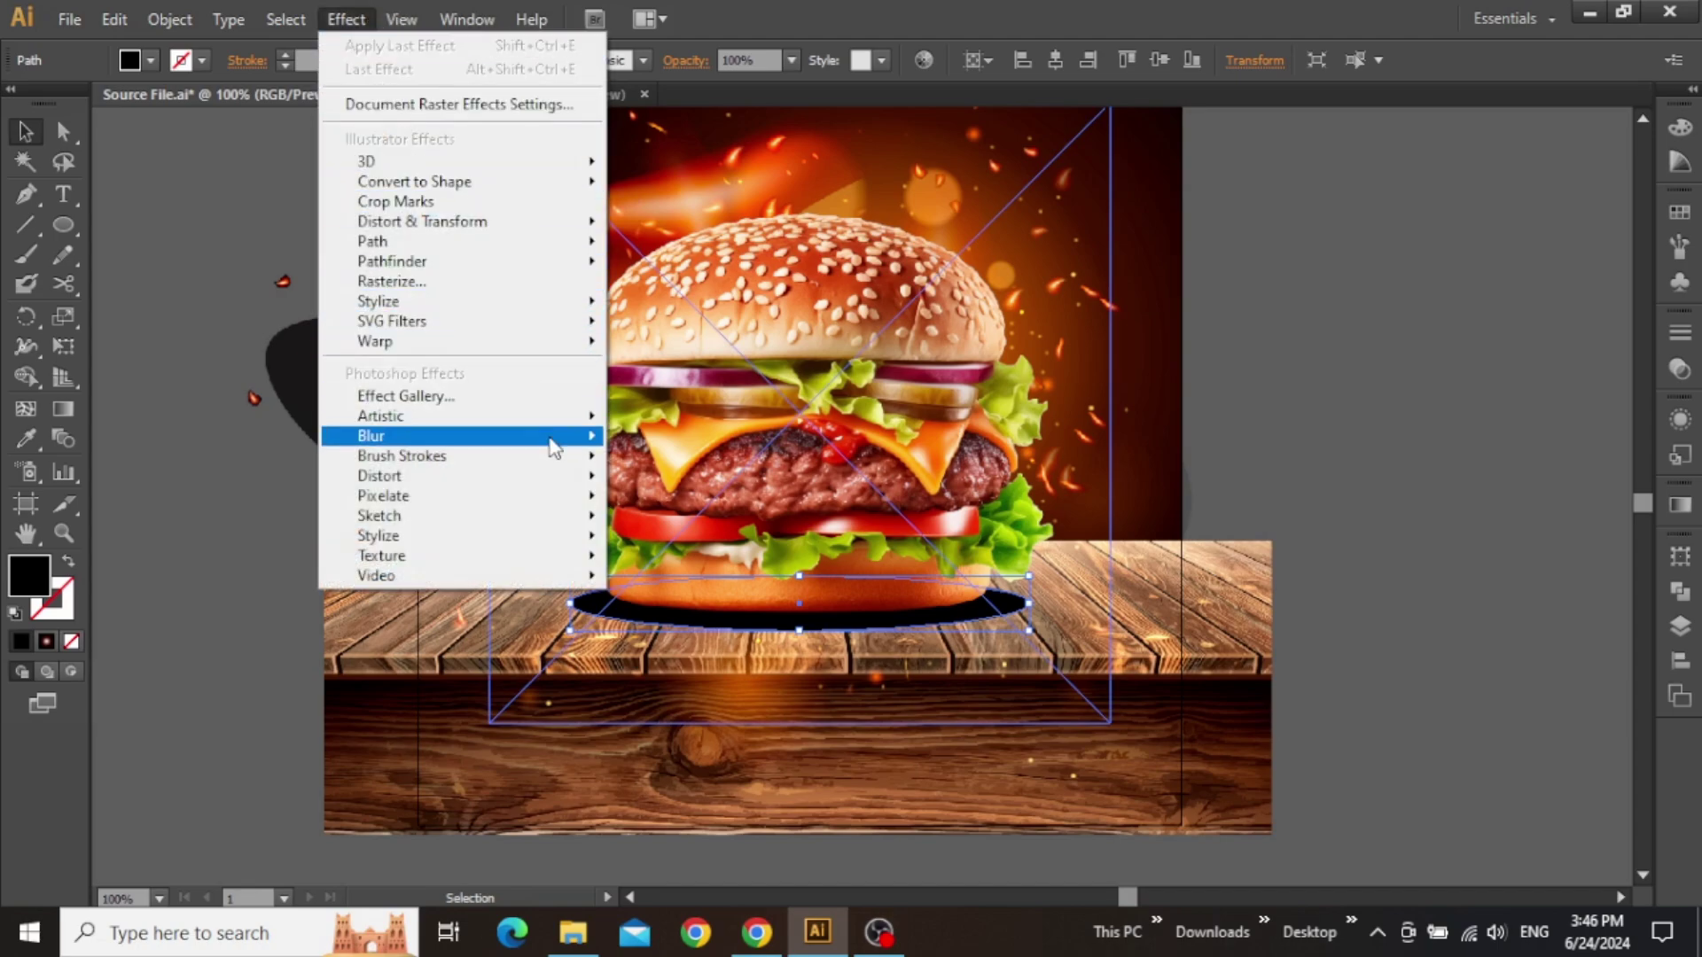
mouse_move(562, 438)
click(640, 441)
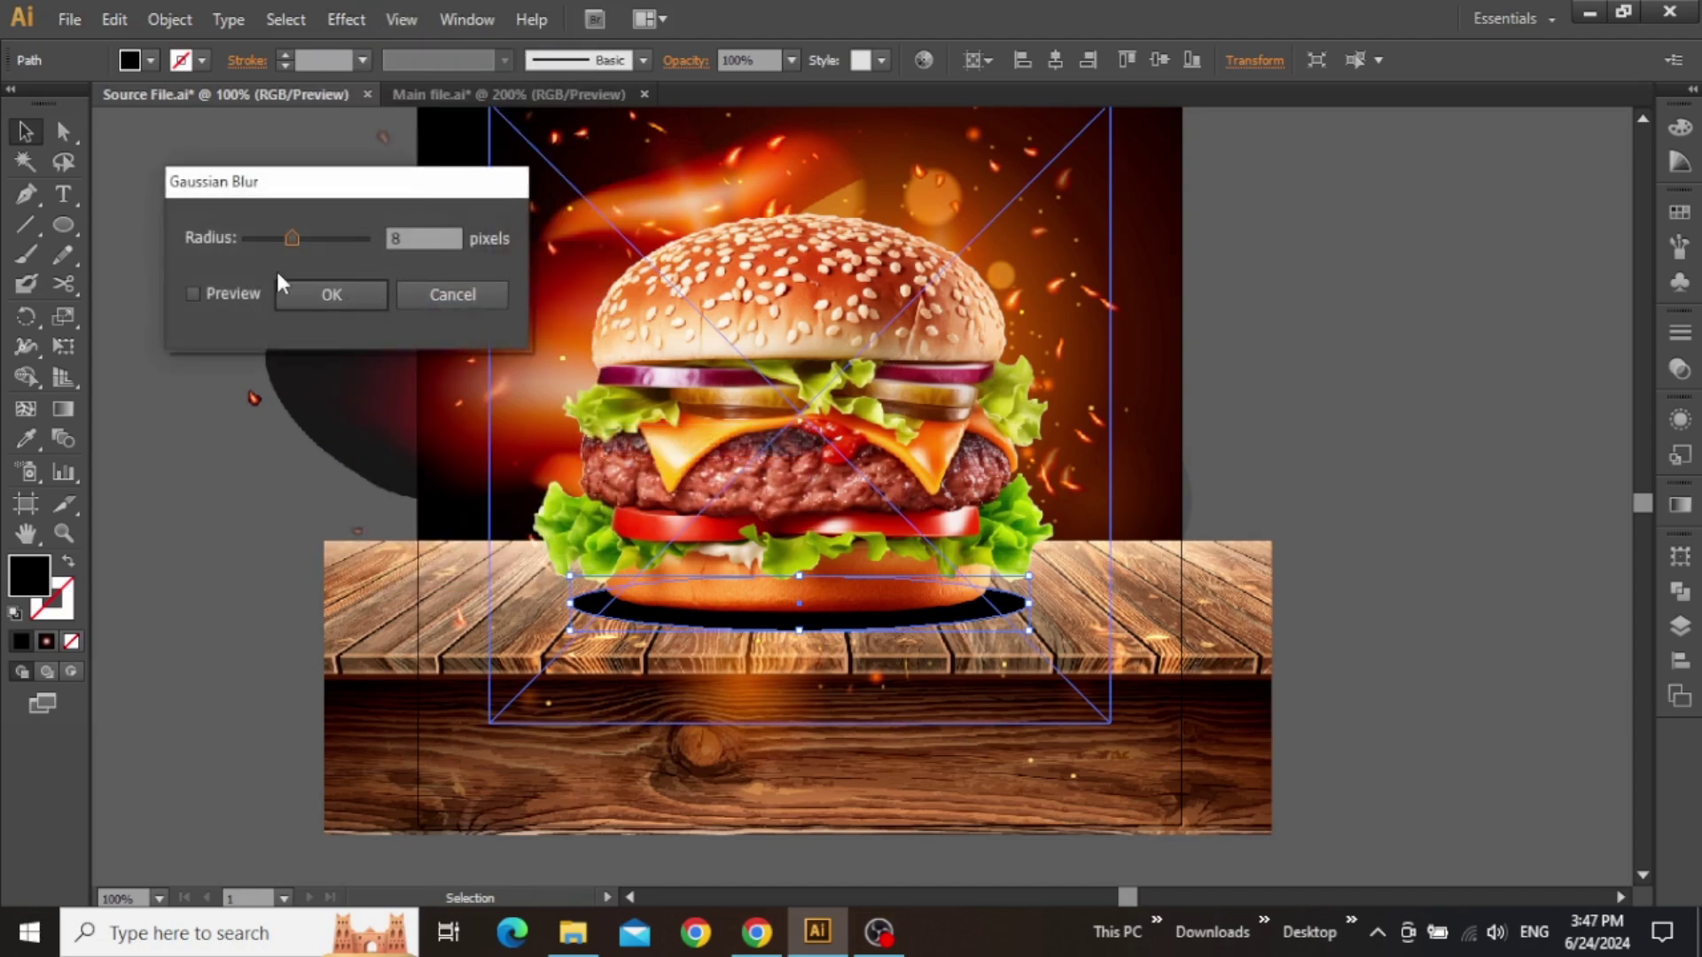
click(254, 291)
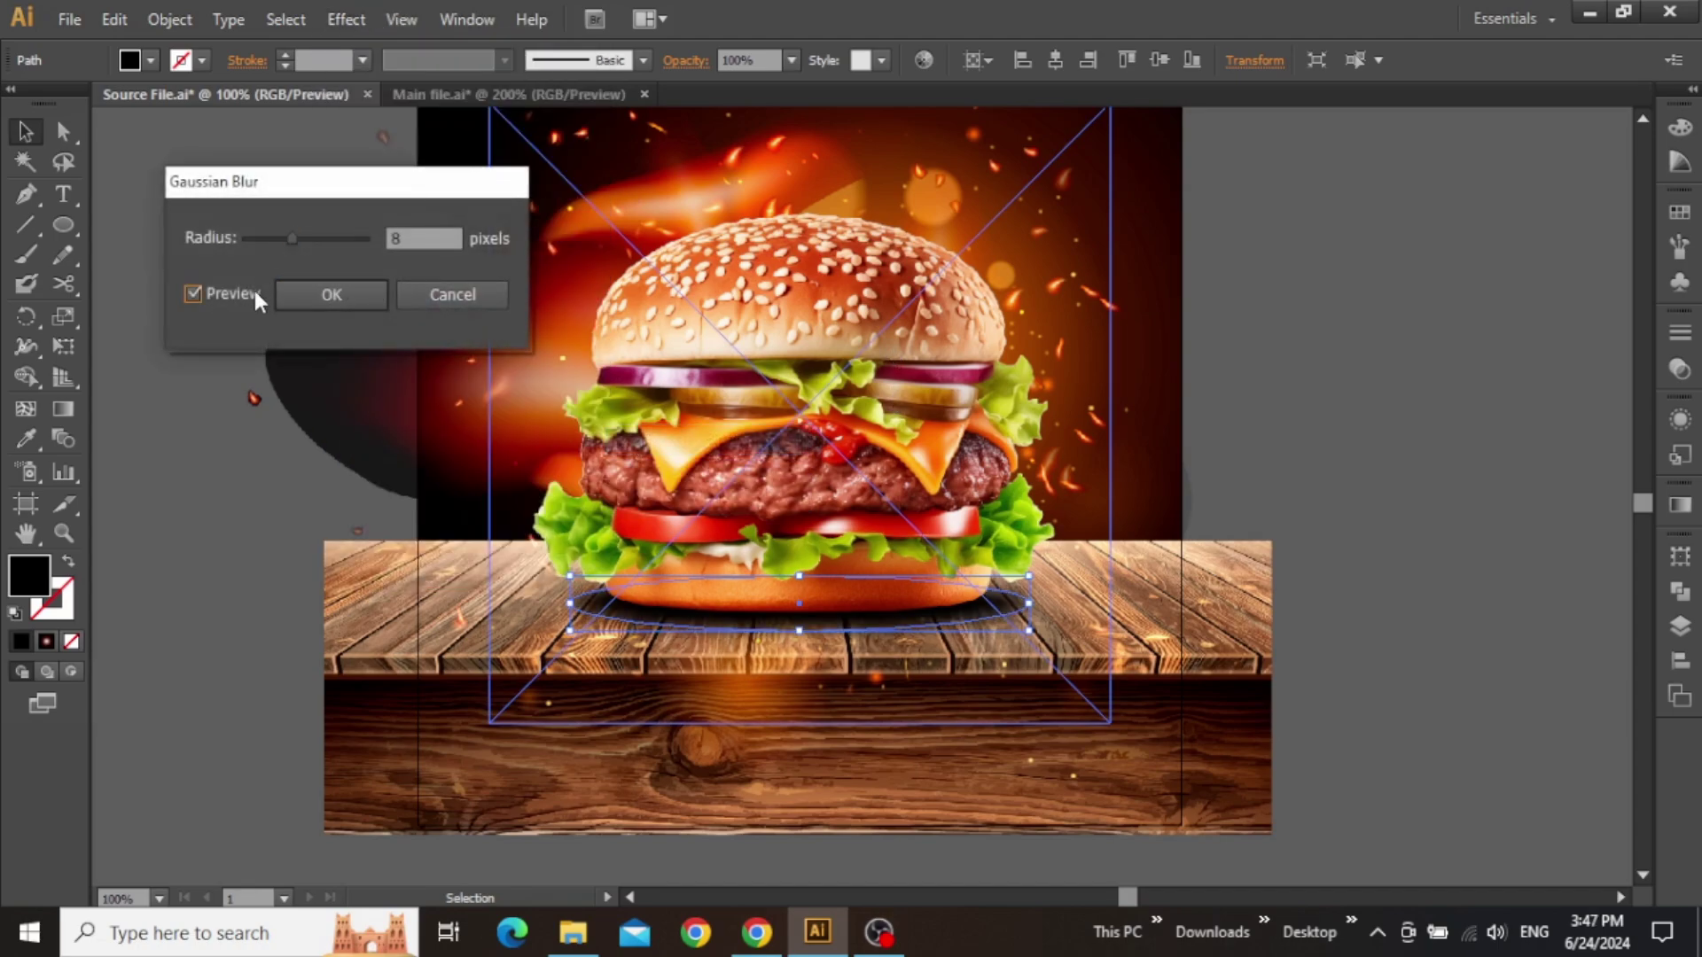
click(411, 239)
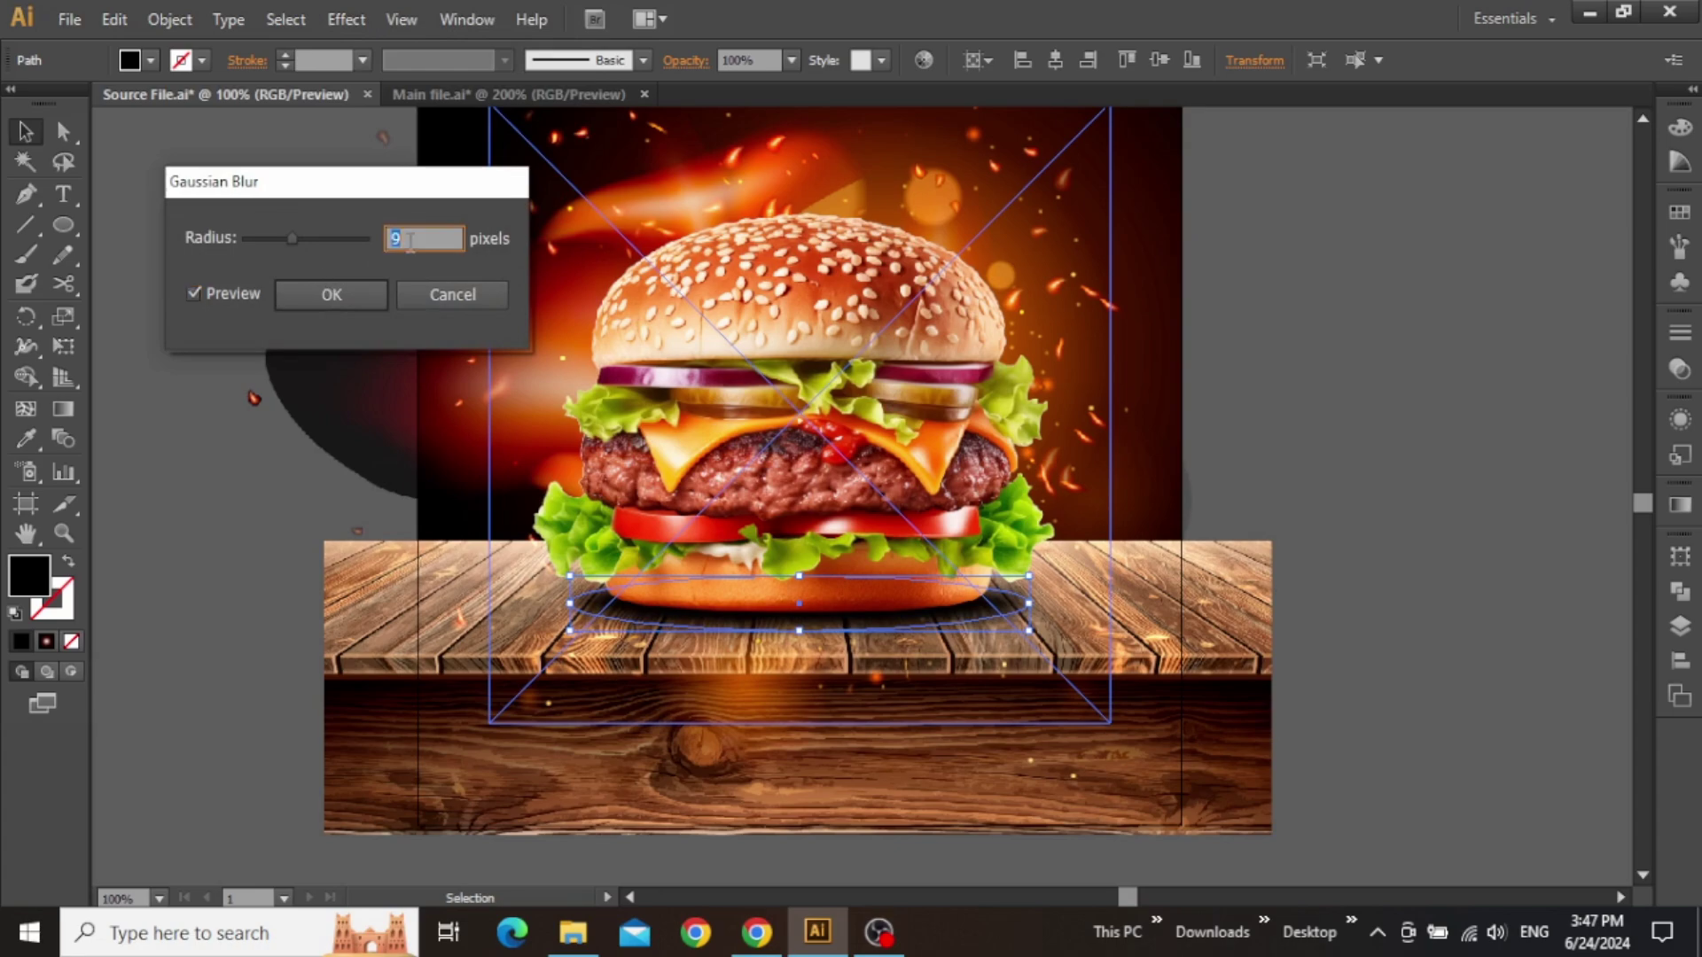
click(378, 300)
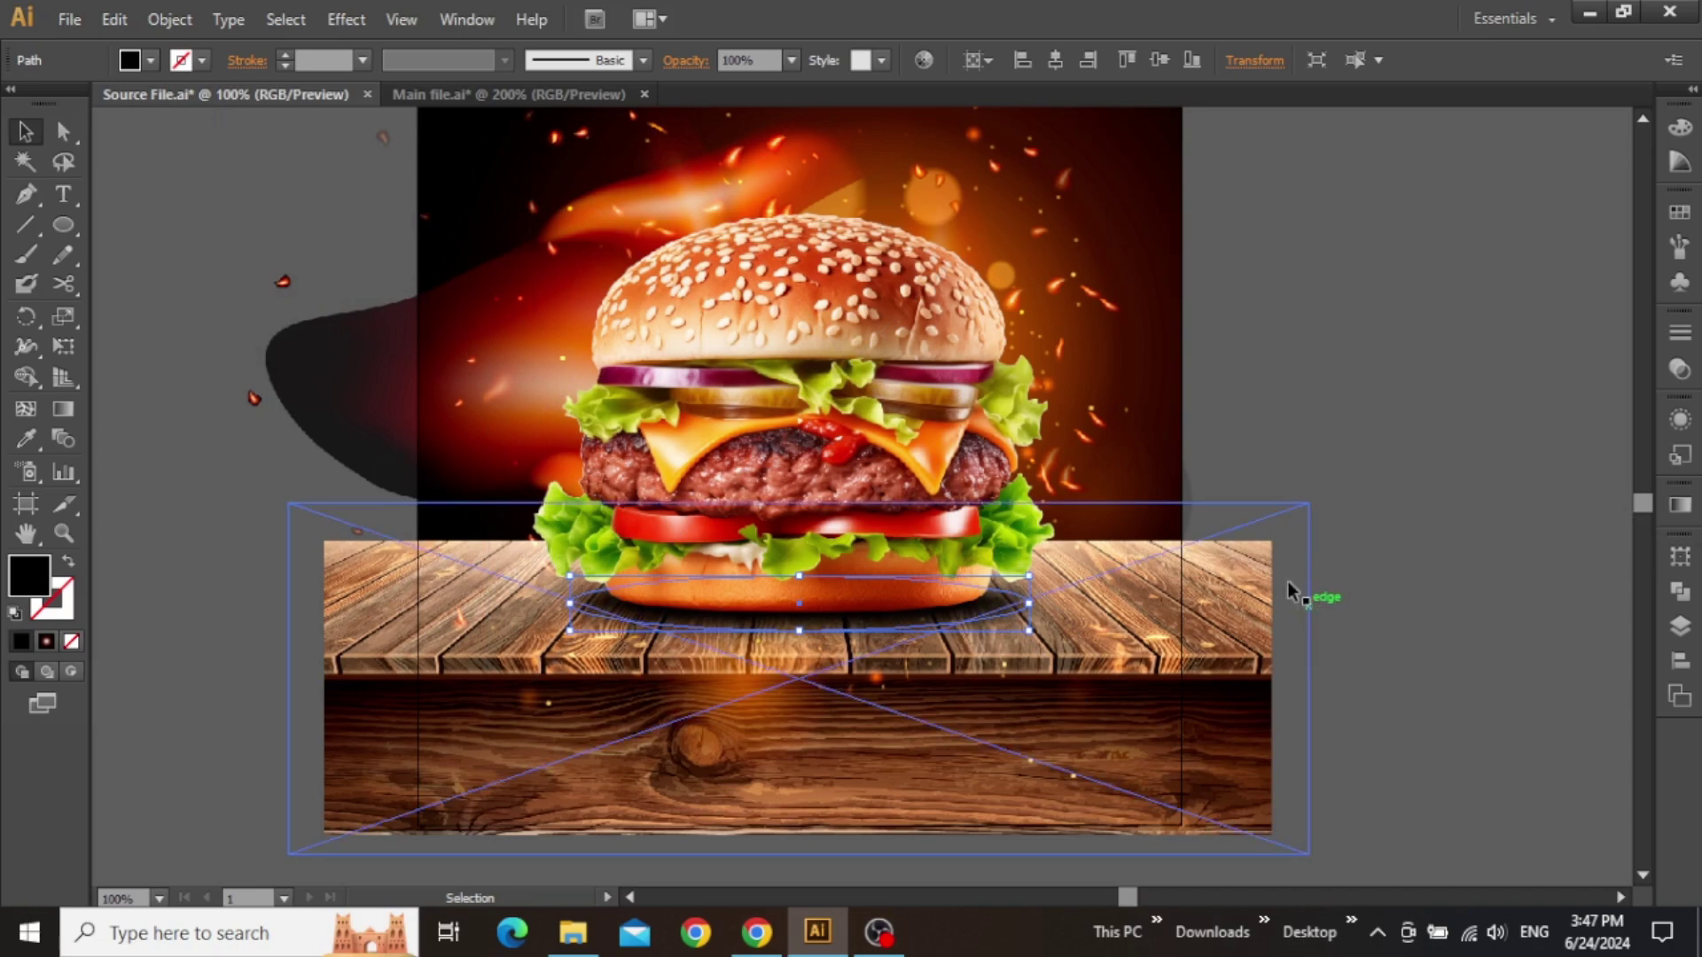
drag(1028, 602, 1017, 603)
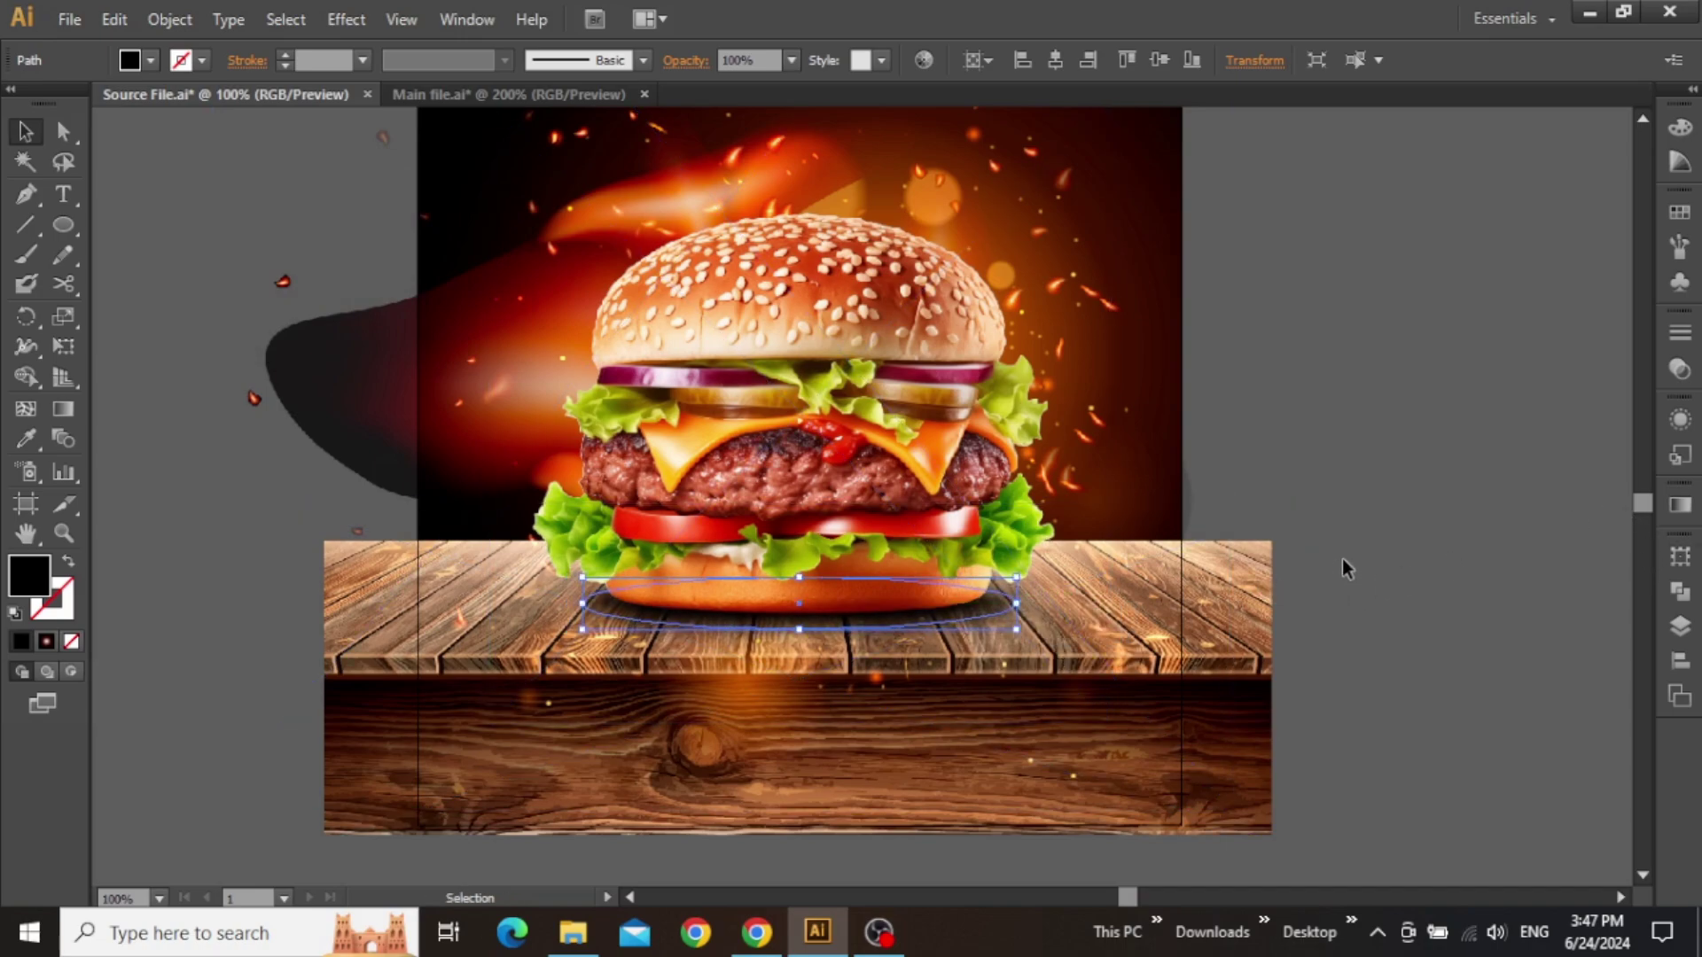
click(1343, 557)
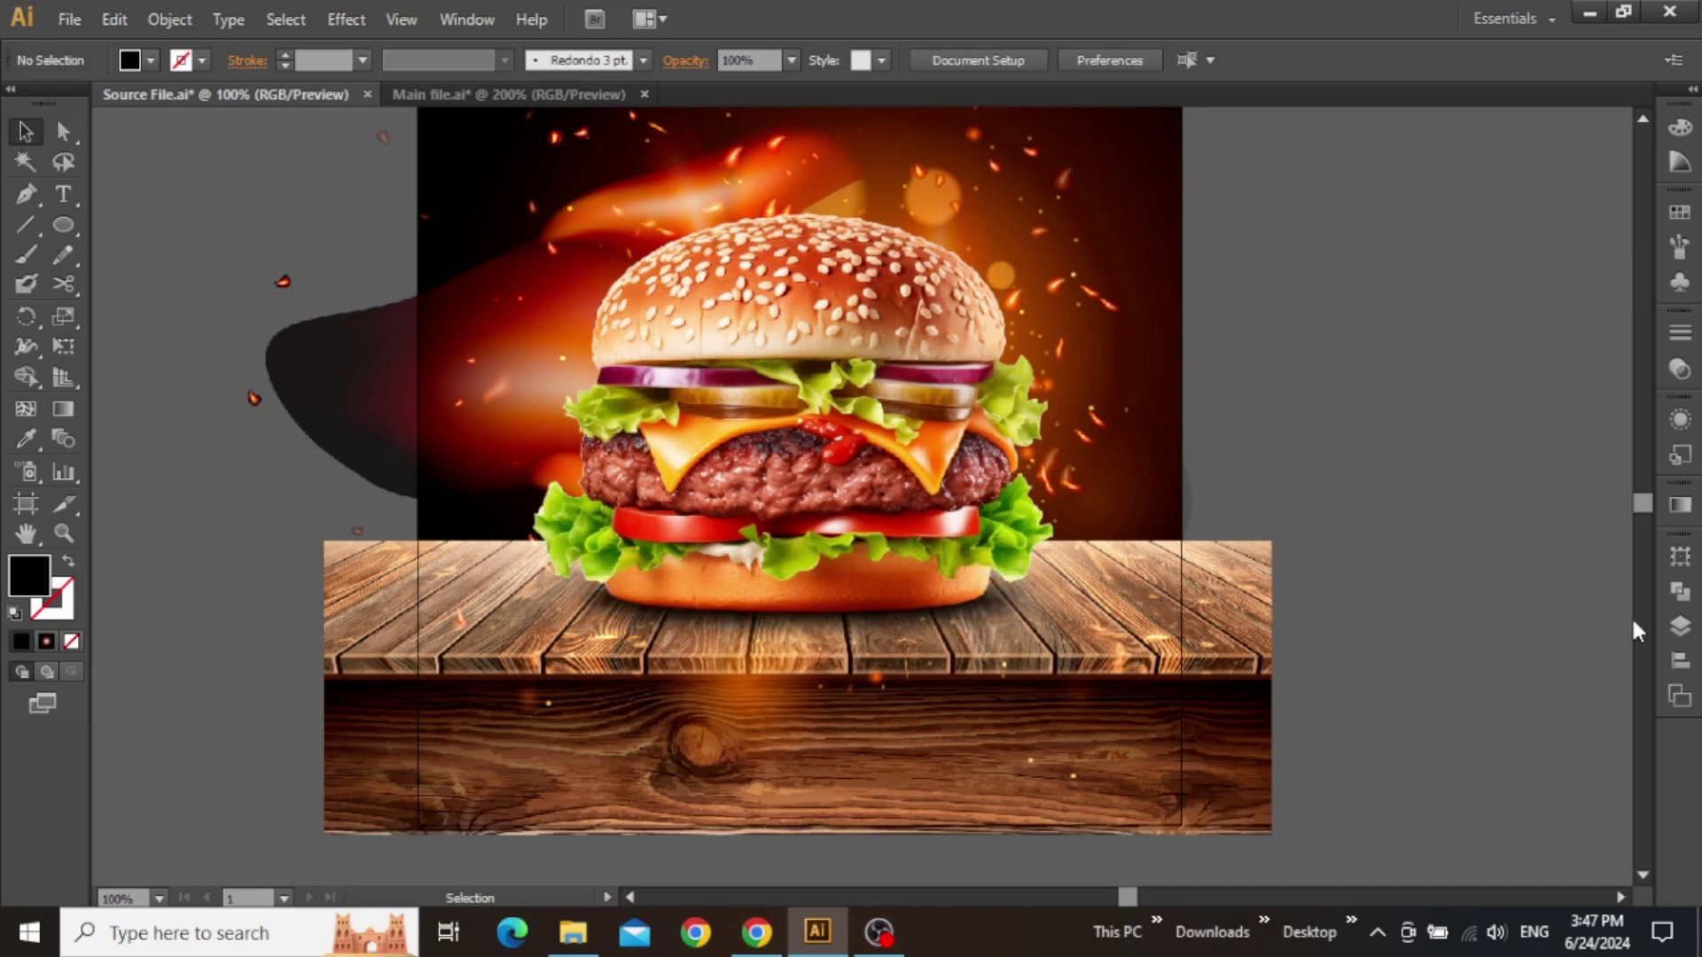
- Hide and show the shadow ellipse to compare the burger with and without it, nudge it slightly up, and deselect it
click(1679, 635)
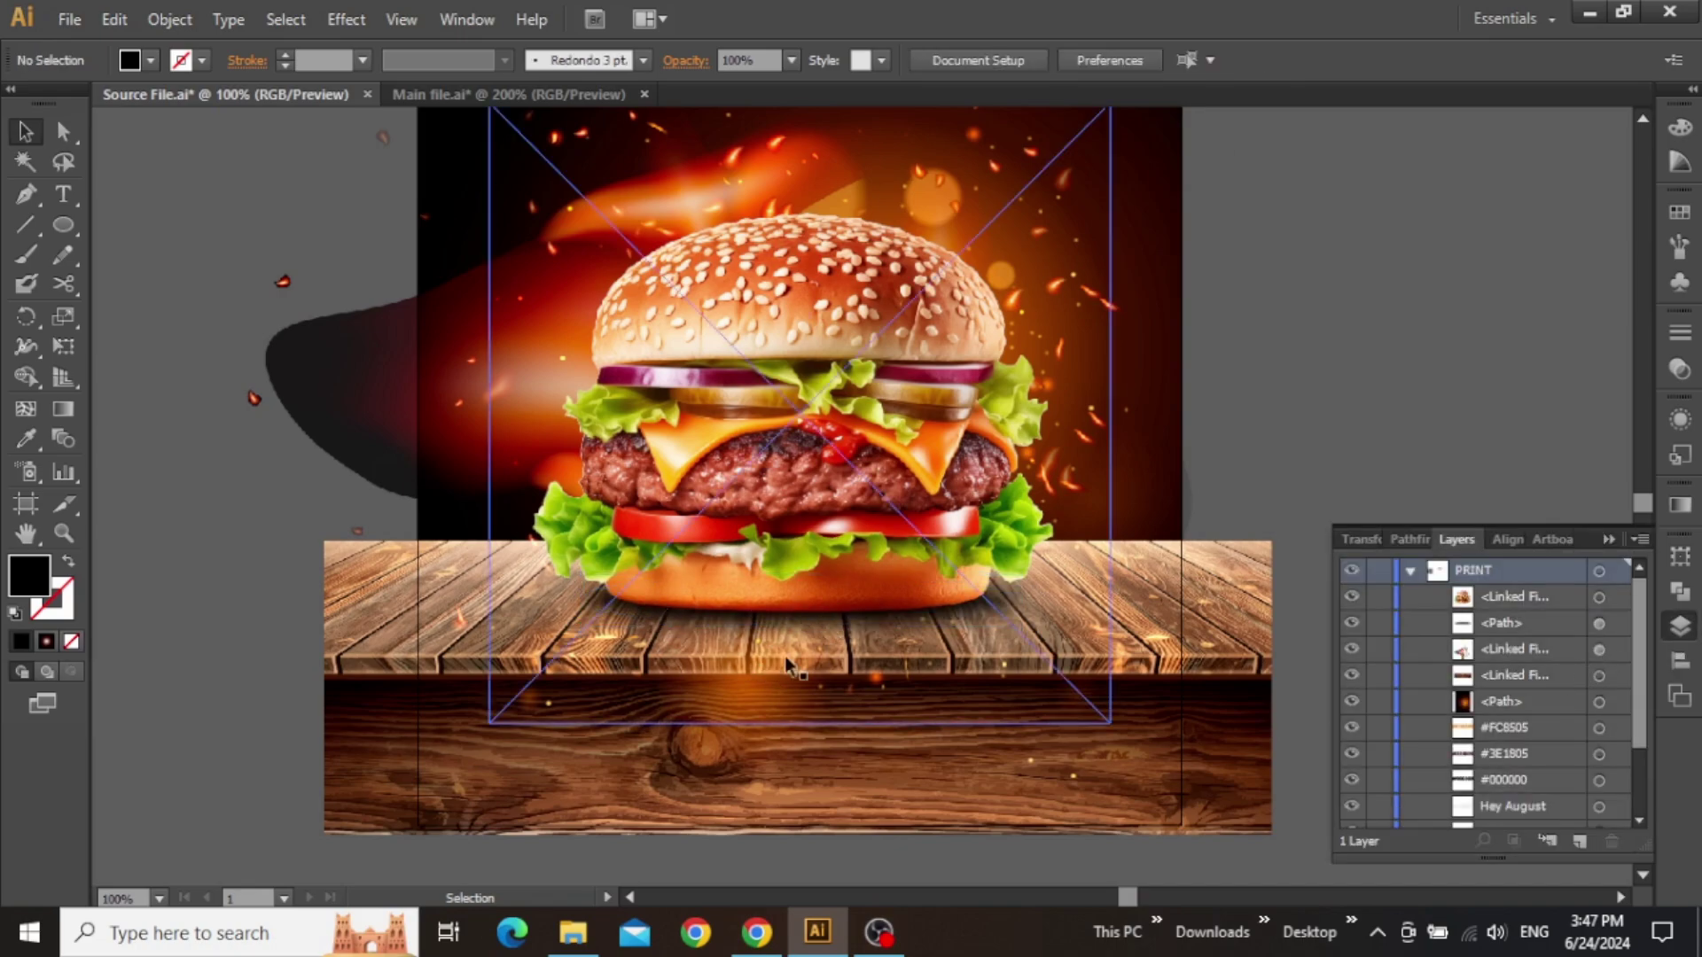
click(1351, 626)
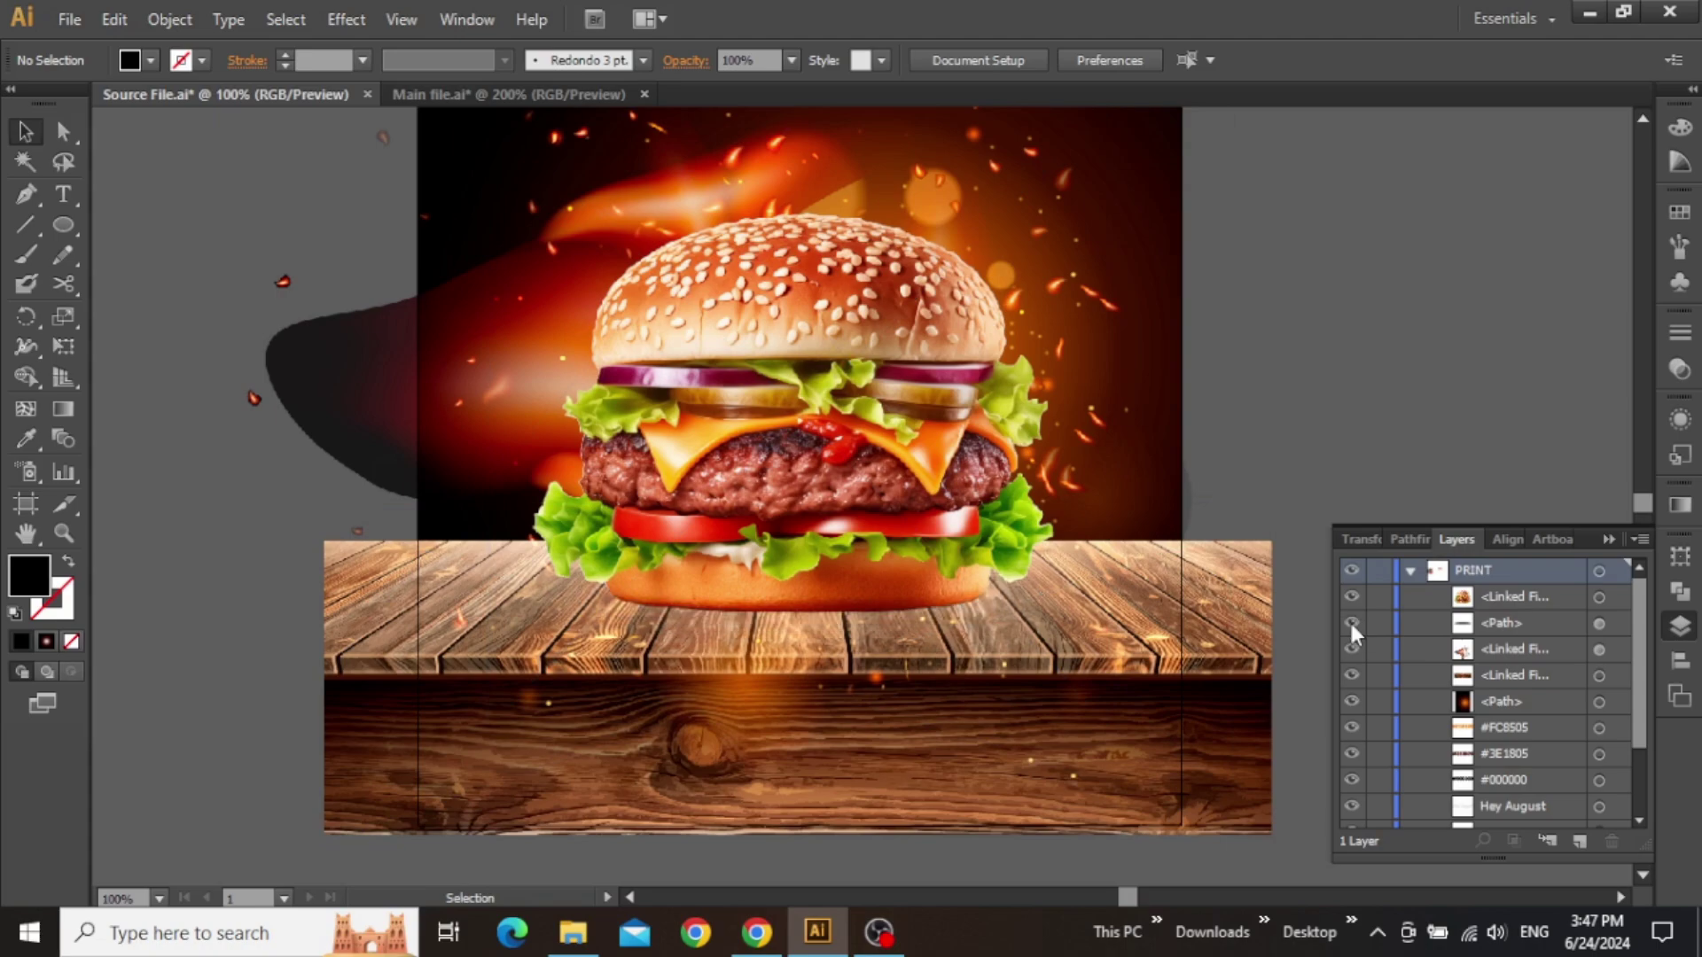
click(1352, 624)
click(1352, 624)
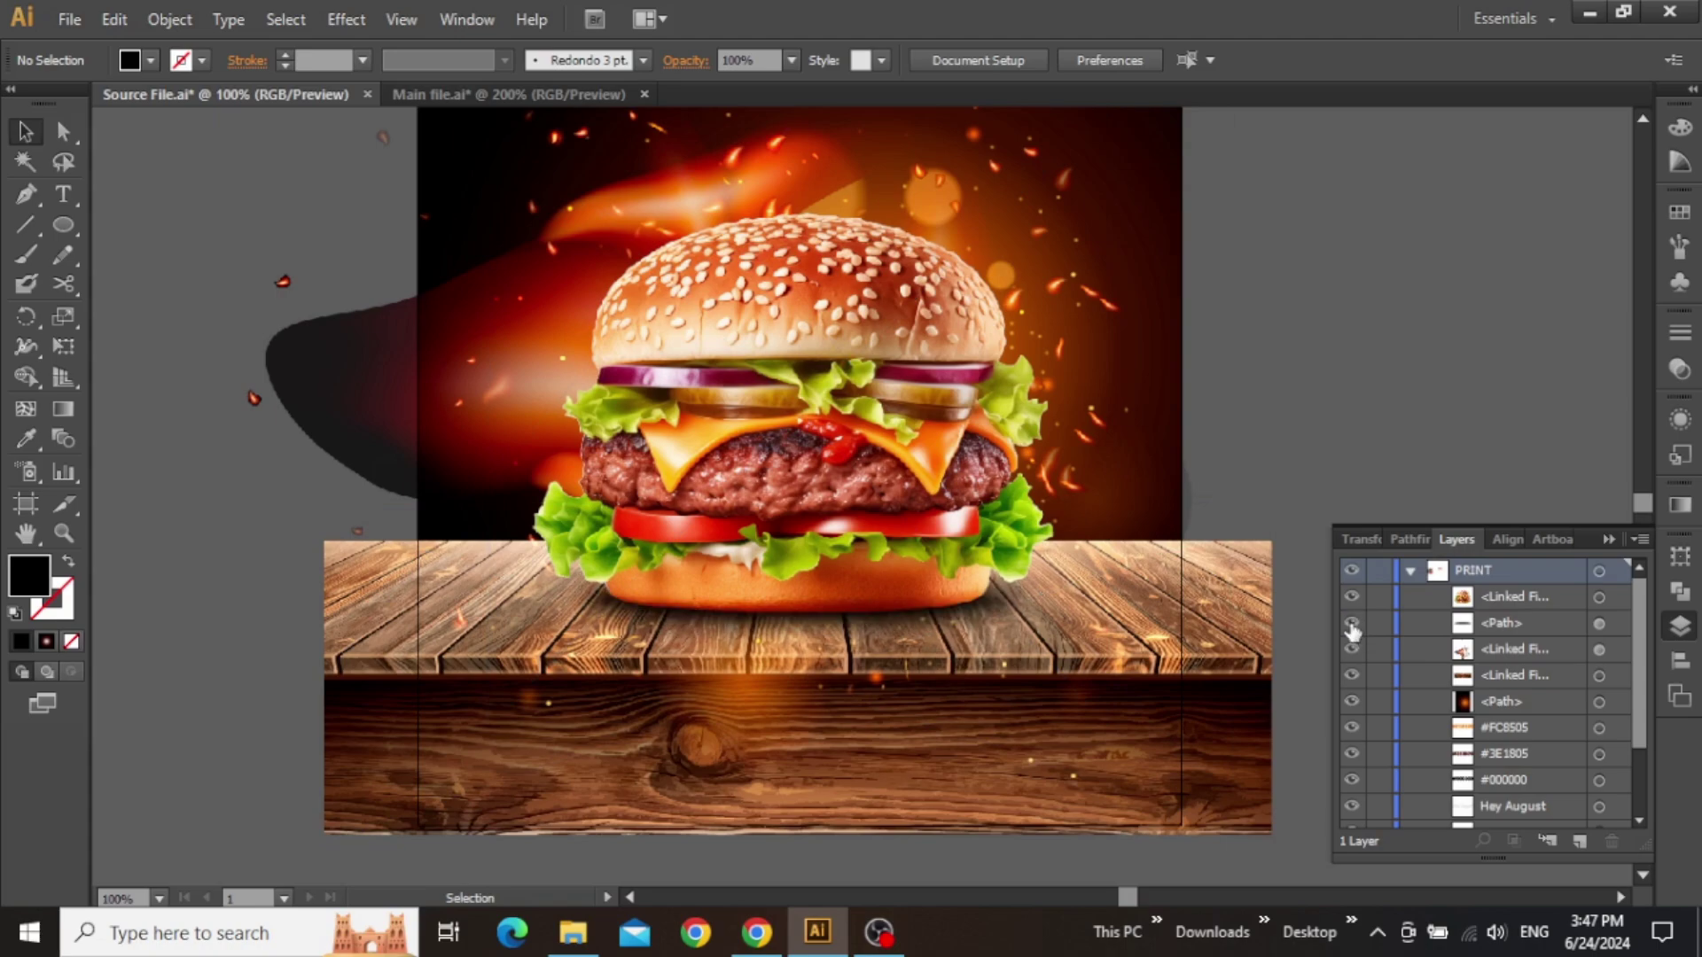
click(1599, 624)
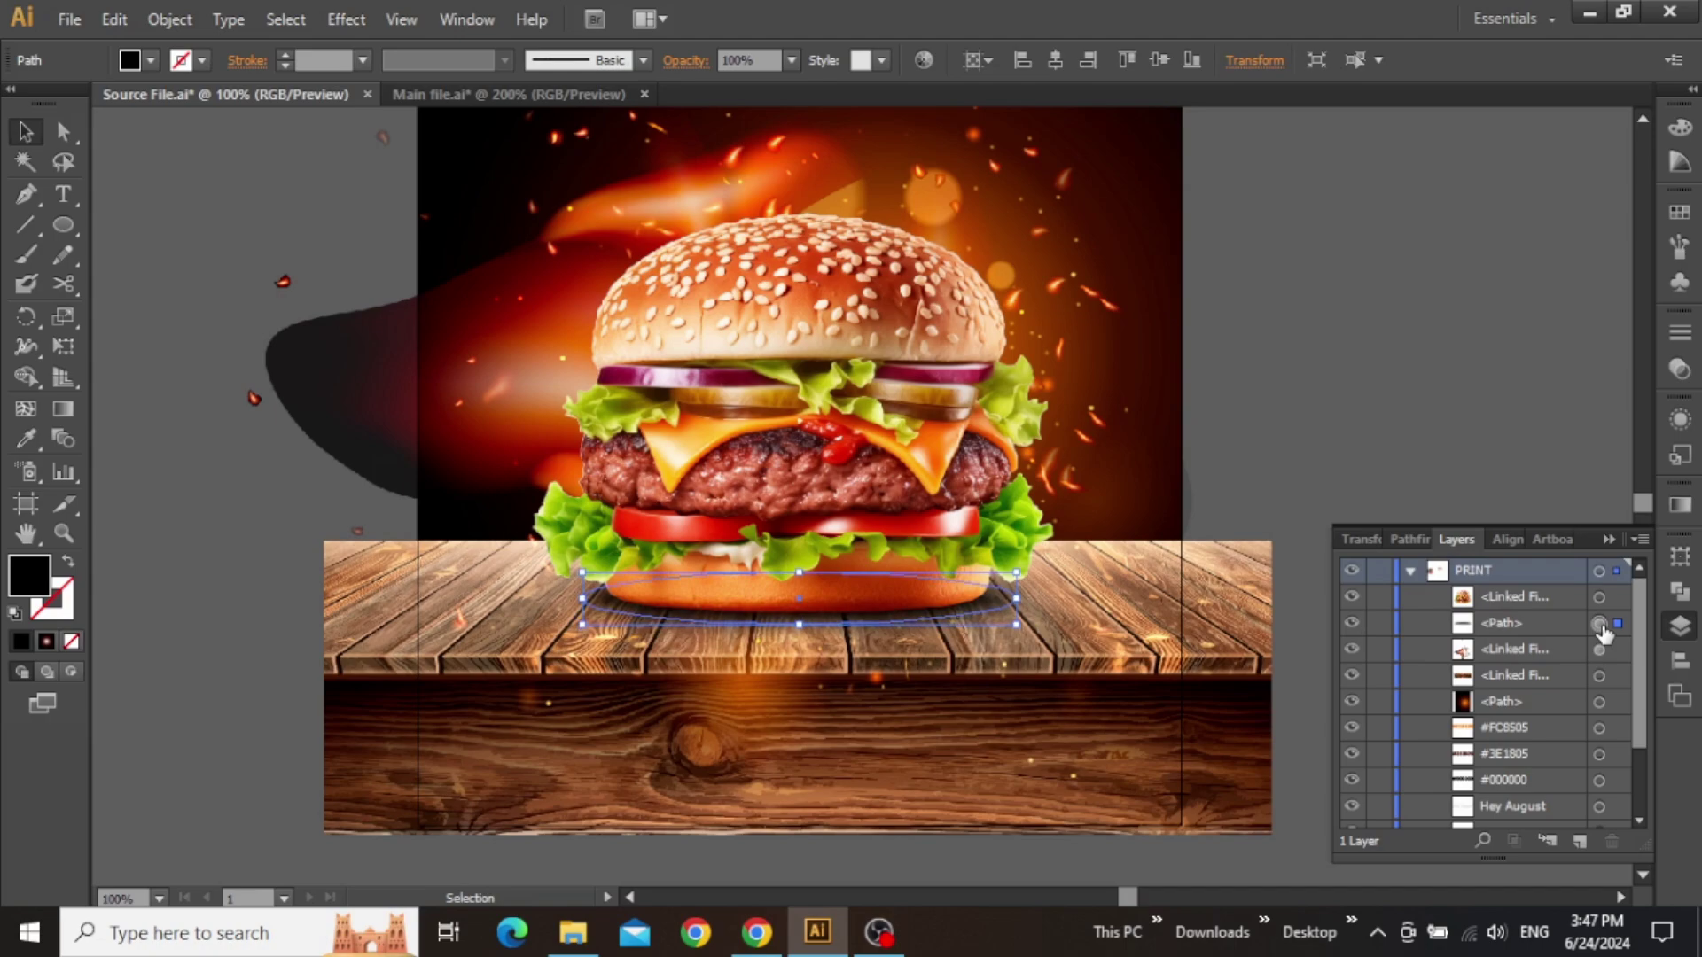
click(1402, 397)
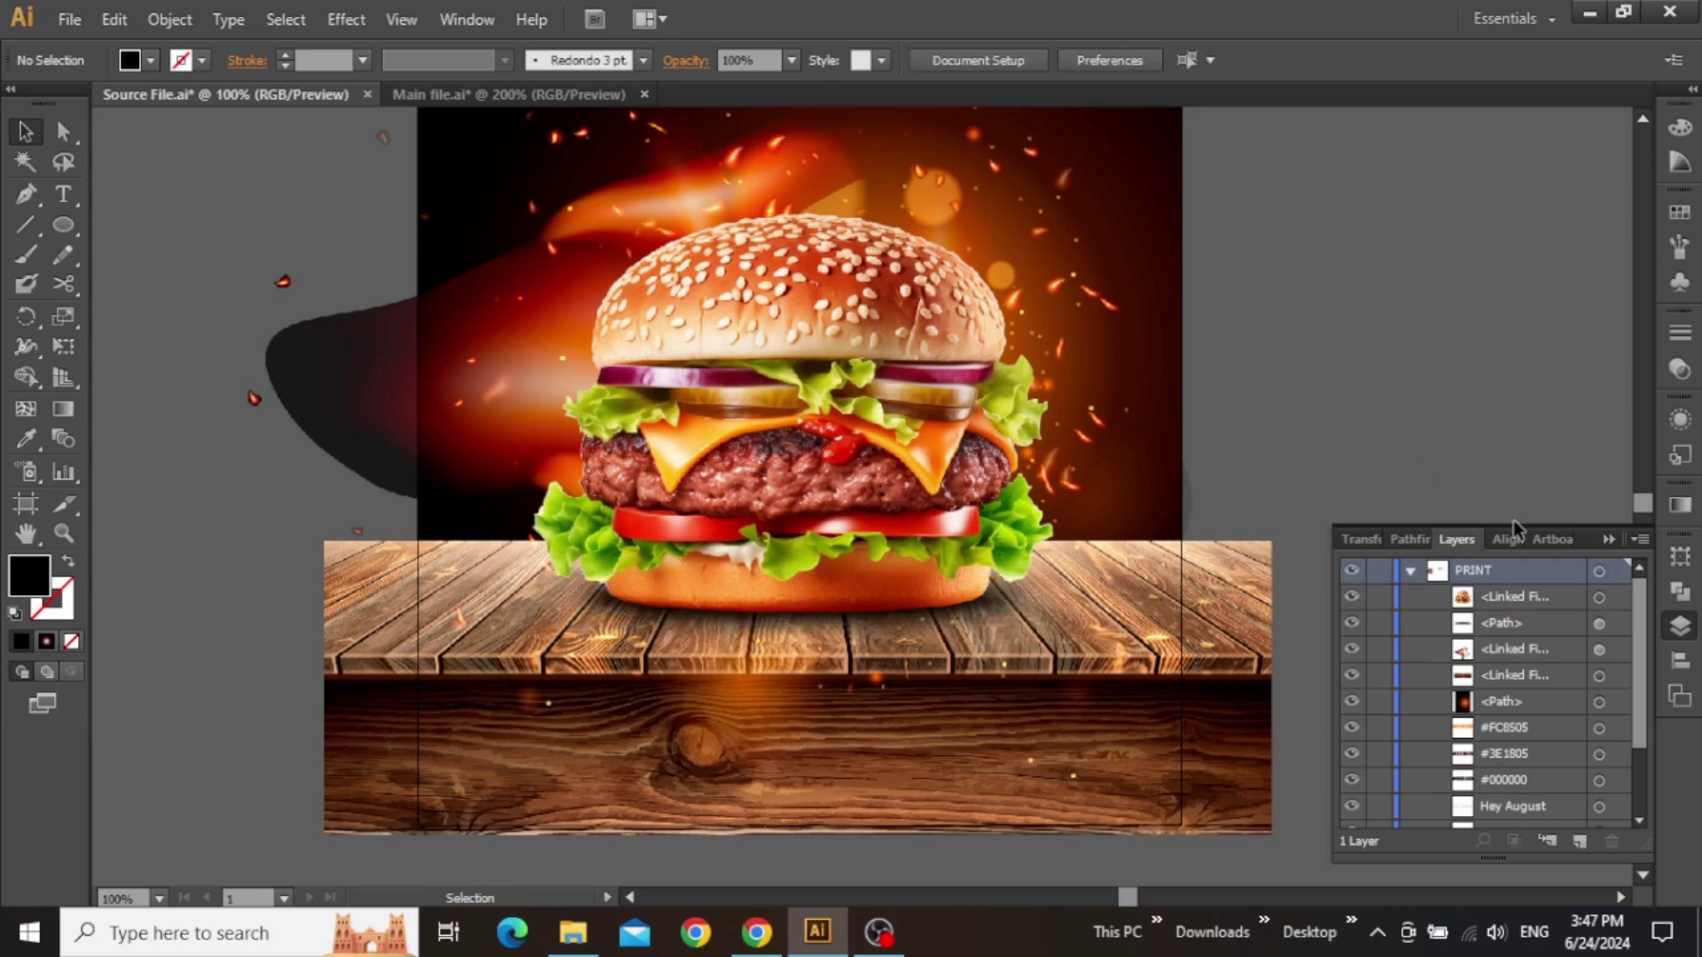
click(1606, 538)
- Copy the "CAPTURE IT" font sample and place the copy on the flyer above the burger
drag(1296, 381, 1363, 463)
key(ctrl+minus)
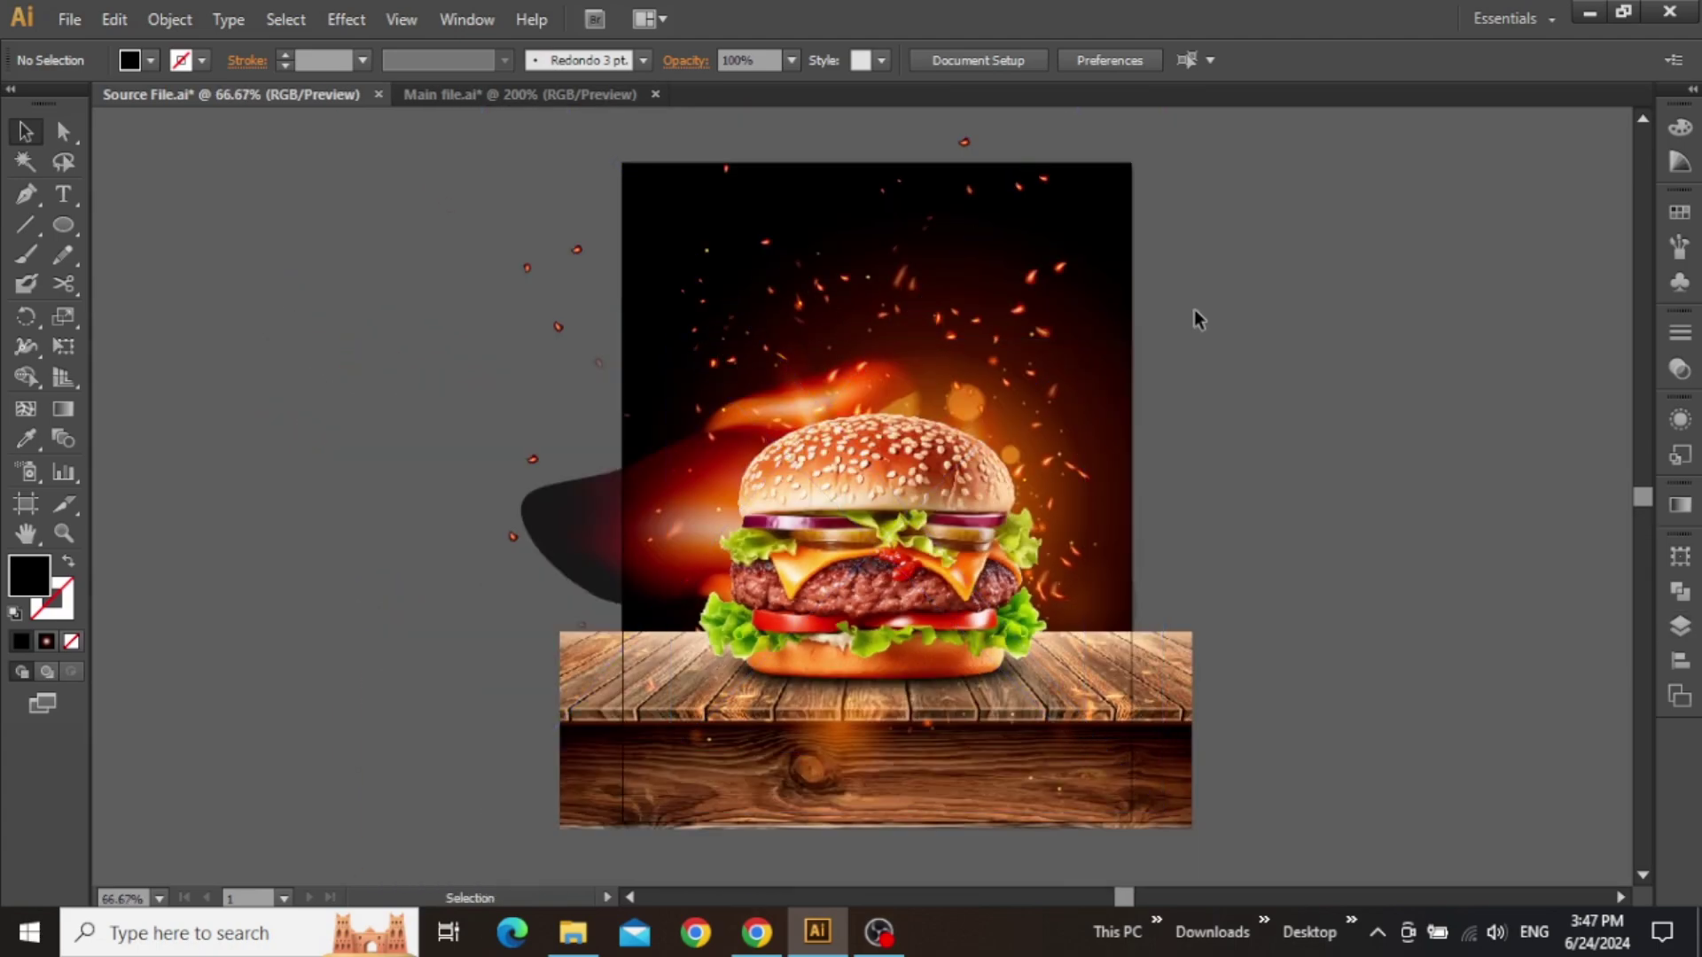
drag(1079, 298, 1071, 374)
key(ctrl+plus)
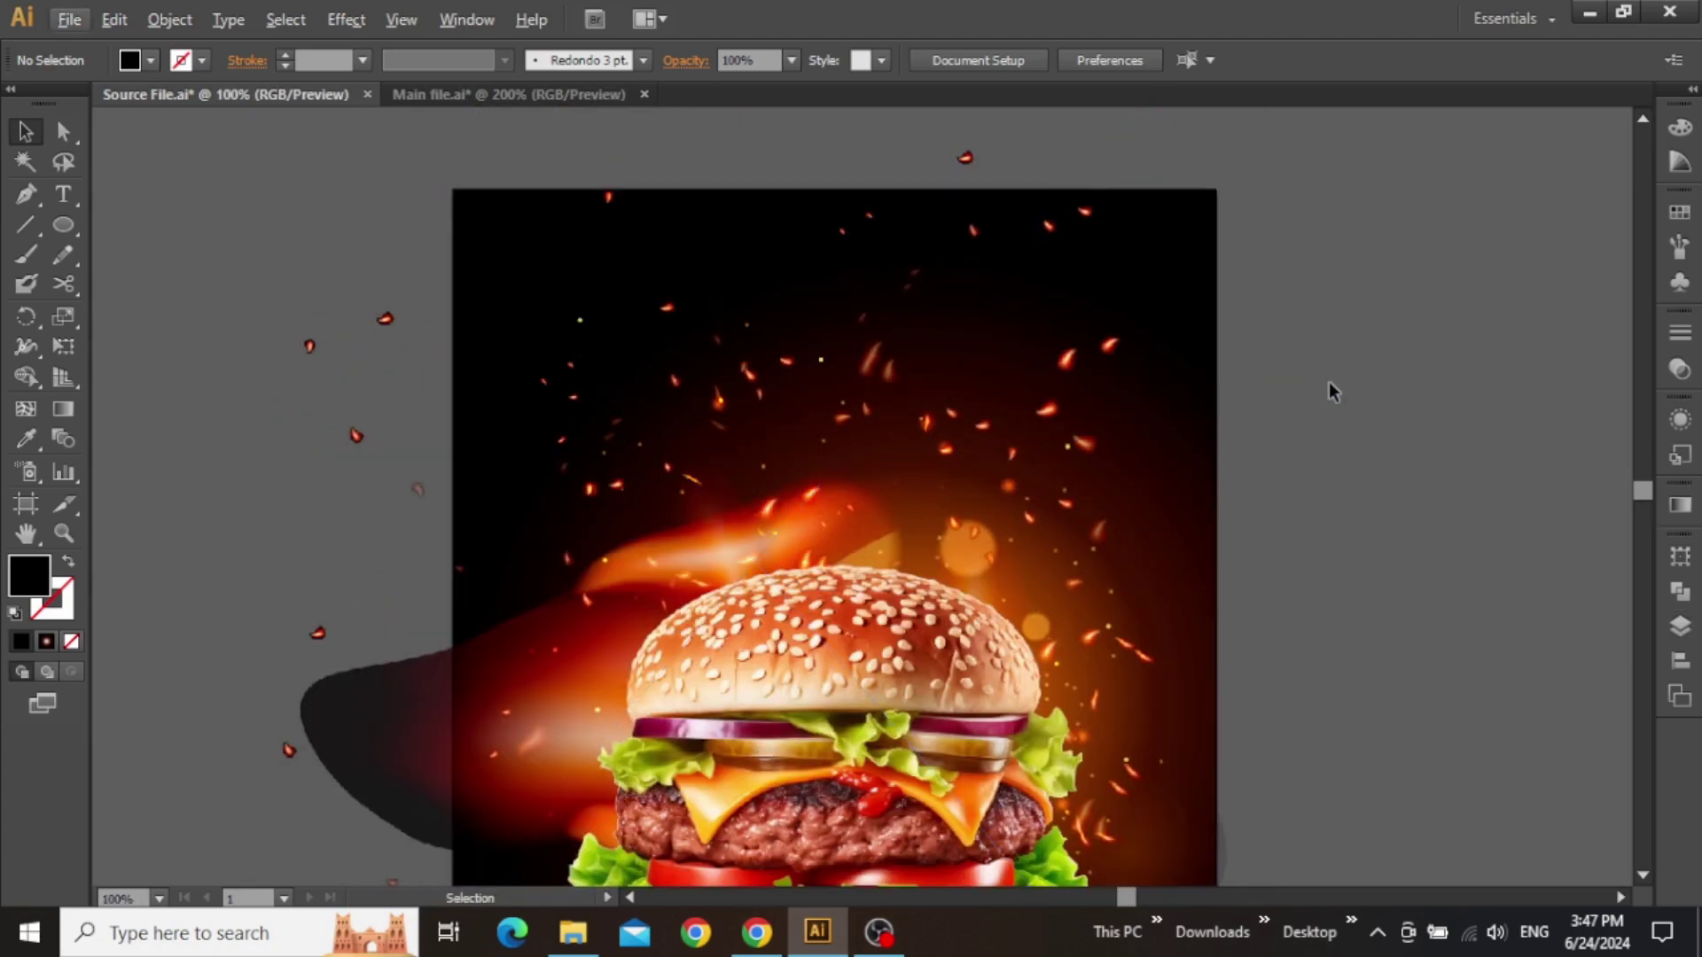
drag(1330, 387, 488, 483)
drag(1329, 308, 408, 469)
drag(1535, 418, 383, 353)
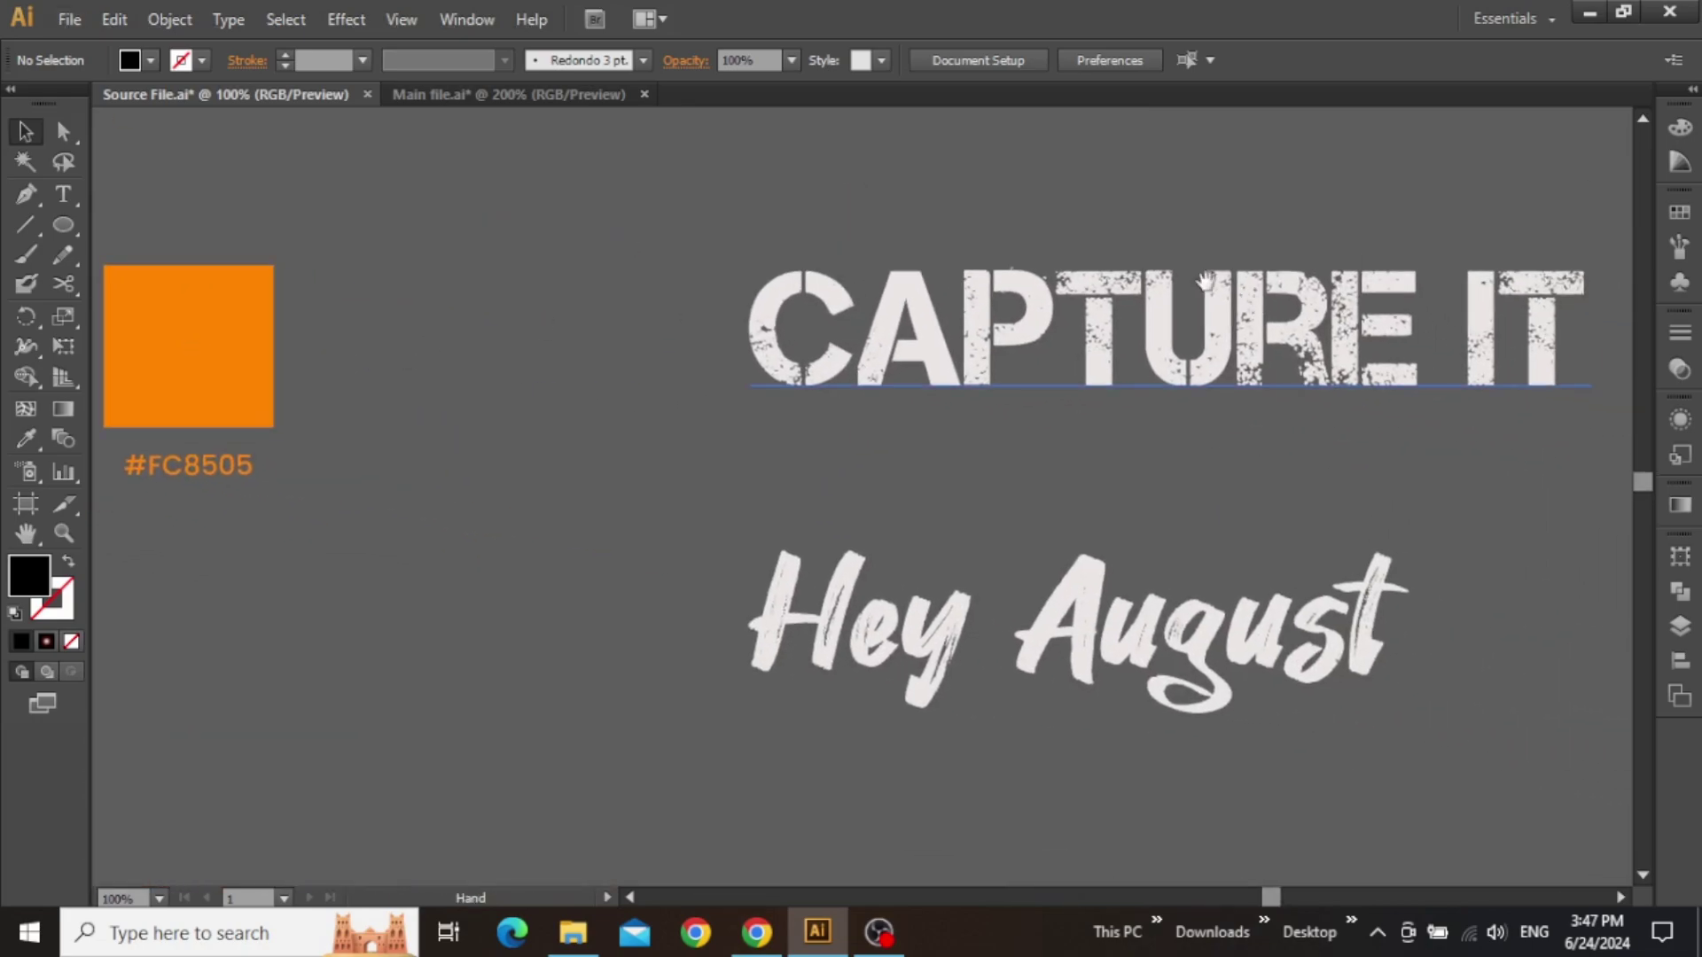
drag(1325, 456, 994, 436)
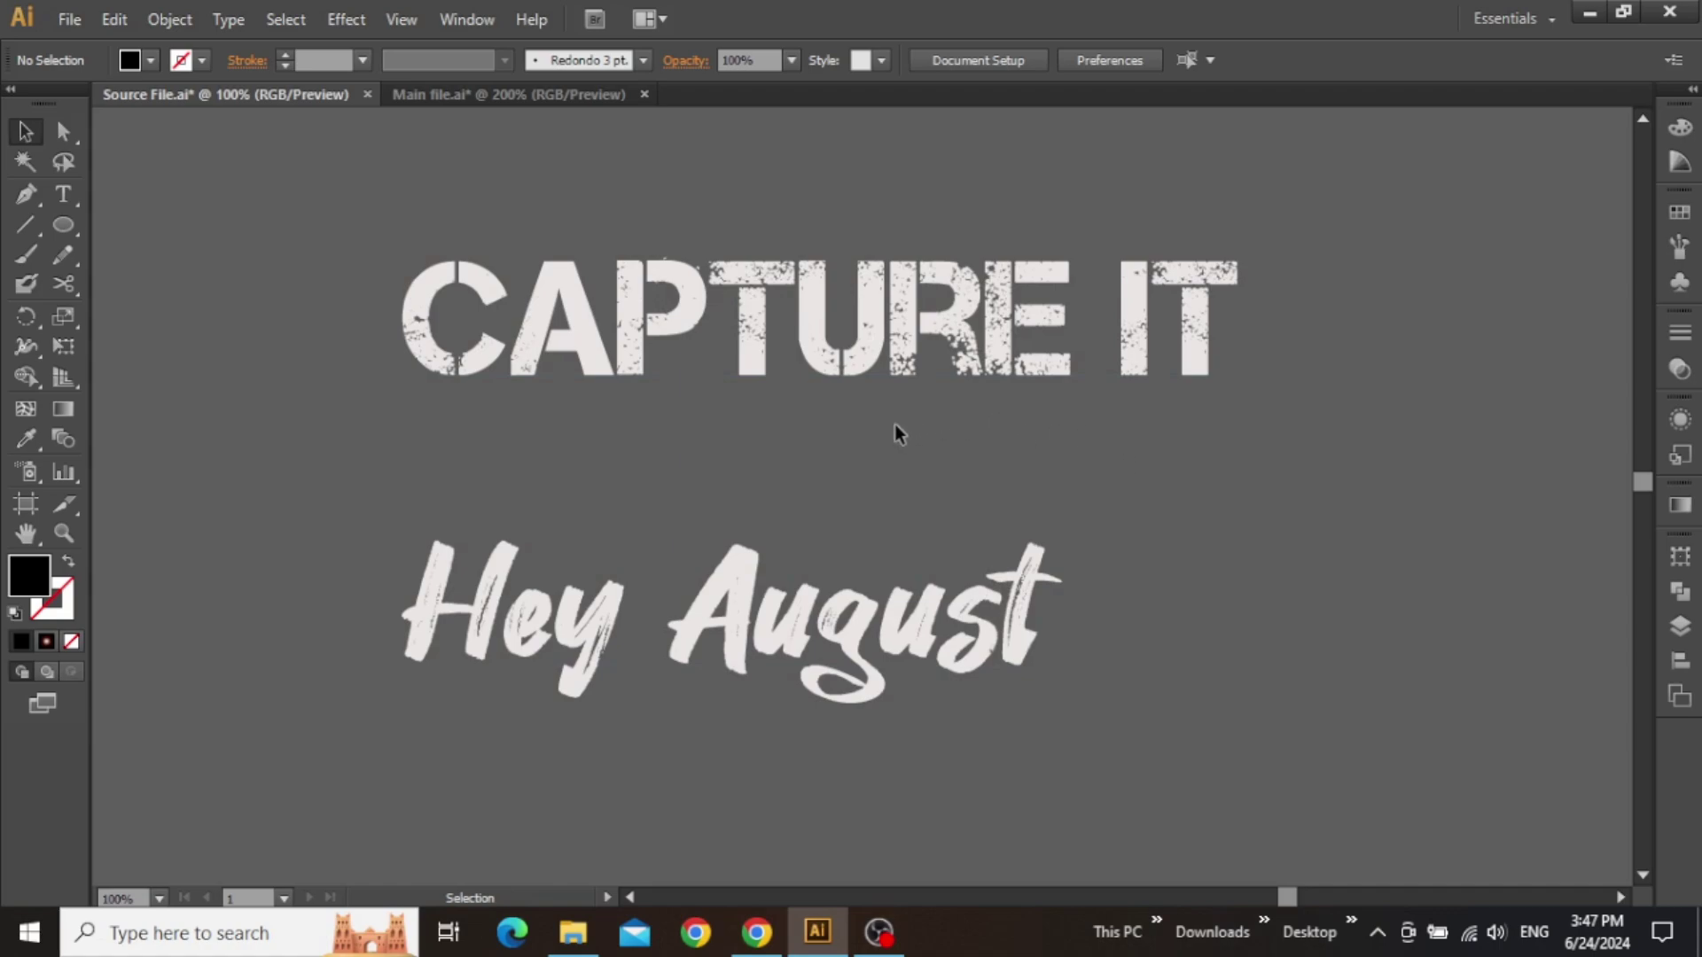
drag(530, 401, 655, 451)
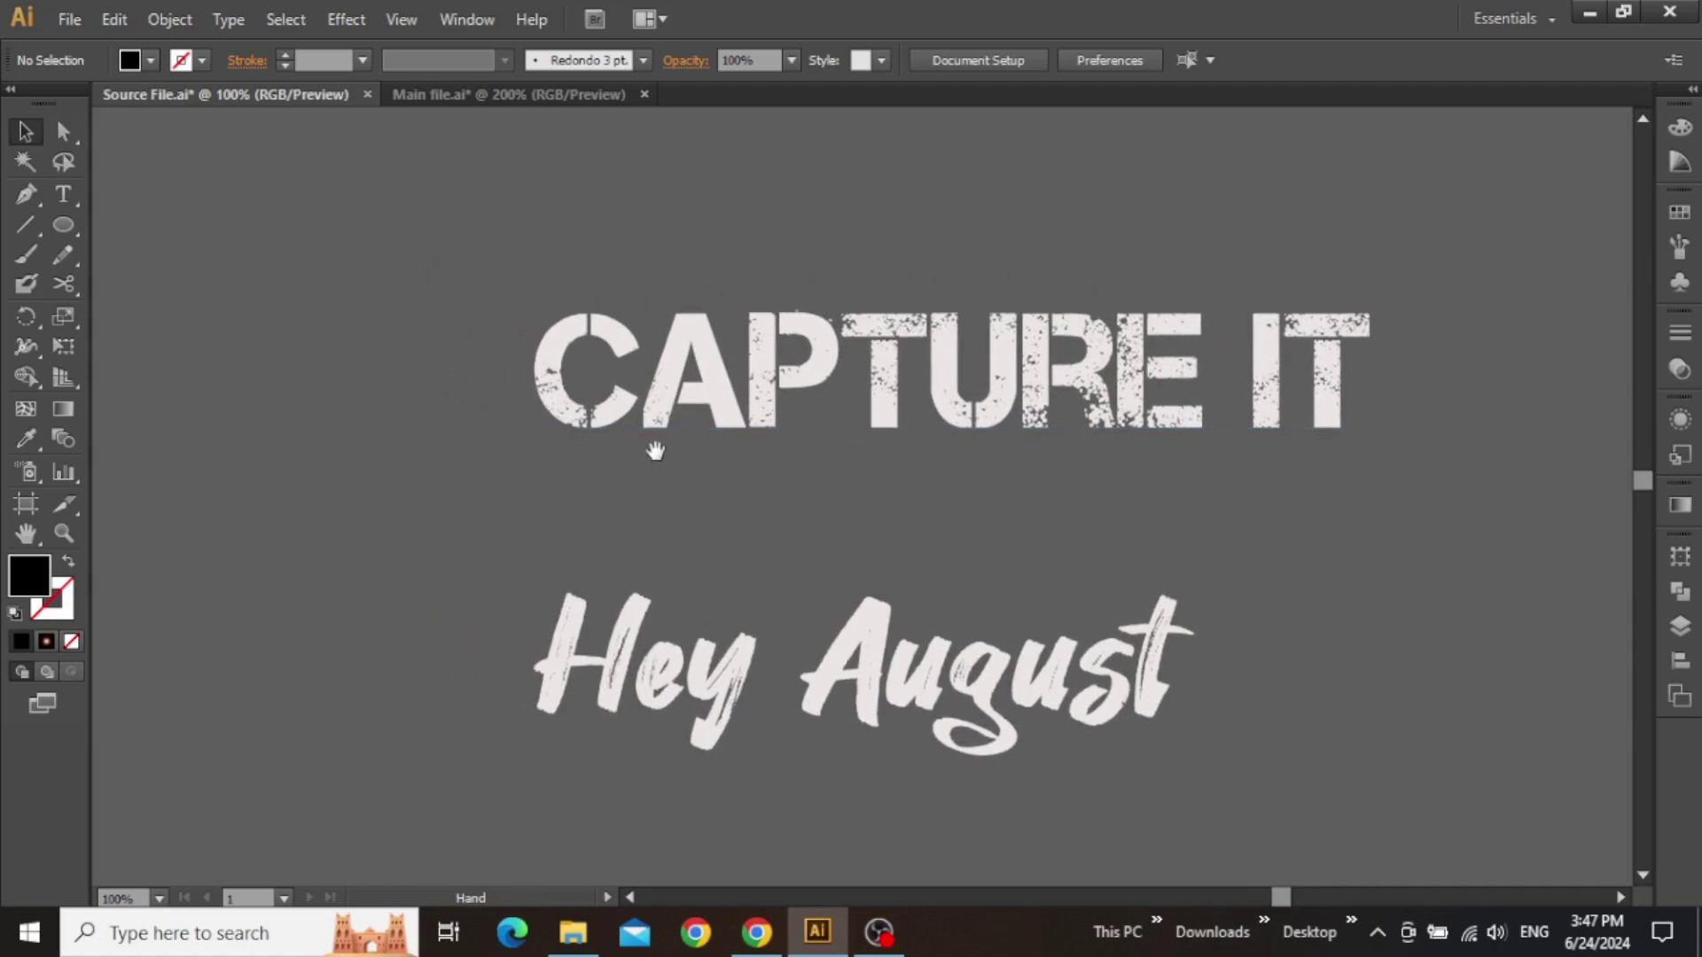
click(773, 427)
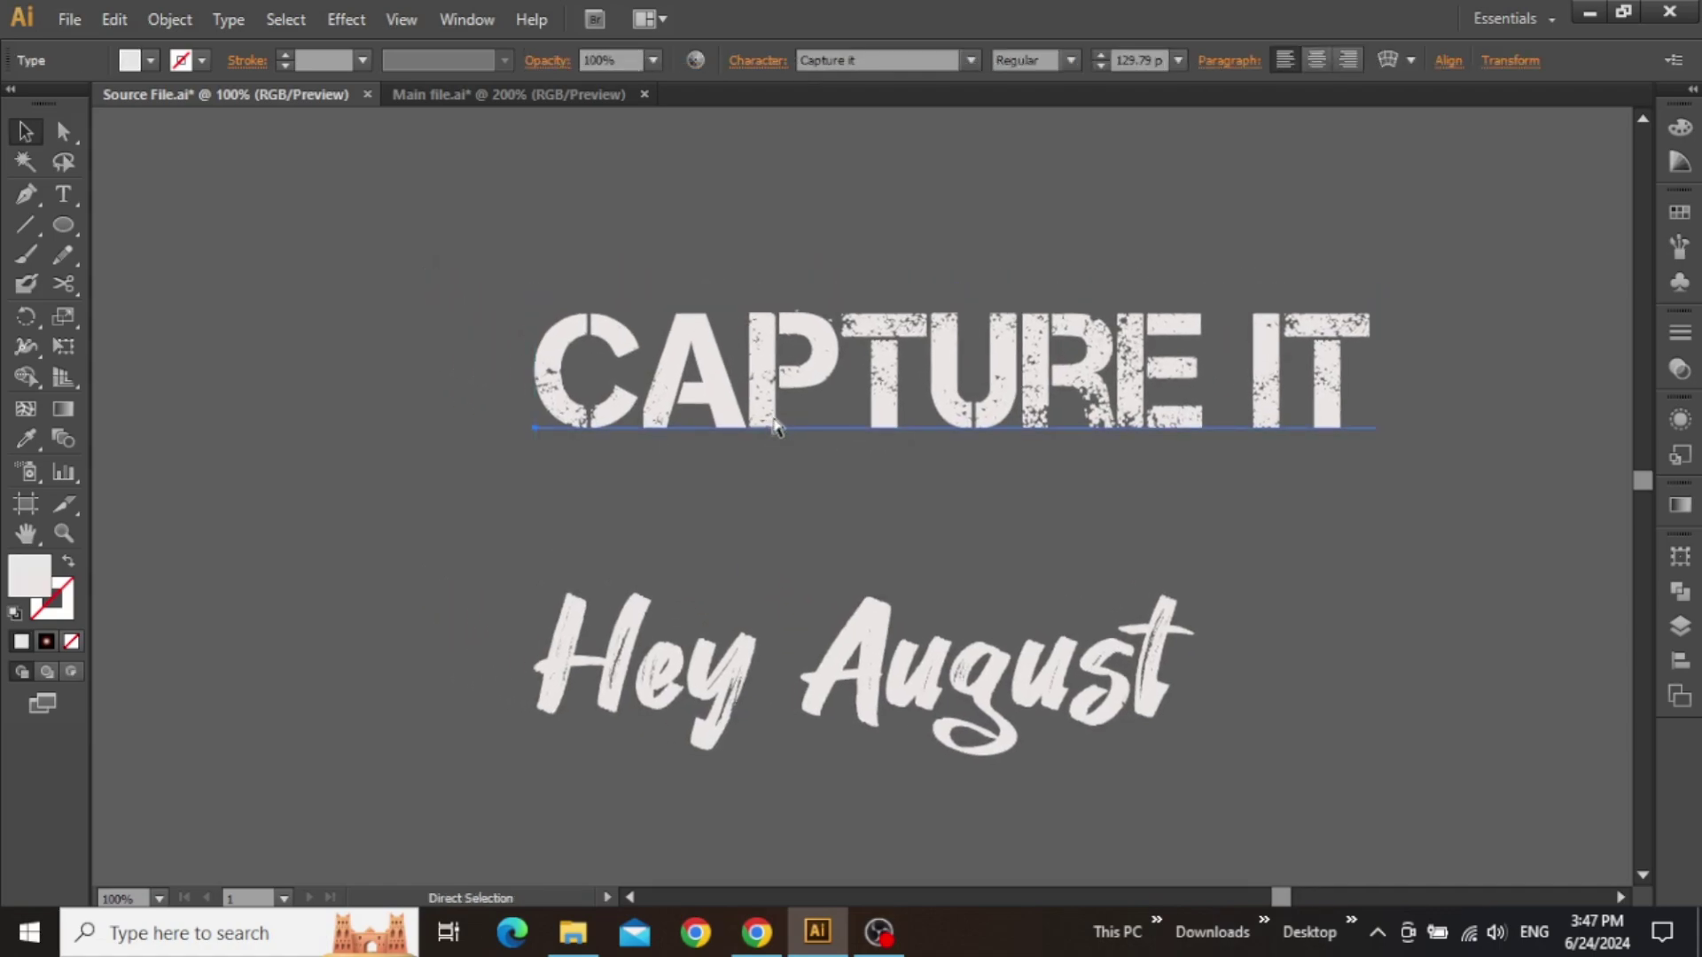
click(651, 478)
scroll(653, 482, down, 3)
scroll(395, 487, left, 10)
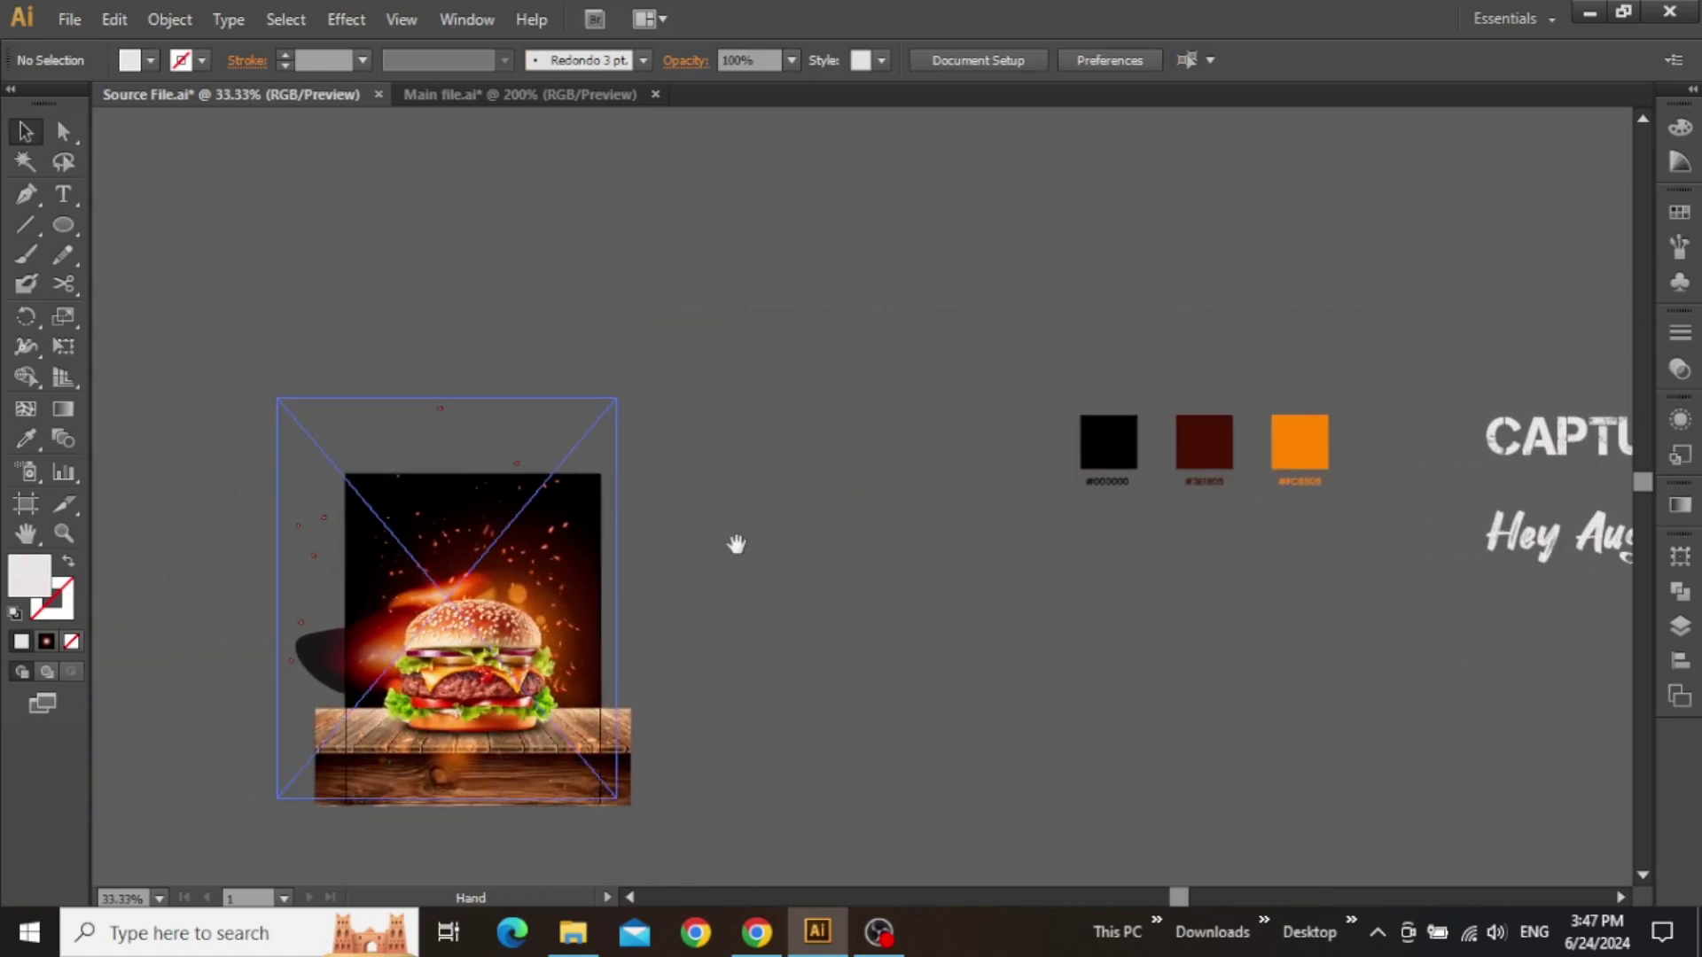
scroll(871, 460, up, 2)
drag(813, 446, 795, 499)
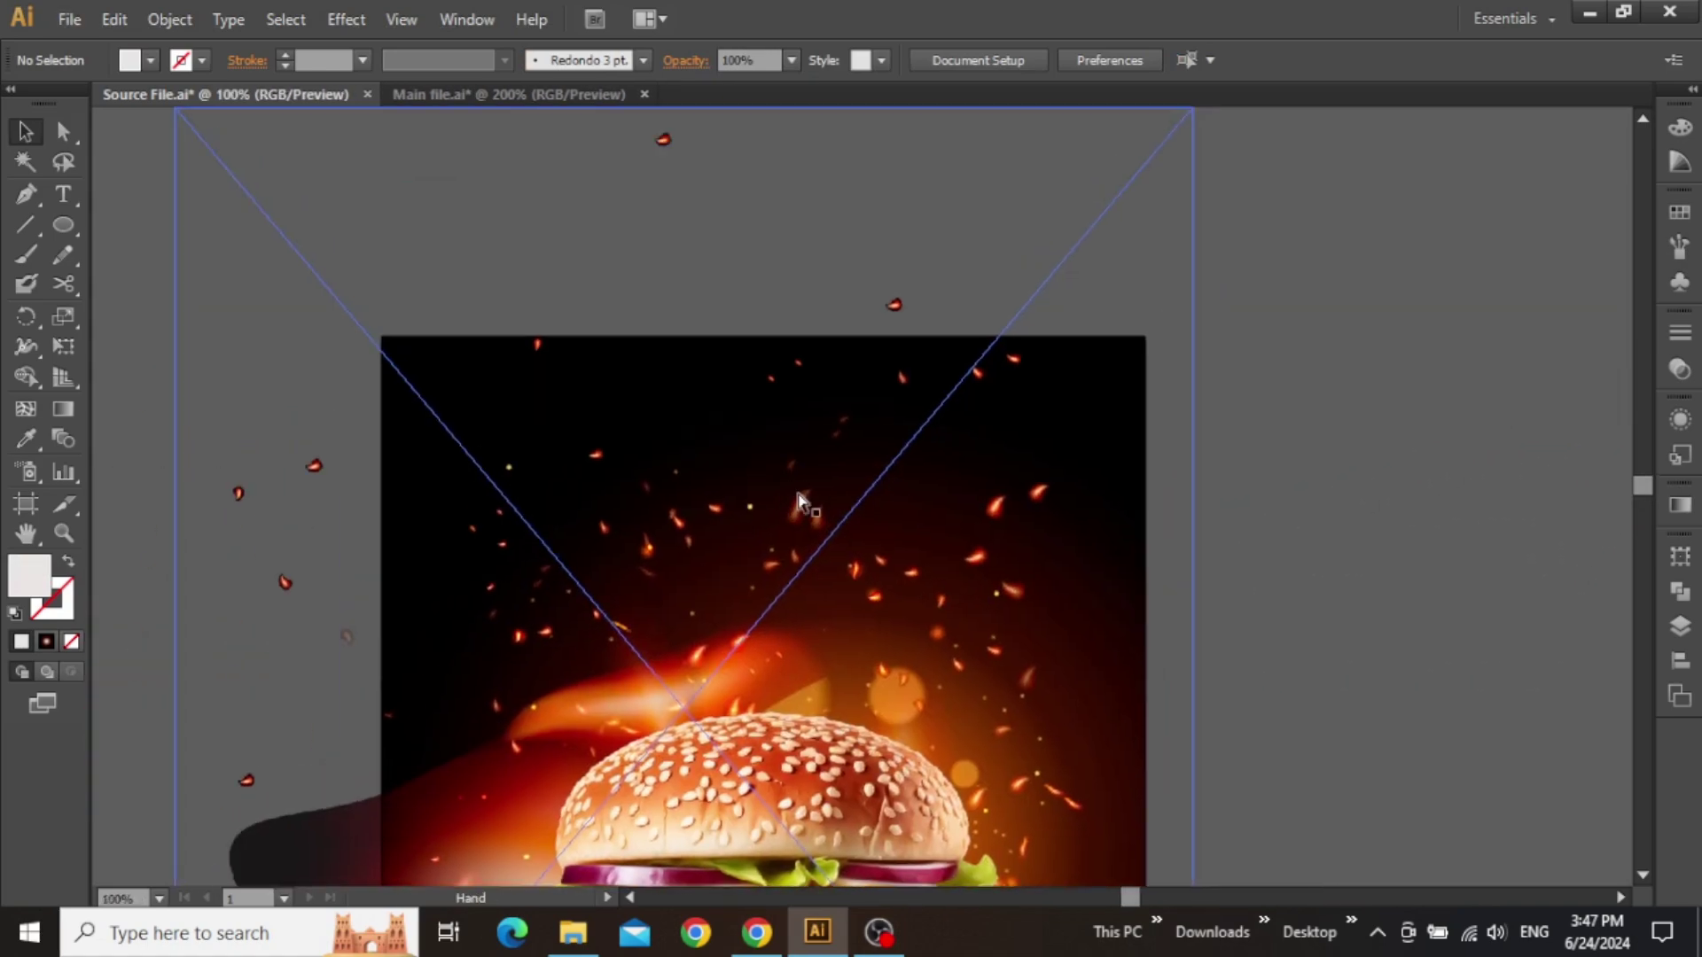
text(CAPTURE IT)
- Replace the copied "CAPTURE IT" text above the burger with "BURGER"
double_click(795, 499)
key(ctrl+a)
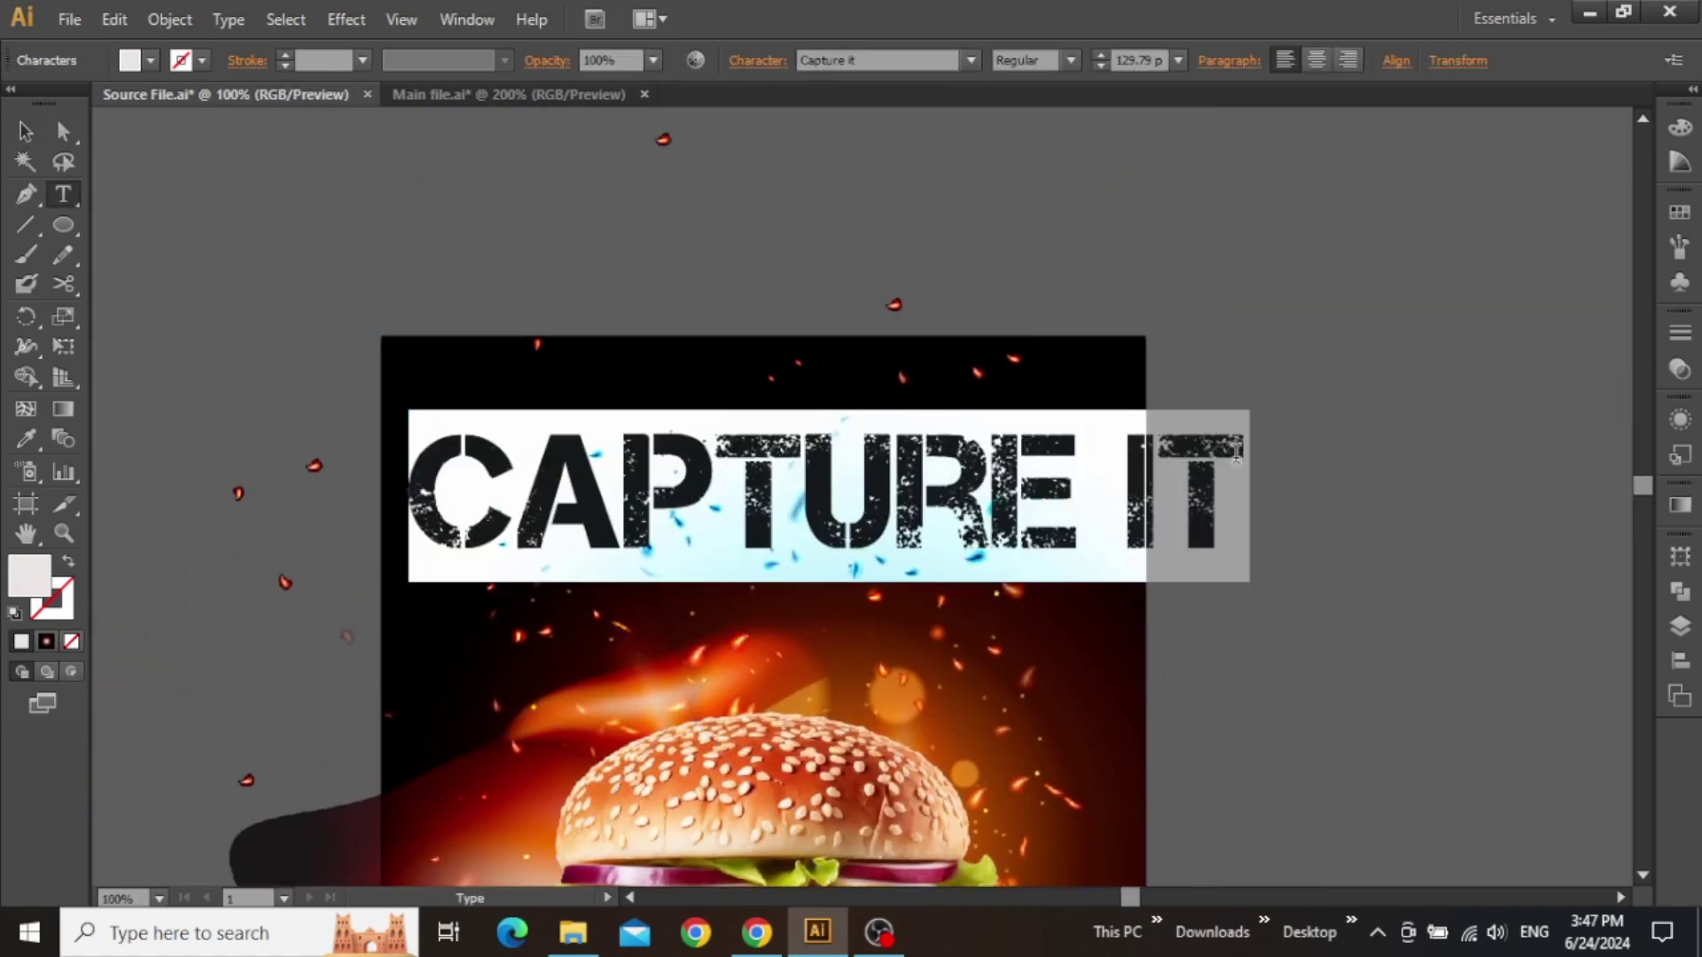
text(BURGER)
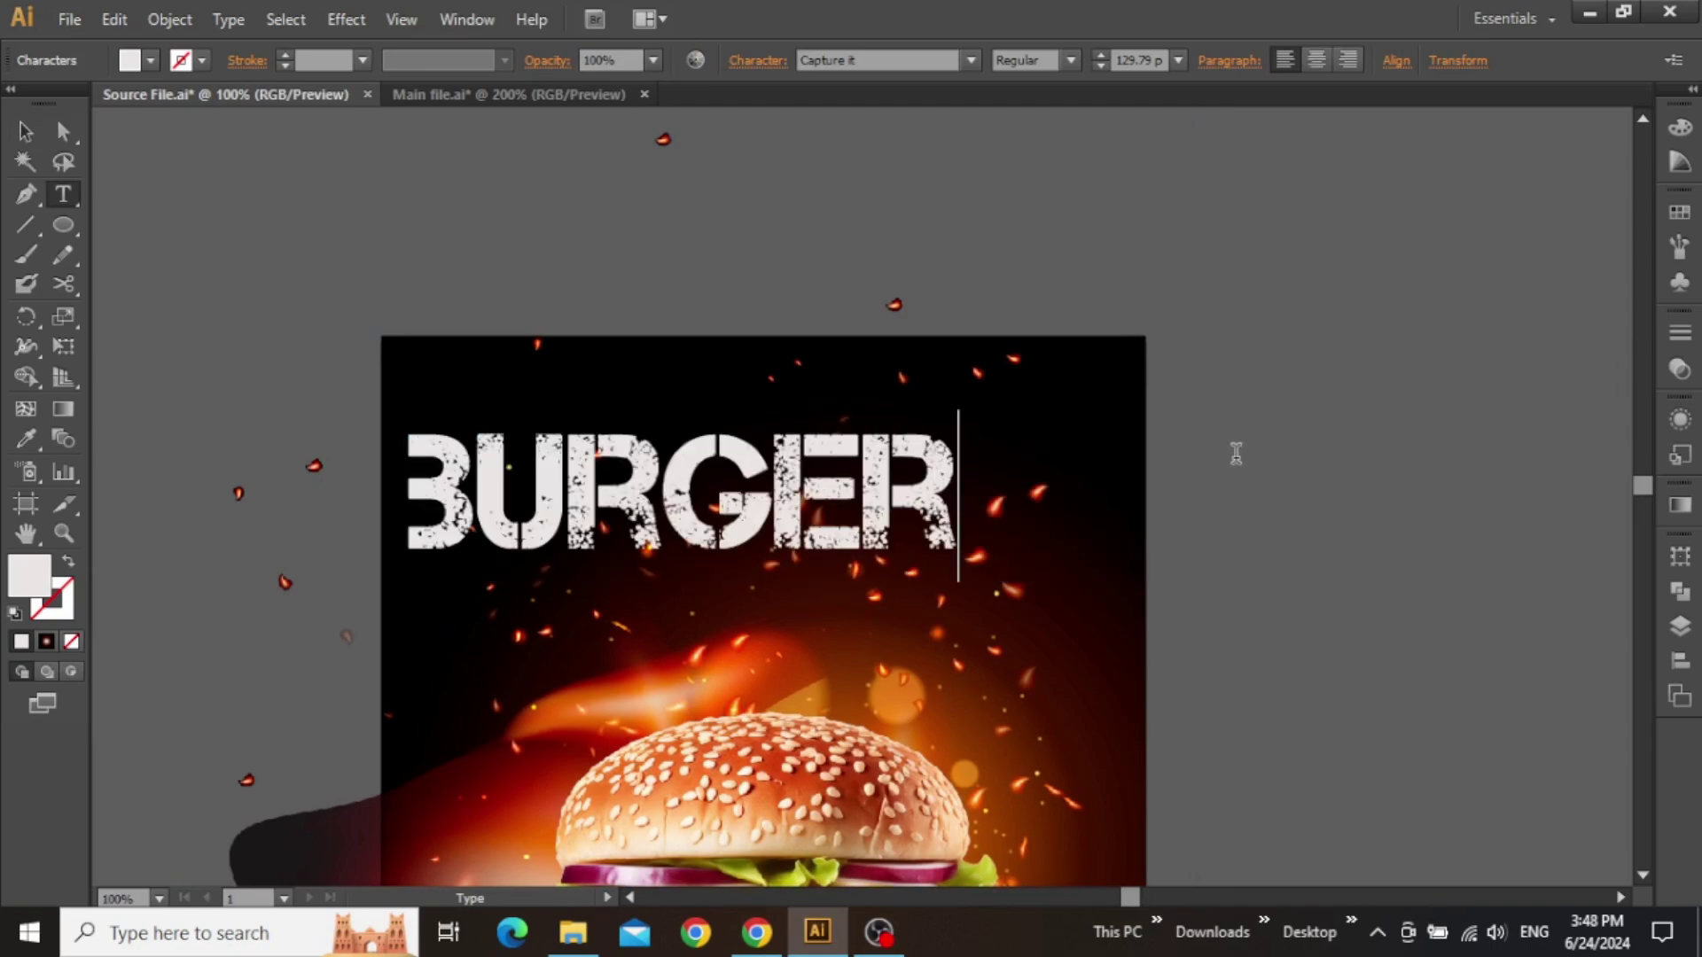
key(Escape)
- Center the BURGER headline horizontally on the artboard and scale it down proportionally to about 117.46 pt
drag(1237, 458, 1162, 321)
drag(827, 373, 926, 450)
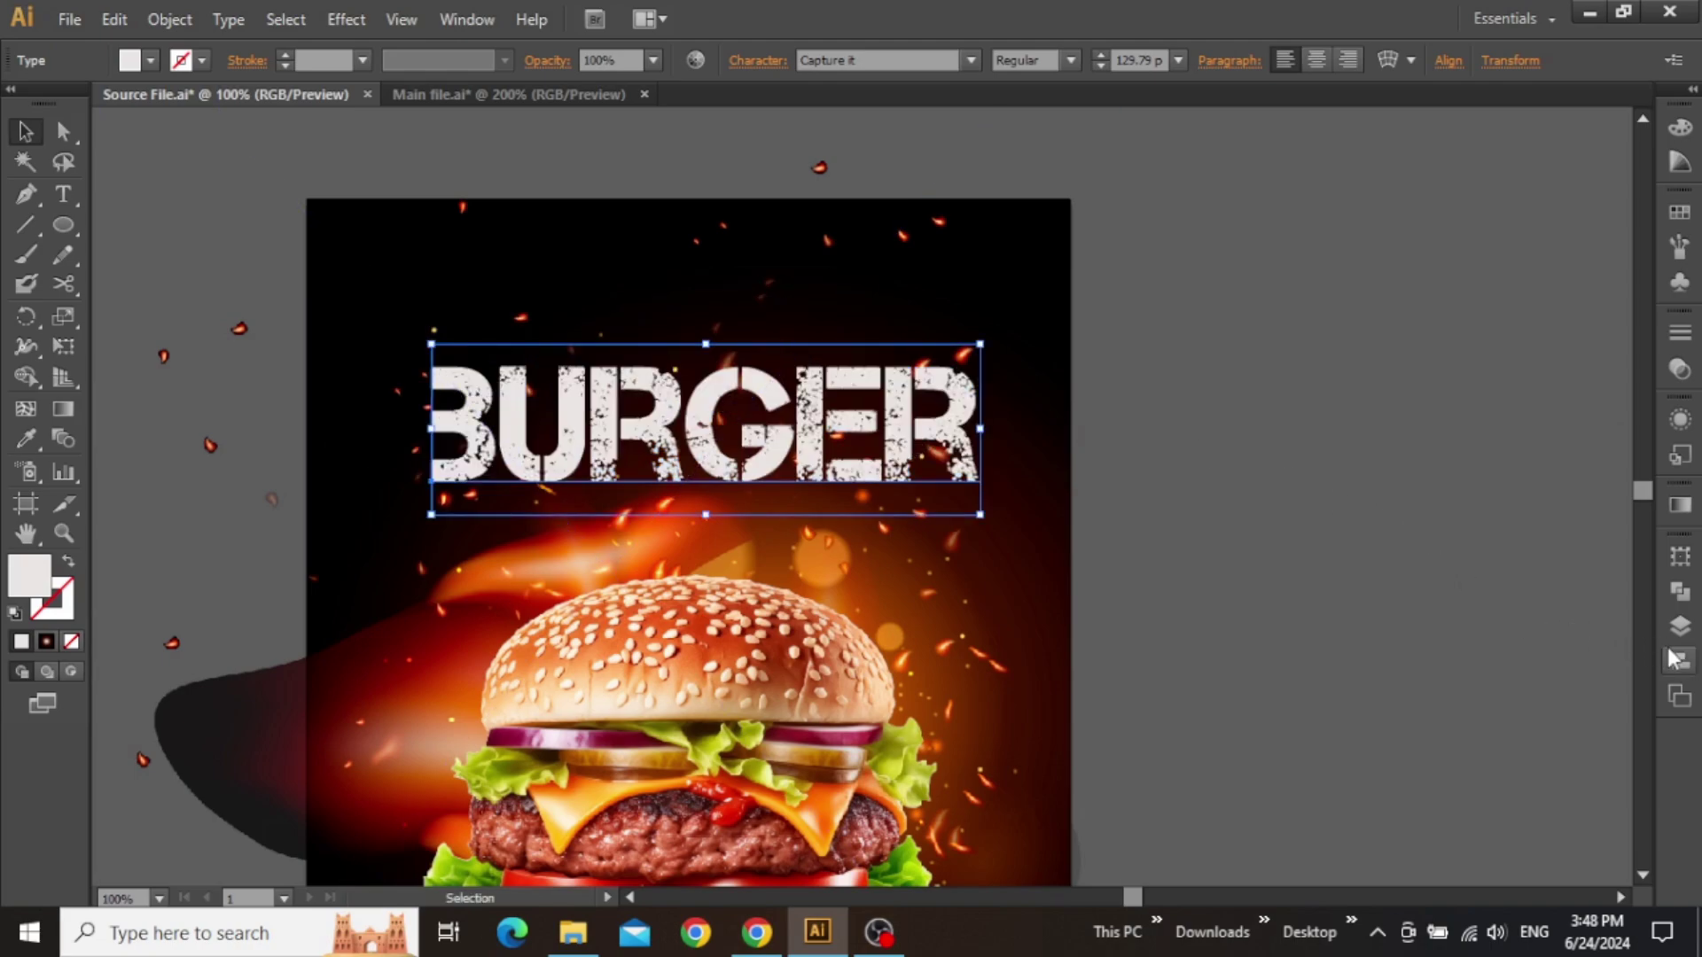
click(1680, 660)
click(1433, 595)
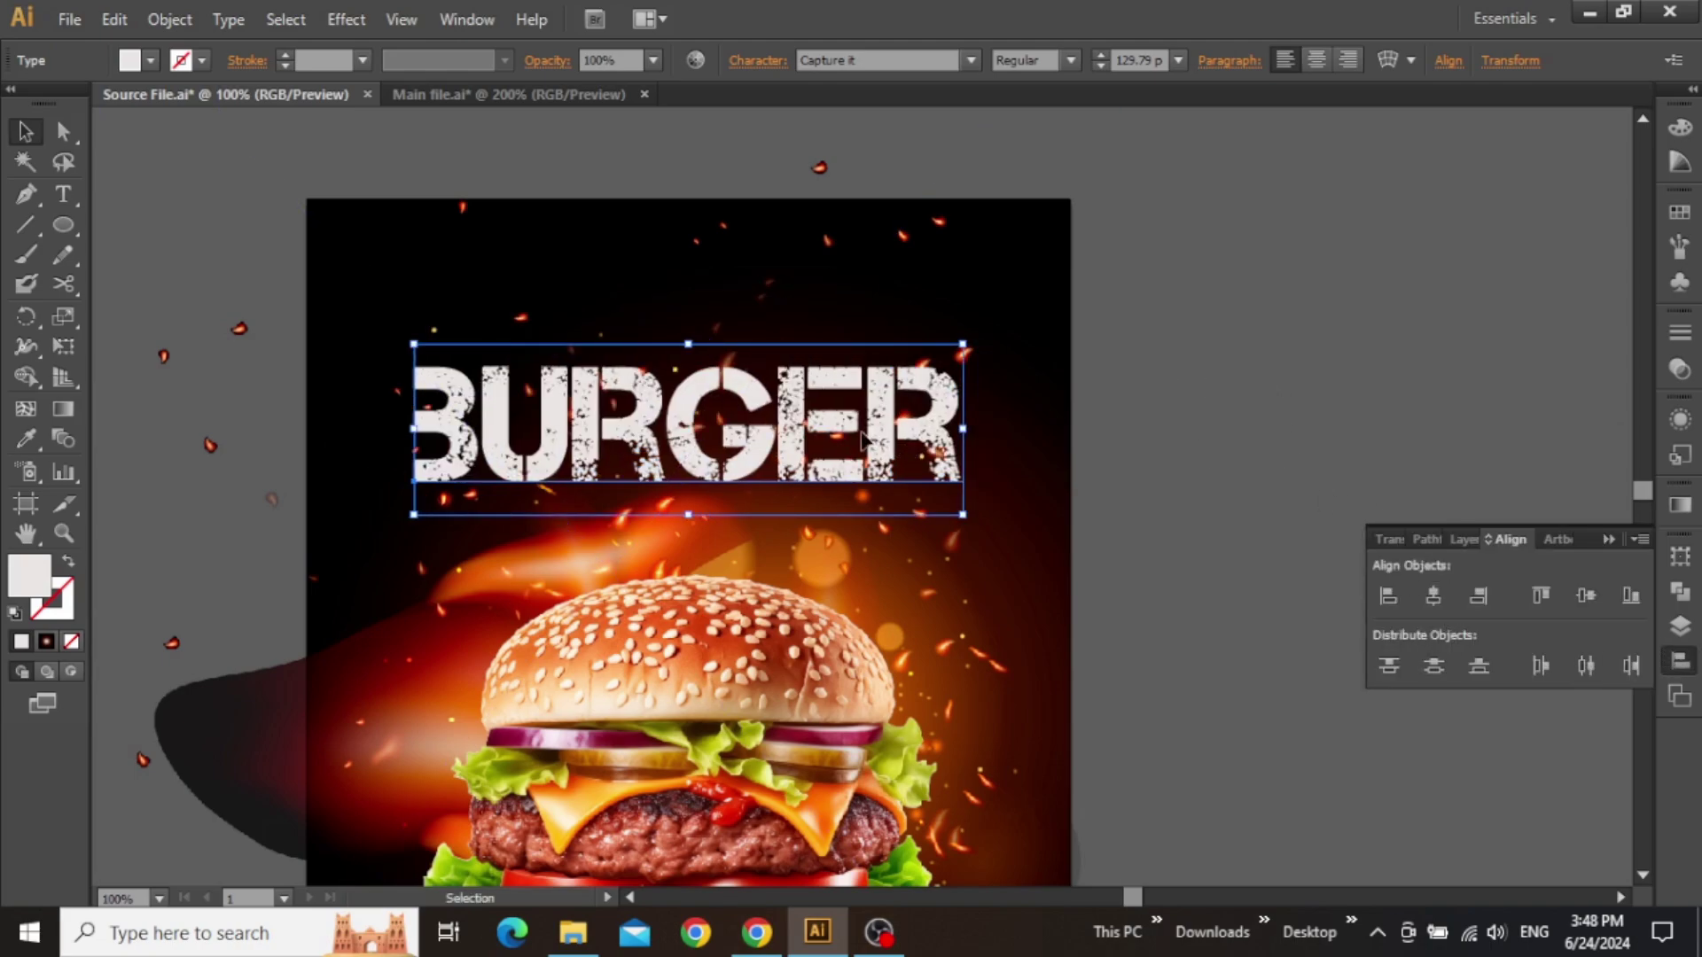
drag(688, 514, 684, 497)
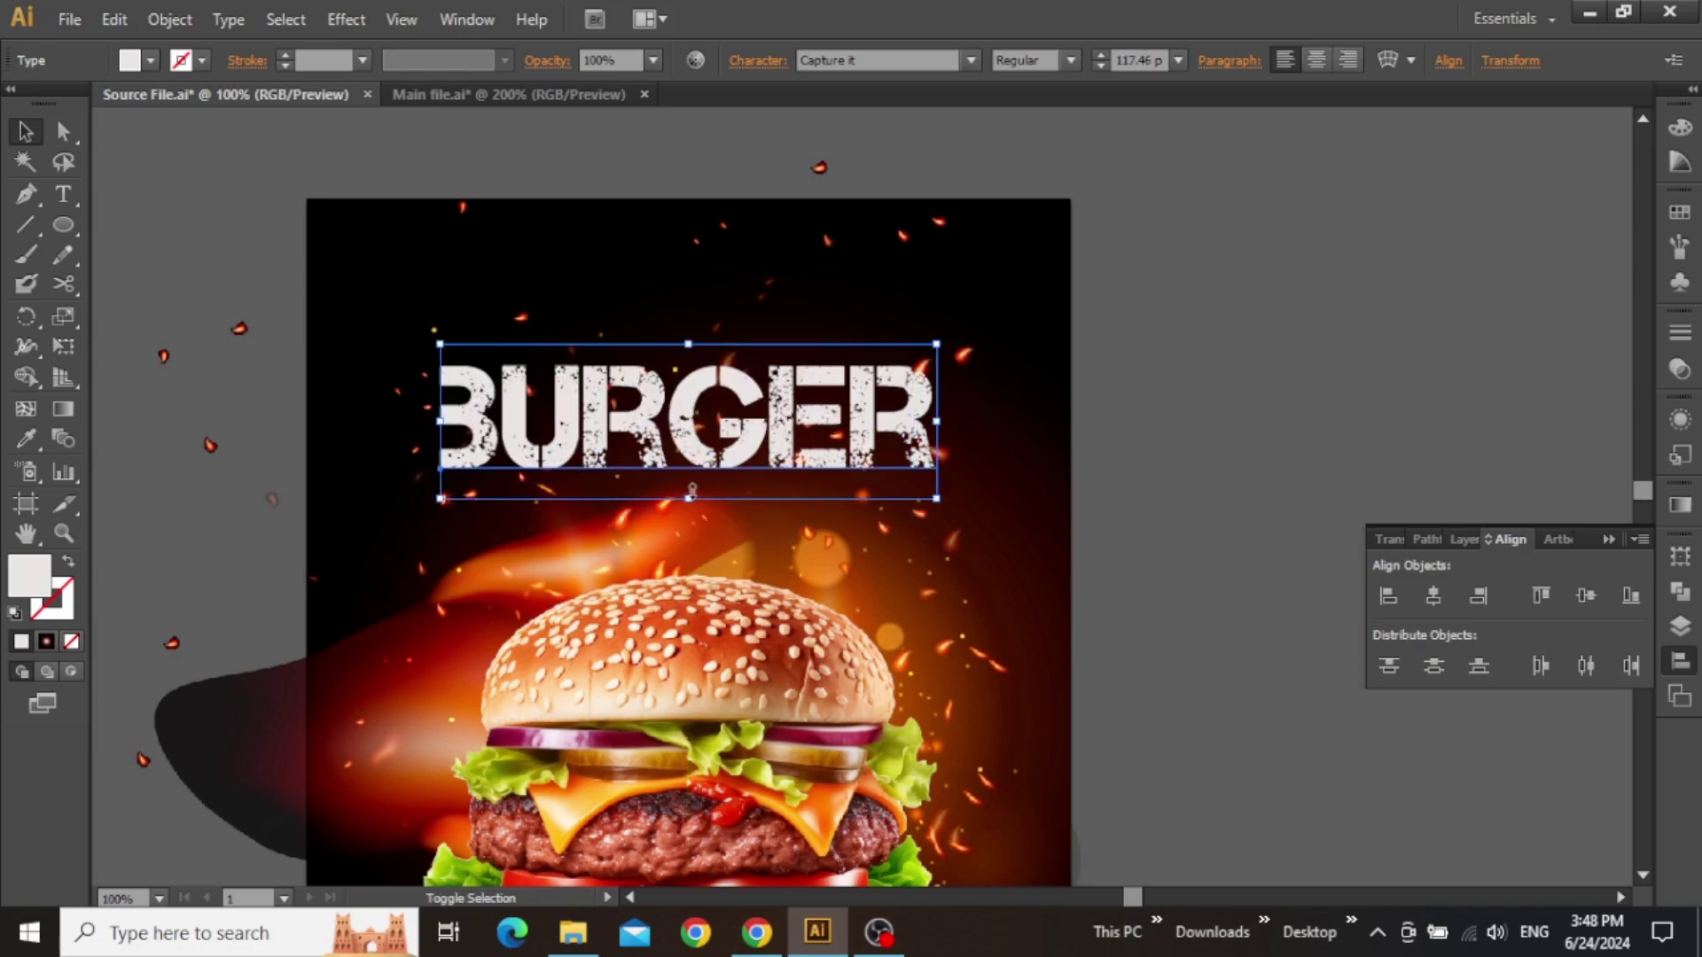
- Duplicate the BURGER headline down to its lower left and change the copy's text to "SUPER"
drag(854, 419, 823, 503)
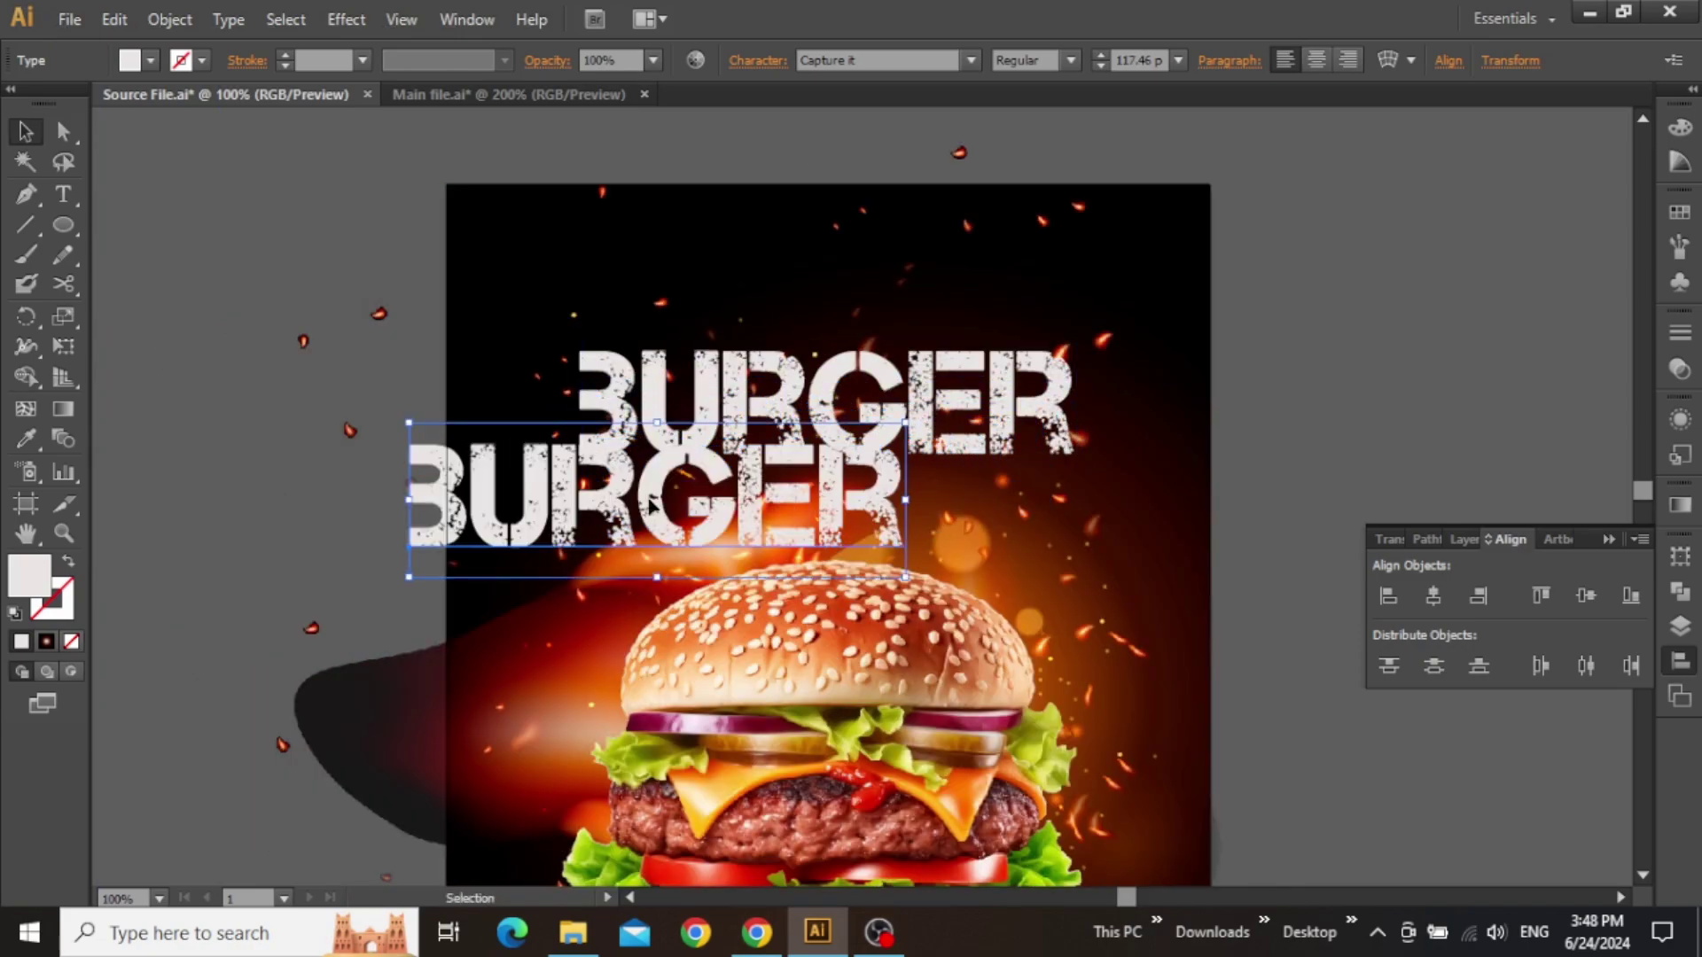
key(t)
click(630, 505)
key(ctrl+a)
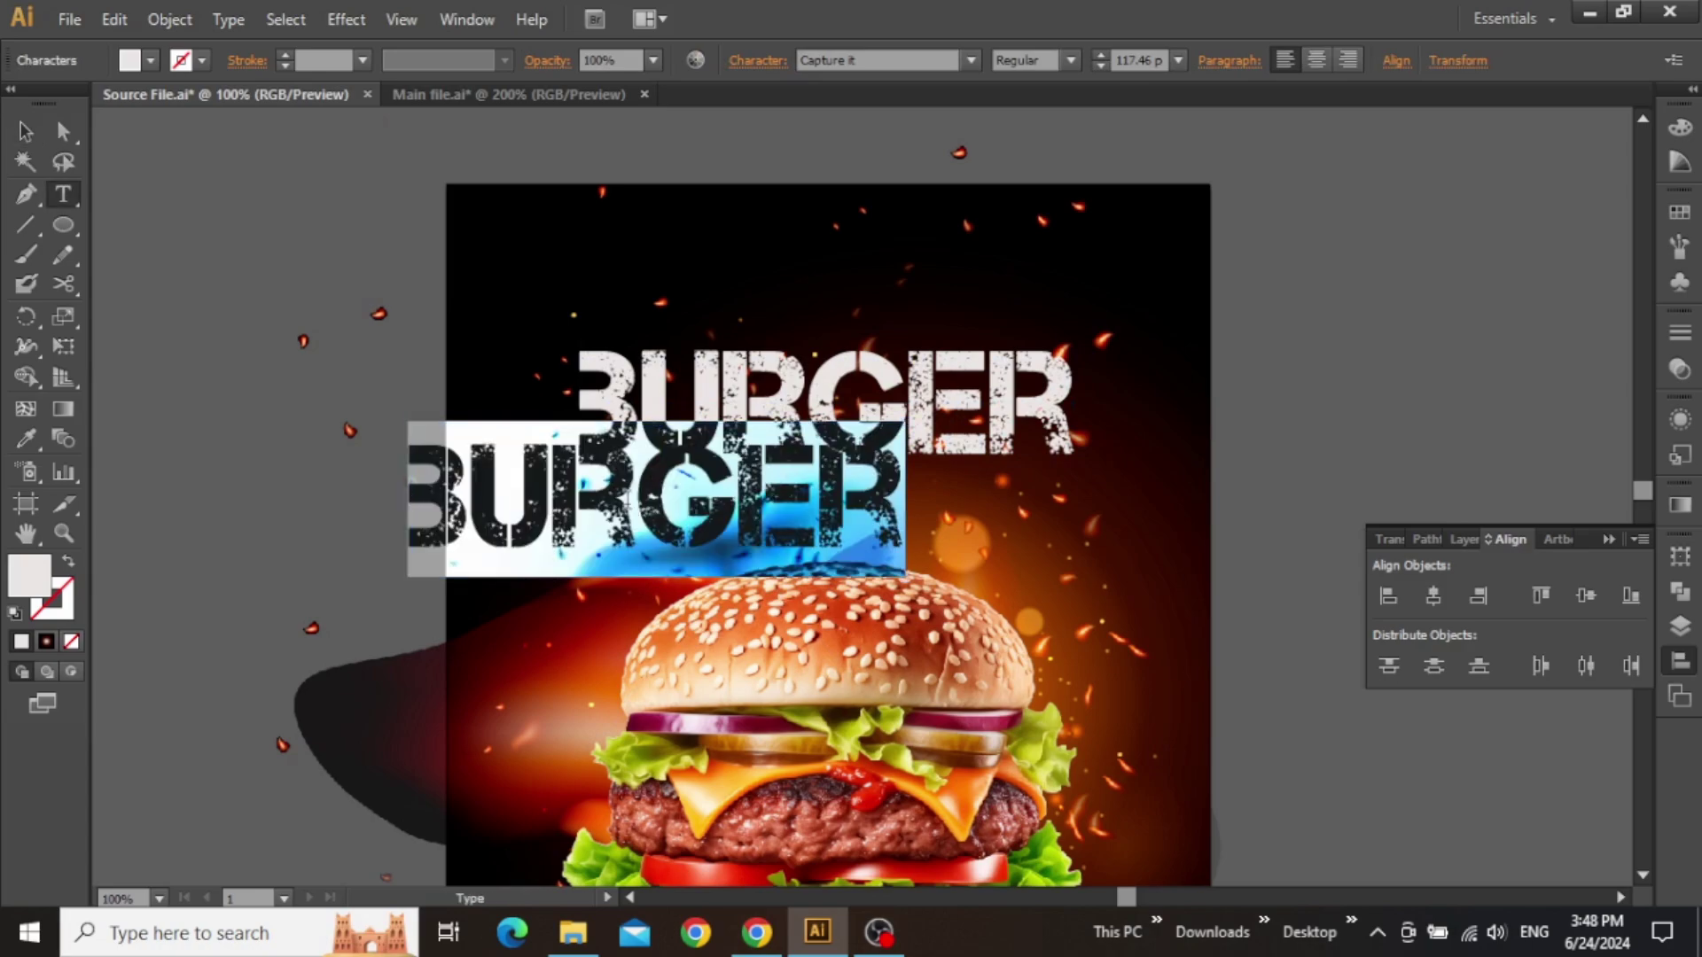
text(SUPER)
key(Escape)
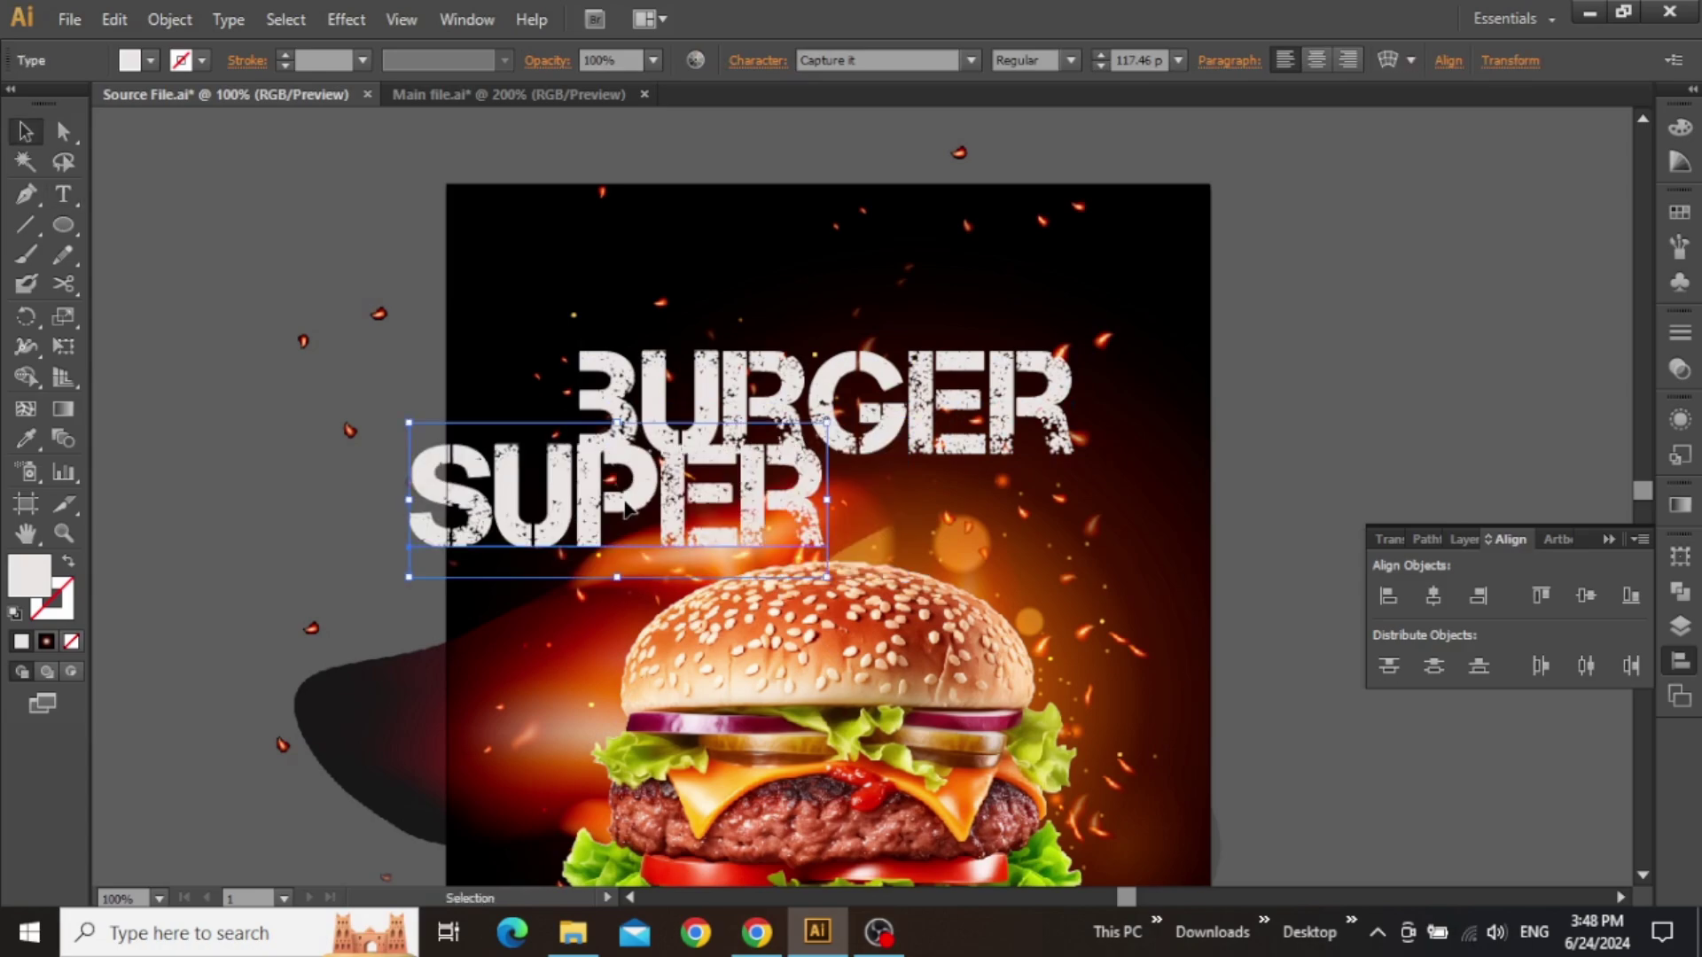
- Reduce the font size of the SUPER text to 40 pt
scroll(681, 510, up, 1)
drag(693, 507, 760, 537)
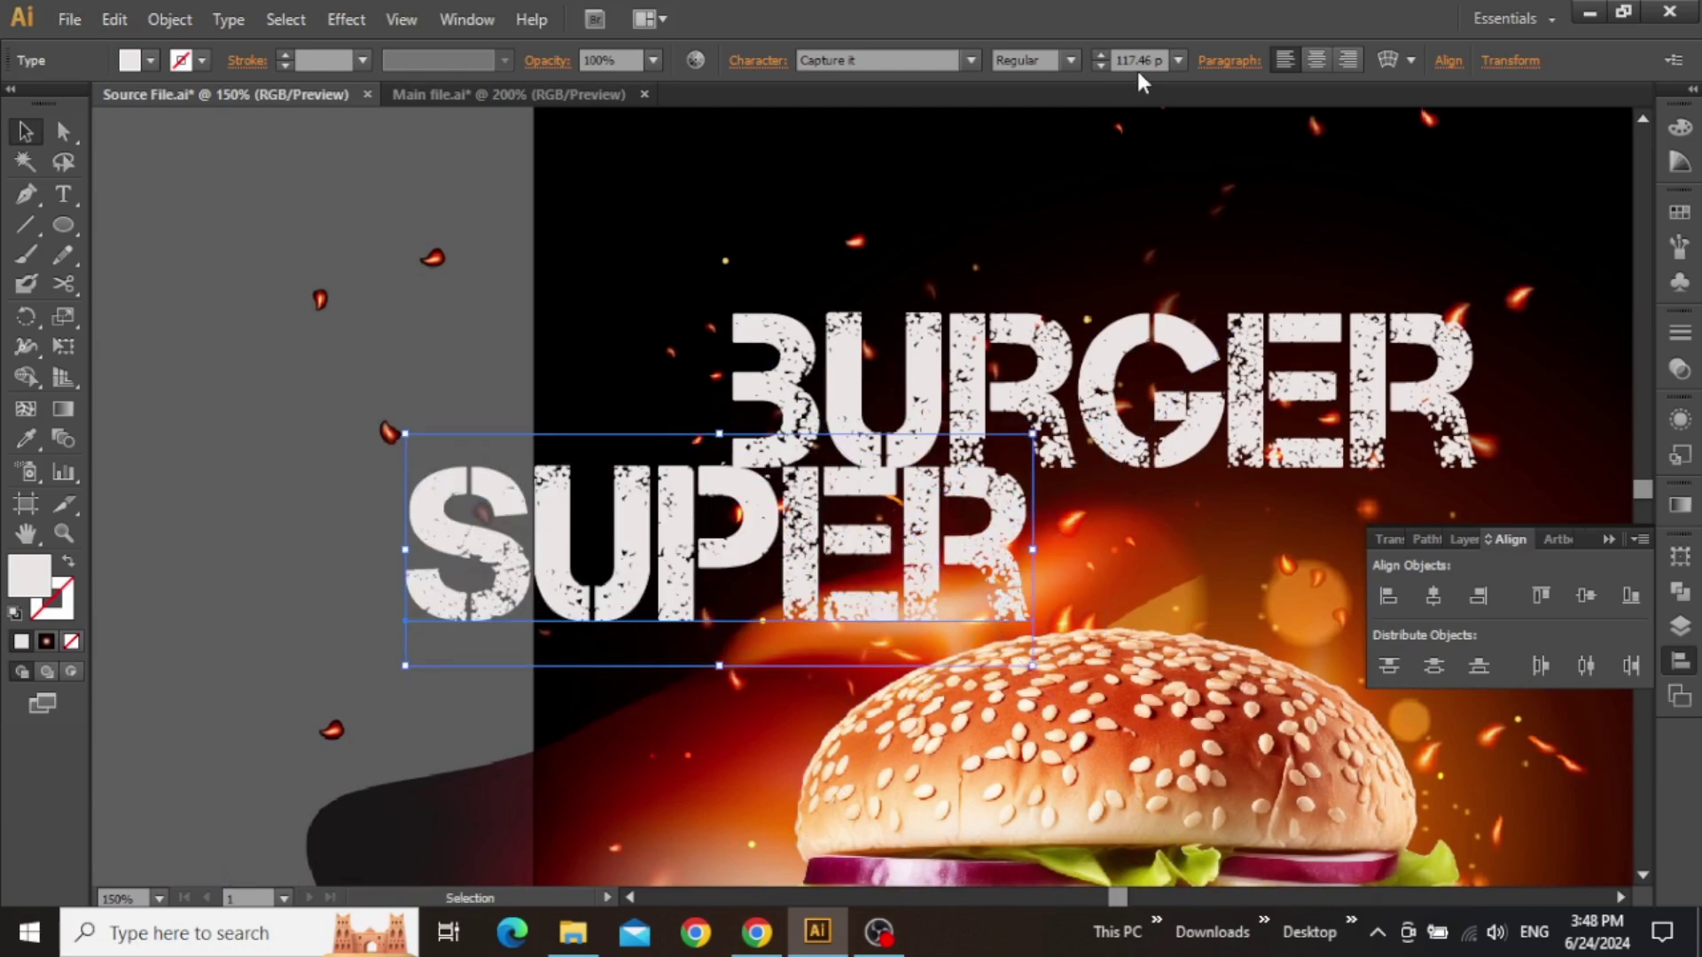
drag(1149, 68, 1156, 69)
key(shift+Down)
key(shift+Down)
key(shift+Down)
key(shift+Down)
key(shift+Down)
key(shift+Down)
key(shift+Down)
key(shift+Down)
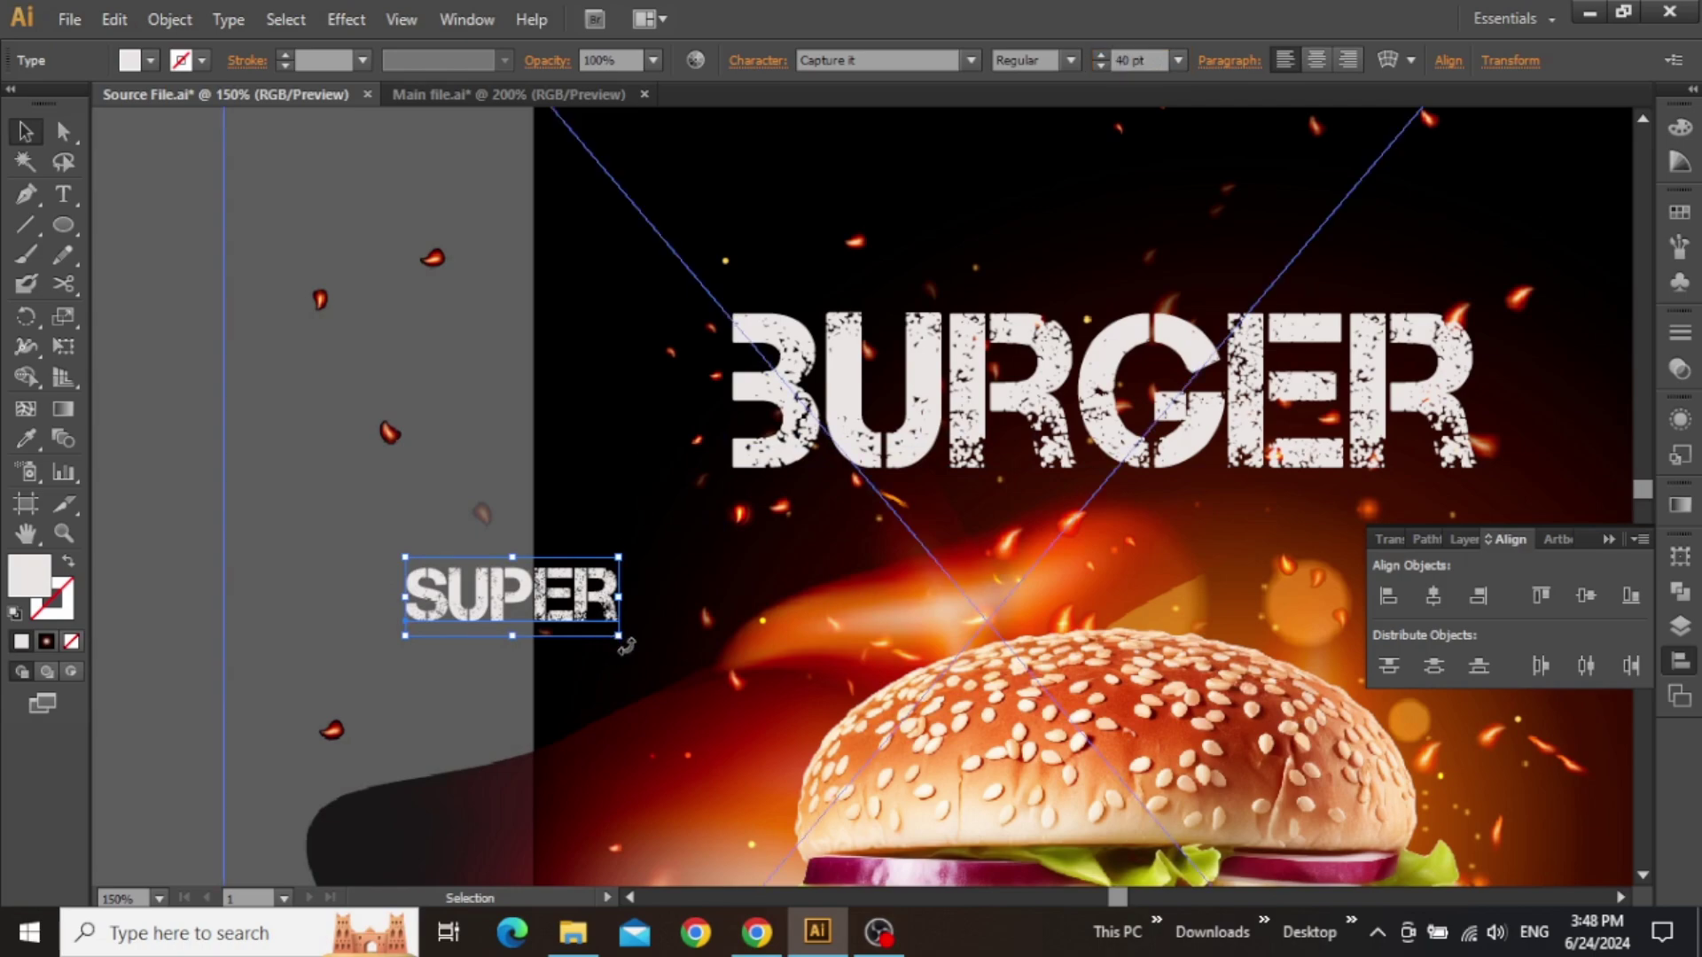
- Rotate the SUPER text 90° clockwise and place it vertically just left of the B in BURGER
drag(625, 647, 496, 700)
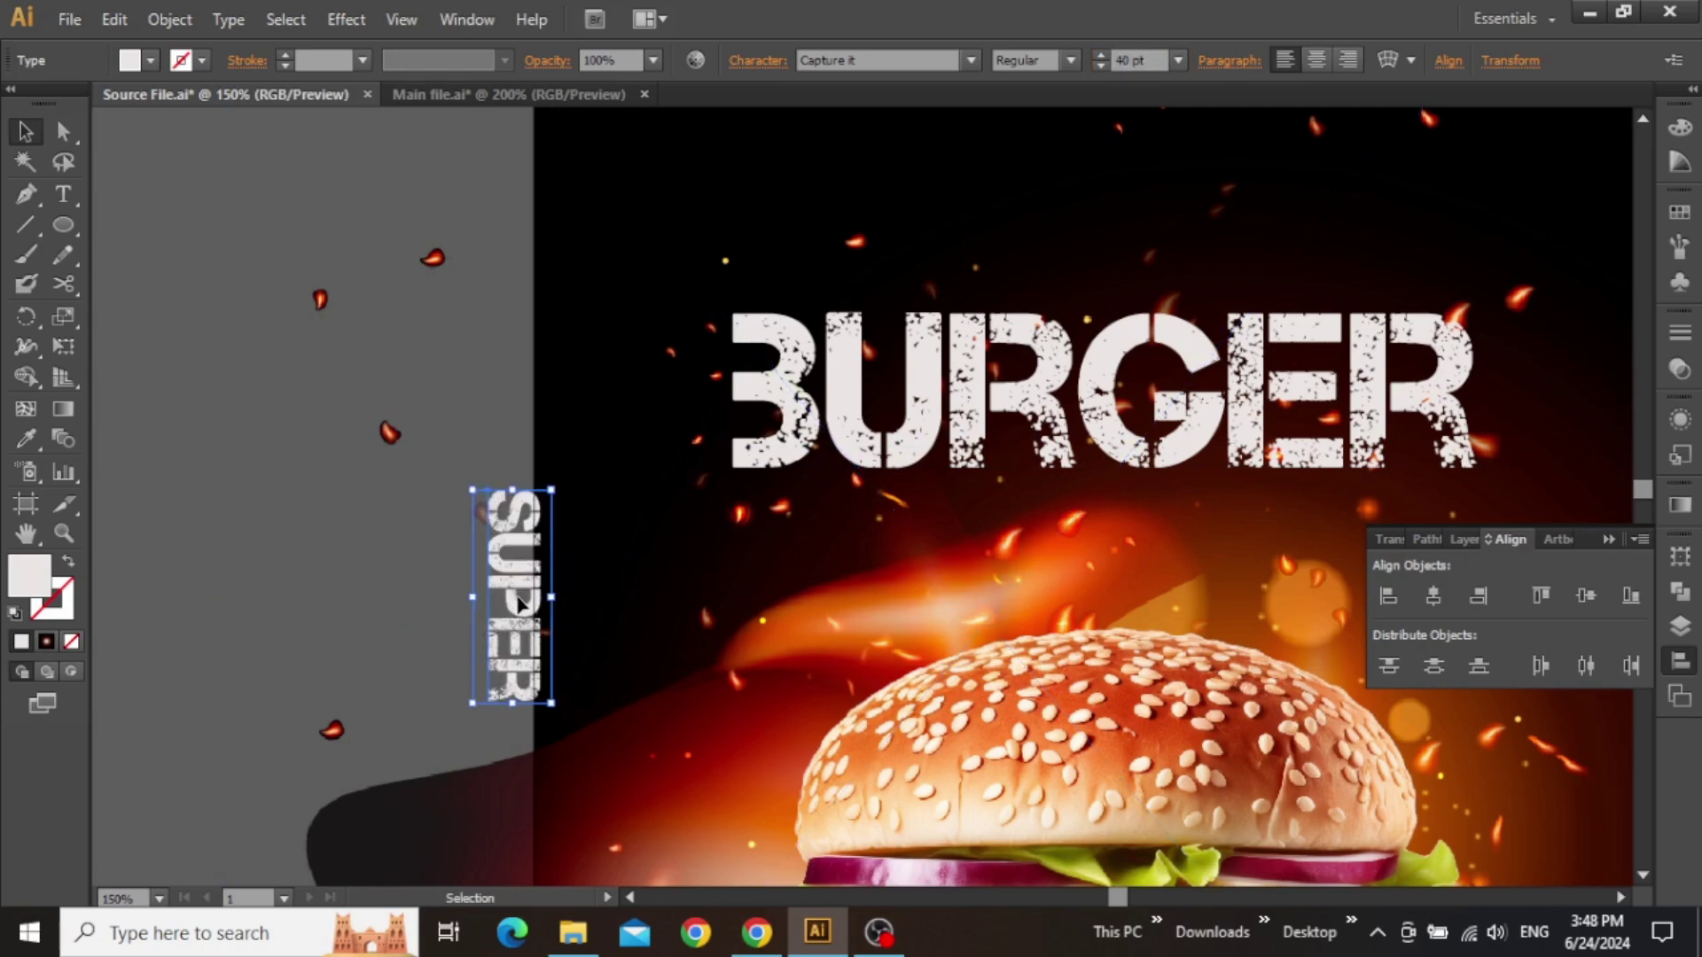
drag(516, 594, 664, 337)
scroll(758, 293, up, 3)
drag(497, 337, 507, 337)
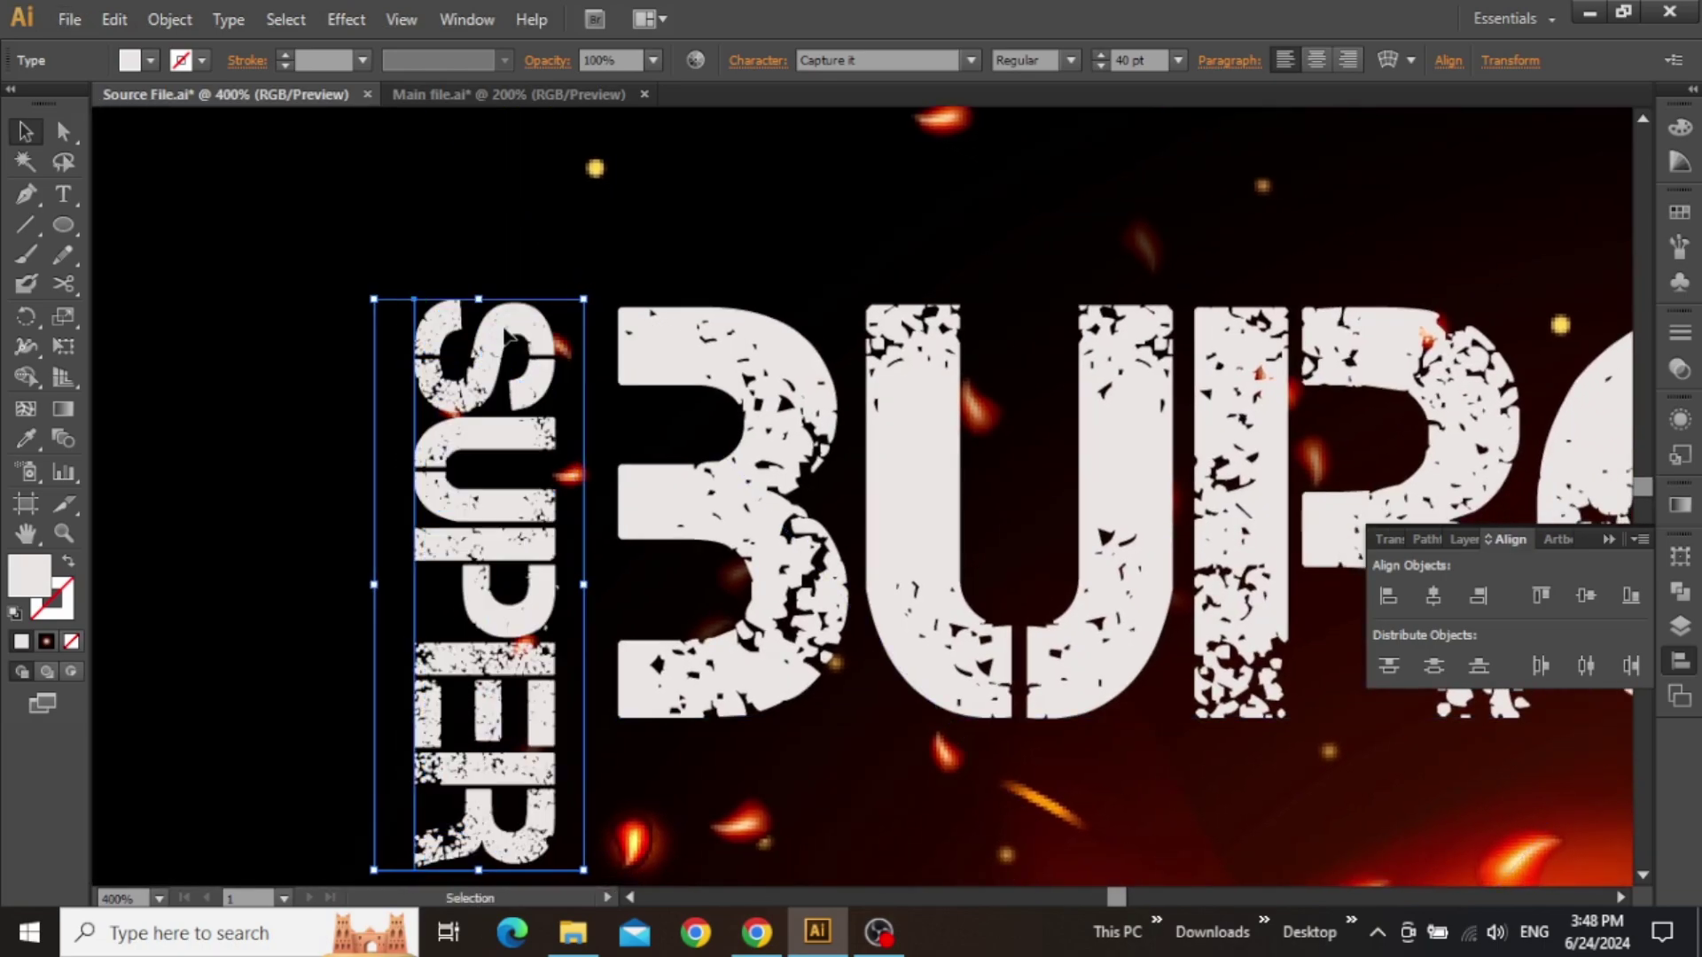
- Scale the vertical SUPER text down to about 29.09 pt so its length matches the height of BURGER
scroll(478, 762, down, 2)
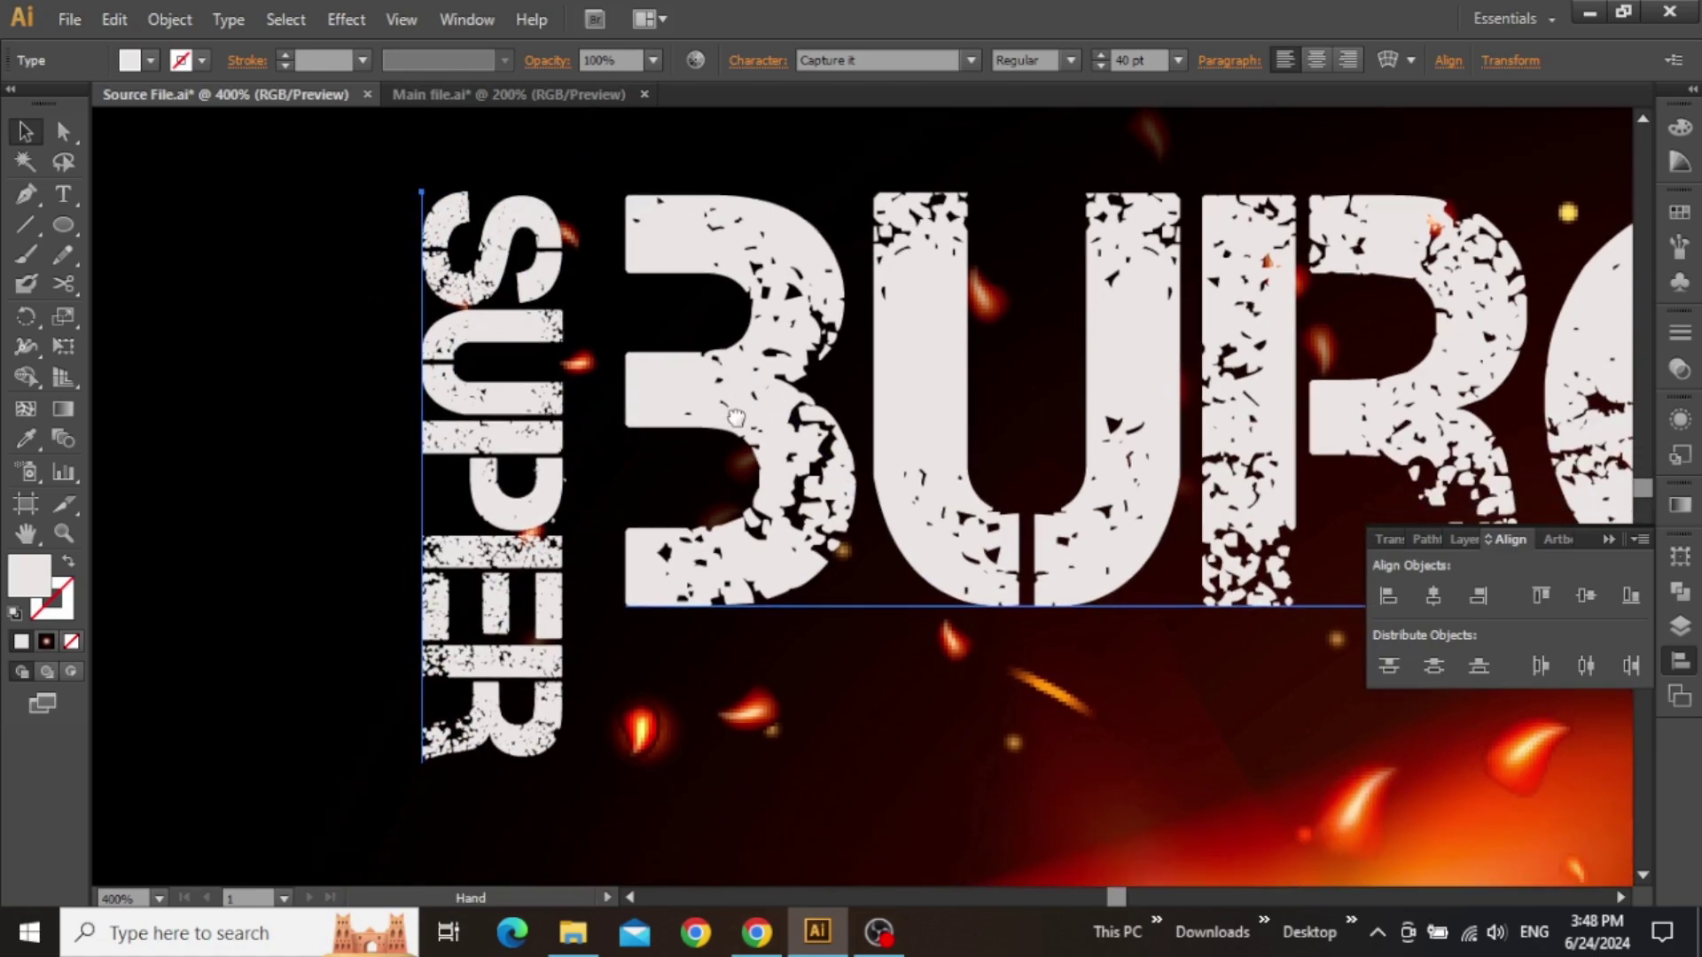
drag(382, 761, 414, 610)
scroll(975, 594, down, 4)
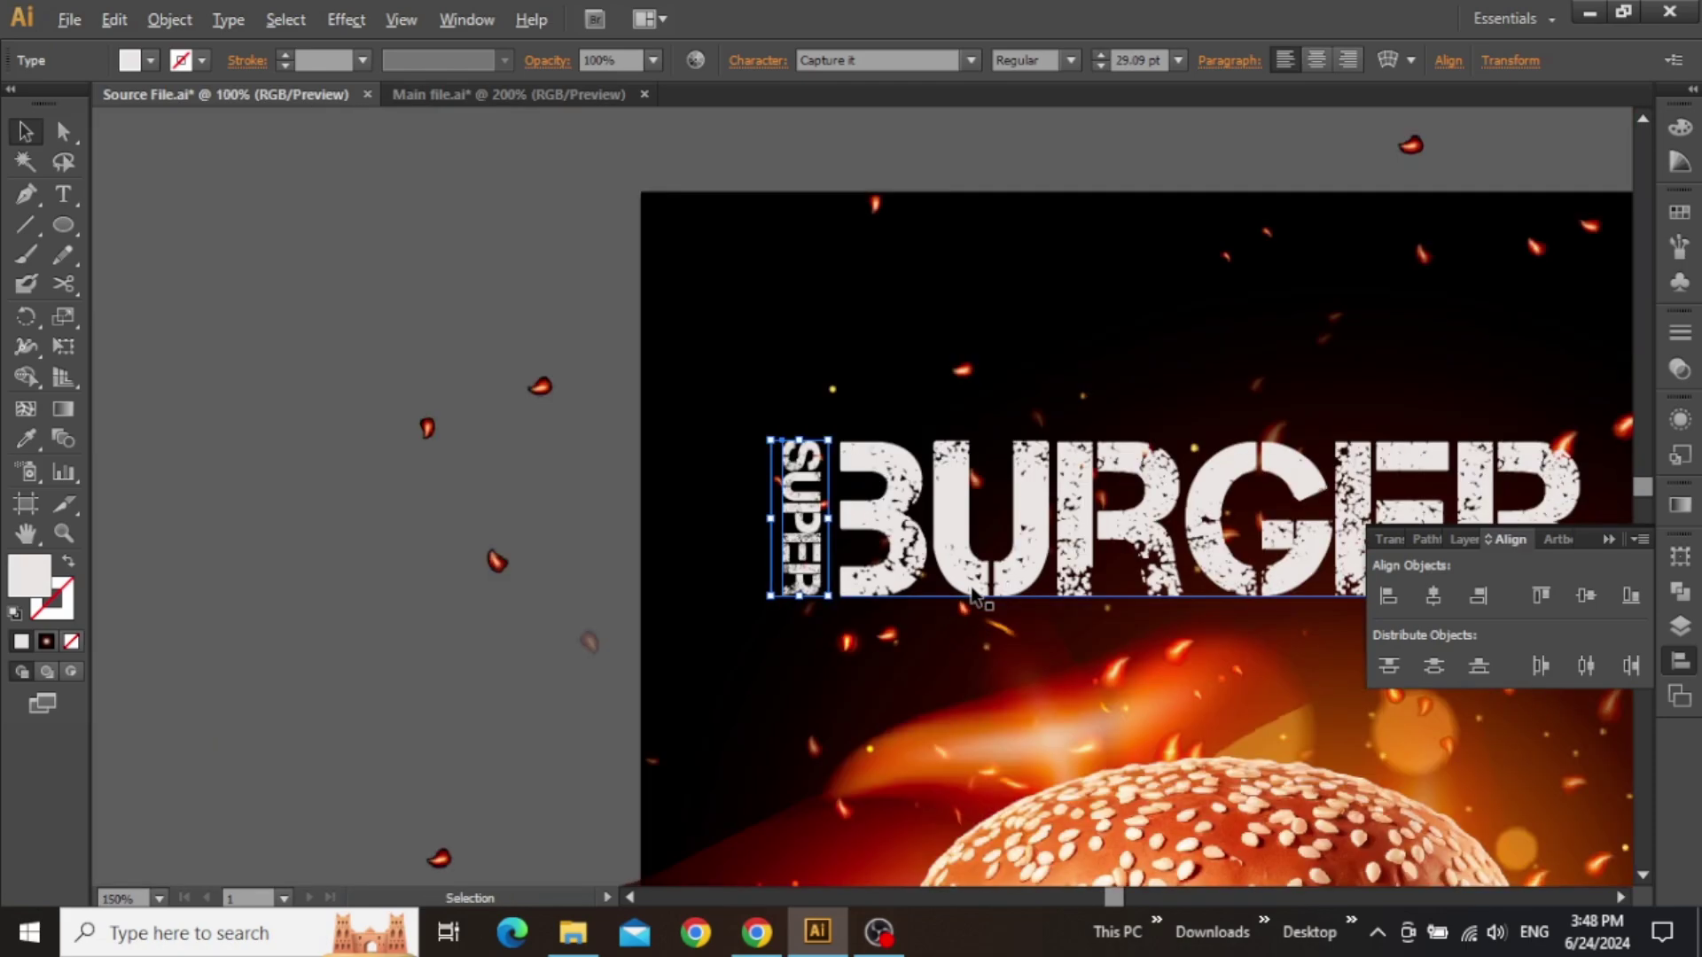
- Fill the BURGER headline with the orange #FC8505 sampled from the color swatch
drag(1005, 483, 588, 339)
click(587, 346)
drag(1593, 354, 548, 422)
click(1267, 443)
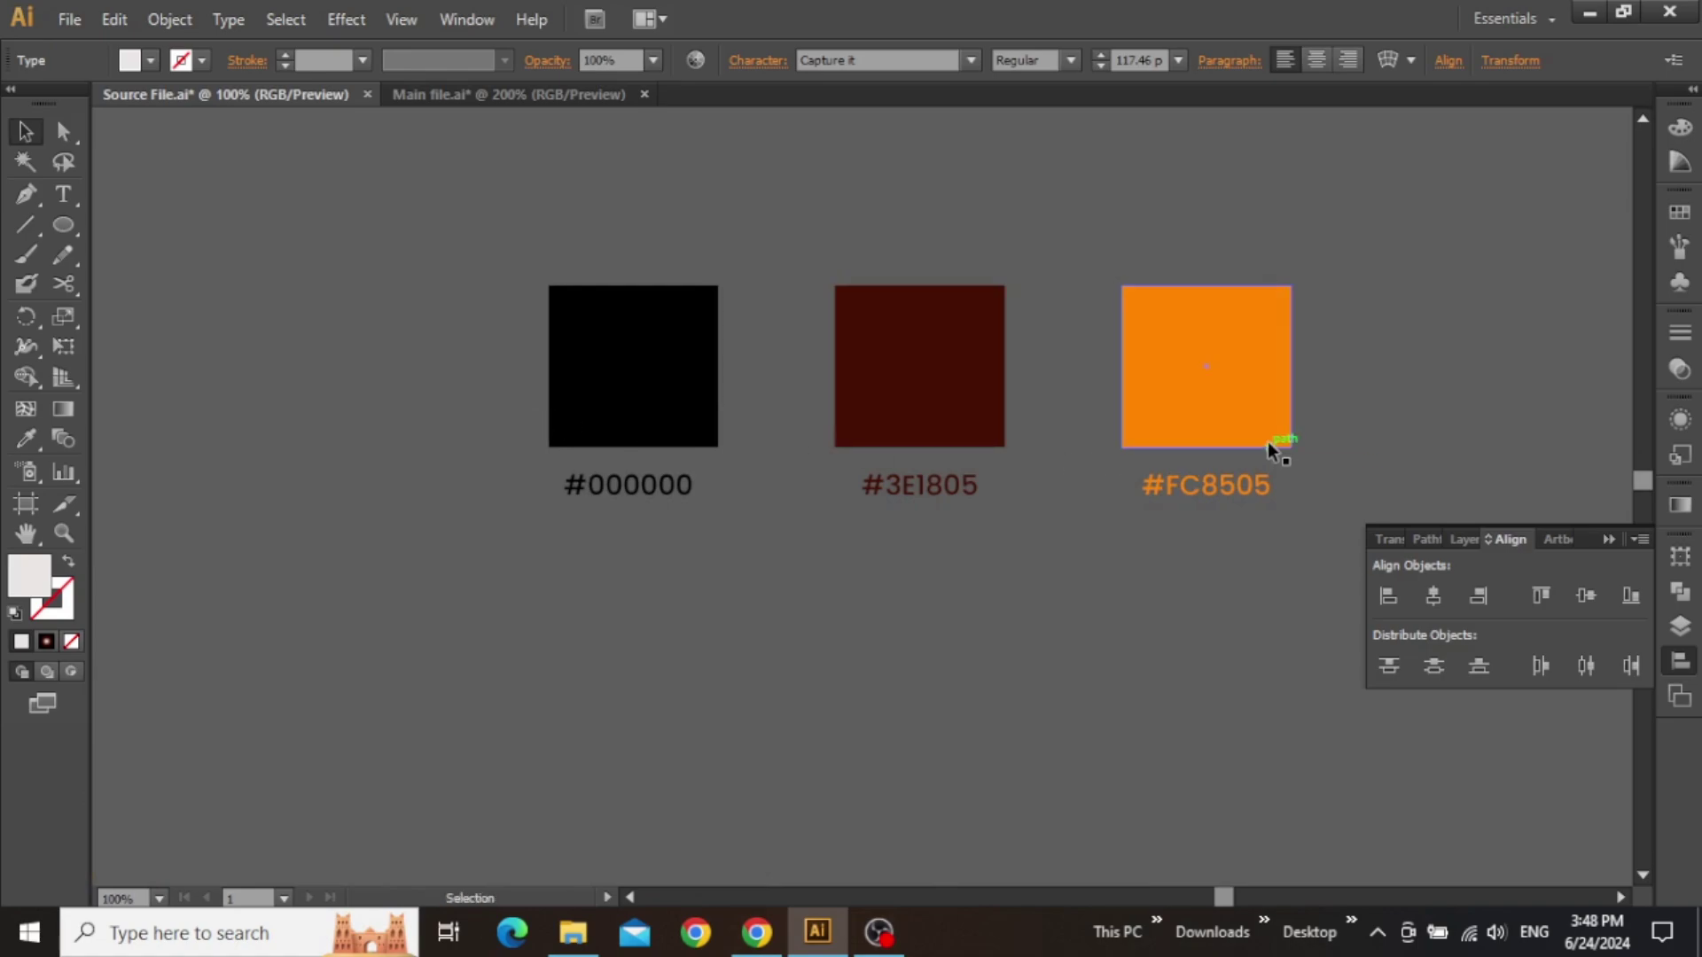
key(i)
click(1241, 399)
key(v)
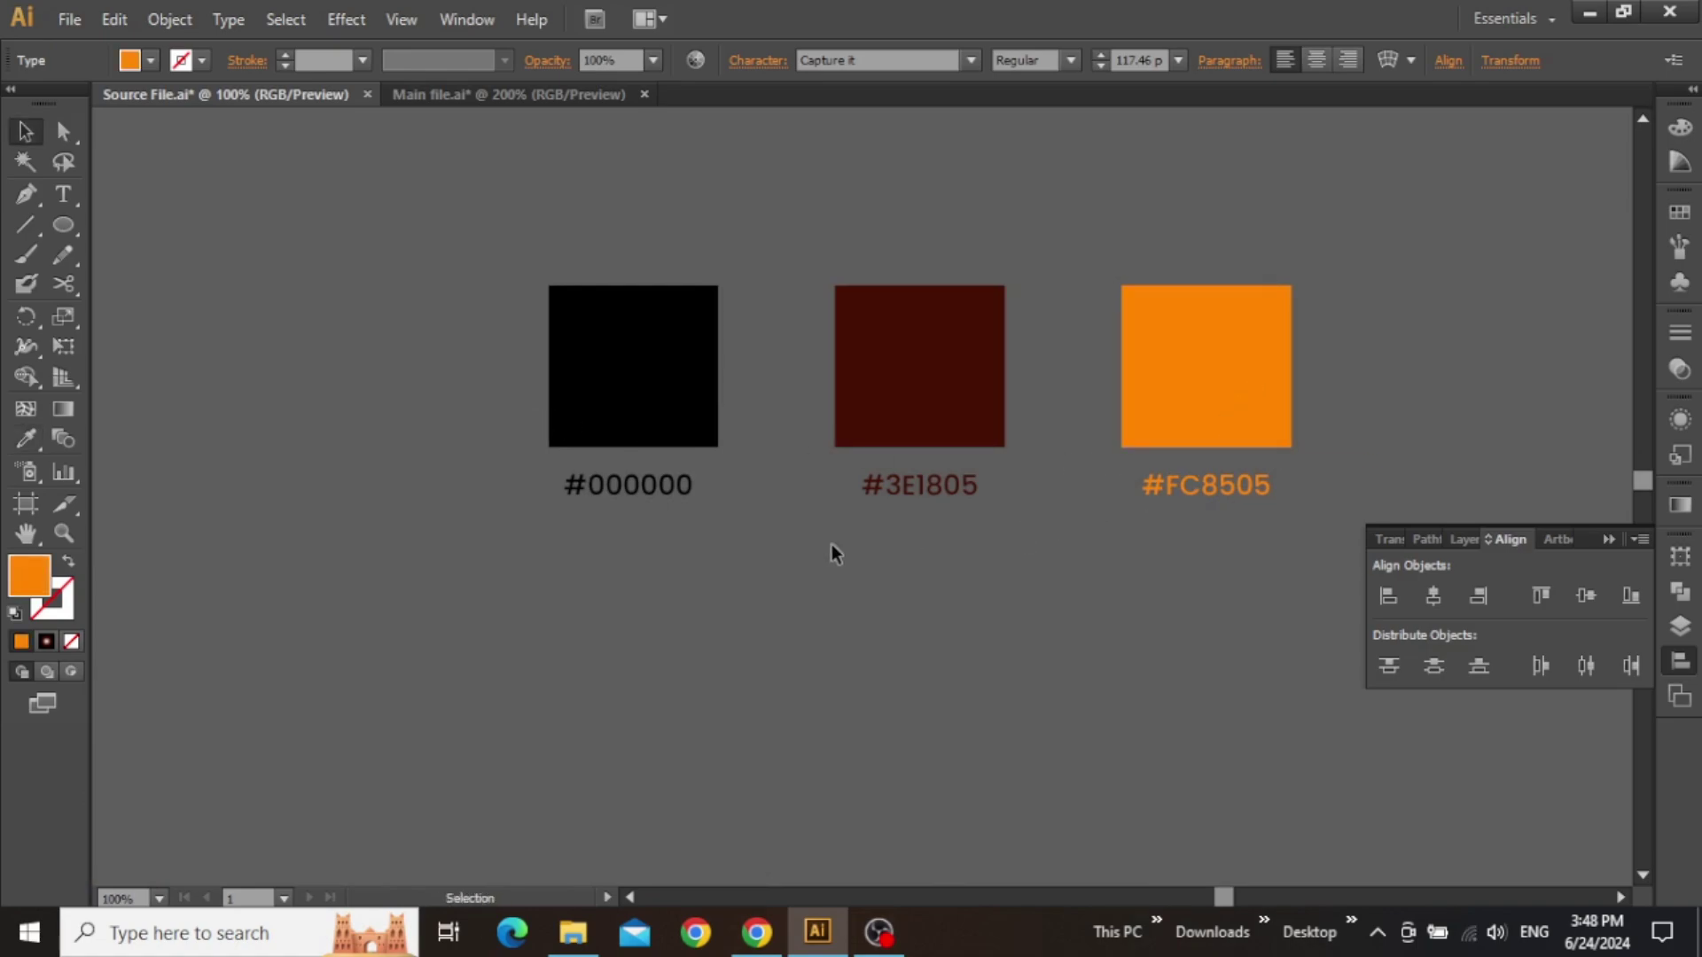
drag(833, 554, 1009, 395)
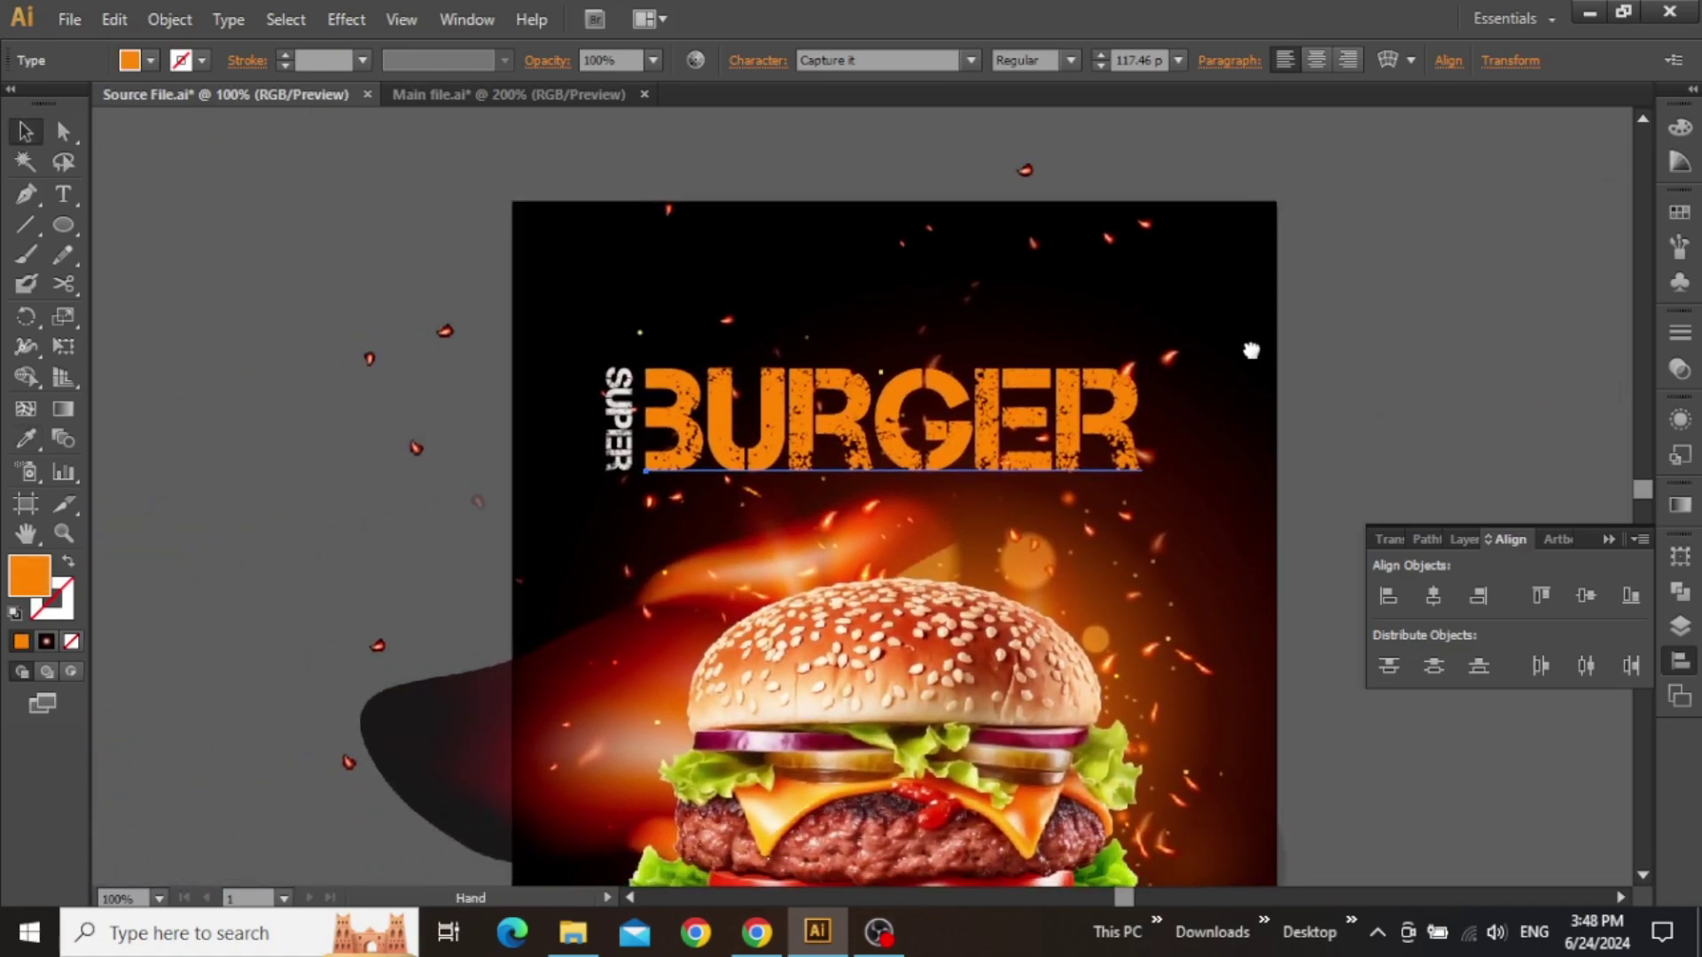
drag(1250, 351, 1251, 348)
- Nudge the vertical SUPER text right until it sits tight against the B of BURGER
click(995, 416)
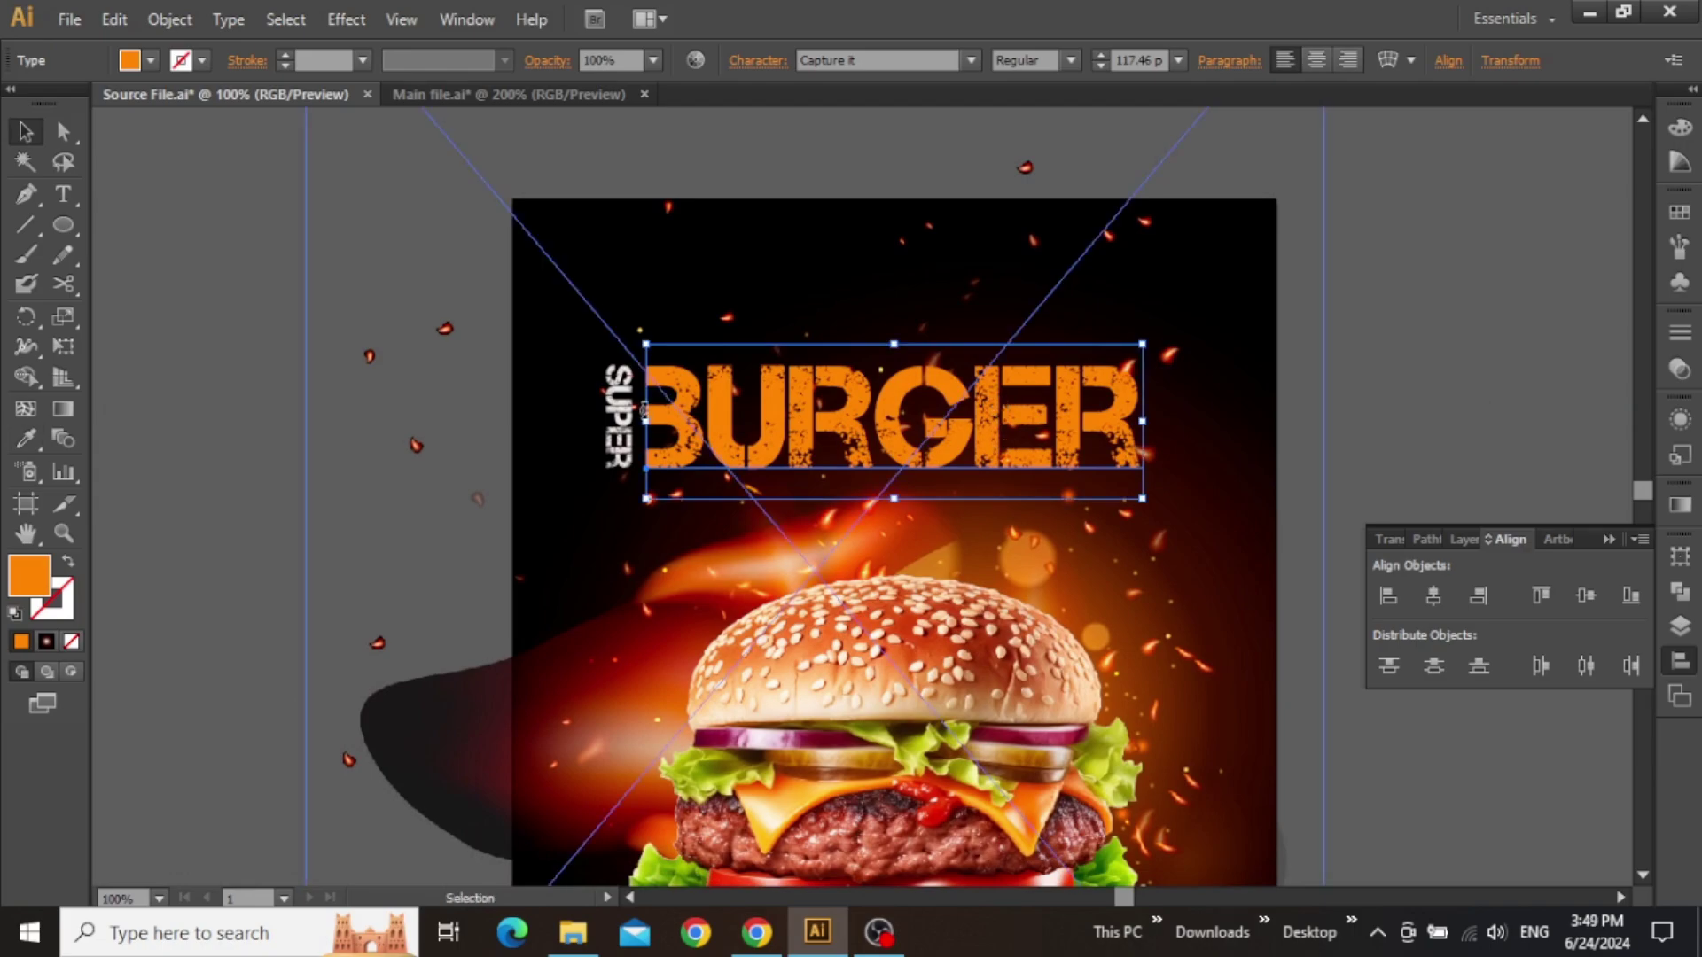
scroll(651, 401, up, 1)
click(601, 405)
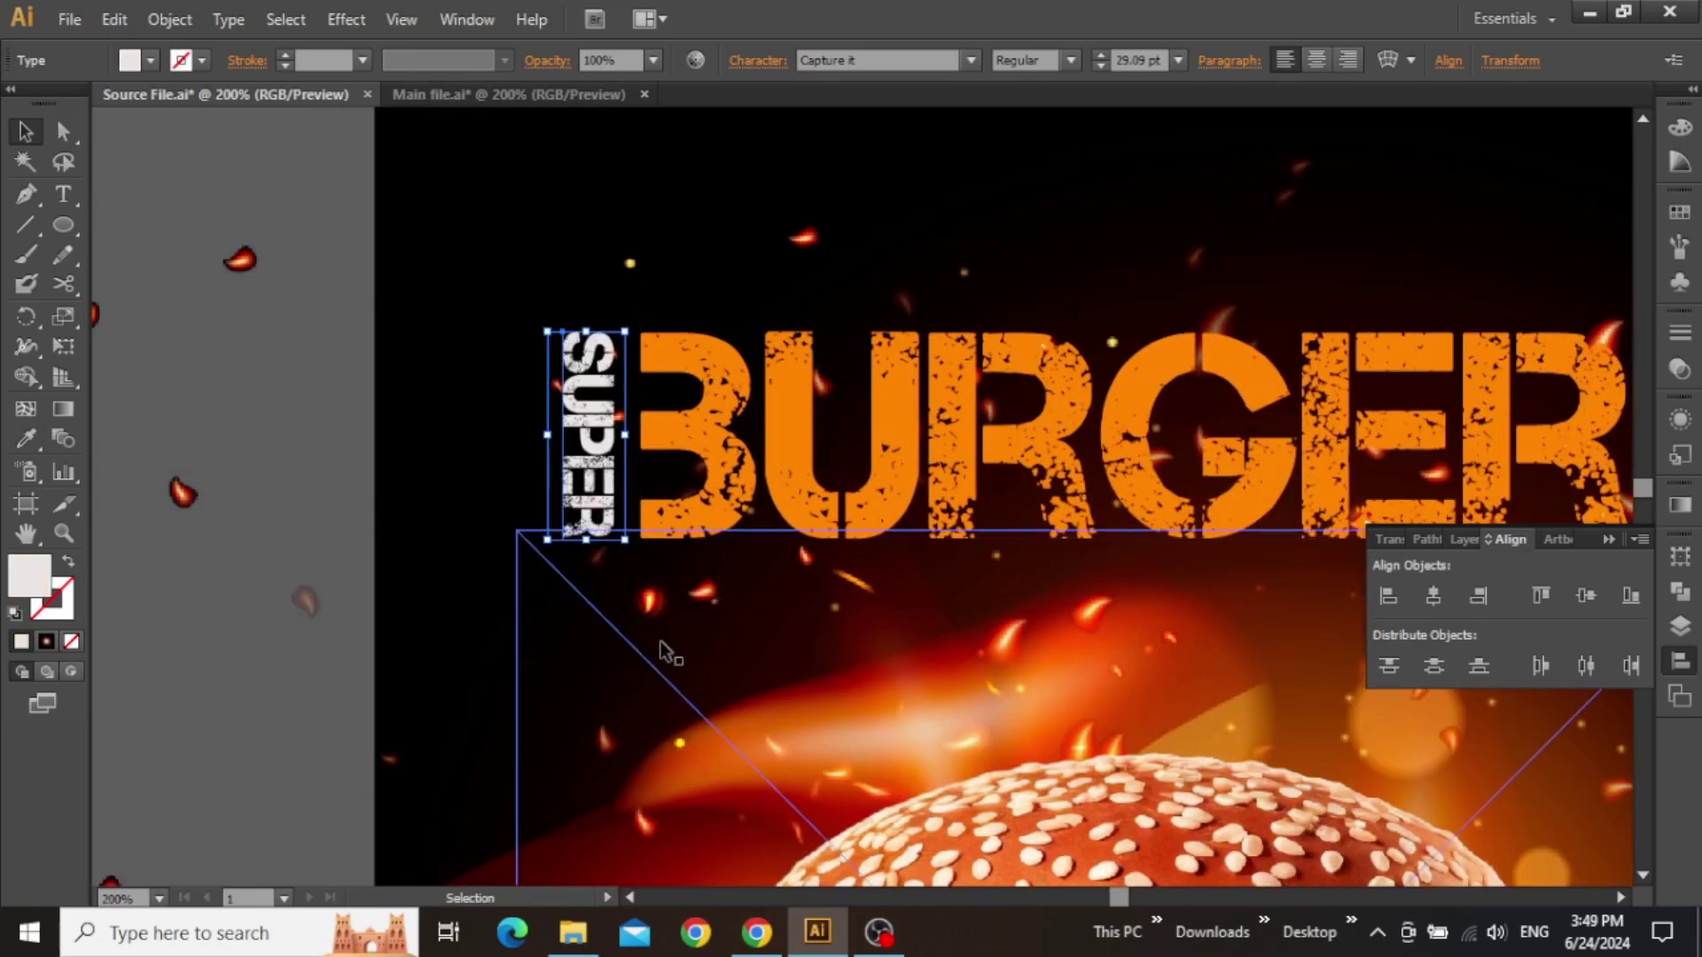
key(Right)
key(Right)
key(Right)
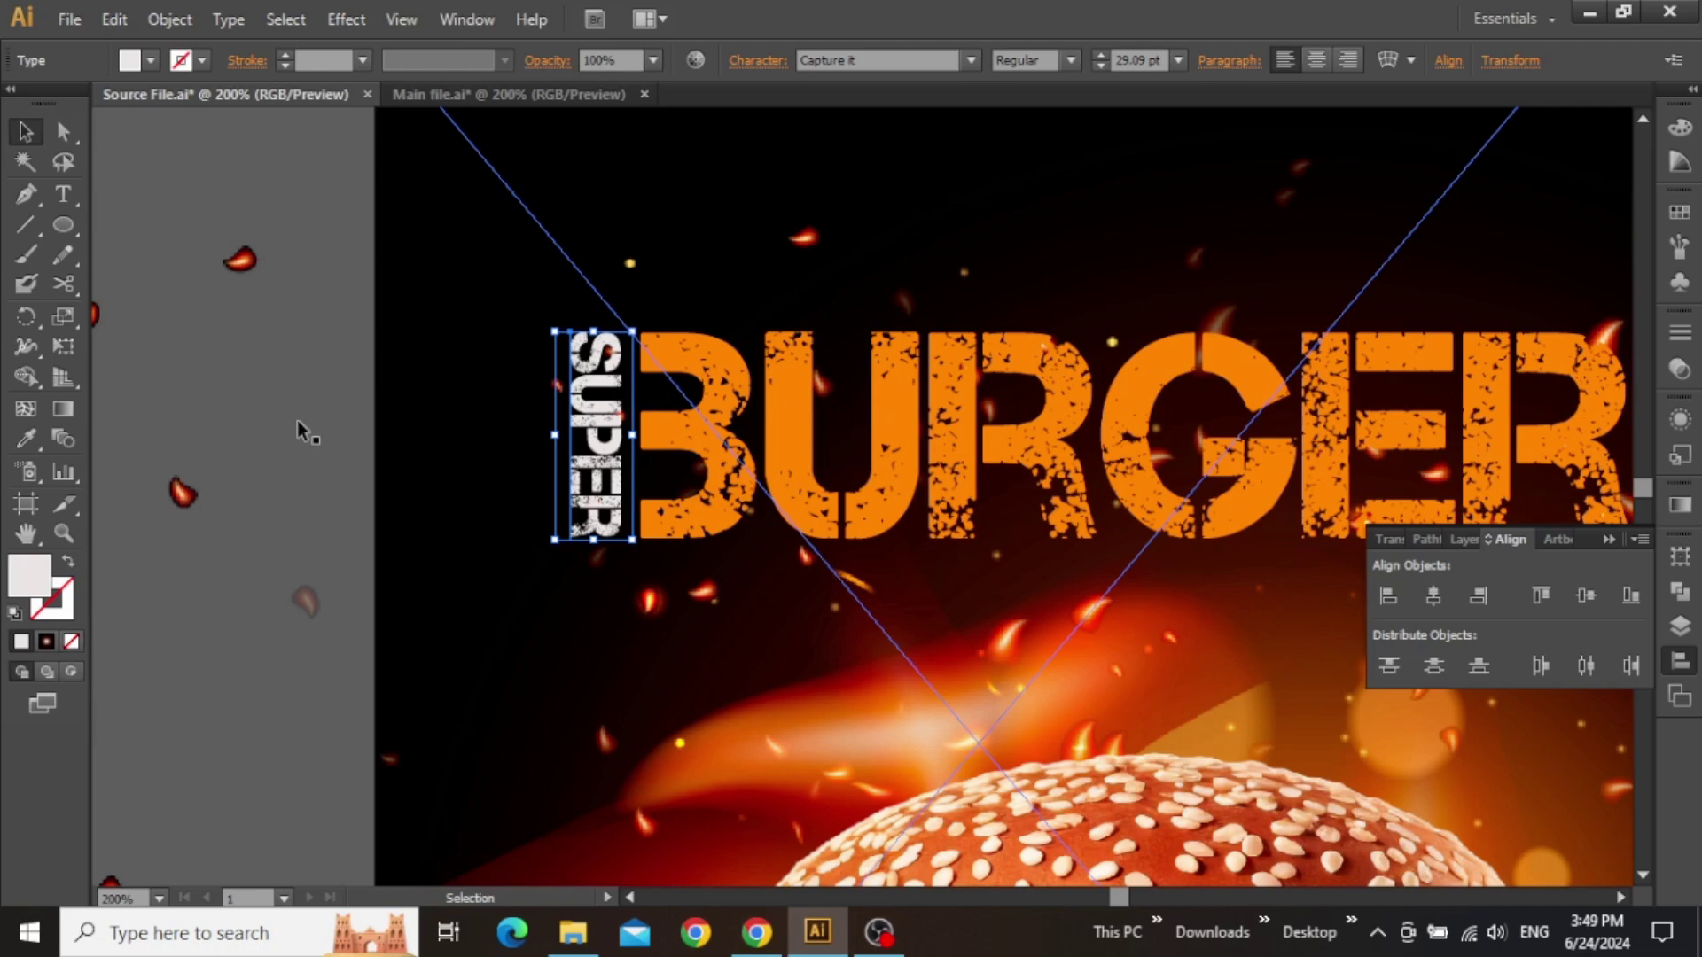
key(Right)
key(Right)
key(Right)
key(Right)
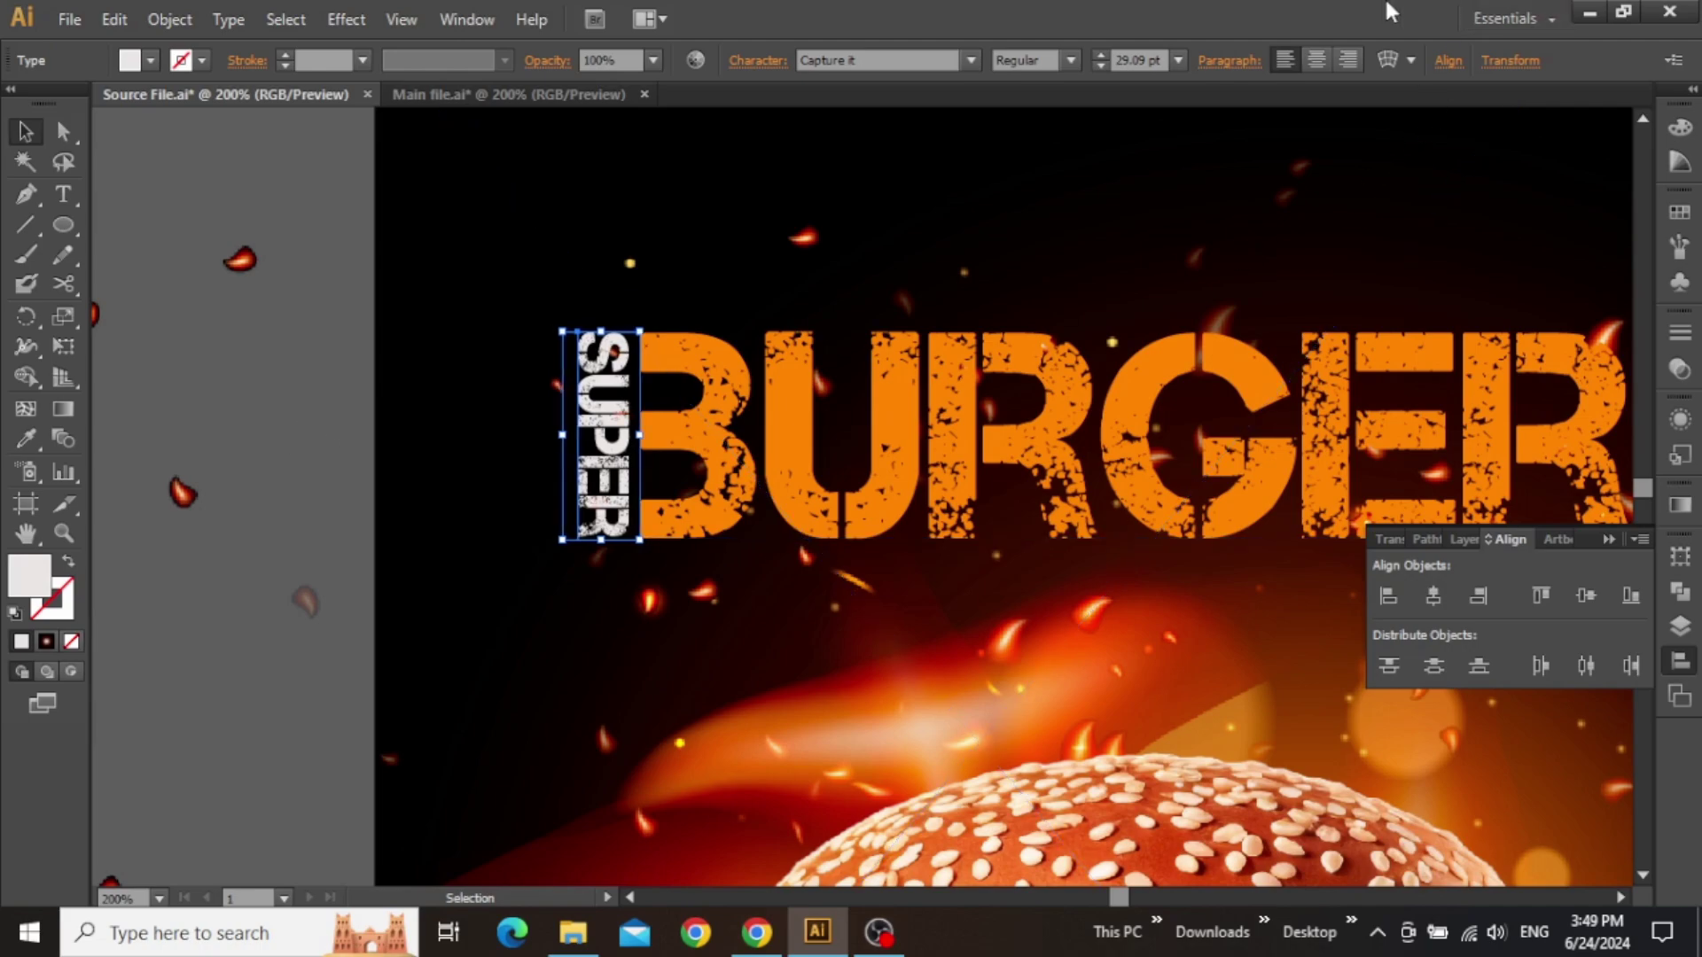
key(Right)
key(Right)
key(Right)
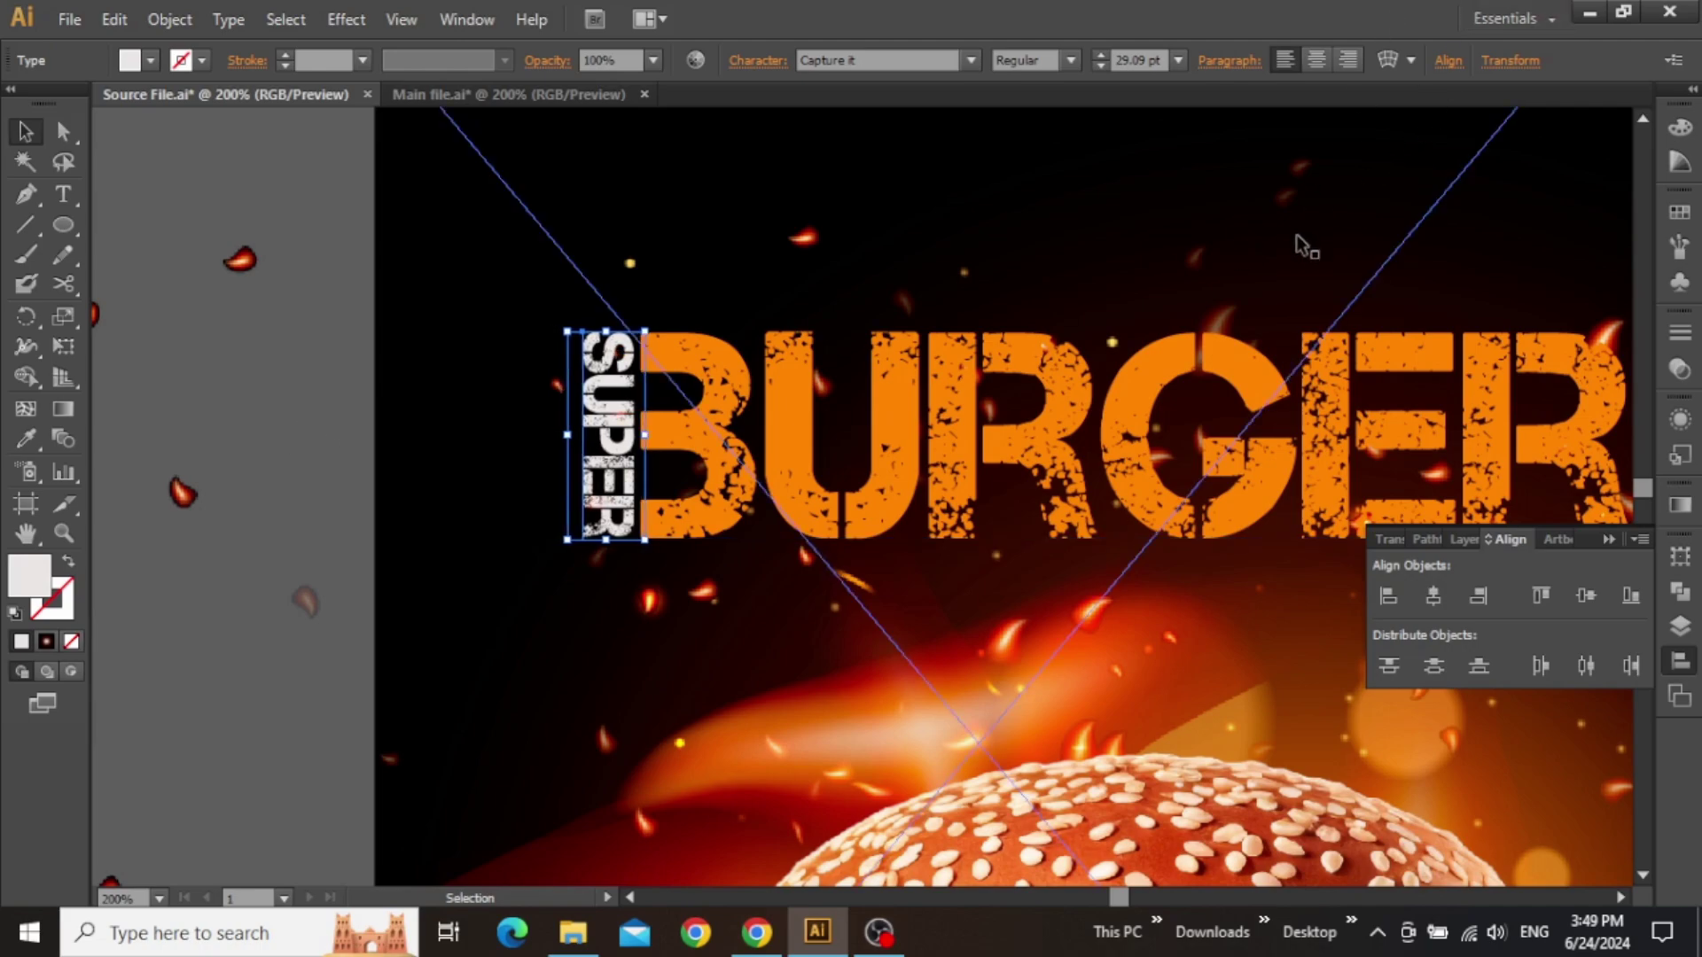
- Group the SUPER and BURGER texts and center the group horizontally on the artboard
scroll(1291, 251, down, 2)
drag(1470, 304, 1051, 327)
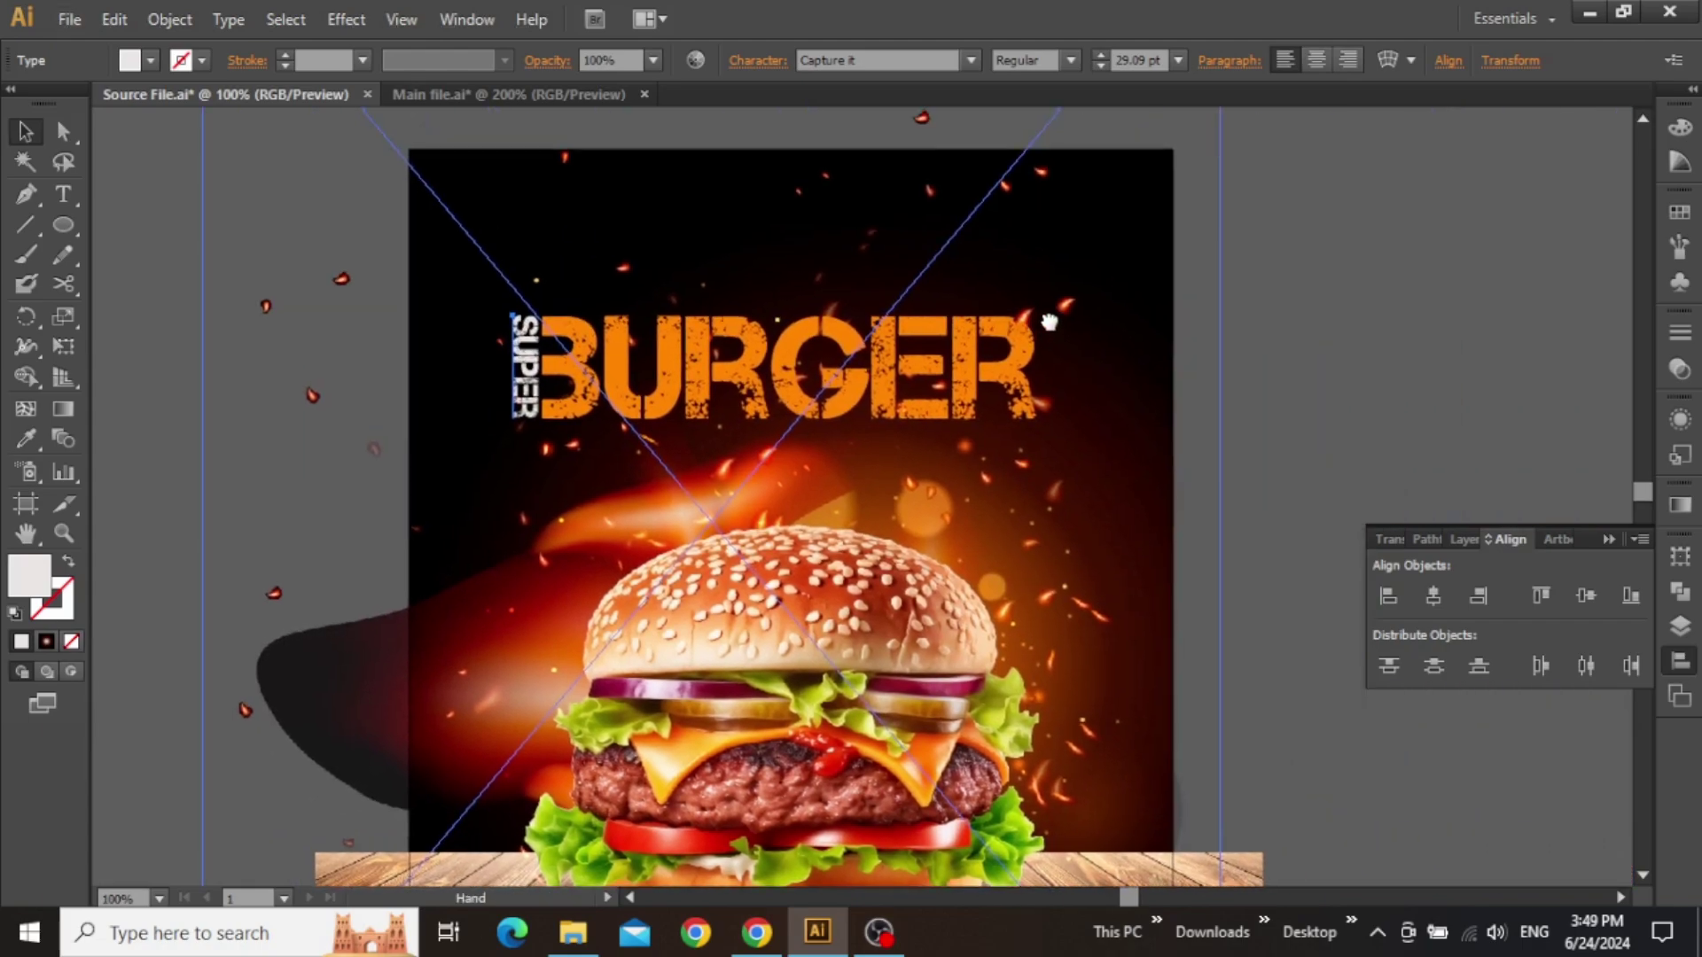
key(ctrl+shift+a)
click(722, 359)
shift+click(525, 363)
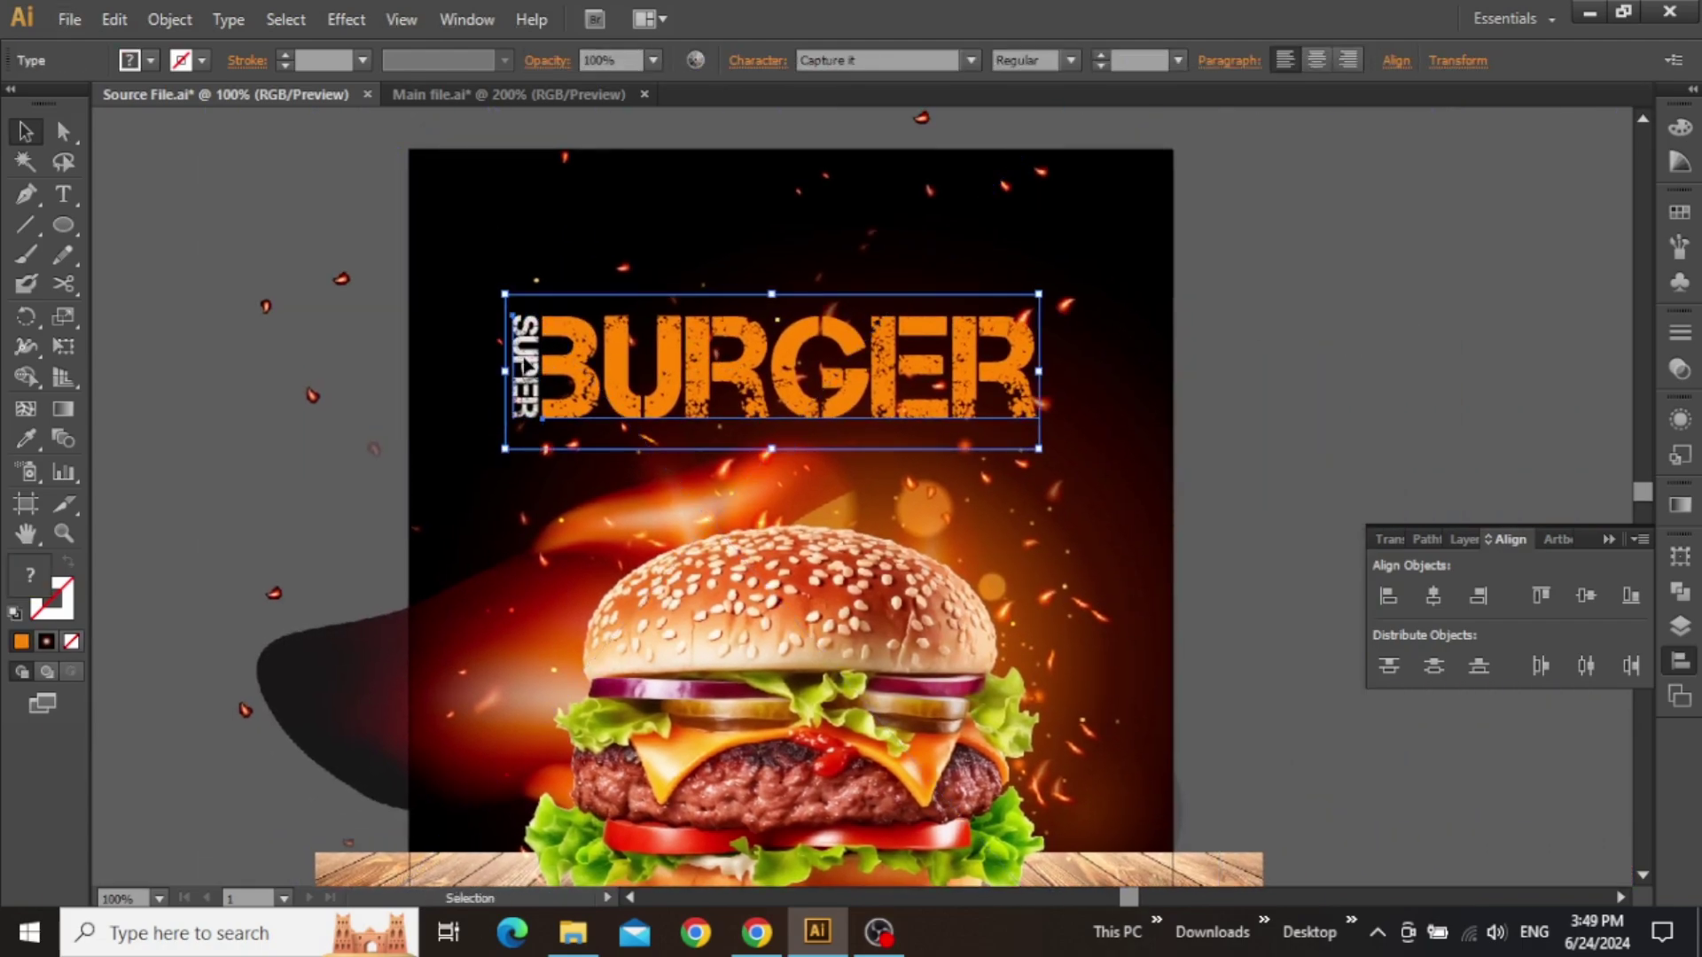
key(ctrl+g)
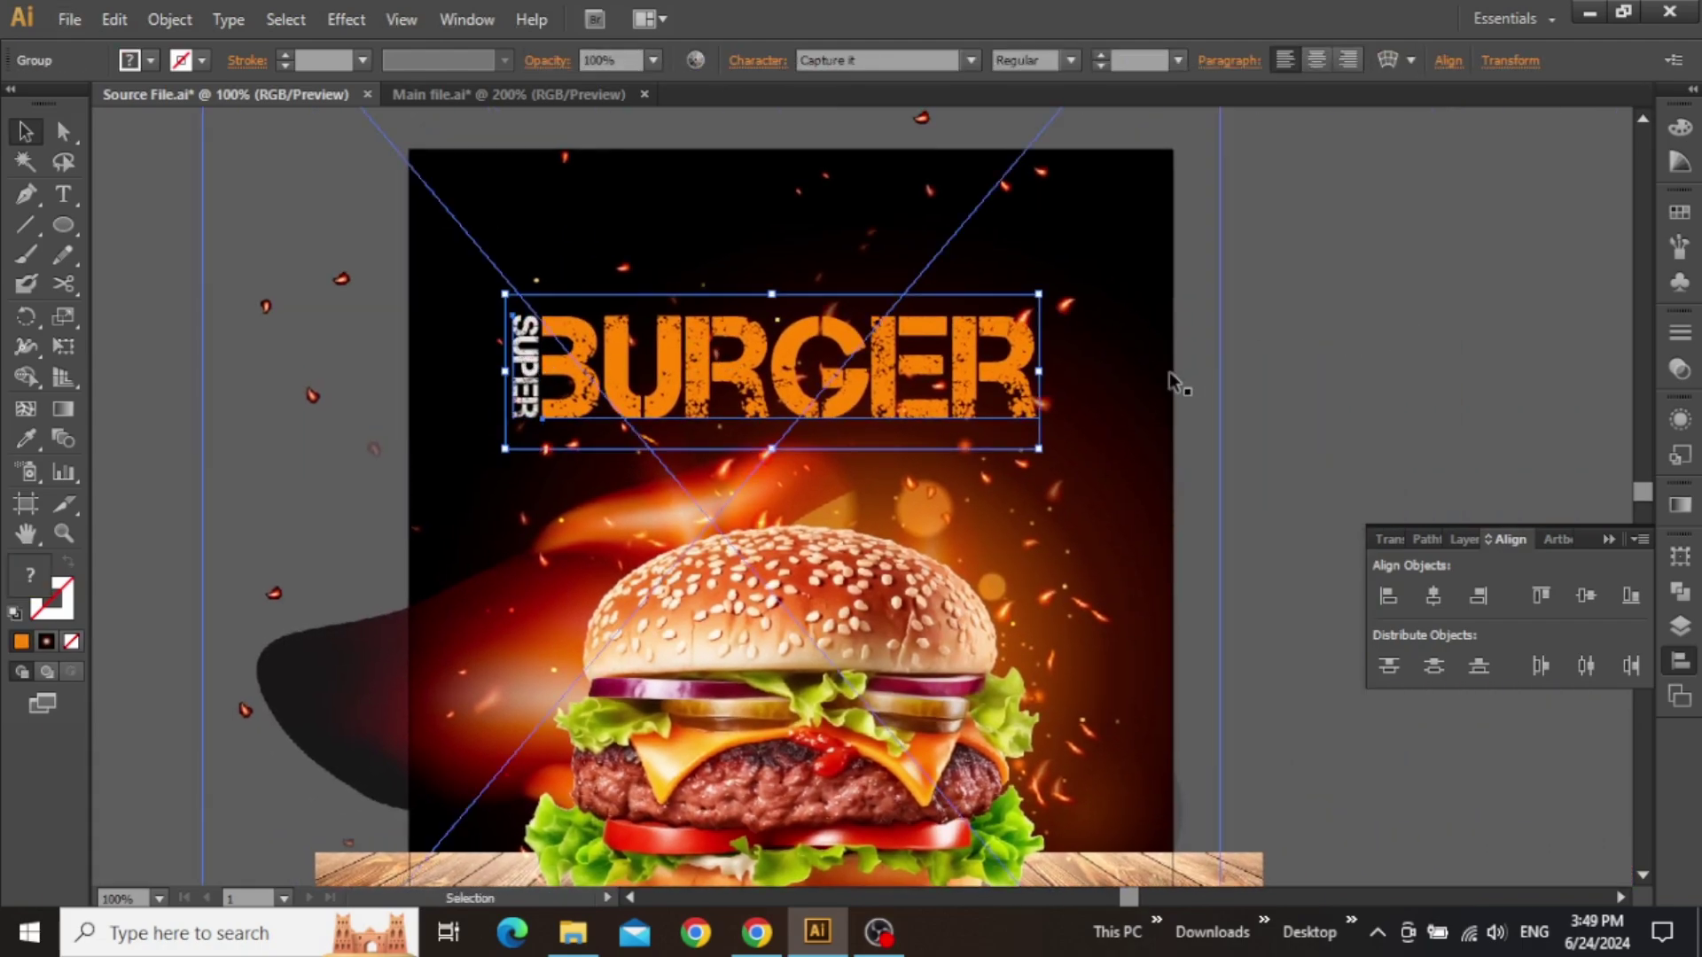
click(1431, 596)
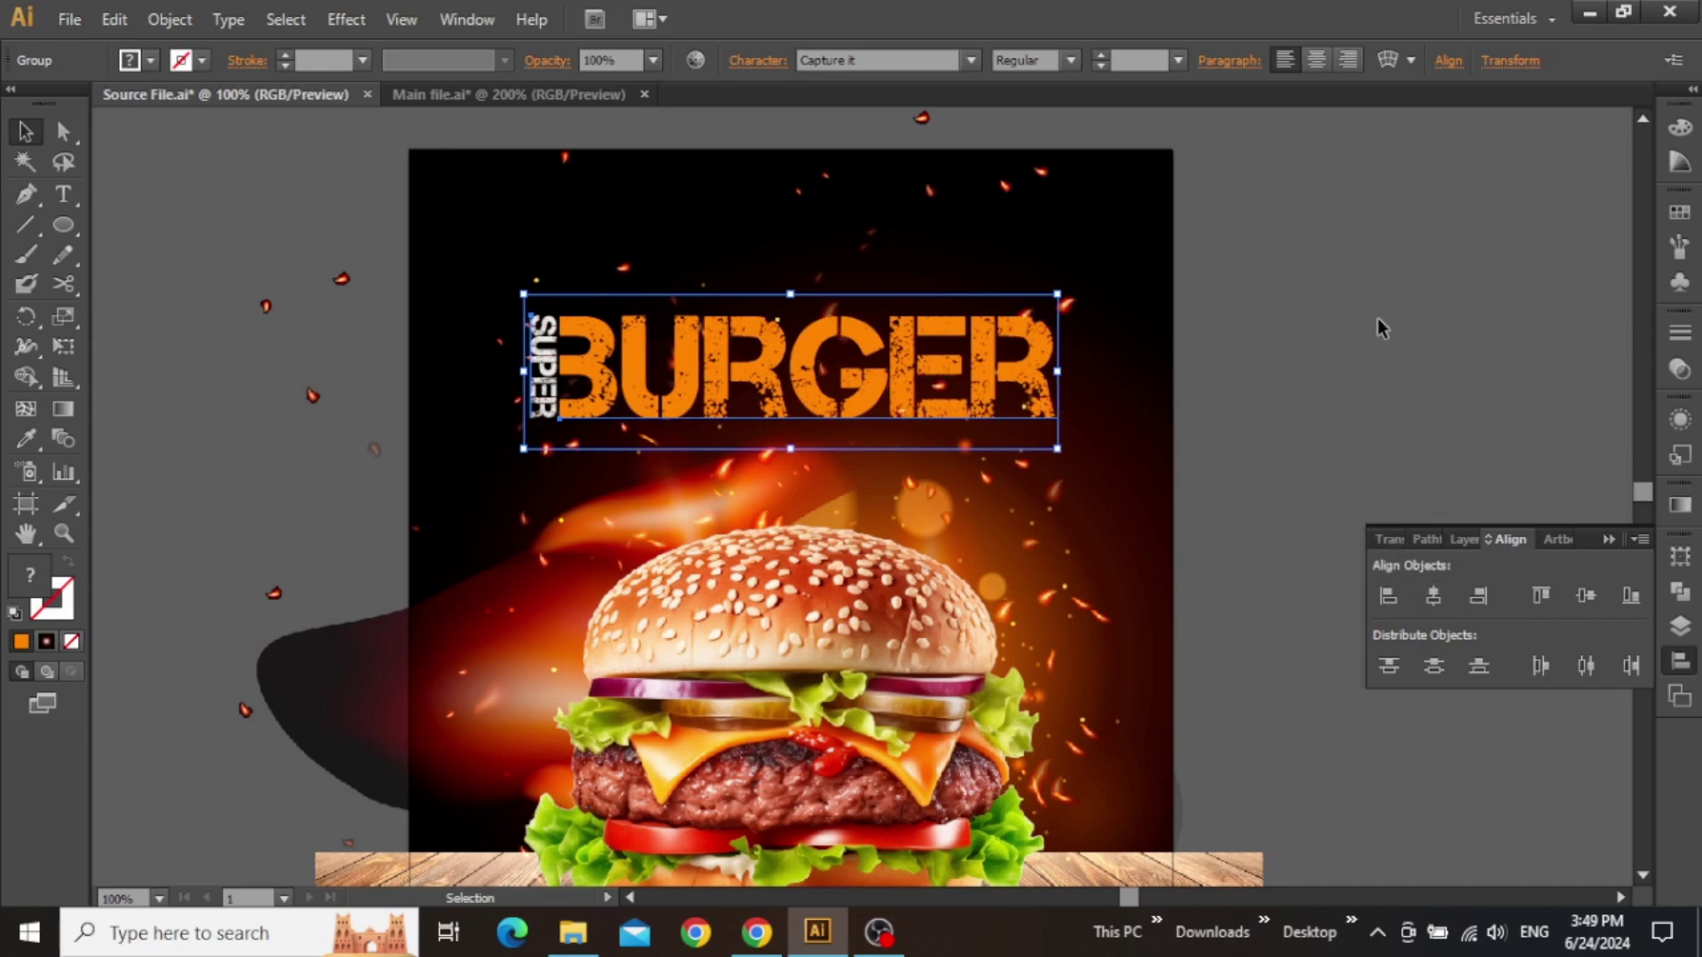
scroll(1391, 300, left, 2)
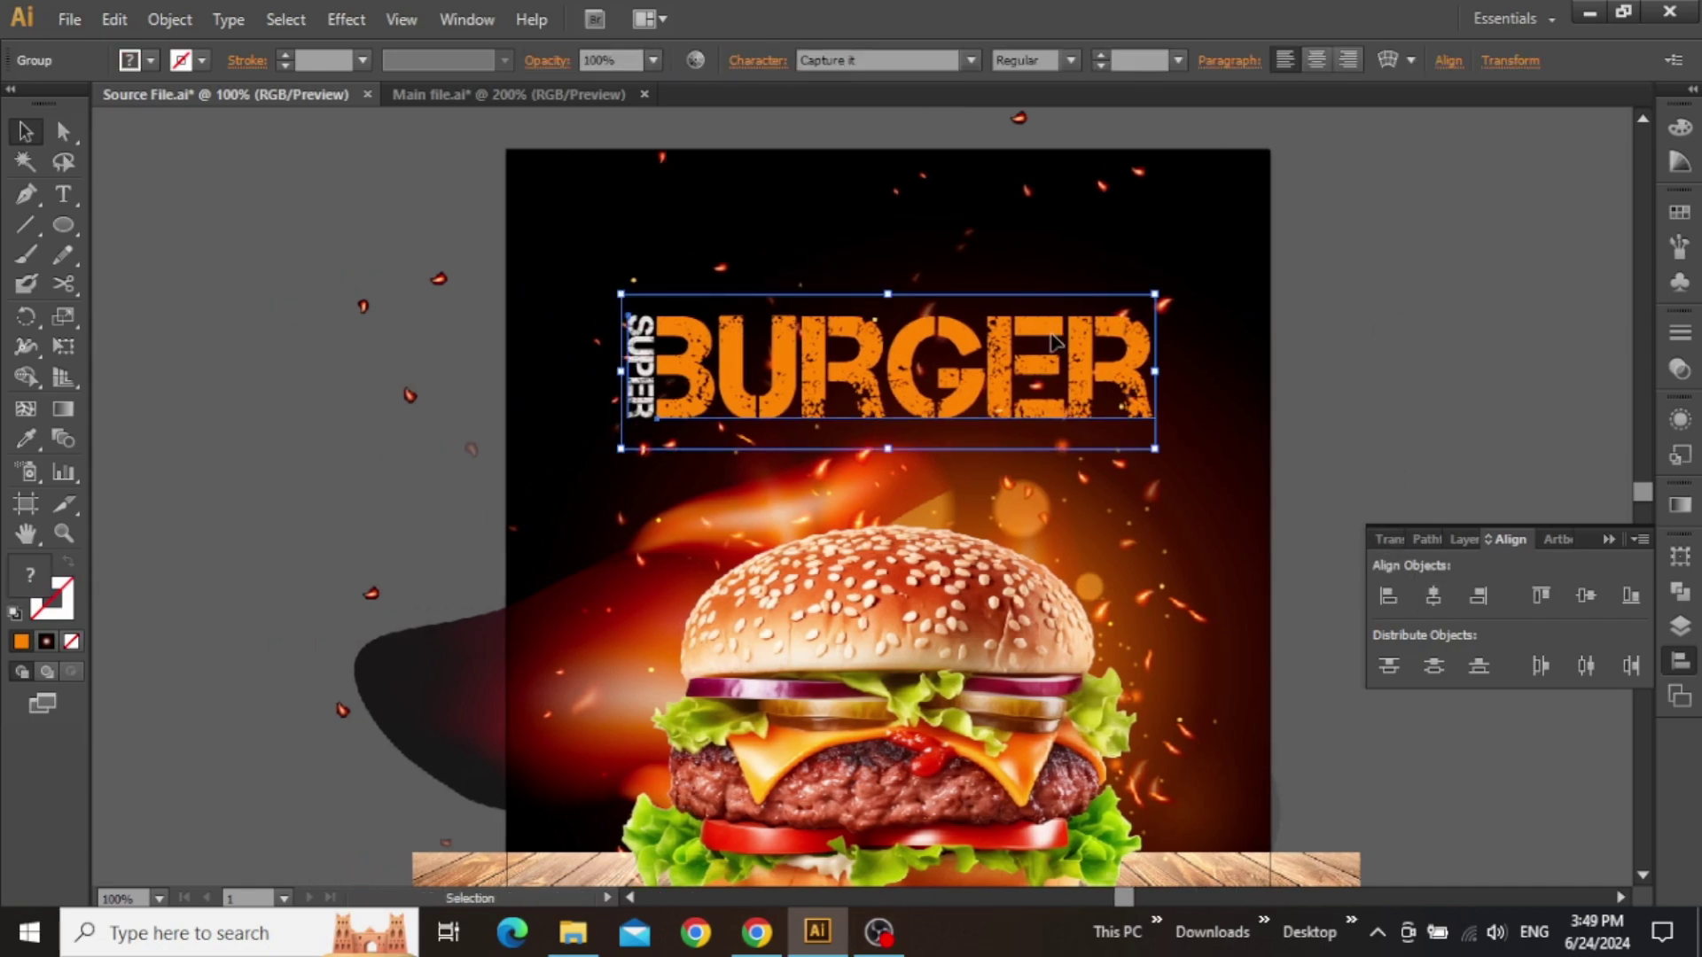
- Nudge the grouped SUPER BURGER headline slightly down toward the burger
key(Down)
key(Down)
key(Down)
key(Down)
key(Down)
key(Down)
key(Down)
key(Down)
key(Down)
key(Down)
key(Down)
key(Down)
key(Down)
key(Down)
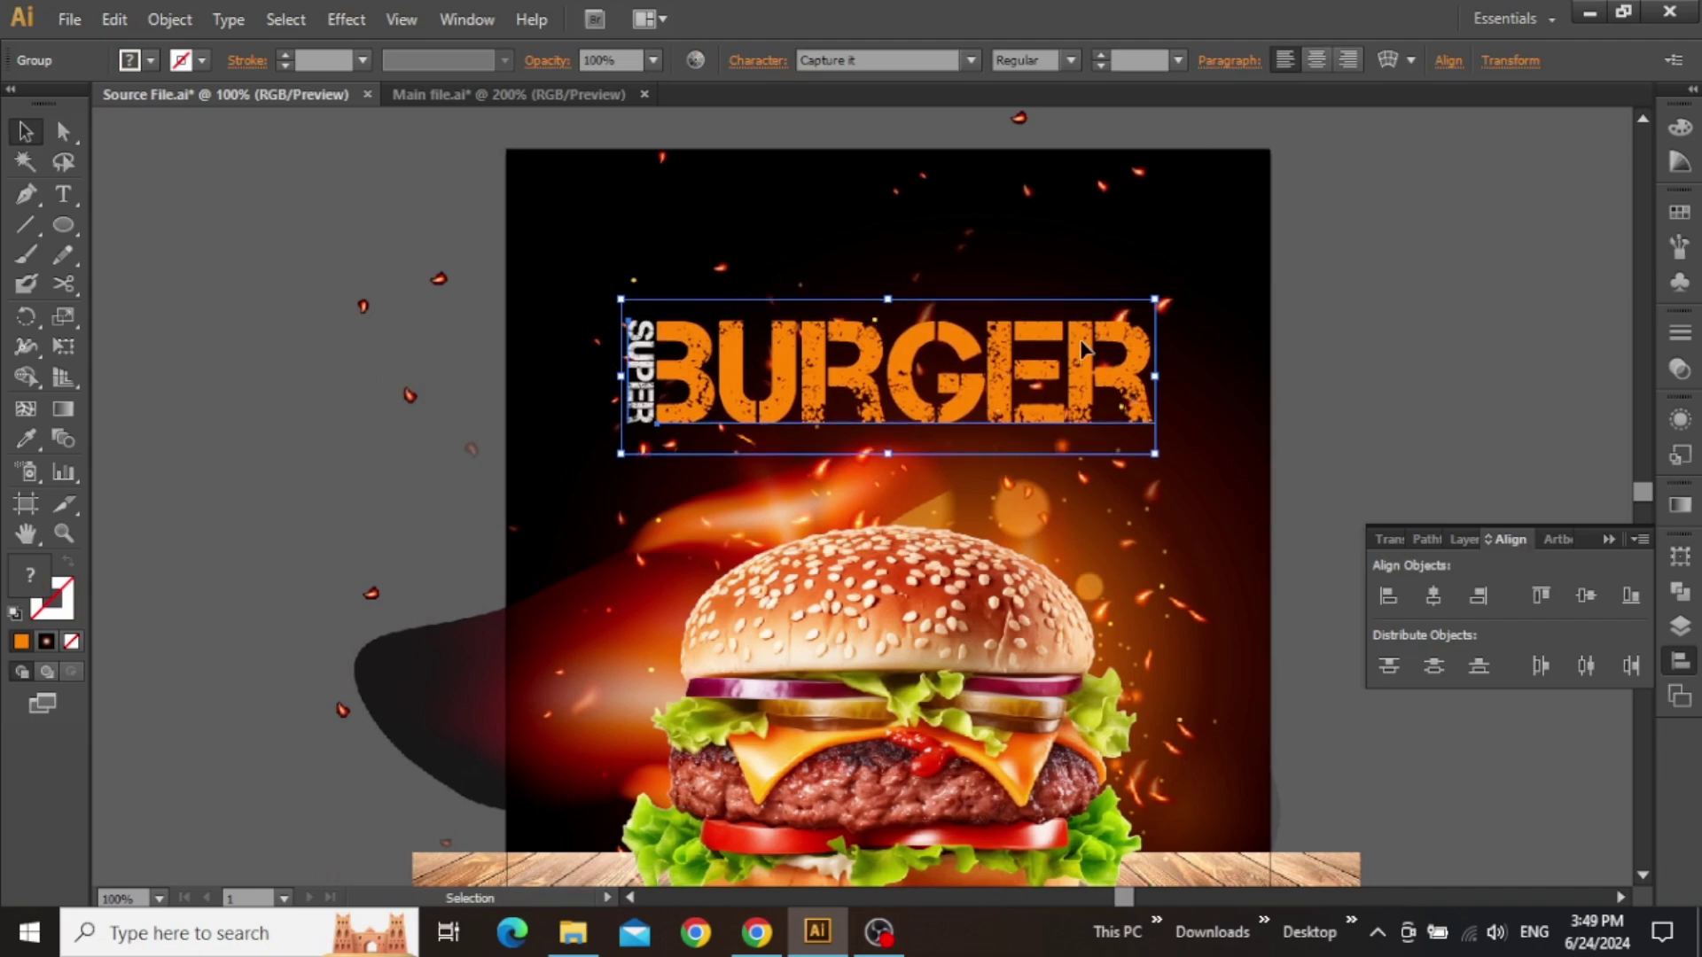
- Copy the Hey August font sample and place the copy over the flyer above the BURGER headline
click(1369, 293)
drag(1374, 293, 1397, 366)
drag(778, 358, 736, 452)
drag(1432, 353, 414, 509)
drag(1453, 425, 363, 337)
drag(1411, 339, 266, 345)
click(878, 631)
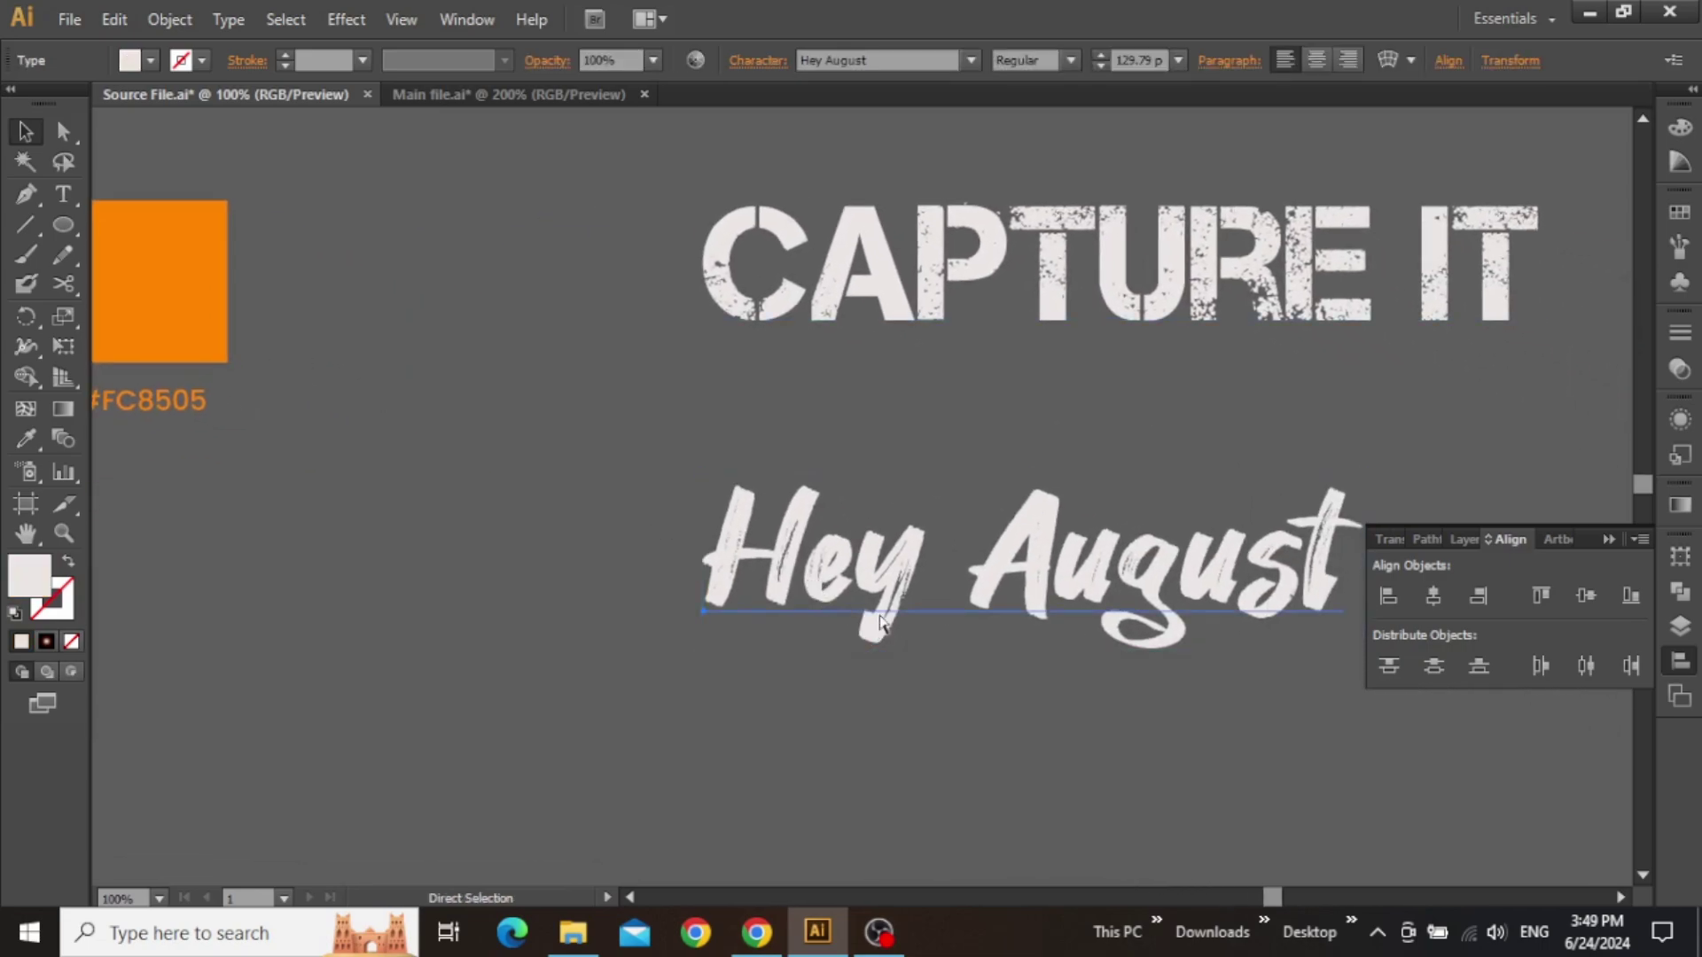
click(925, 700)
scroll(928, 704, down, 2)
scroll(923, 705, left, 10)
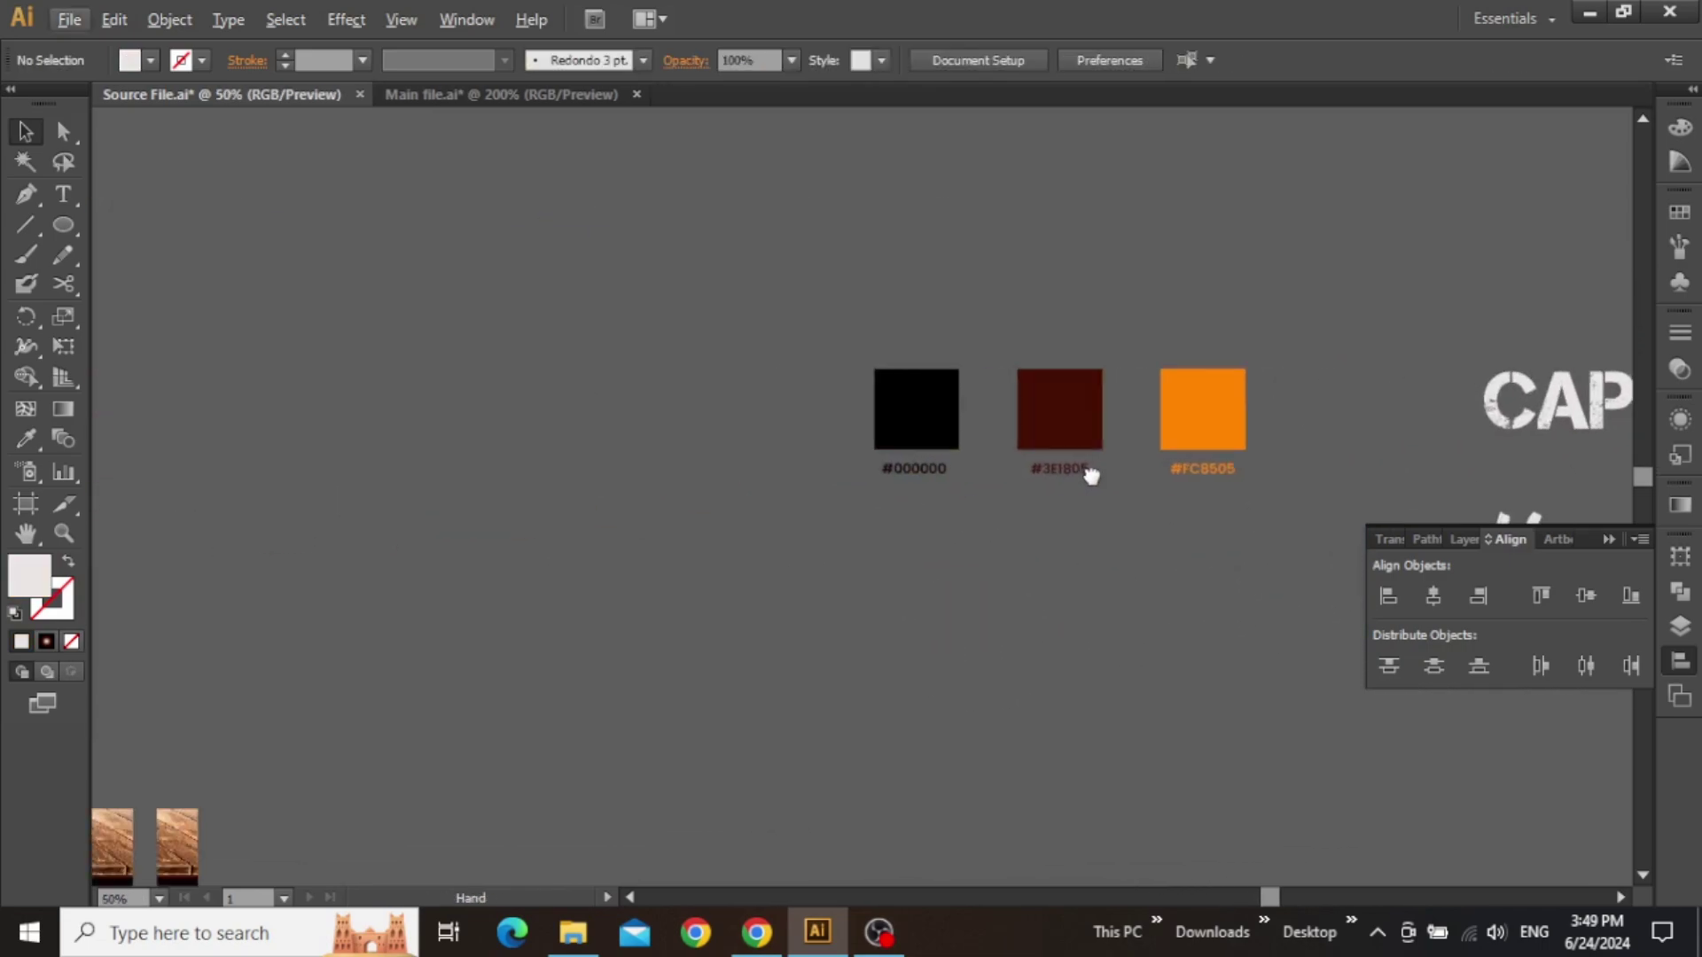
scroll(866, 406, up, 1)
scroll(748, 398, up, 1)
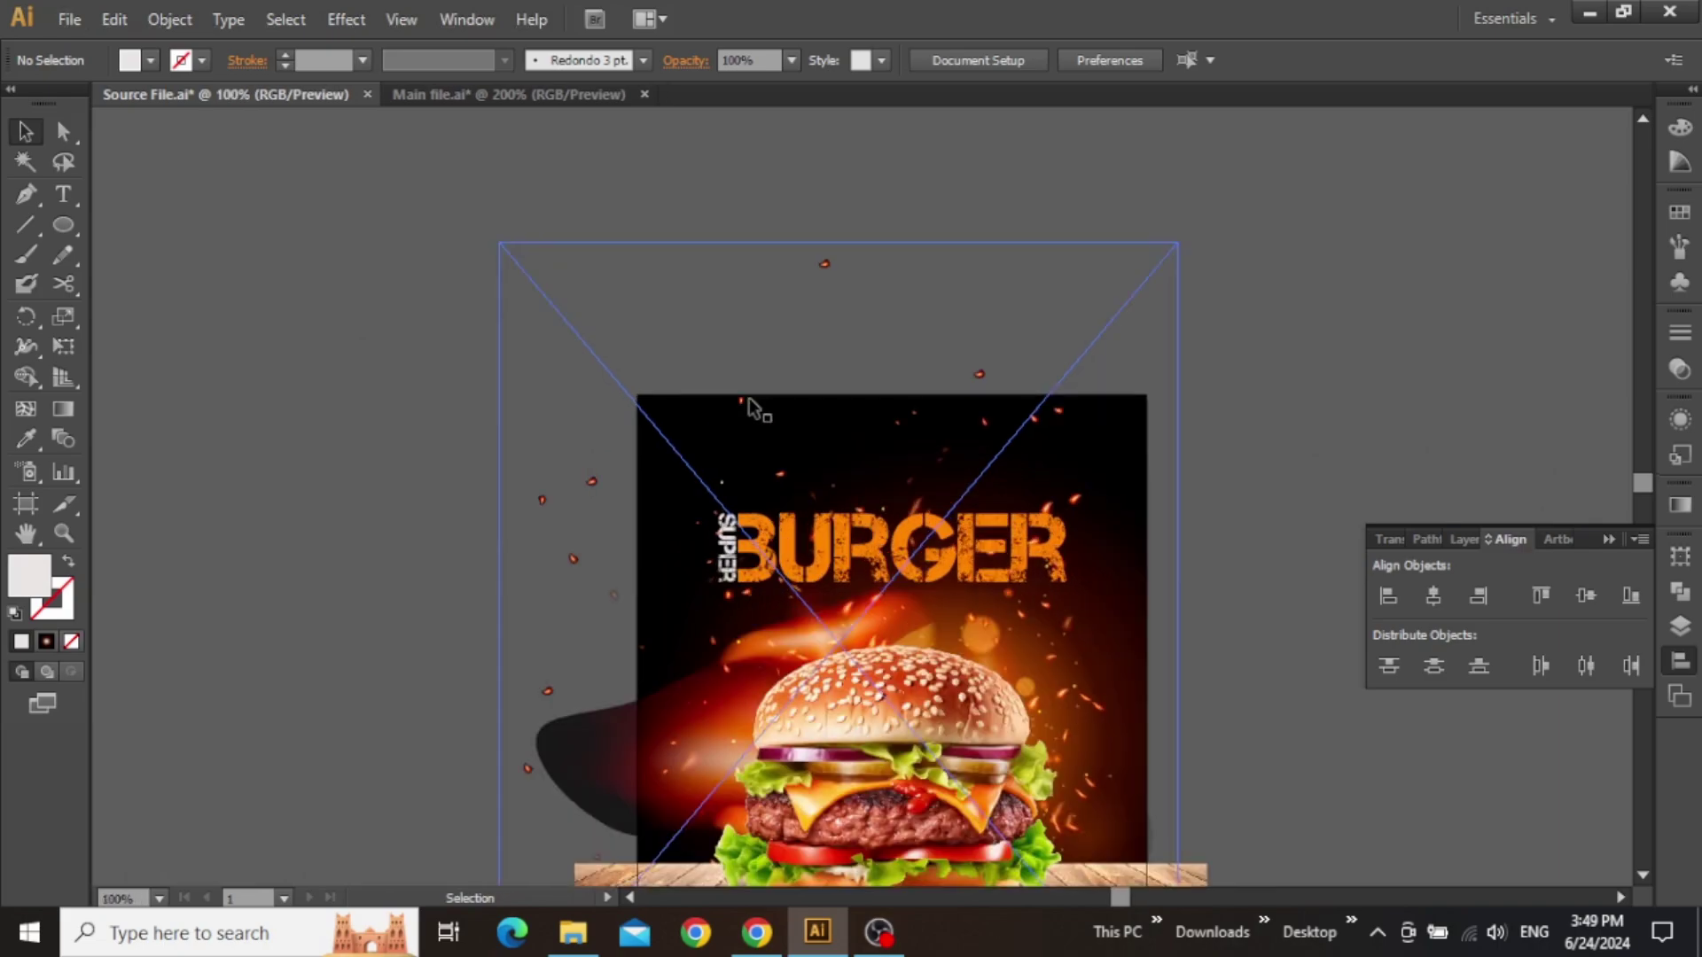
text(Hey August)
- Replace the copied sample wording with the two-line tagline "The best idea for today"
double_click(858, 493)
key(ctrl+a)
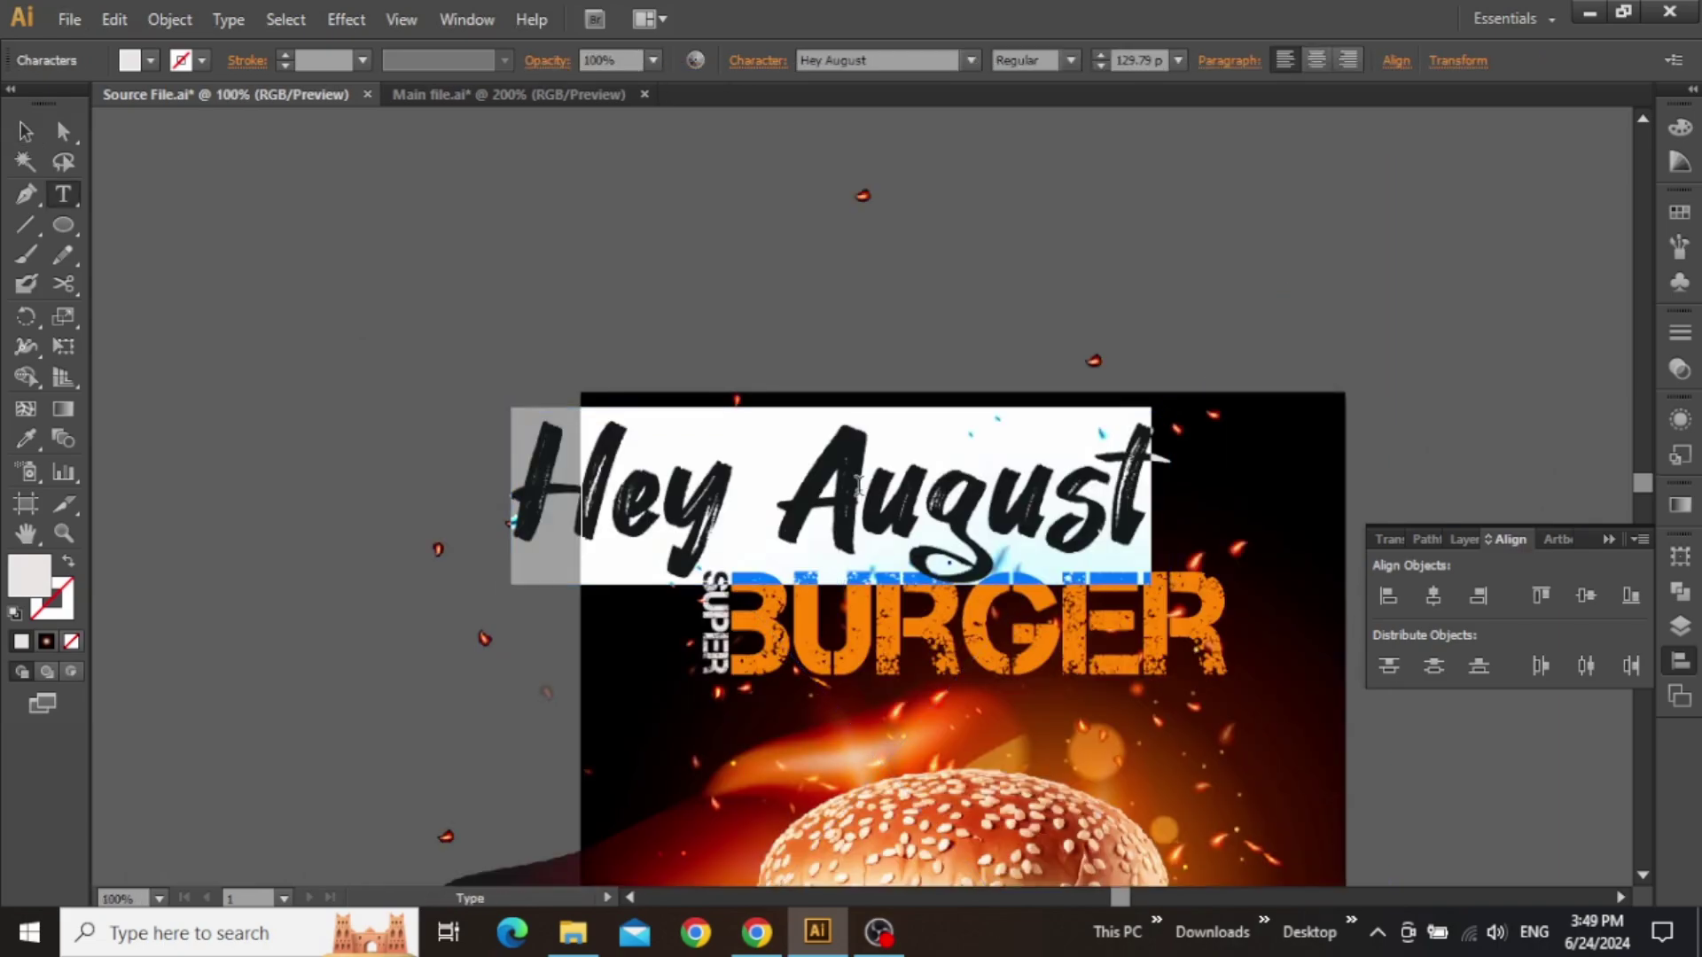
key(ctrl+v)
key(Escape)
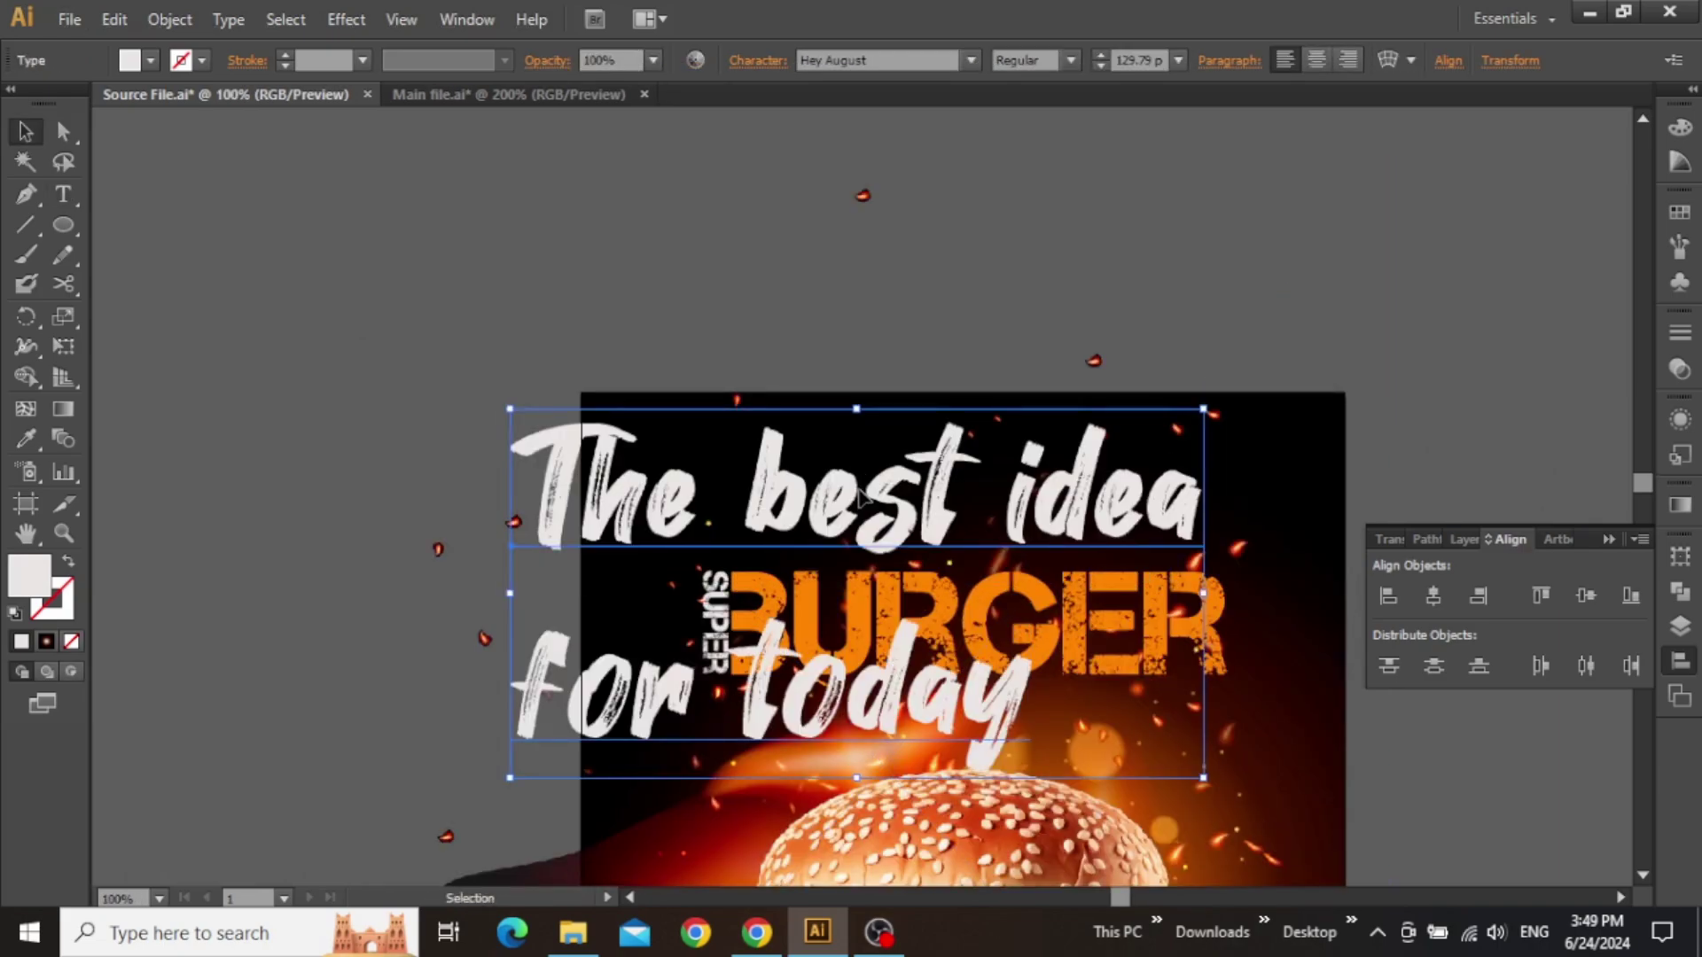
- Reduce the tagline's font size to 20 pt
click(1161, 60)
key(shift+Down)
key(shift+Down)
key(shift+Down)
key(shift+Down)
key(shift+Down)
key(shift+Down)
key(shift+Down)
key(shift+Down)
key(shift+Down)
key(shift+Down)
key(shift+Down)
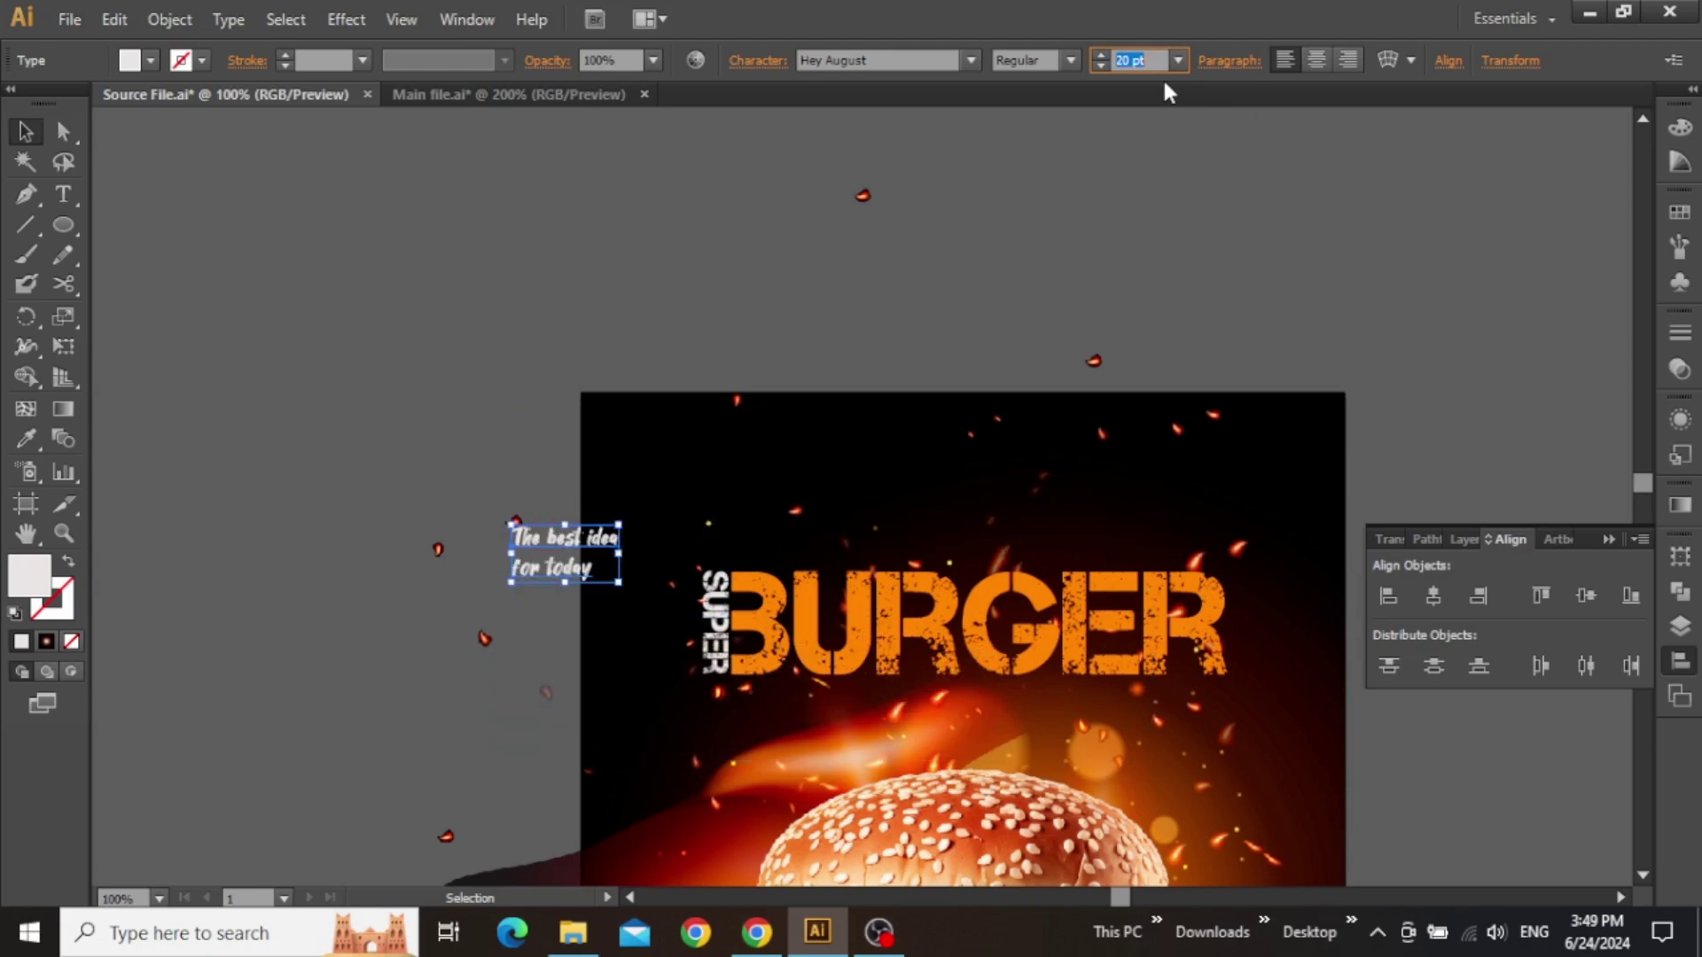
- Place the tagline above the left end of the headline and tilt it counterclockwise so it slants upward
scroll(789, 509, up, 1)
drag(699, 482, 475, 418)
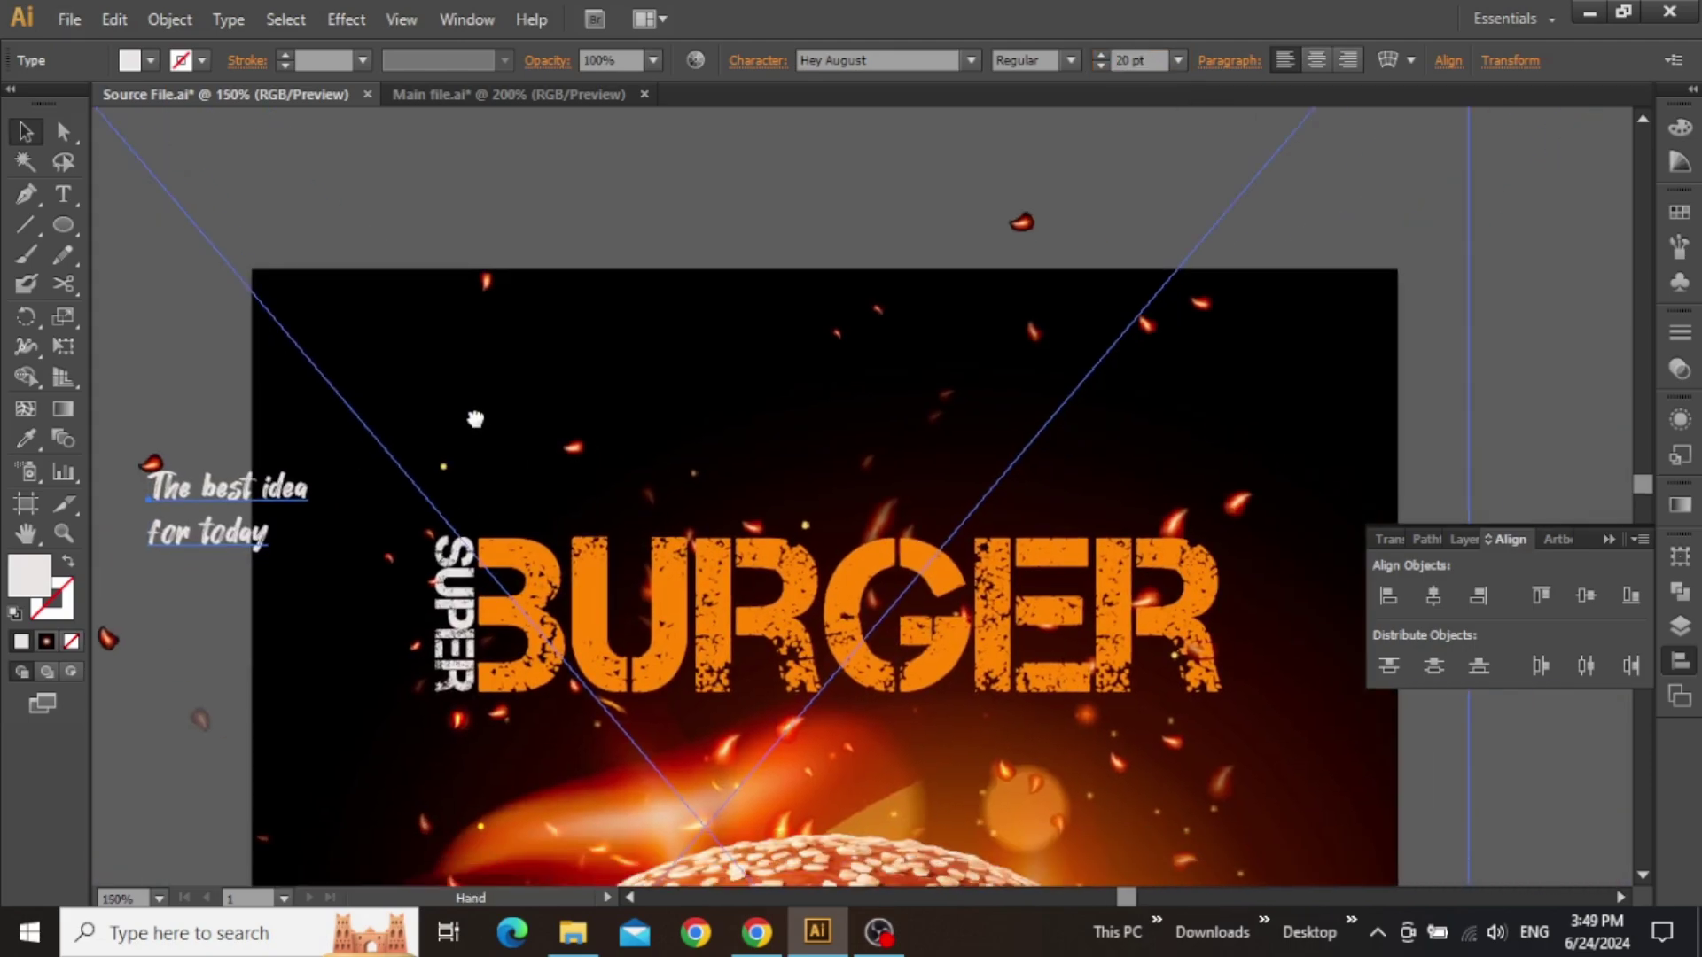
drag(251, 504, 541, 449)
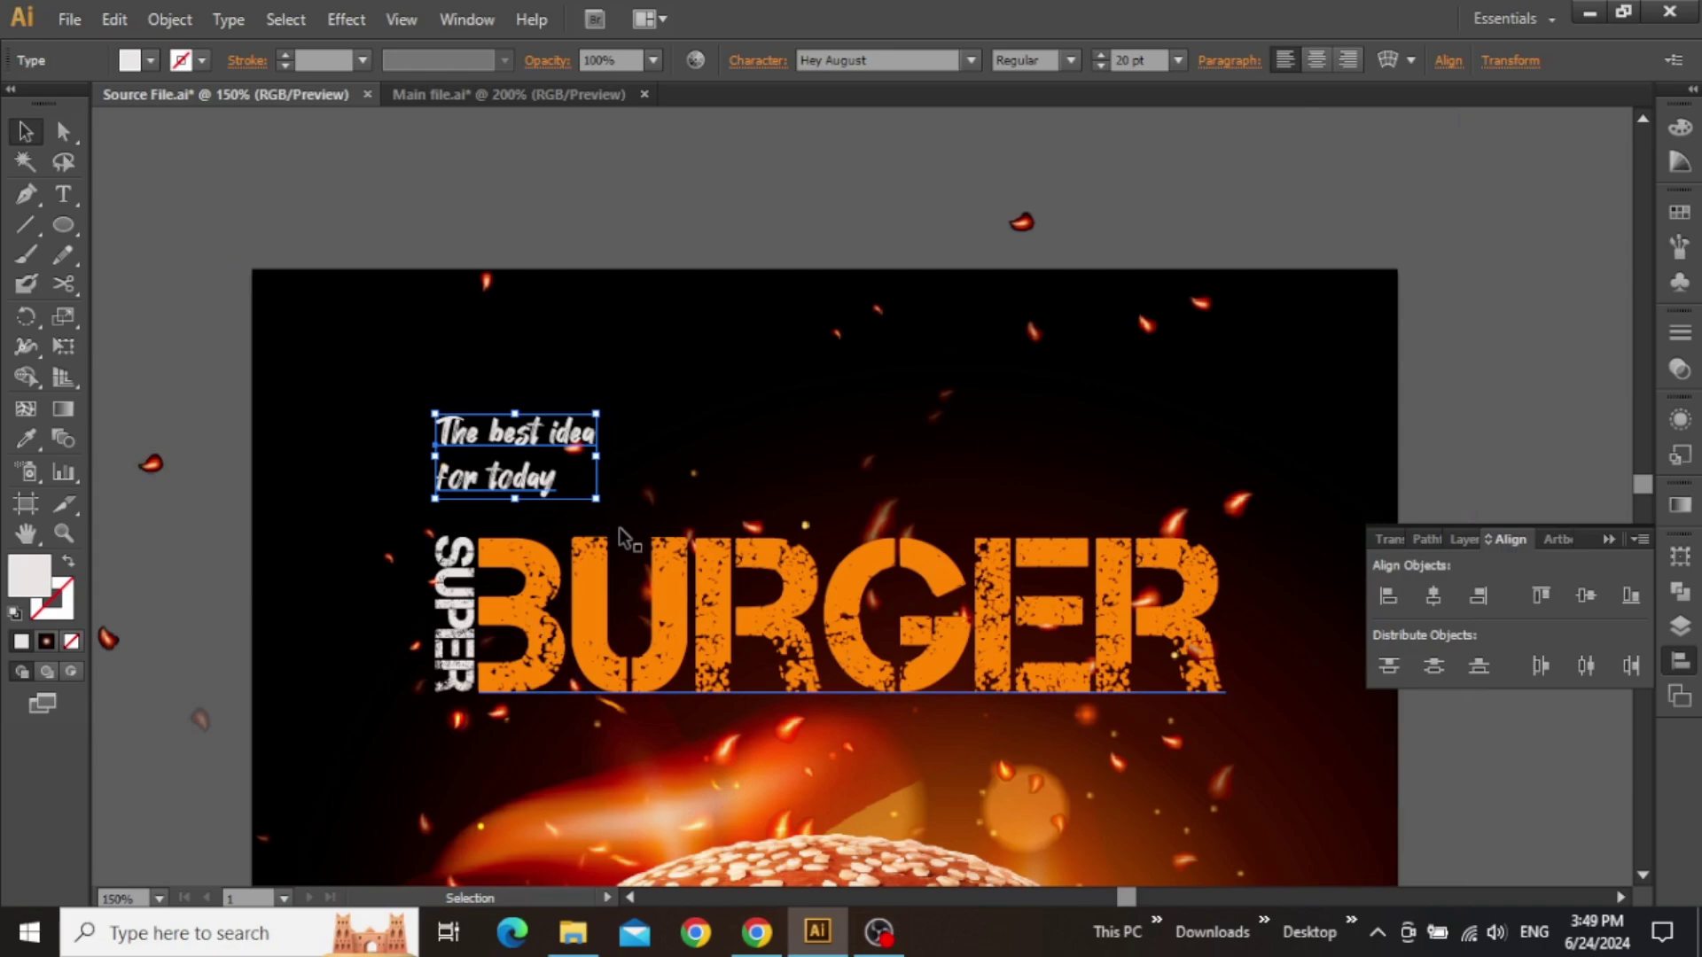
mouse_move(606, 506)
mouse_down()
mouse_move(619, 471)
mouse_move(614, 490)
mouse_up()
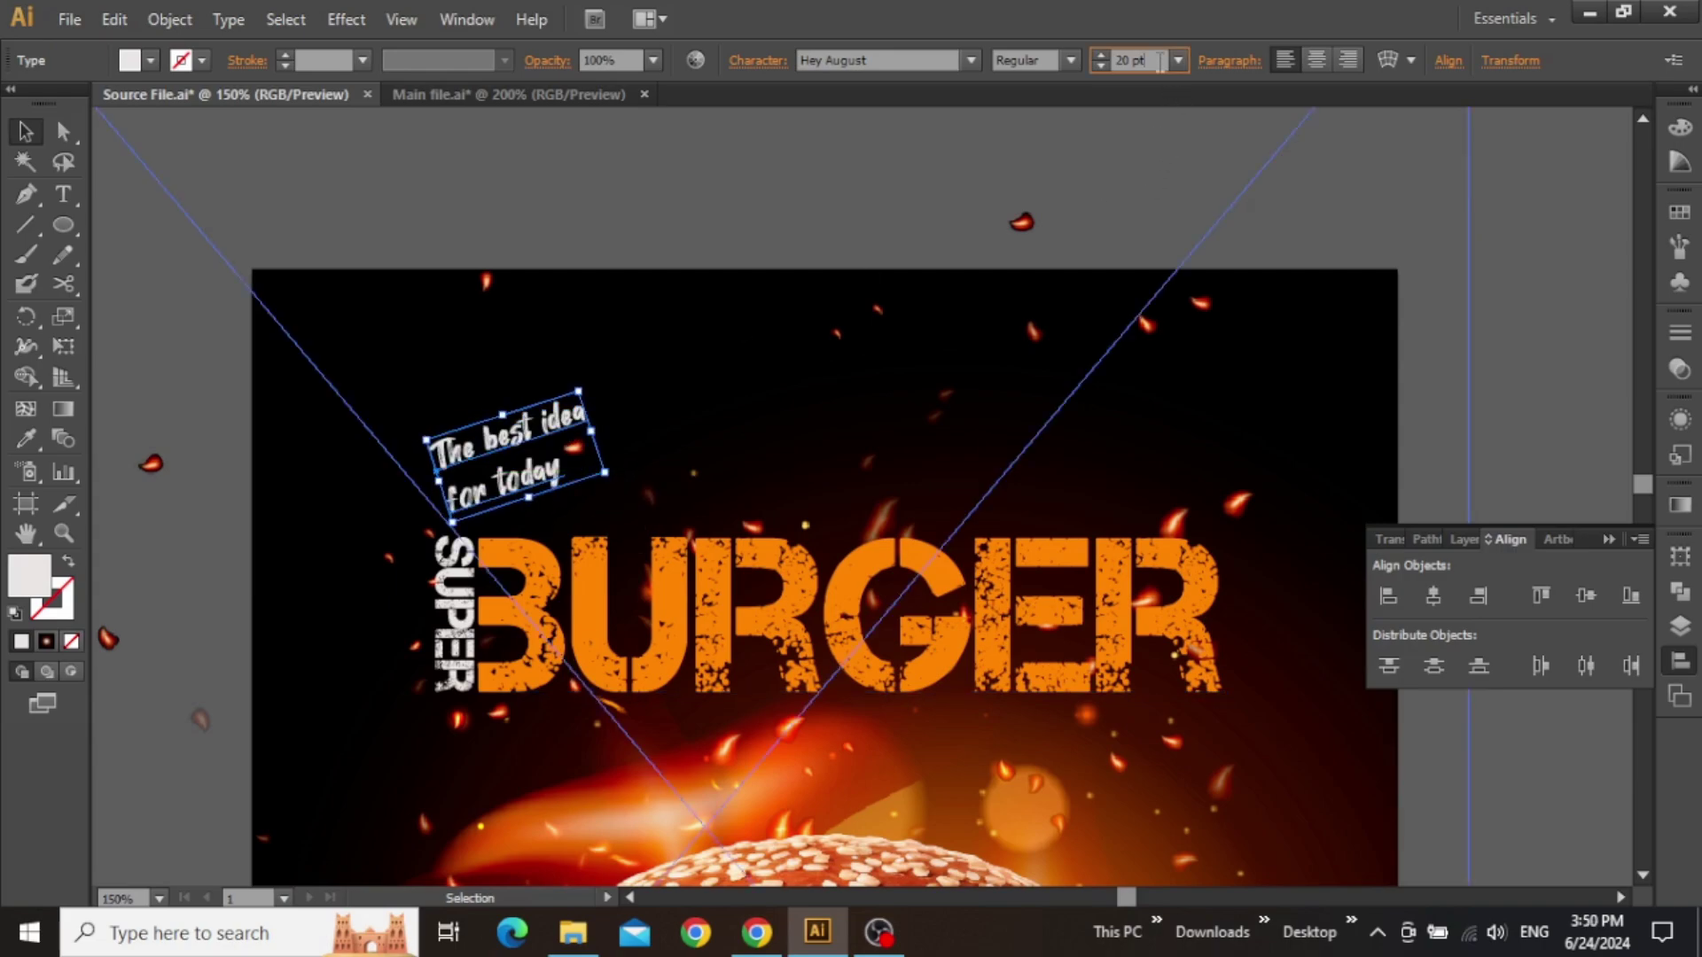
- Enlarge the tilted tagline's font size to 28 pt
key(Up)
key(Up)
key(Up)
key(Up)
key(Up)
key(Up)
key(Up)
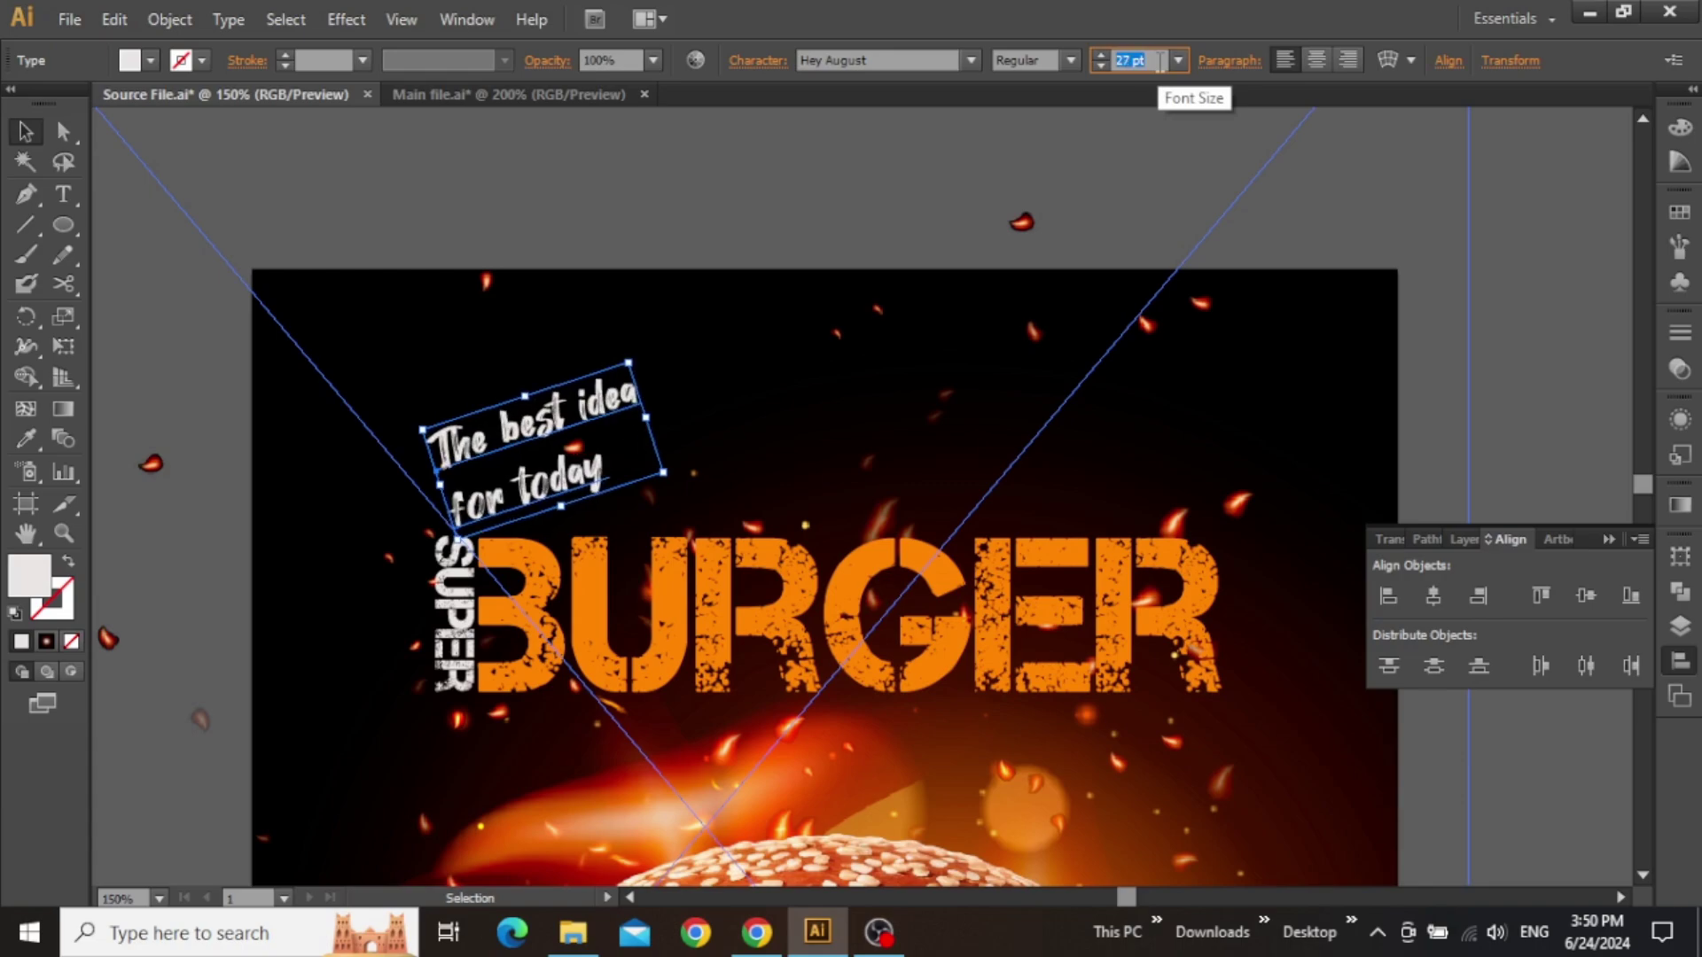
key(Up)
key(Return)
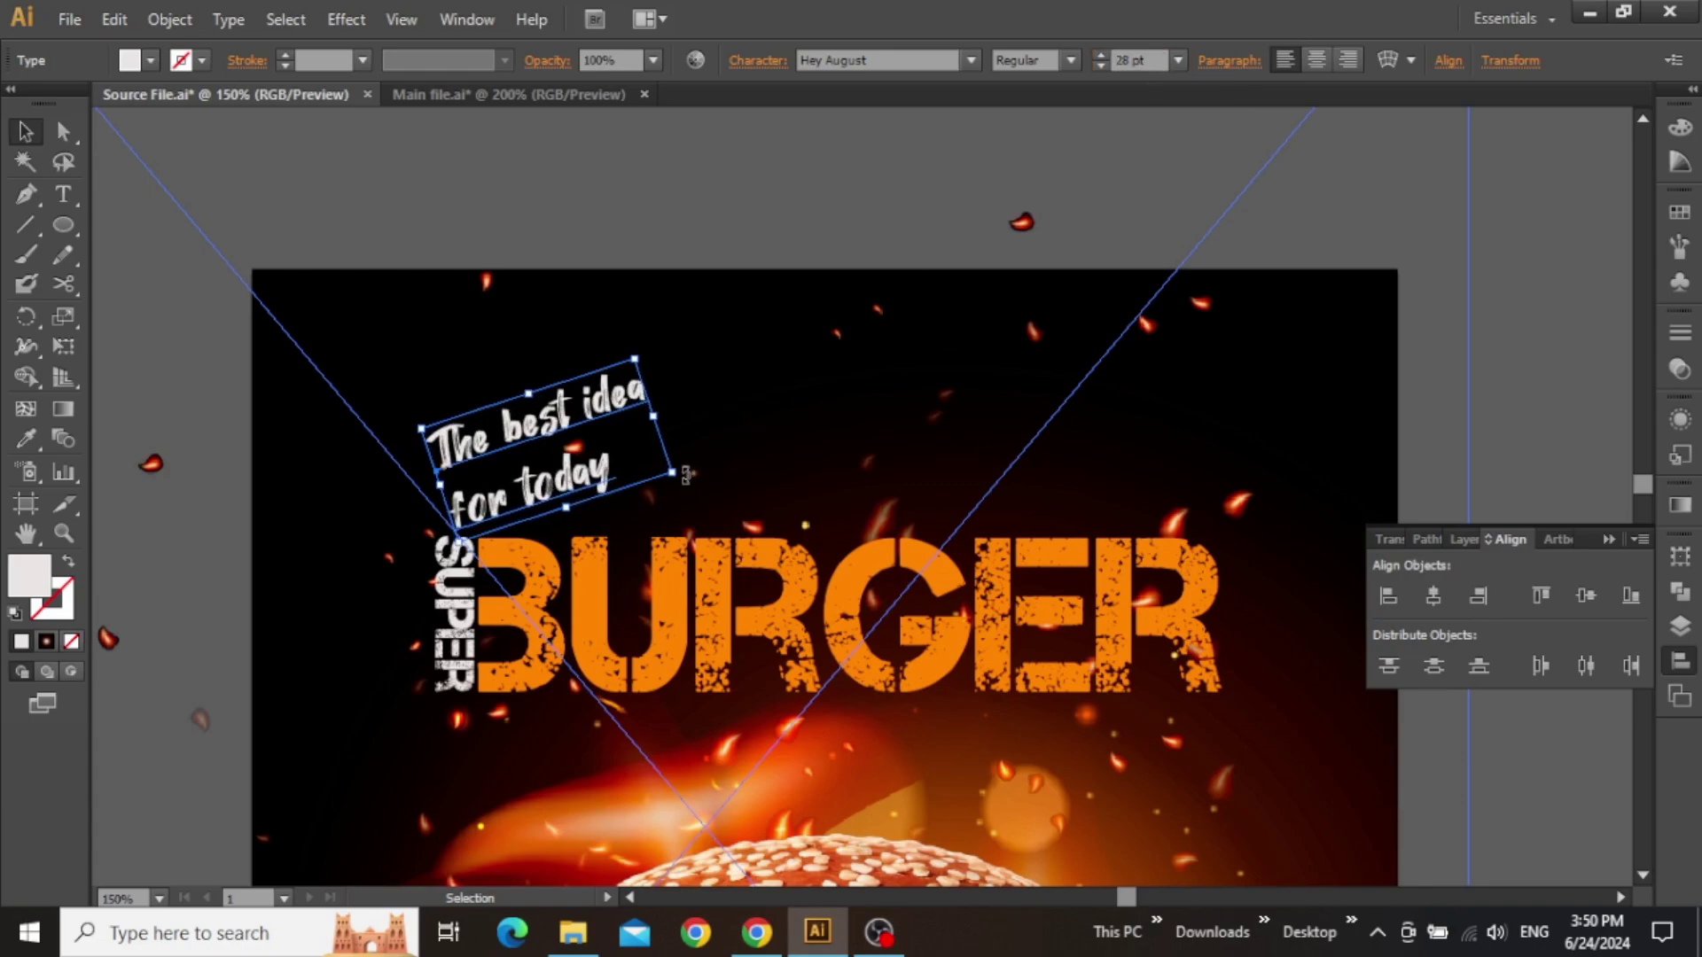
- Fine-tune the tagline's tilt and nudge it right and slightly up so it sits above the B of BURGER
drag(685, 476, 680, 469)
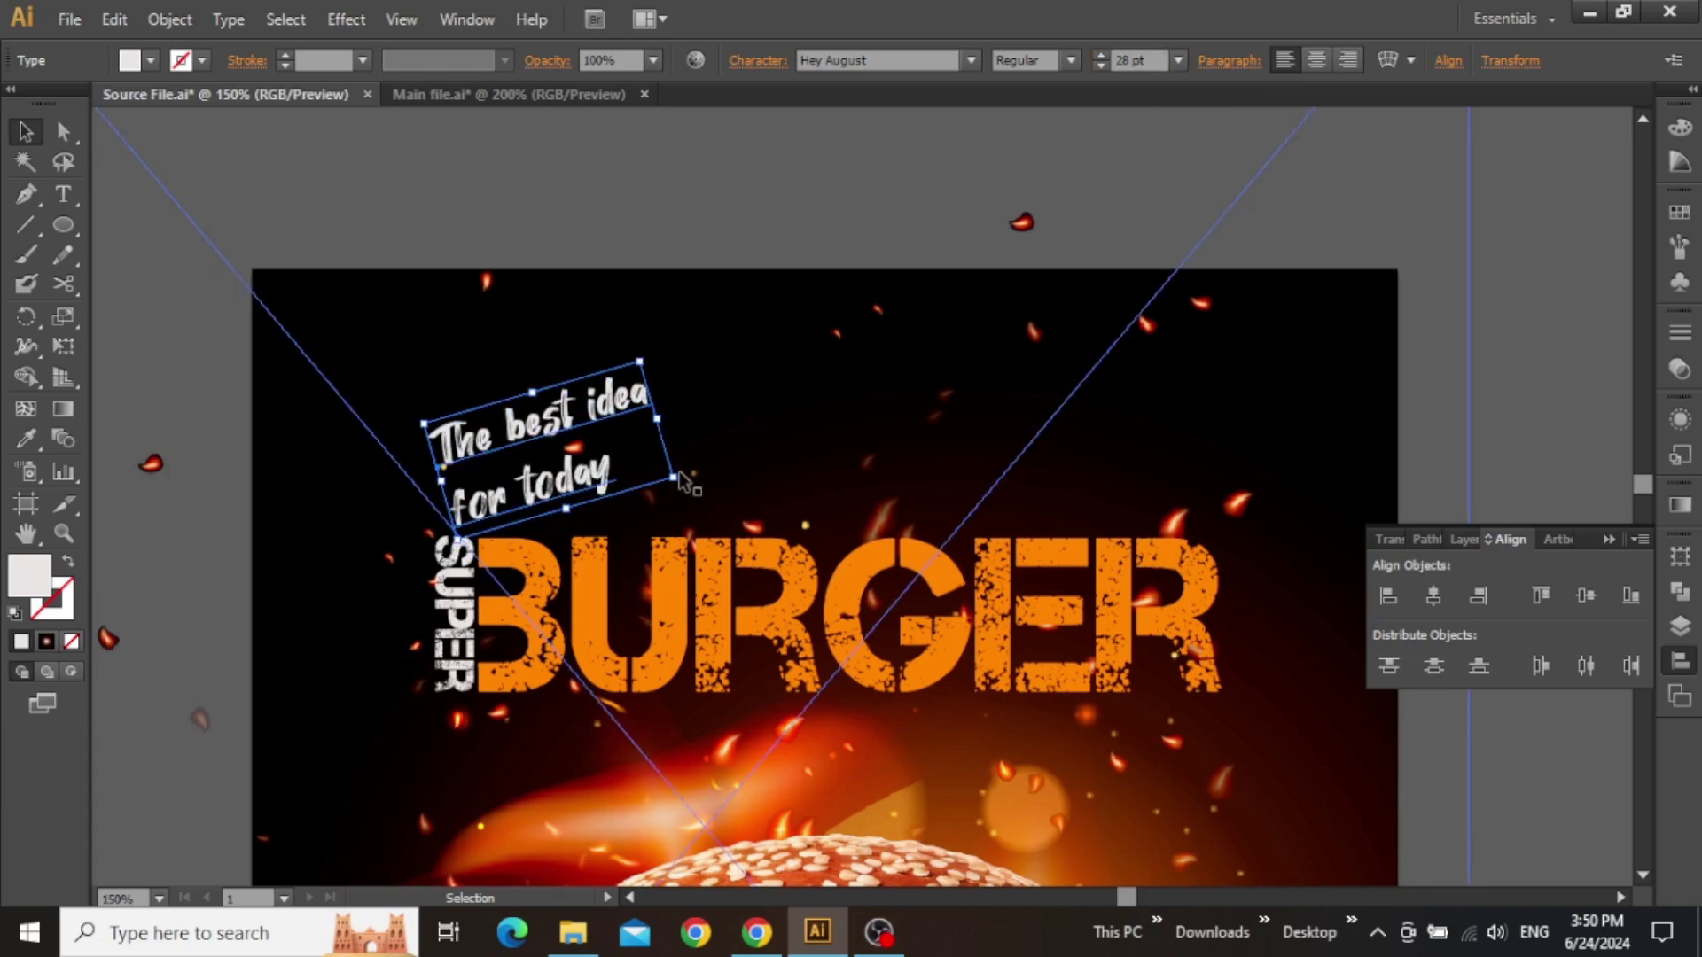
key(Right)
key(Right)
key(Right)
key(Right)
key(Right)
key(Right)
key(Right)
key(Right)
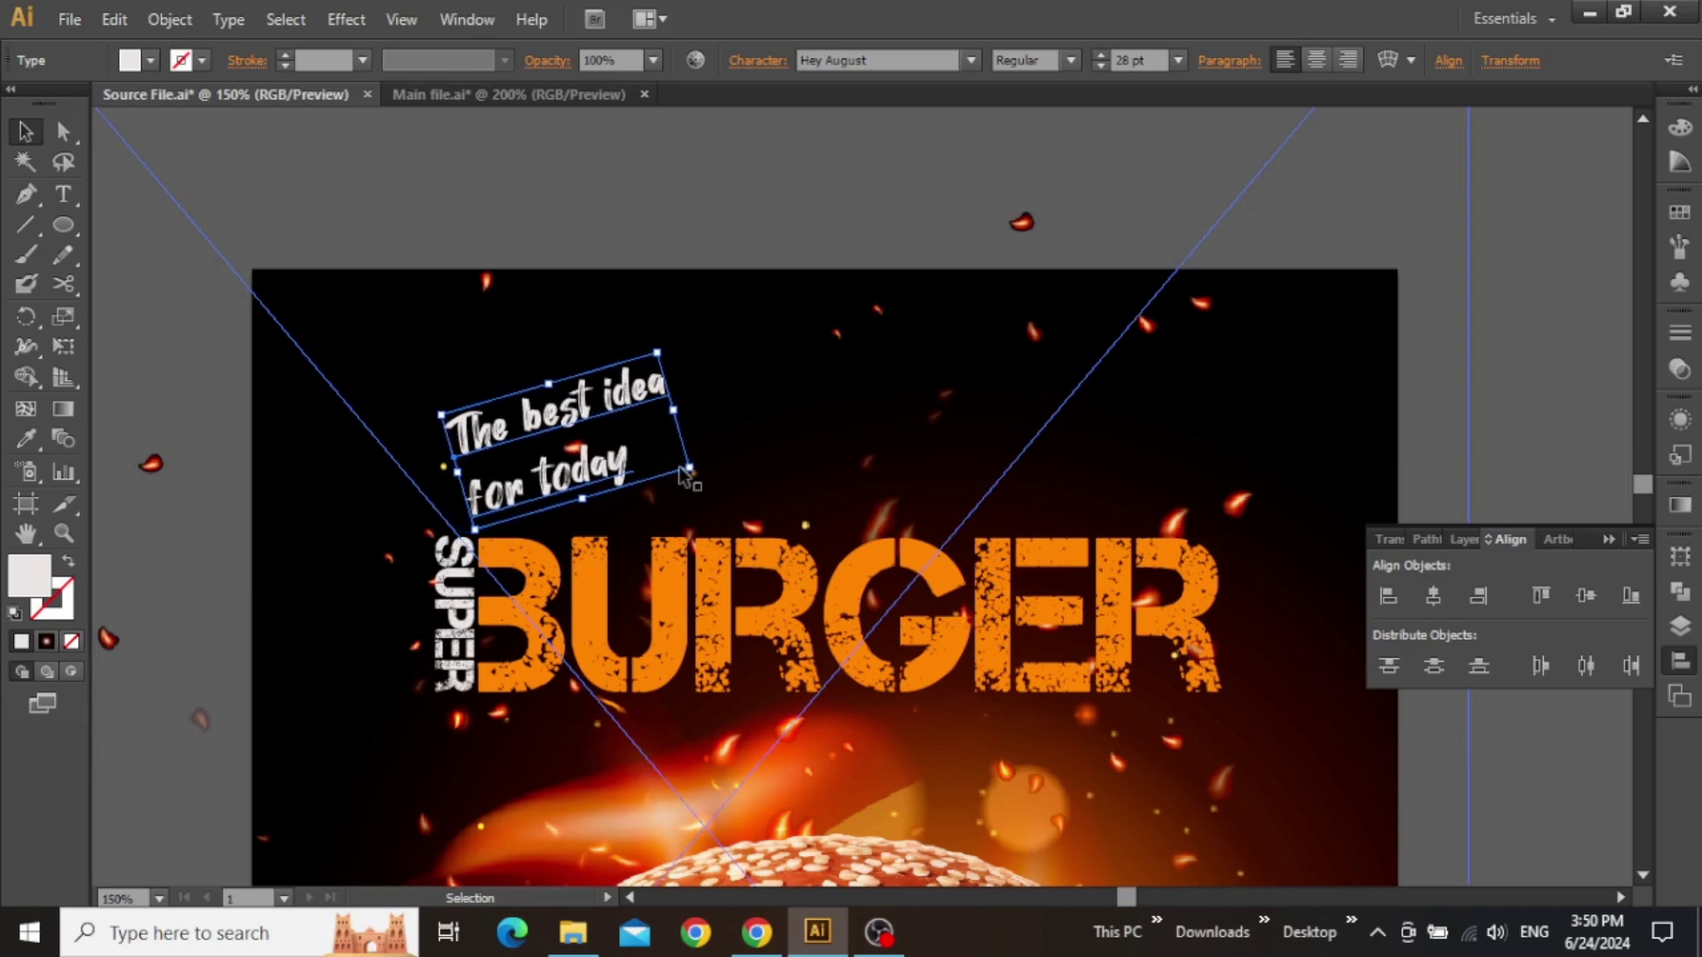
key(Up)
key(Up)
drag(703, 464, 712, 463)
click(1527, 259)
key(ctrl+minus)
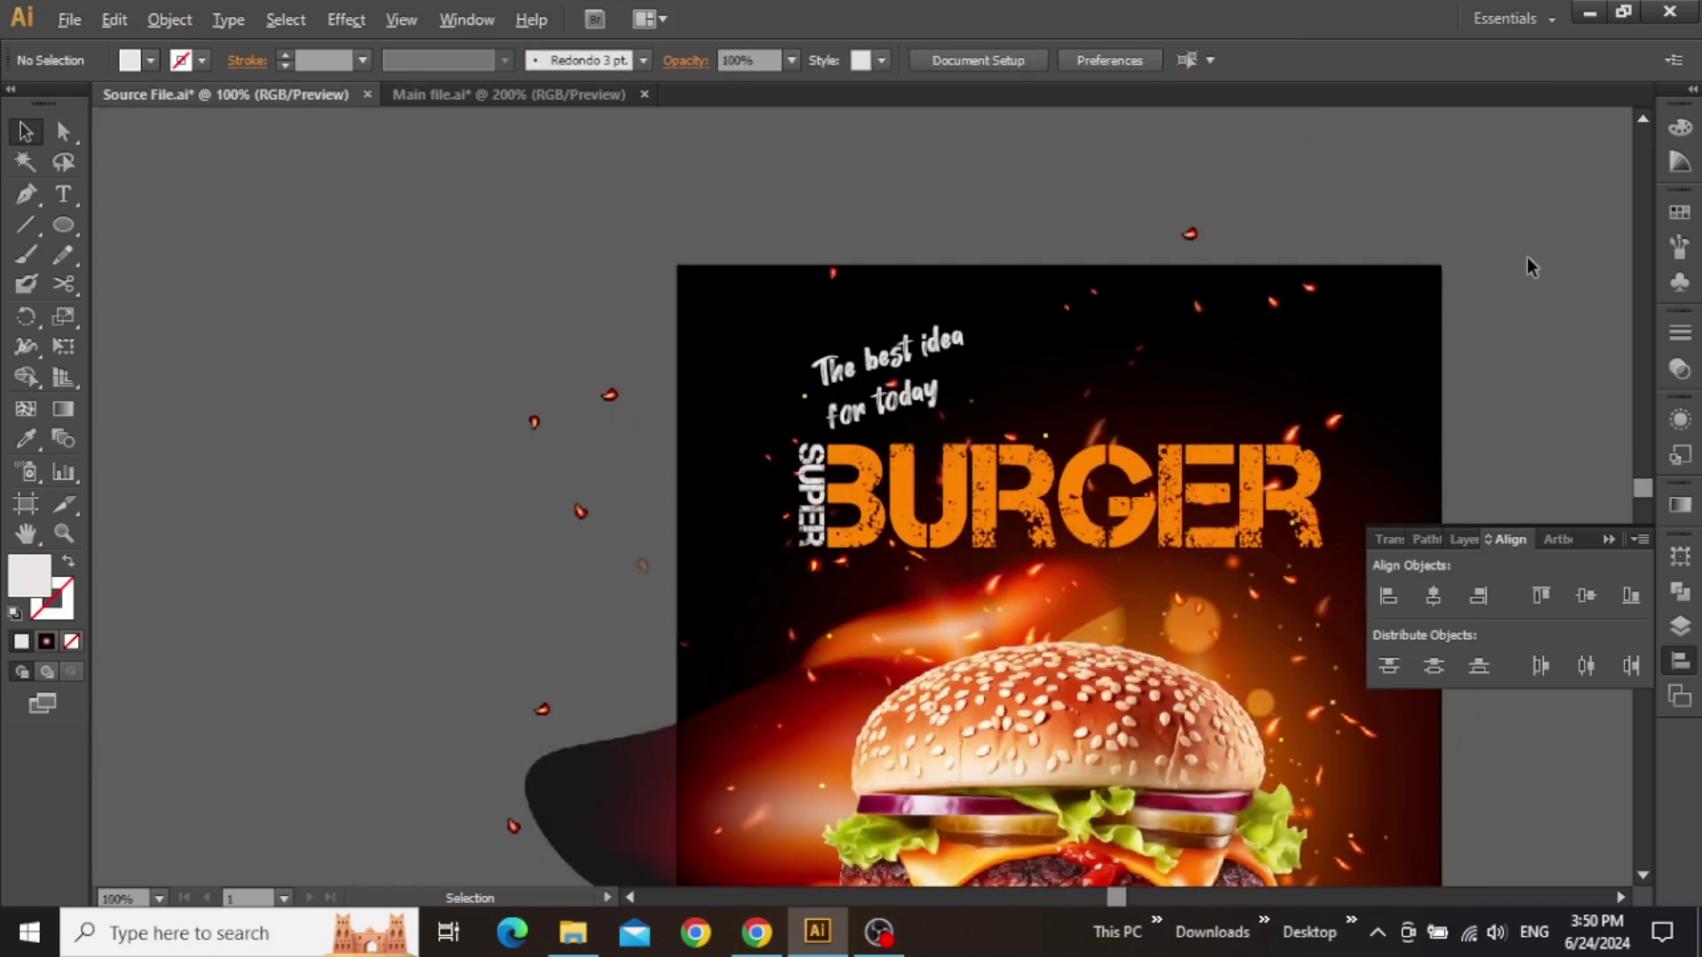
- Draw a wide, low rectangle across the front wooden board, starting outside the artboard's left edge and ending near the middle
drag(1528, 269, 1434, 186)
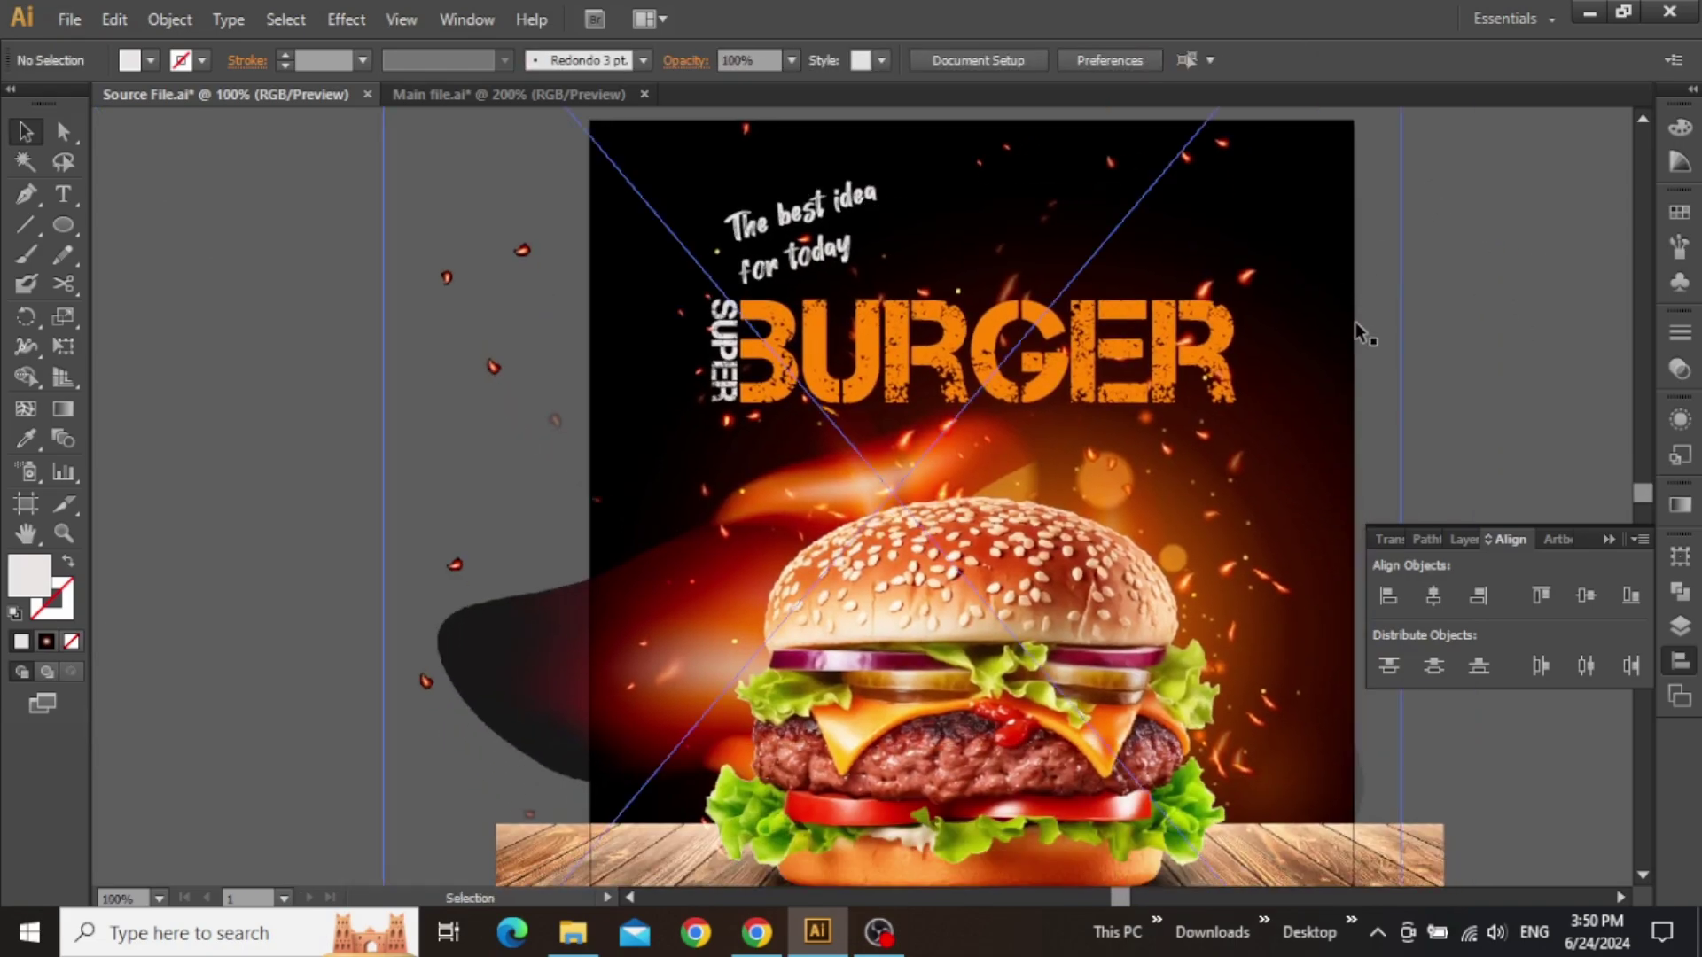
drag(1404, 327, 1358, 270)
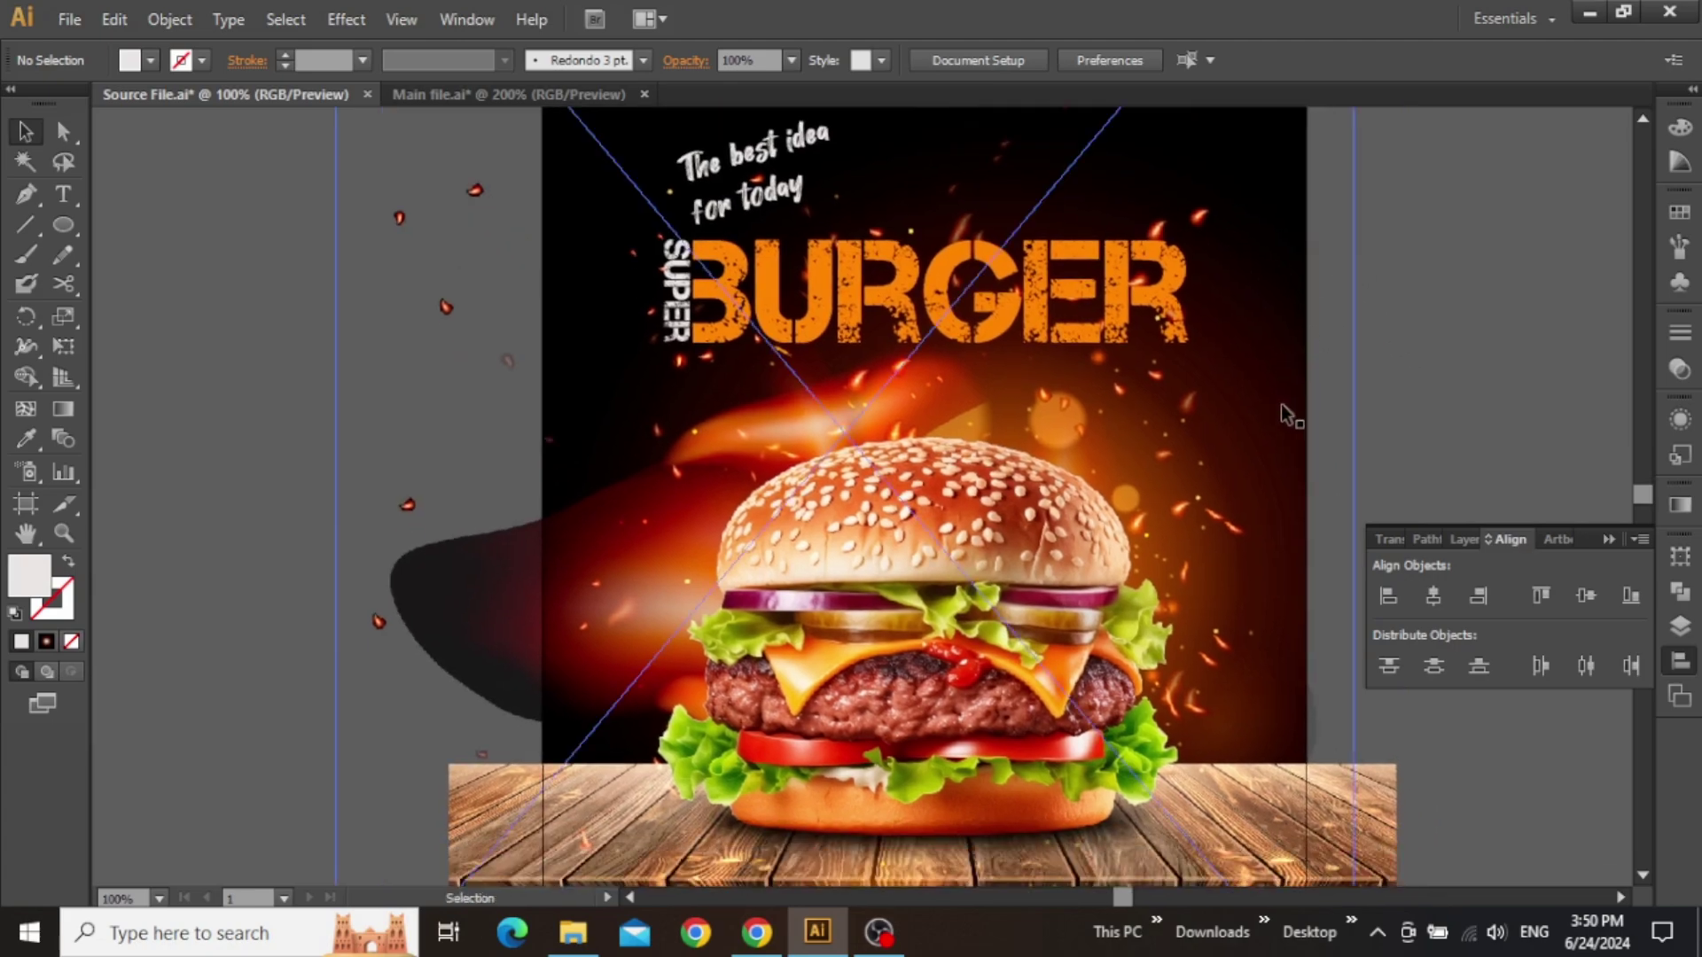
drag(1274, 387, 1235, 467)
drag(1188, 665, 1186, 290)
drag(1161, 457, 1053, 542)
drag(1197, 678, 1215, 456)
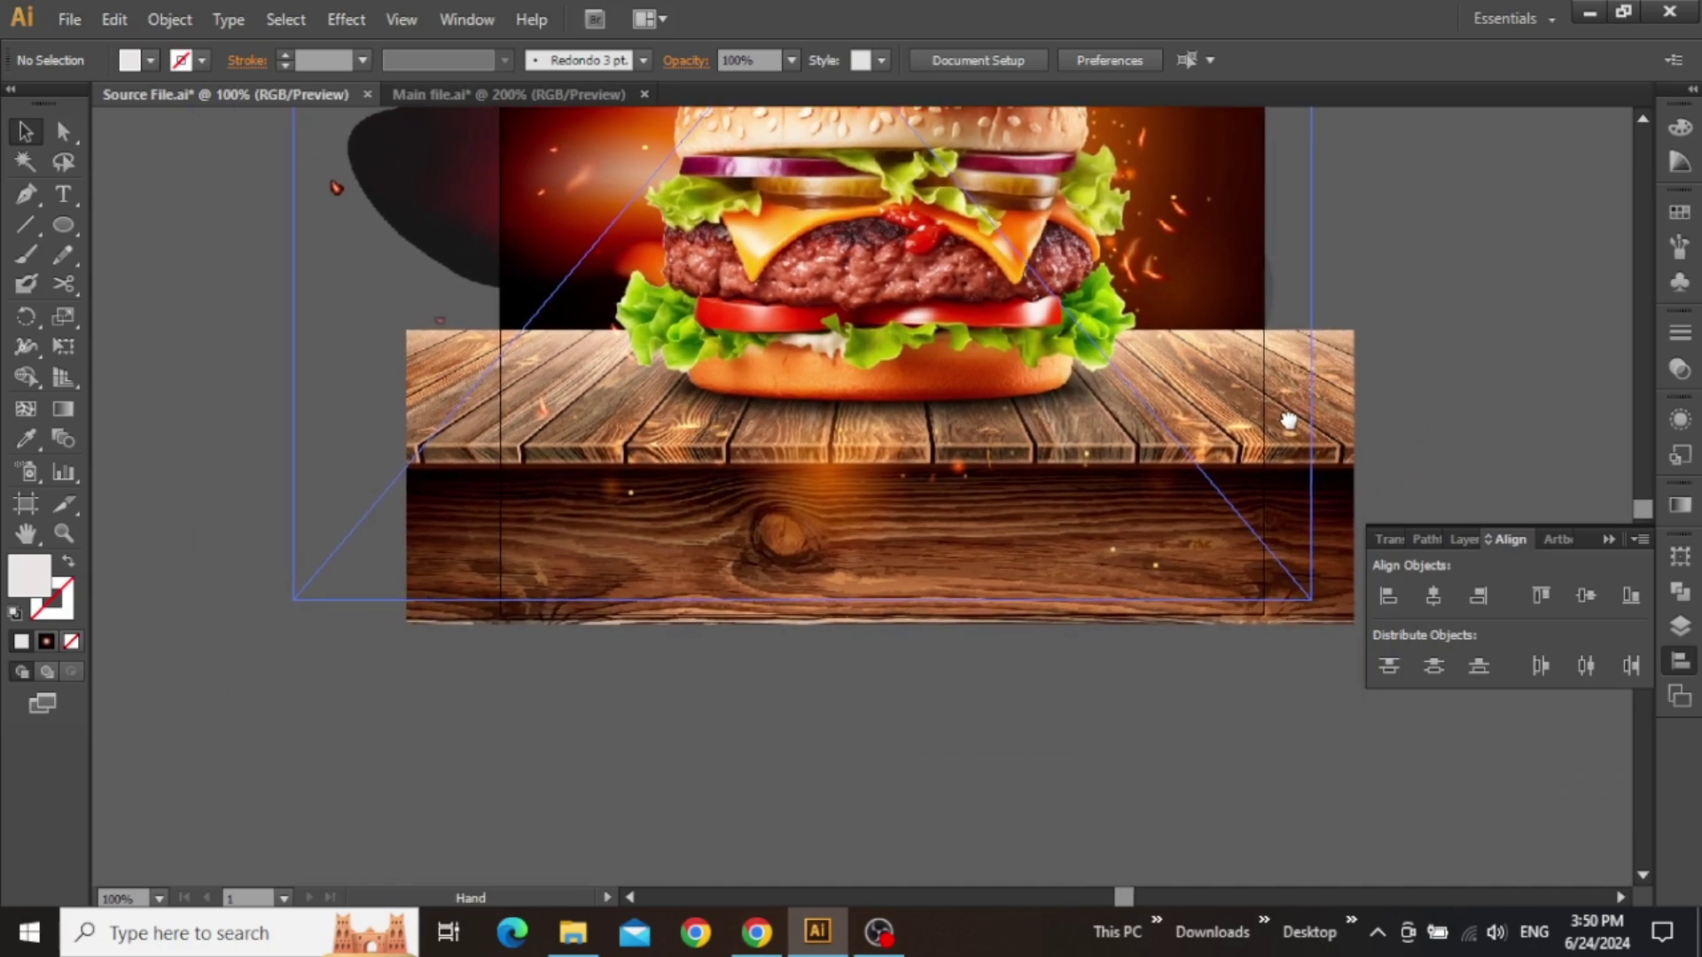
click(78, 227)
key(m)
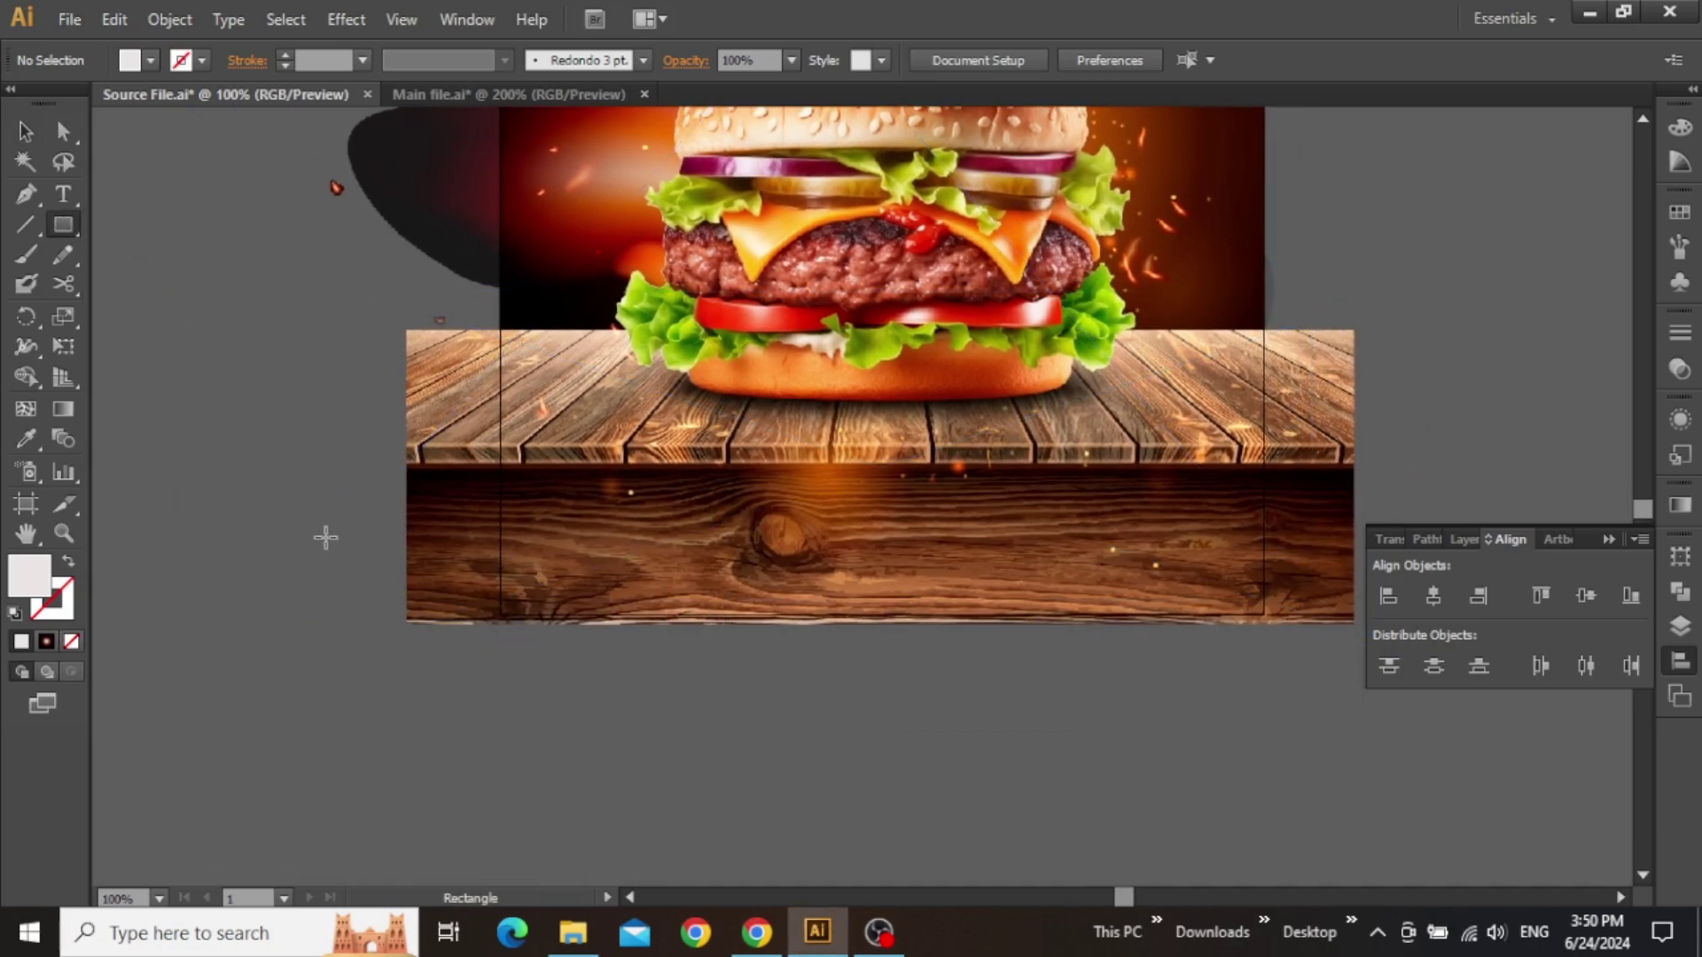
drag(307, 508, 839, 591)
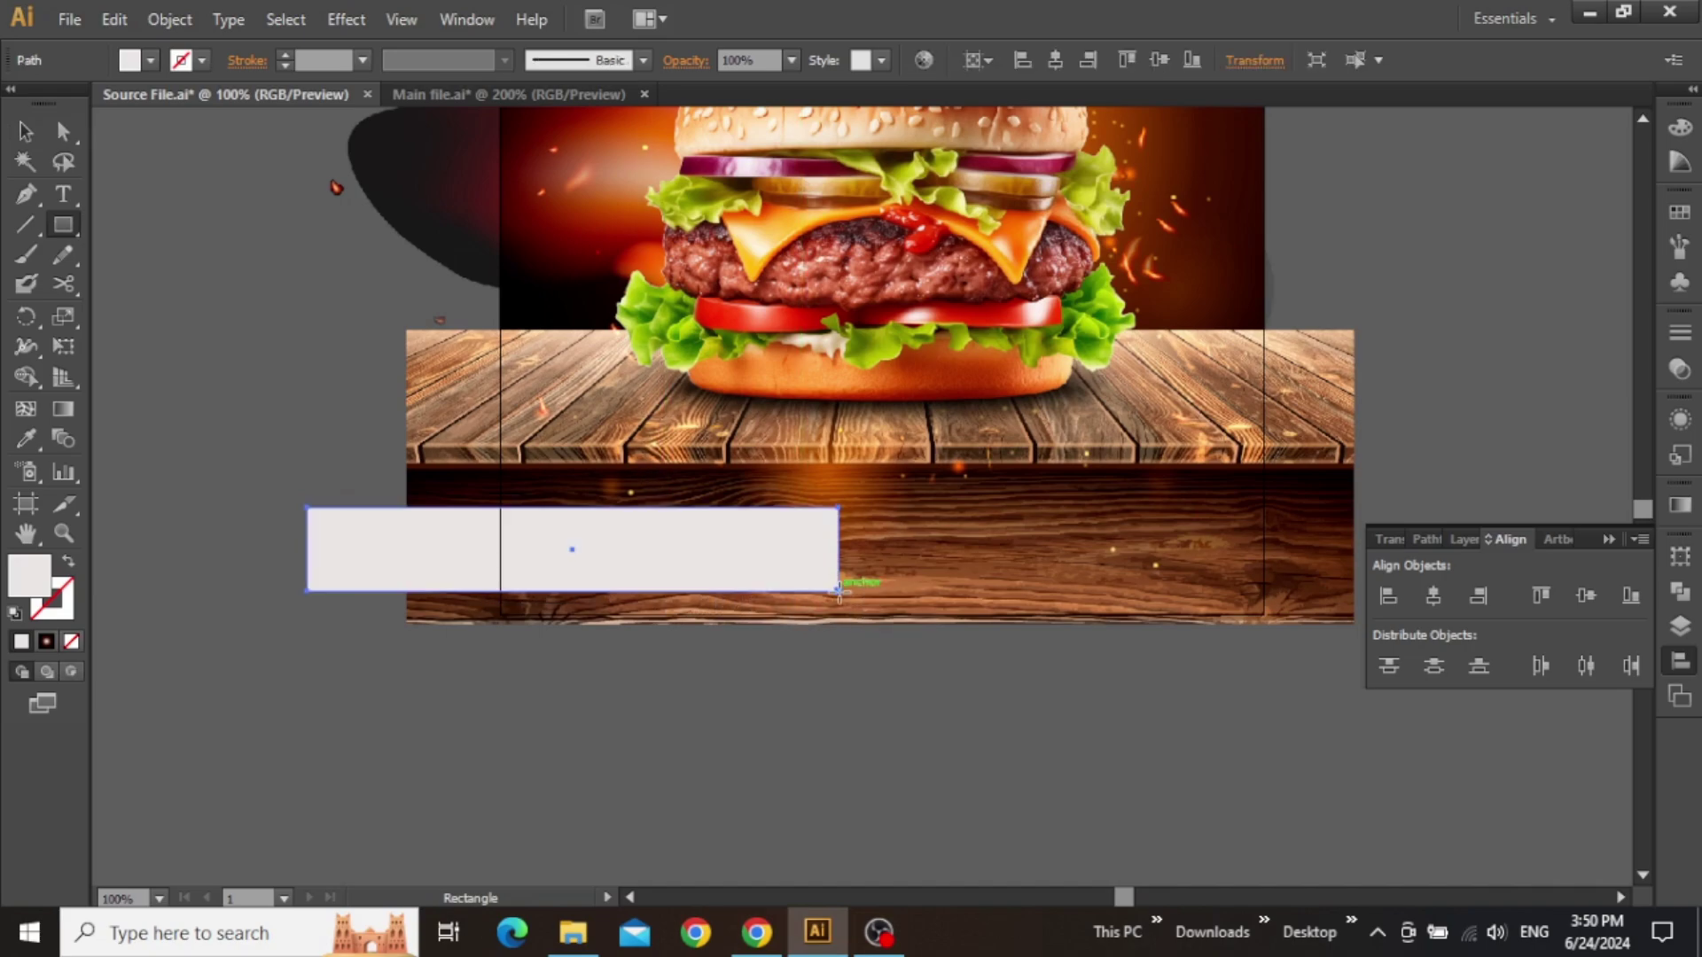
key(v)
- Fill the rectangle with the orange #FC8505 sampled from the color swatch
scroll(746, 552, up, 1)
drag(683, 499, 801, 516)
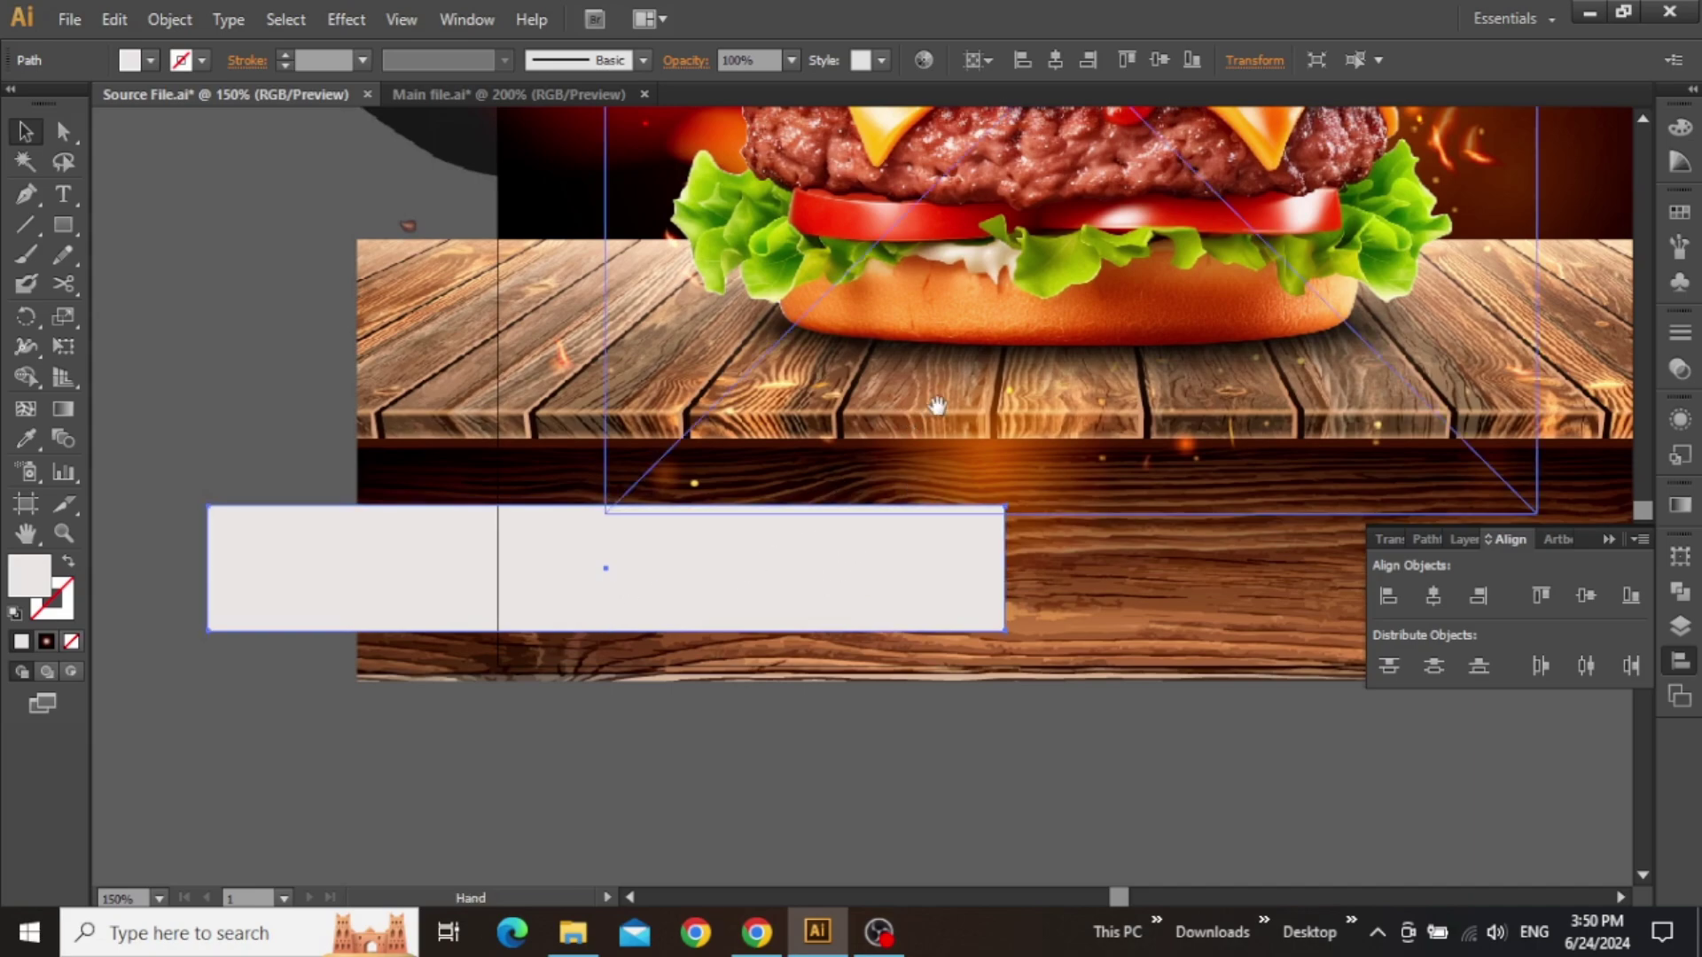
scroll(872, 492, down, 2)
scroll(895, 523, right, 10)
scroll(895, 523, up, 4)
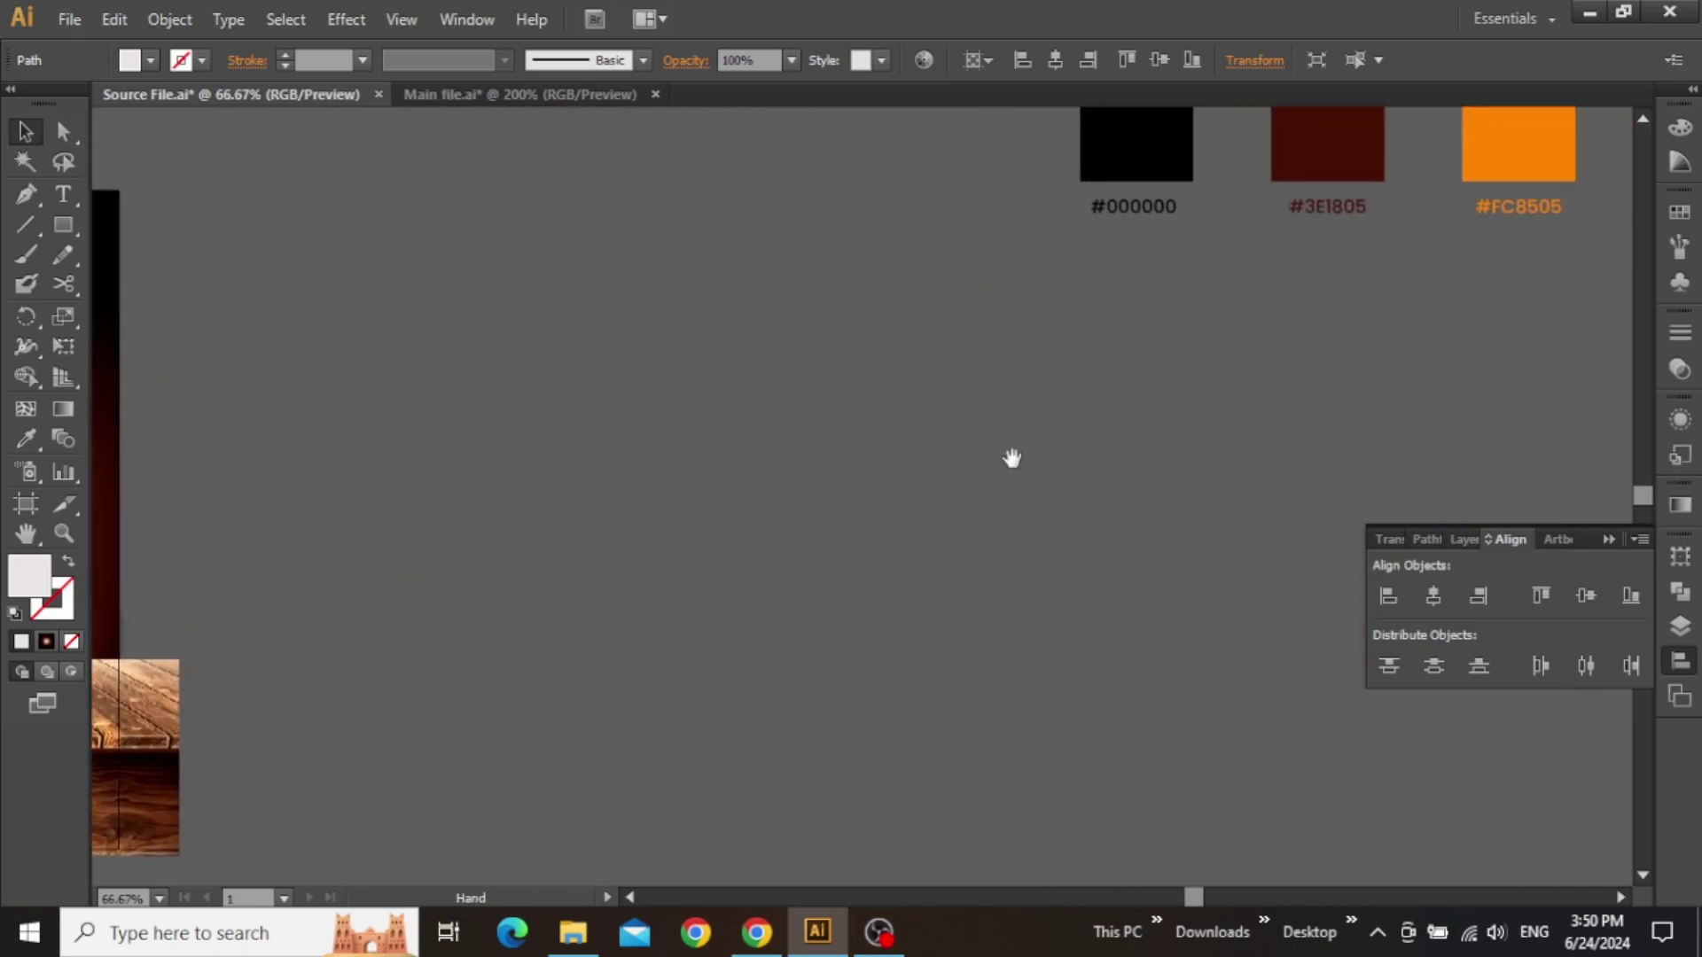
key(i)
click(1046, 286)
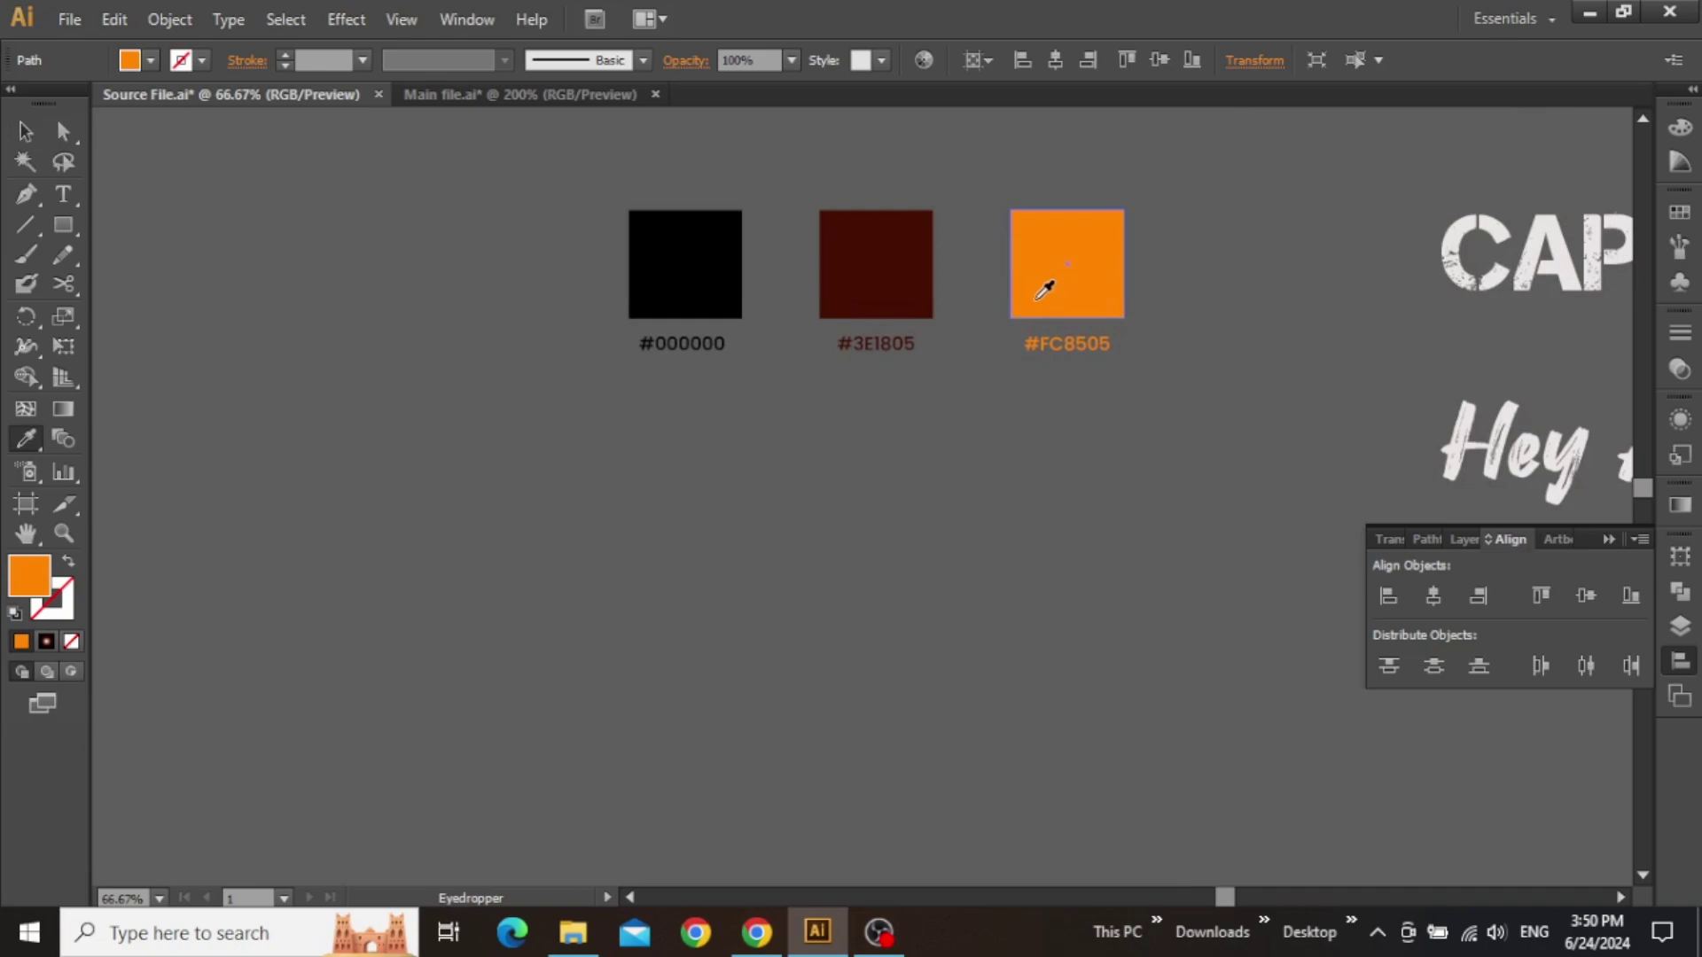
key(v)
- Apply a Round Corners effect with a 36 px radius to the orange rectangle
drag(434, 527, 829, 514)
drag(316, 487, 893, 390)
drag(608, 608, 1053, 387)
scroll(736, 597, up, 1)
scroll(716, 630, up, 1)
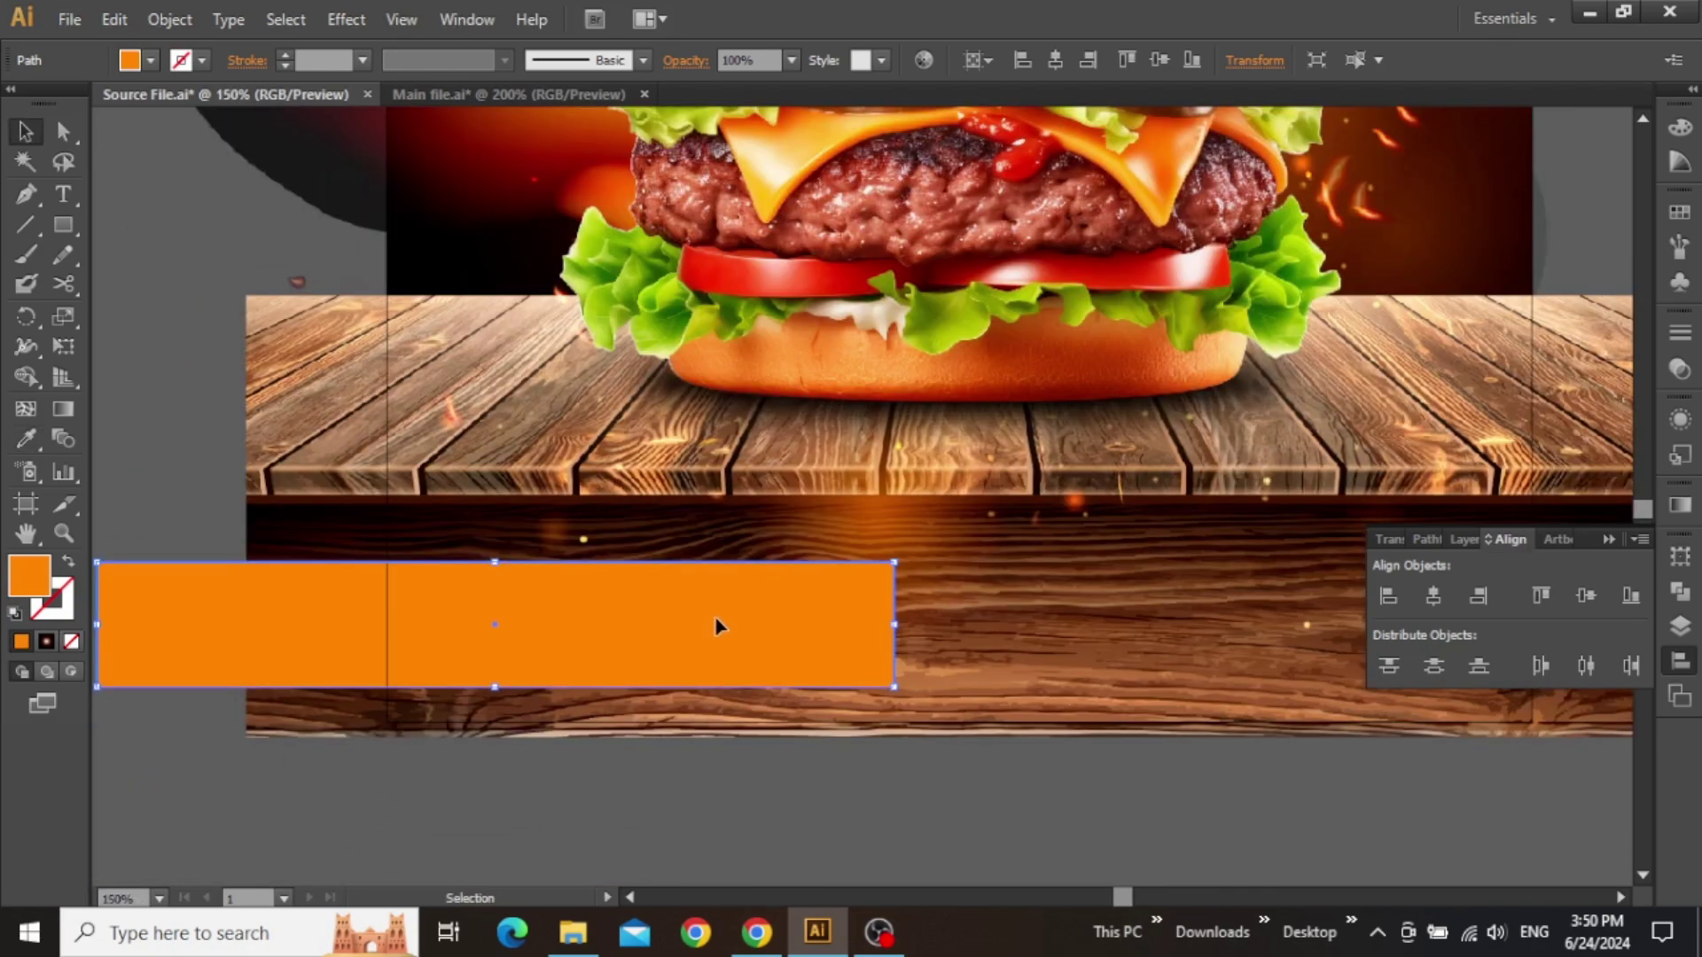
scroll(858, 537, left, 2)
scroll(859, 536, down, 1)
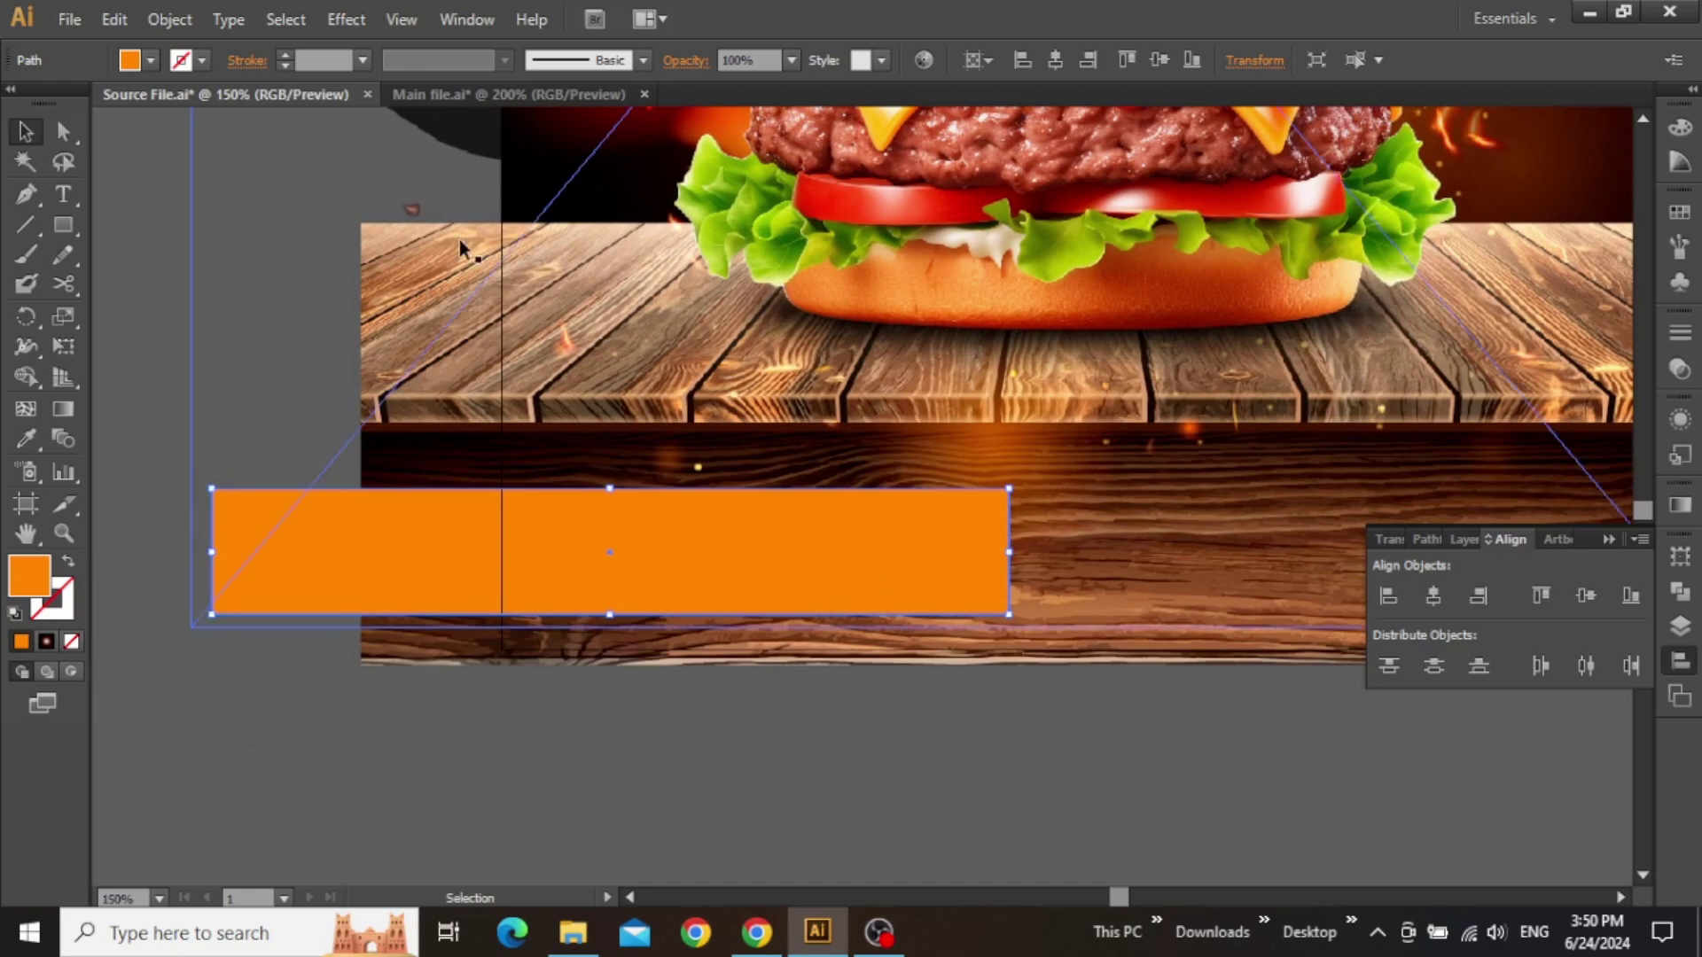
click(346, 19)
mouse_move(550, 309)
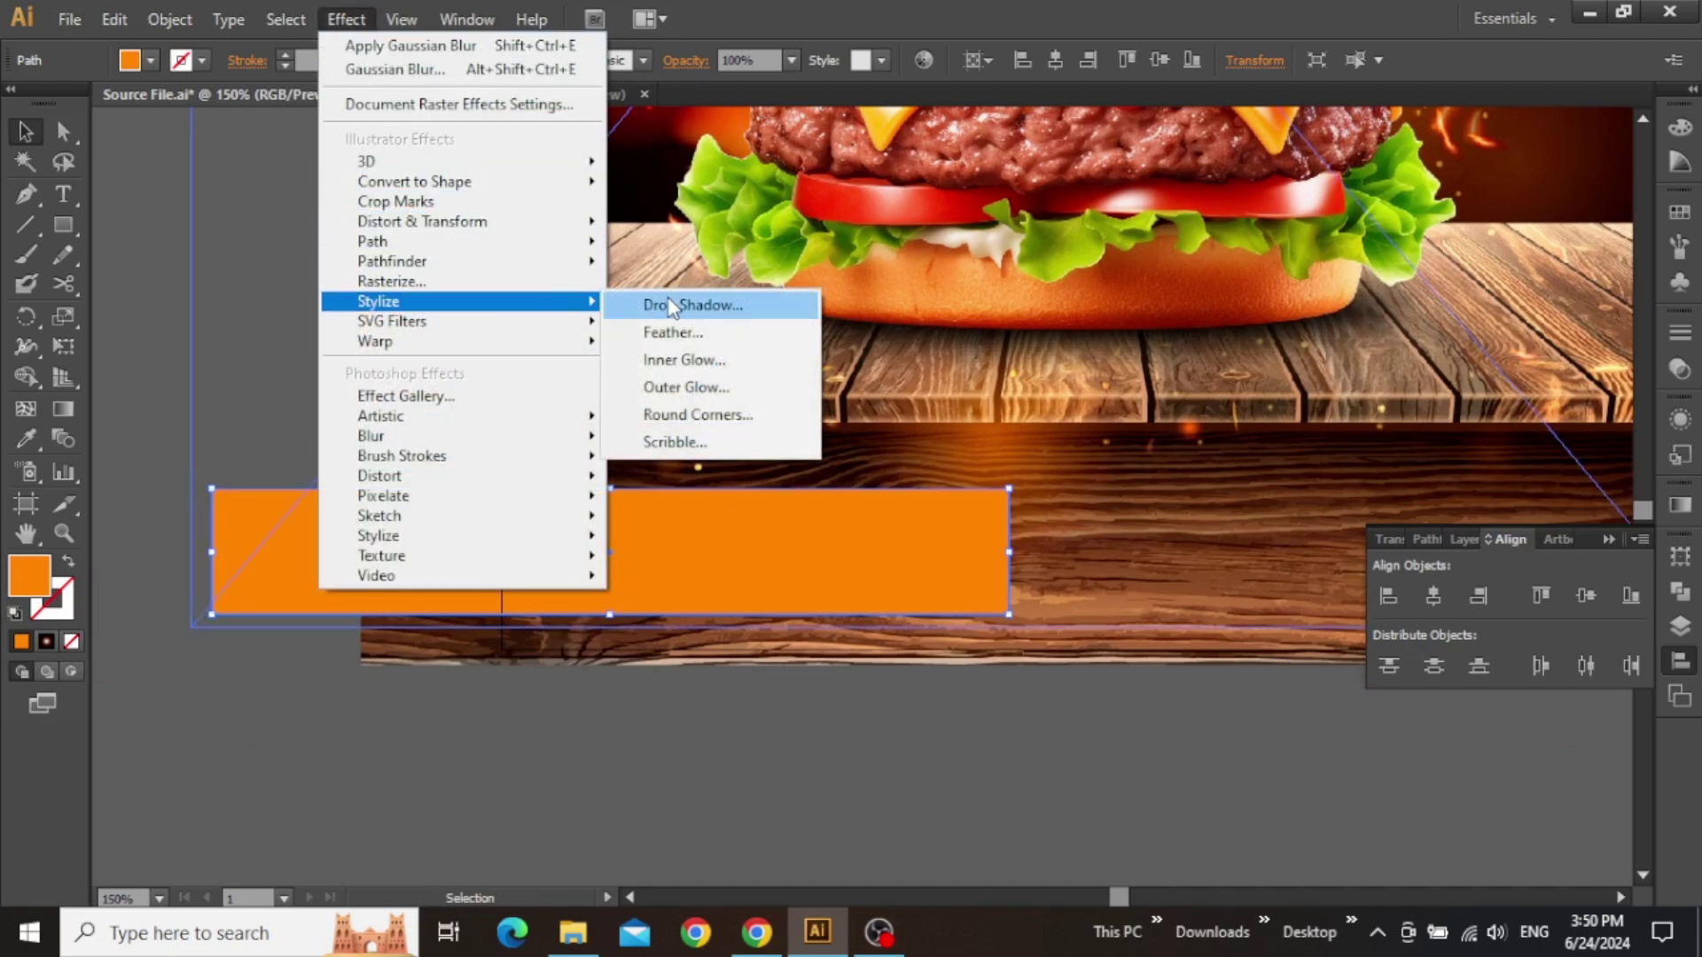
click(679, 408)
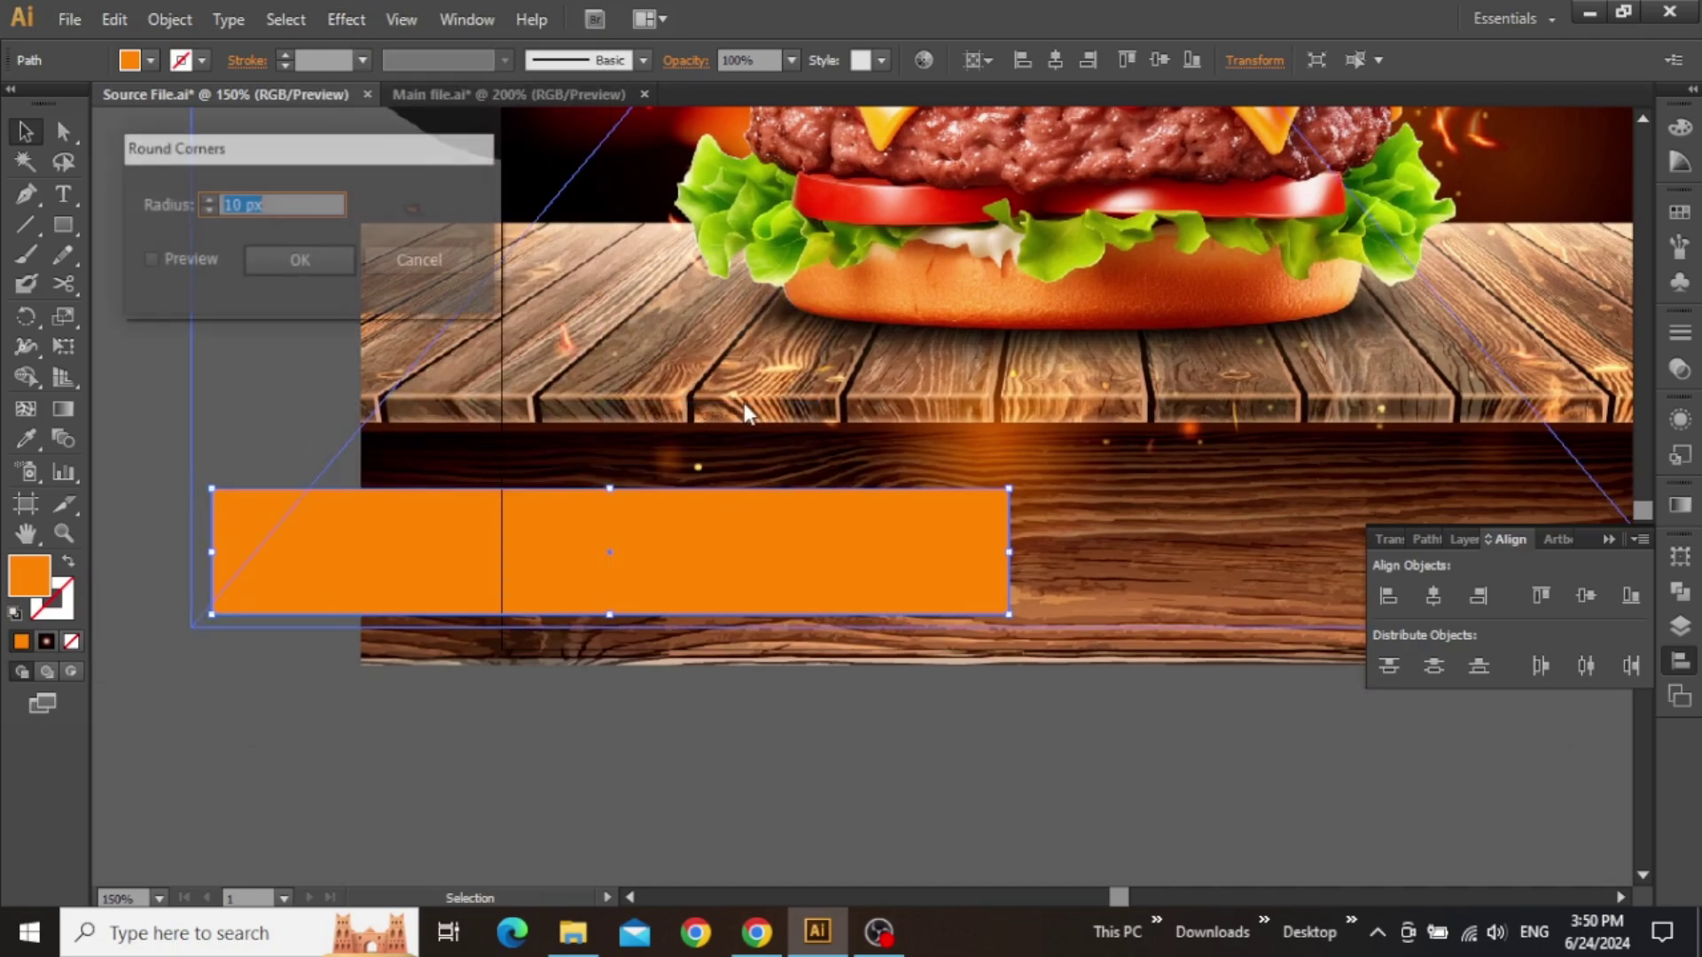
click(188, 255)
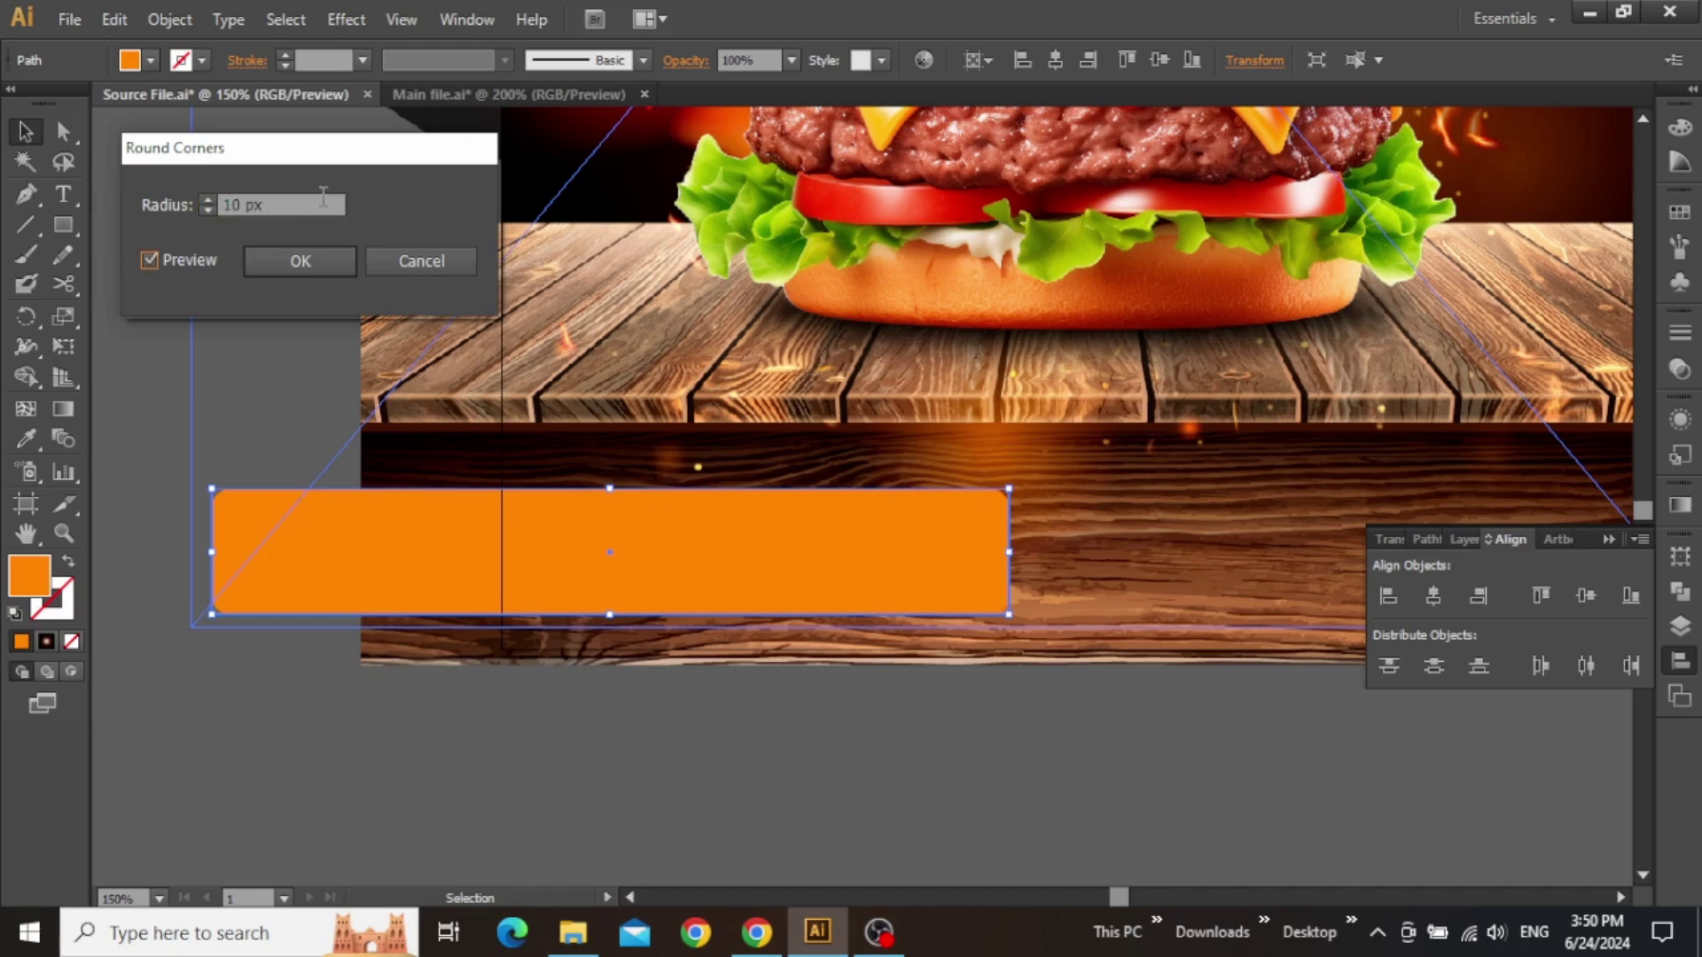
key(shift+Up)
key(shift+Up)
key(shift+Up)
key(shift+Up)
key(shift+Up)
key(shift+Up)
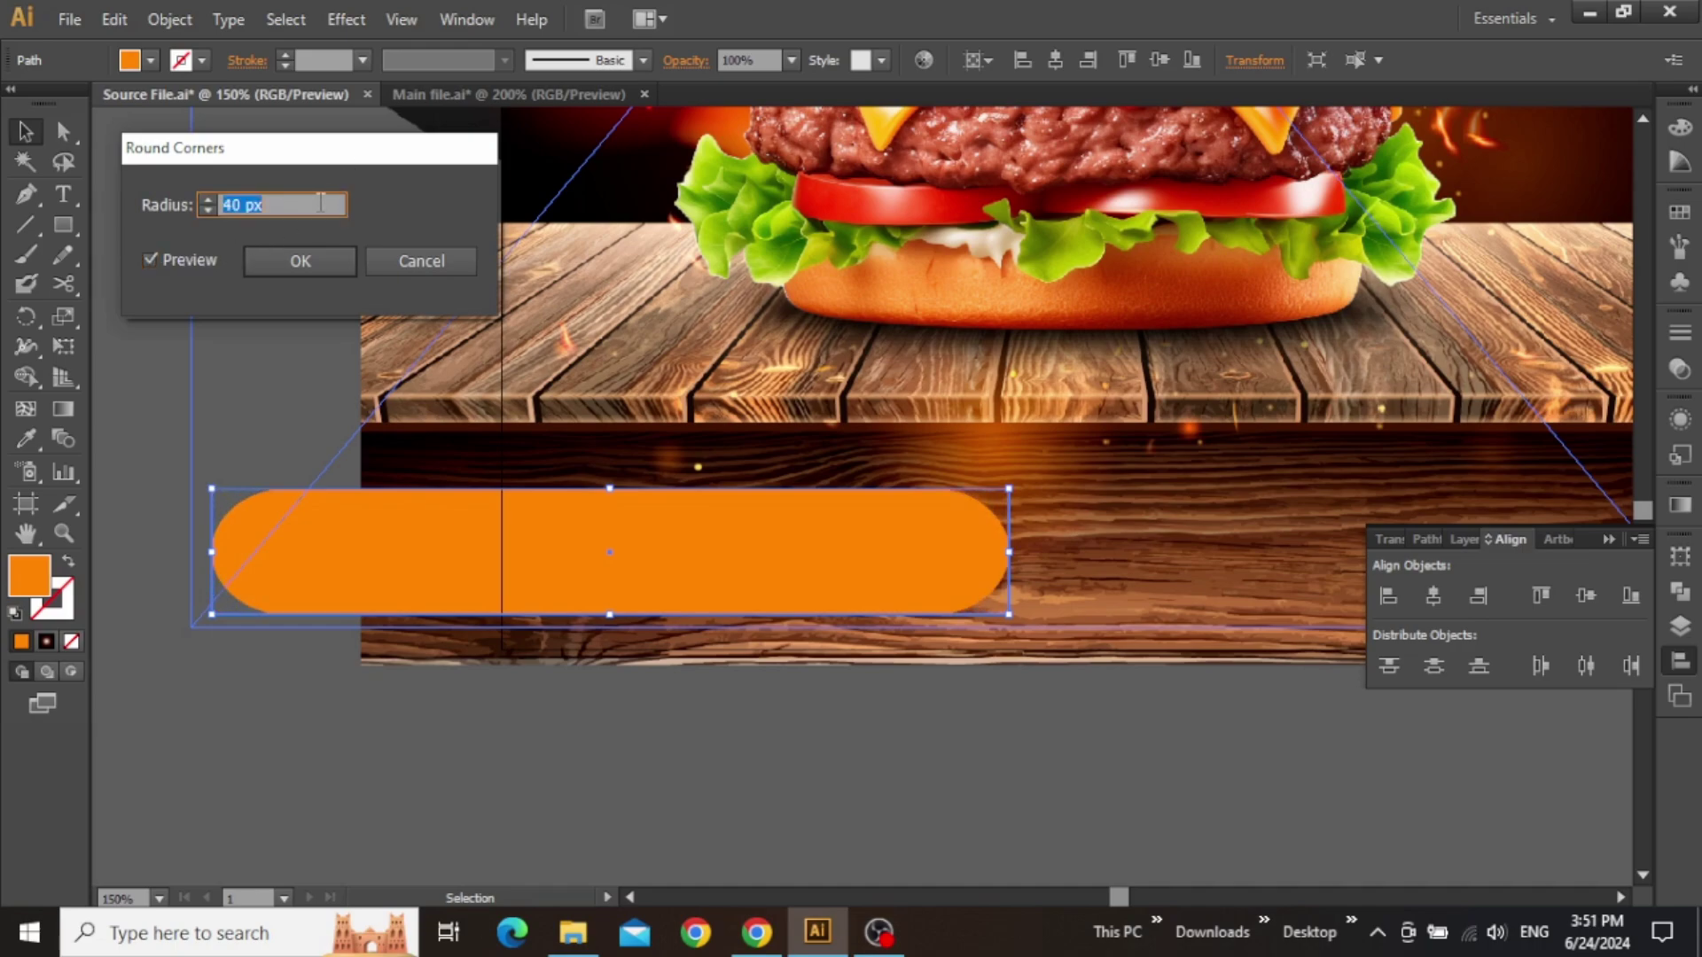
key(shift+Down)
scroll(321, 203, down, 6)
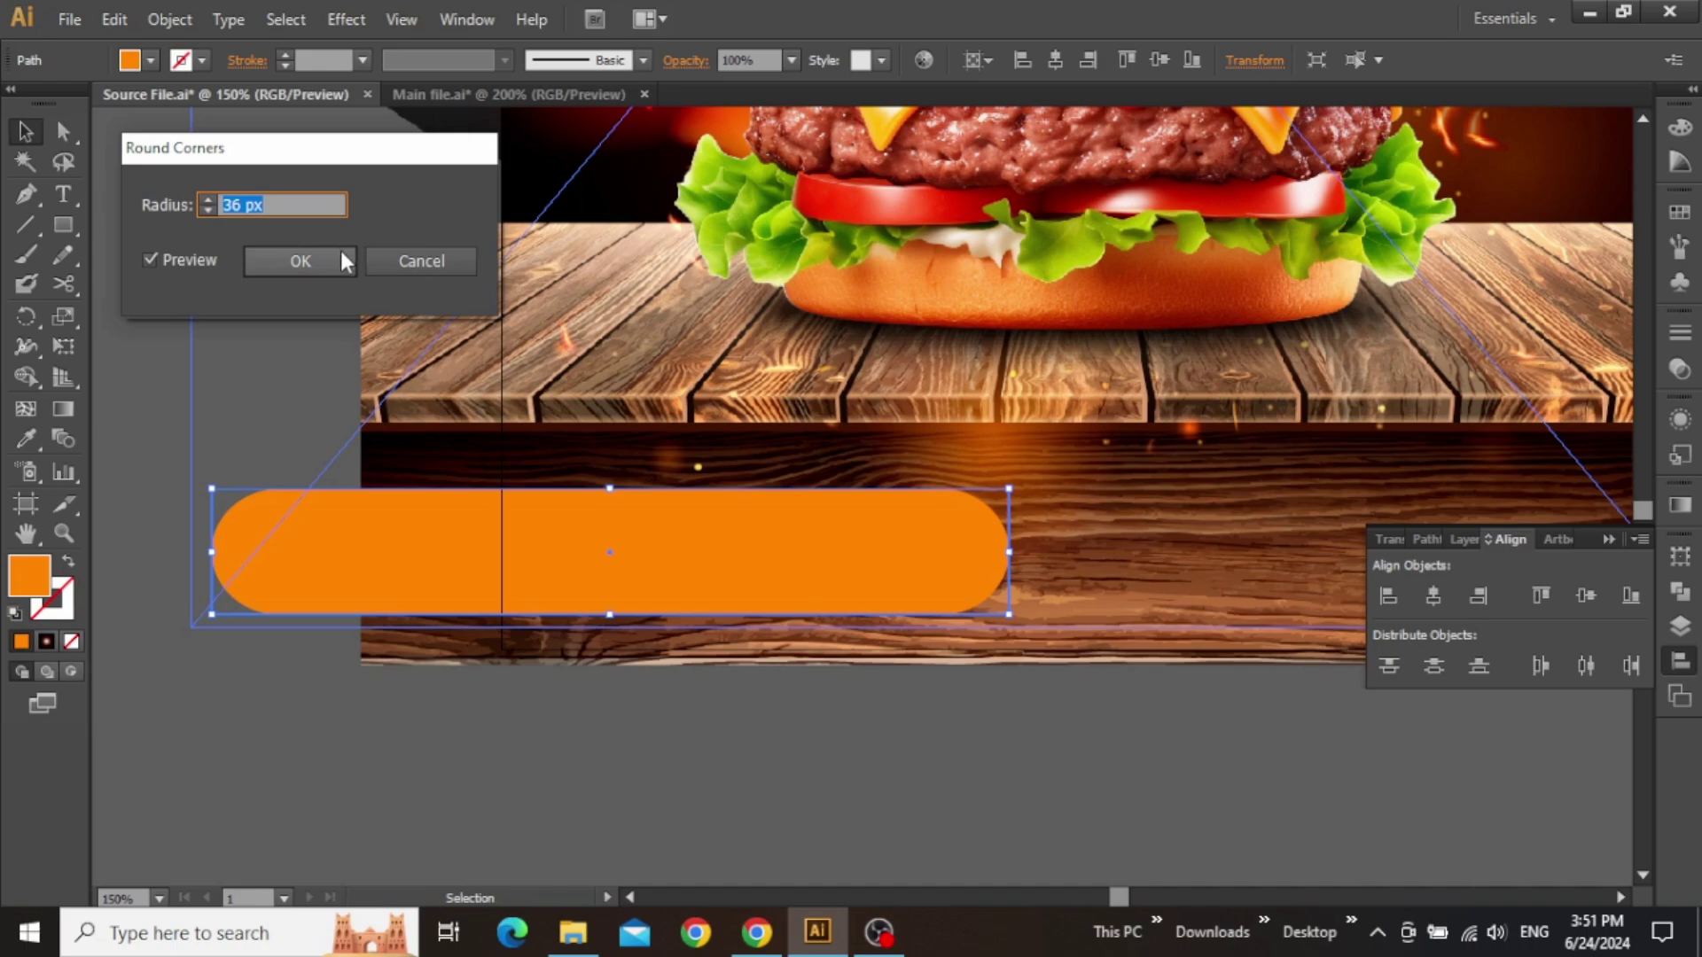
click(315, 263)
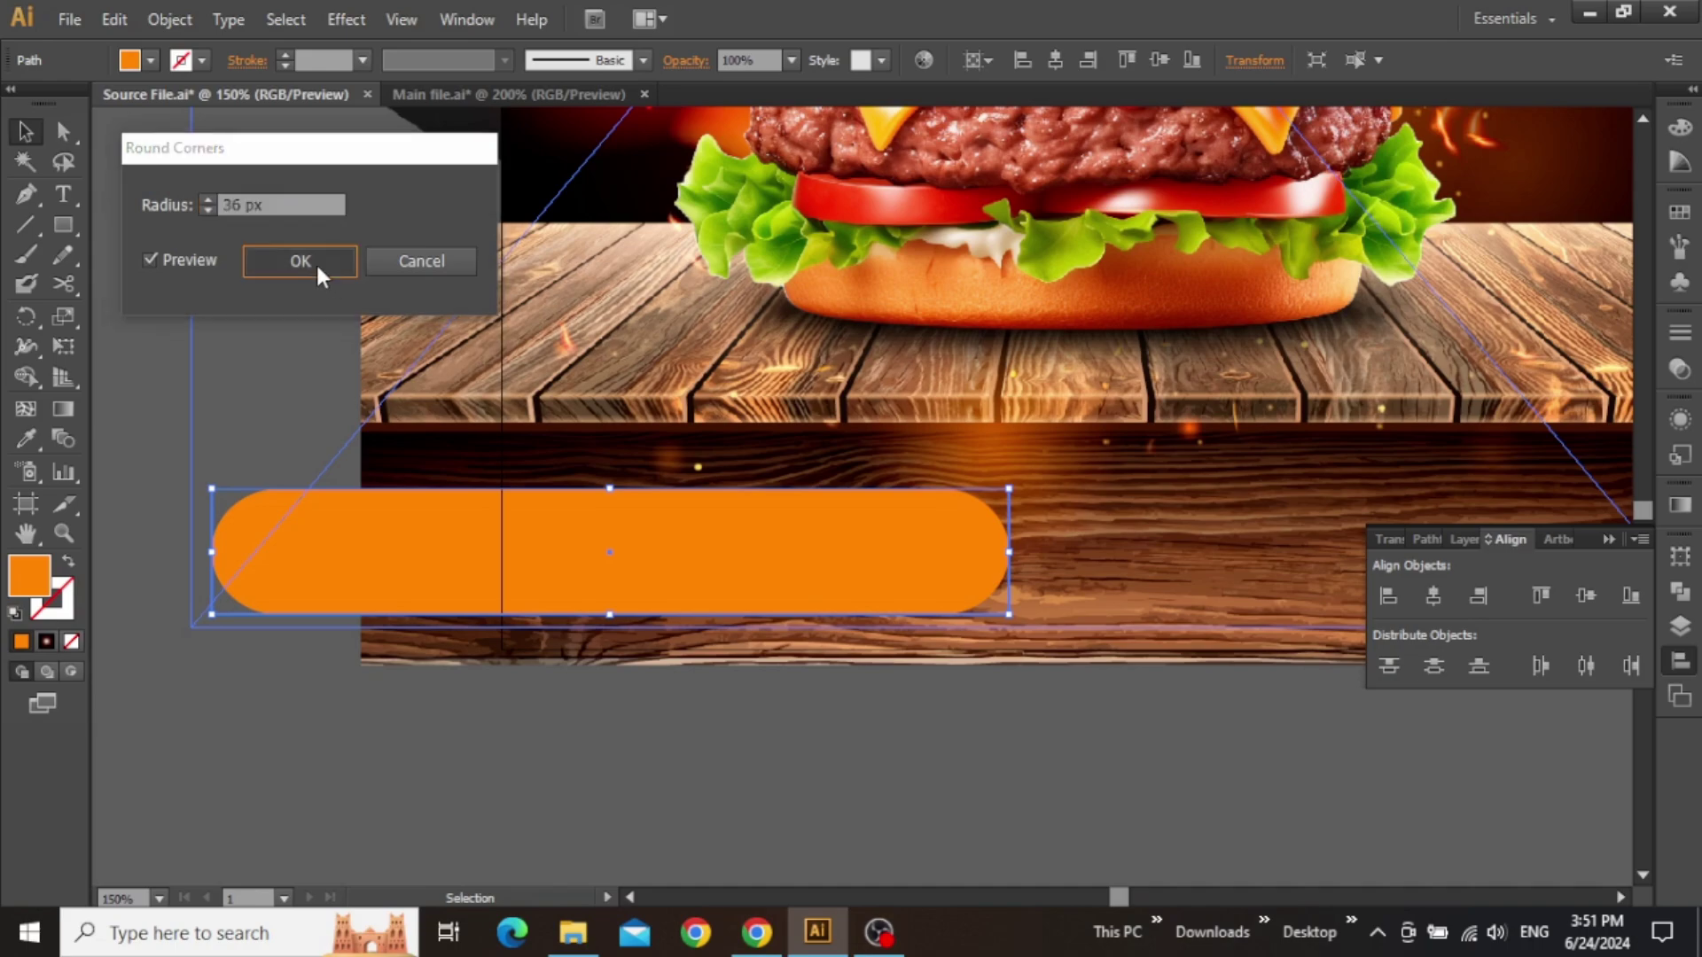
- Move the rounded orange bar slightly up on the front wooden board and deselect it
click(837, 747)
key(space)
drag(780, 572, 780, 536)
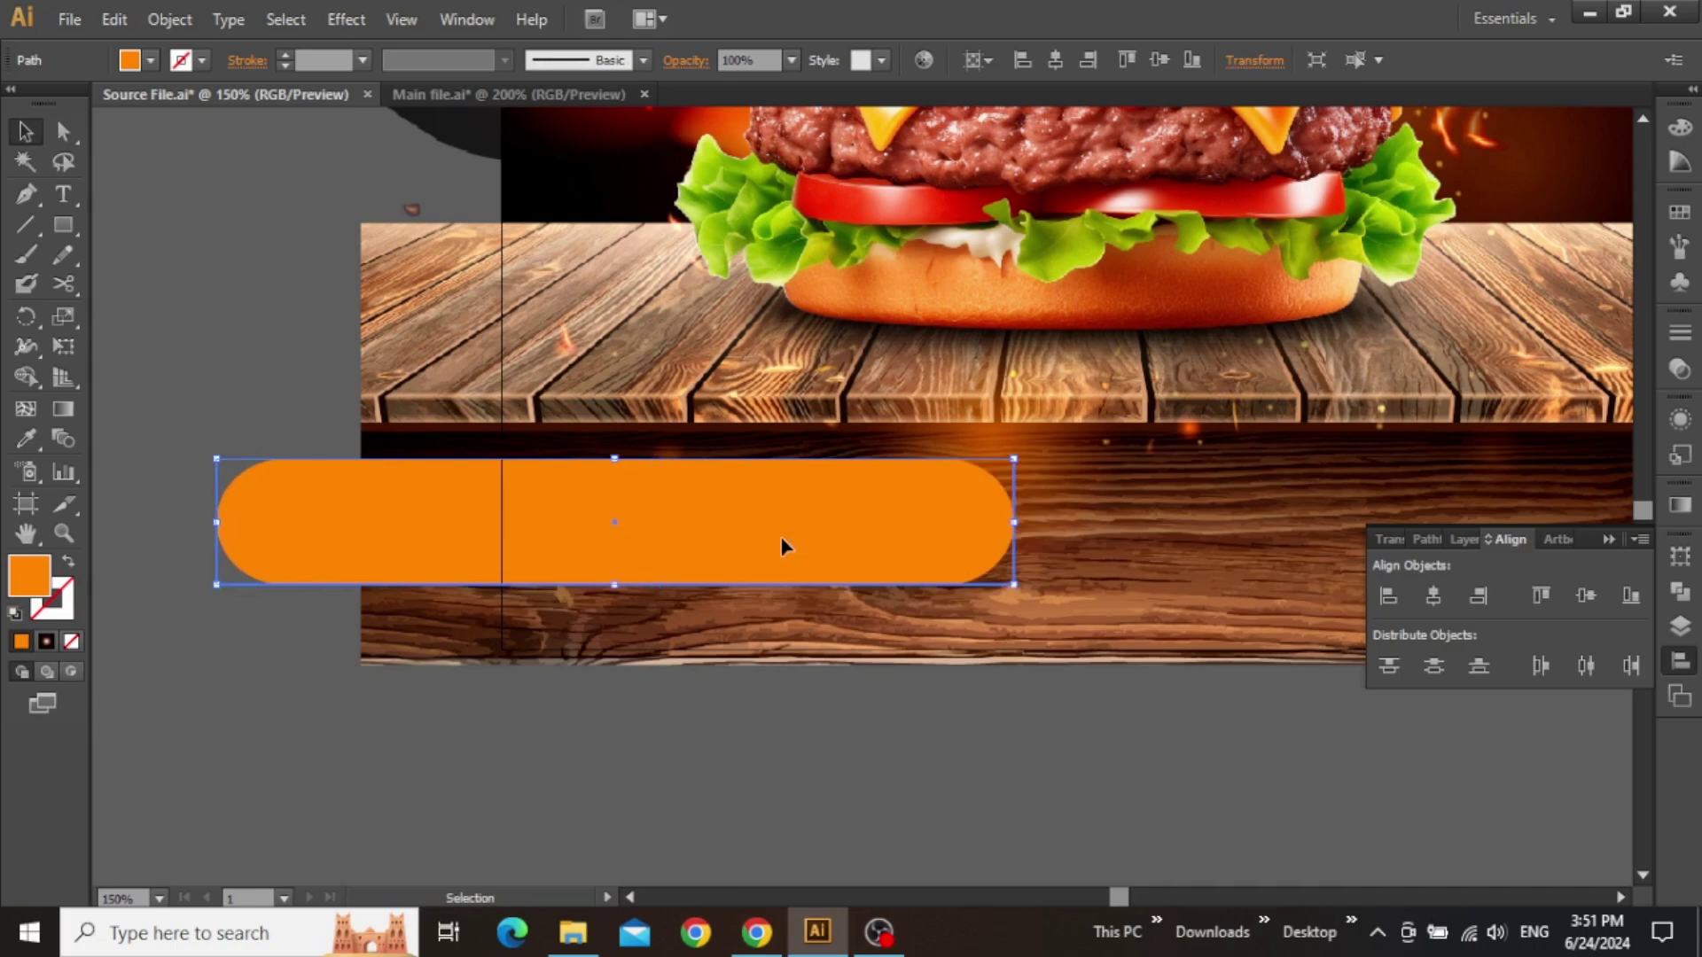
click(817, 782)
scroll(822, 772, down, 1)
key(space)
drag(834, 757, 706, 722)
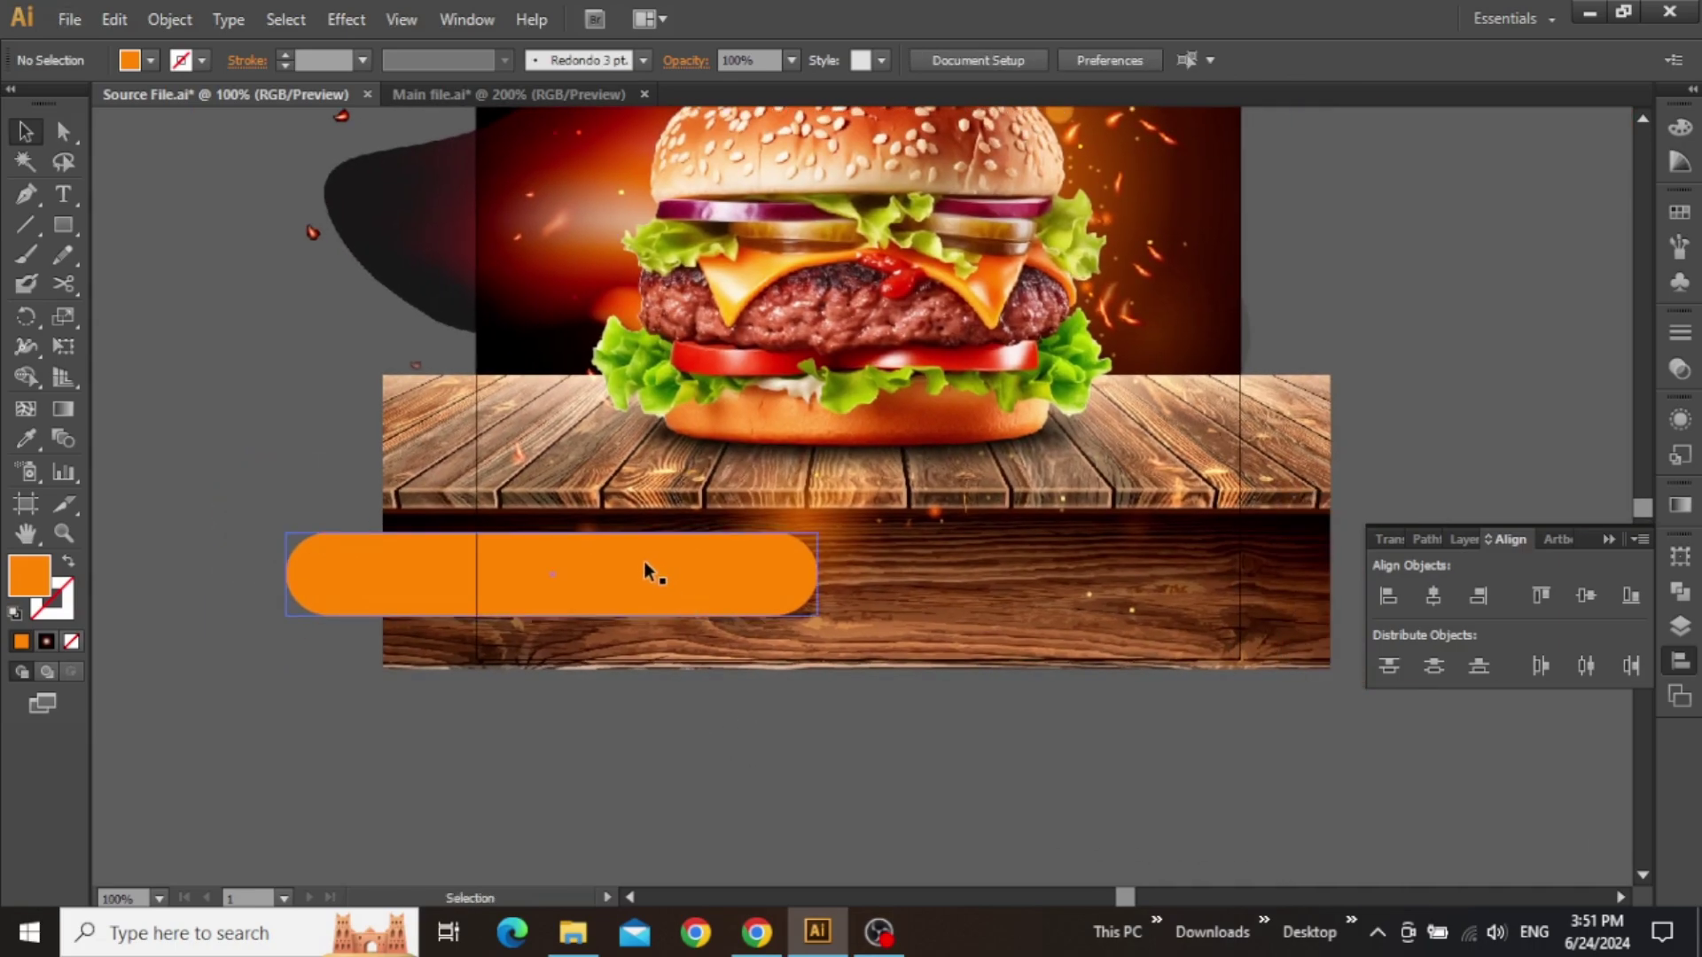
- Duplicate the orange bar horizontally so the copy extends past the artboard's right edge, and select both bars
click(648, 564)
key(space)
drag(649, 566, 1042, 555)
drag(787, 718, 930, 729)
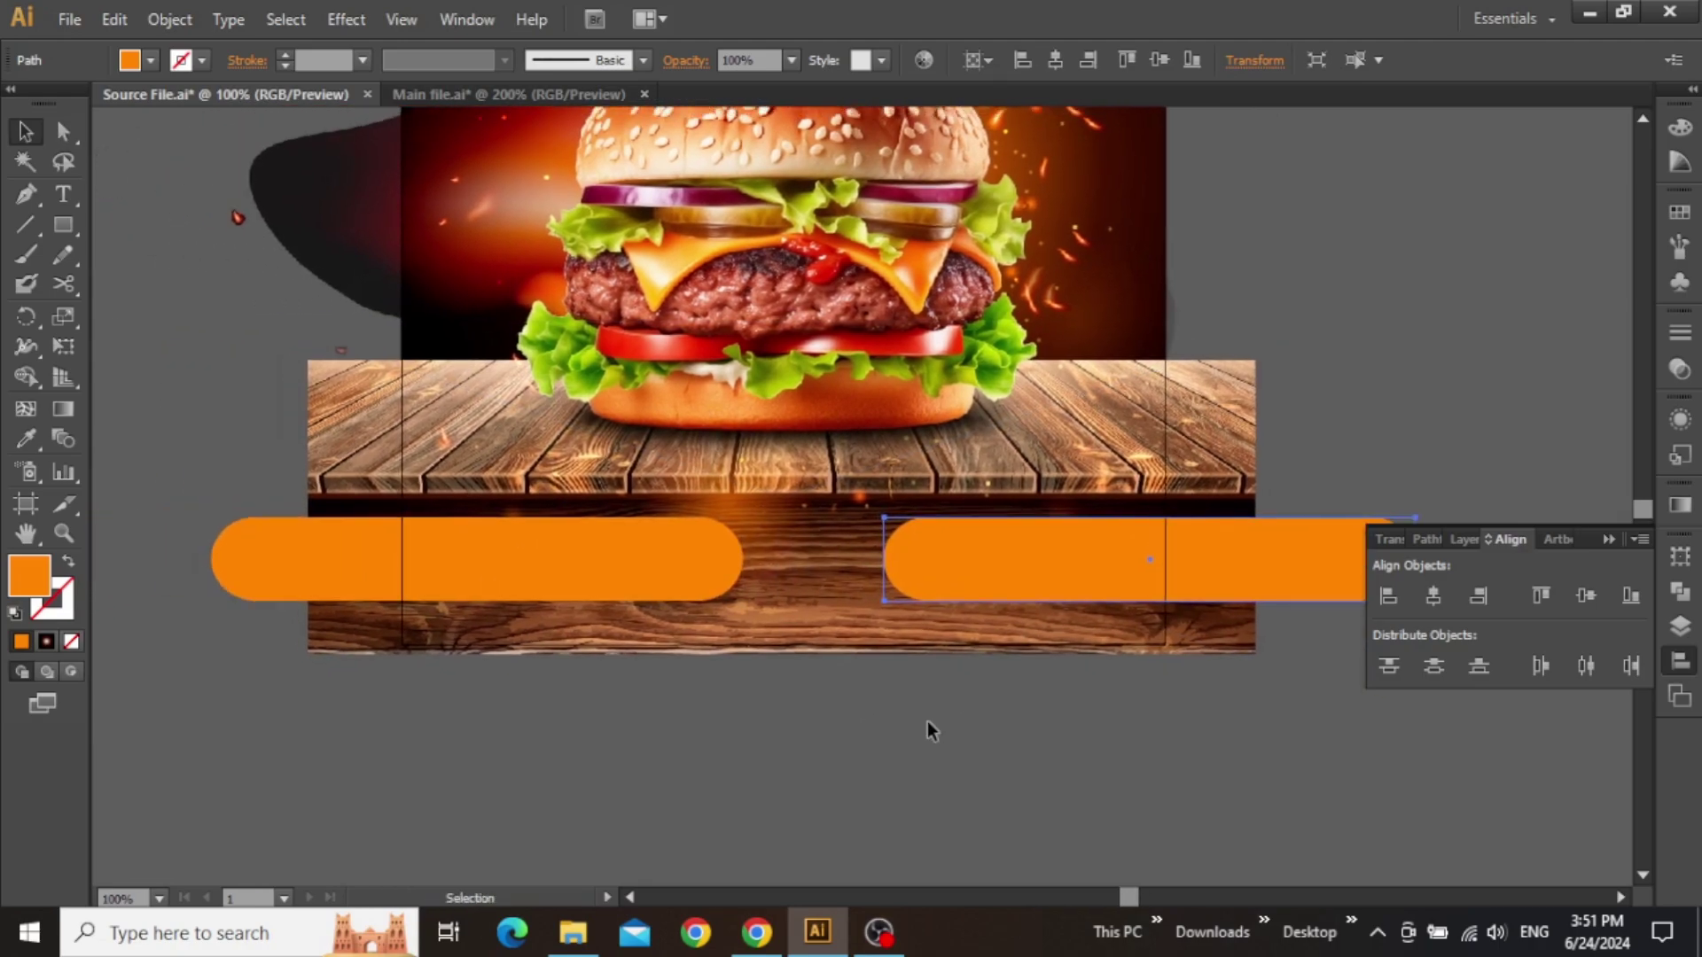
shift+click(656, 557)
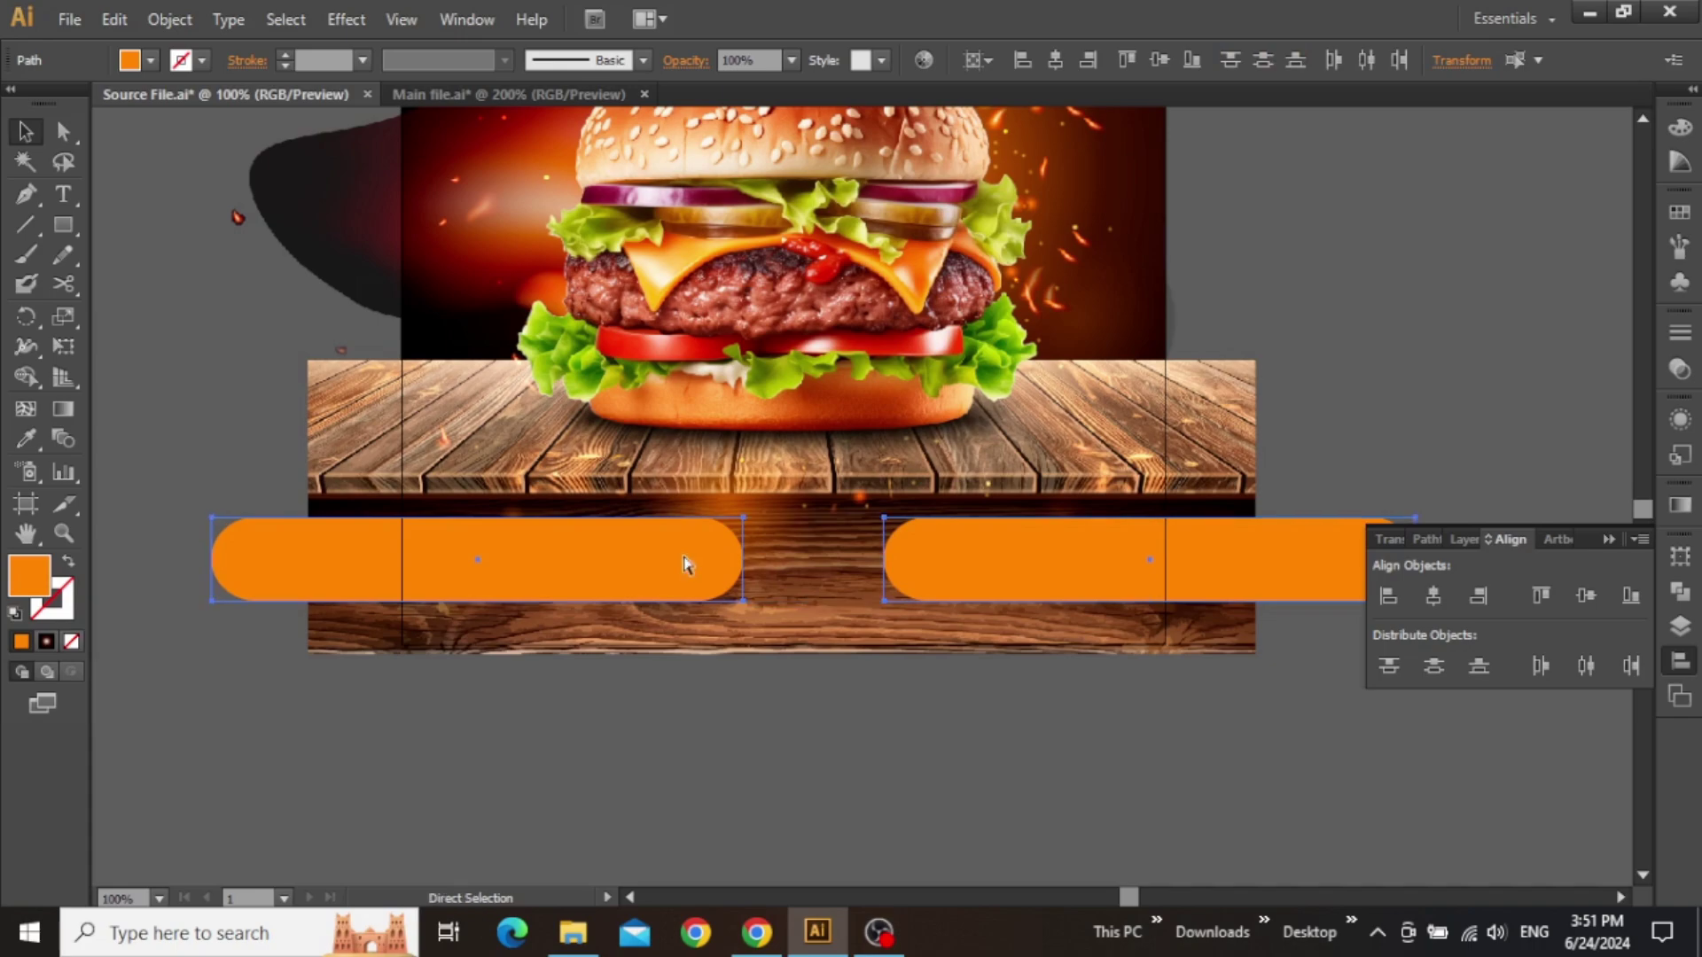
- Group the two orange bars and centre the group horizontally on the artboard, leaving it deselected
key(ctrl+g)
click(1438, 593)
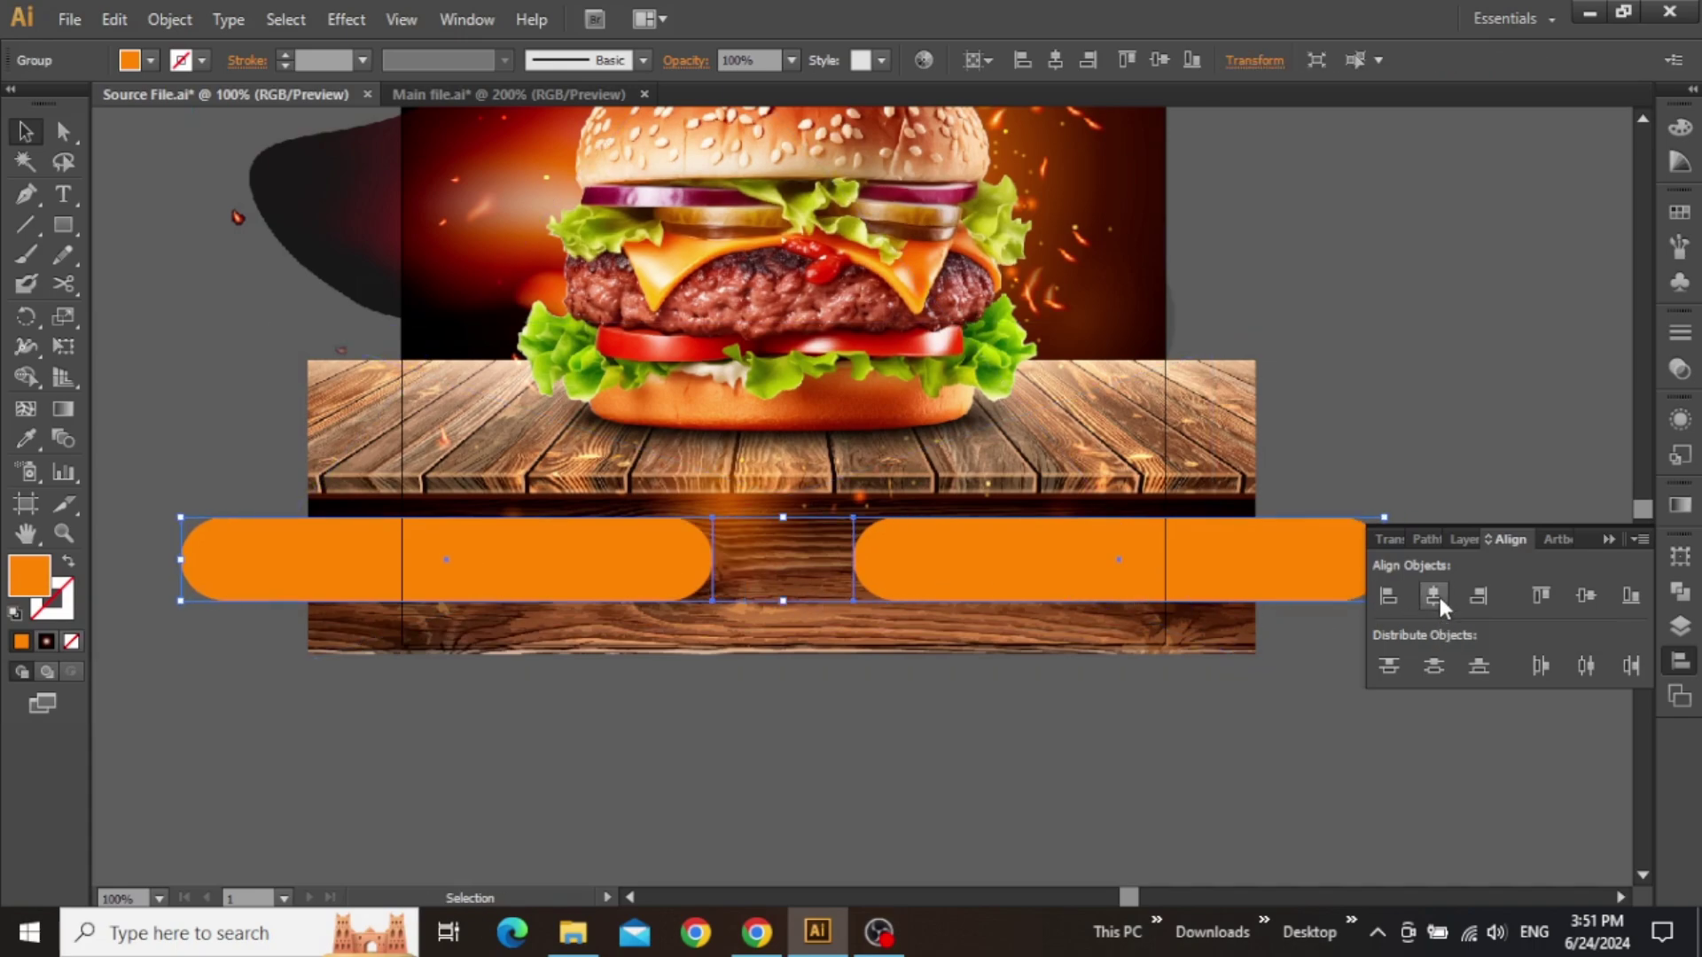
drag(893, 716, 862, 717)
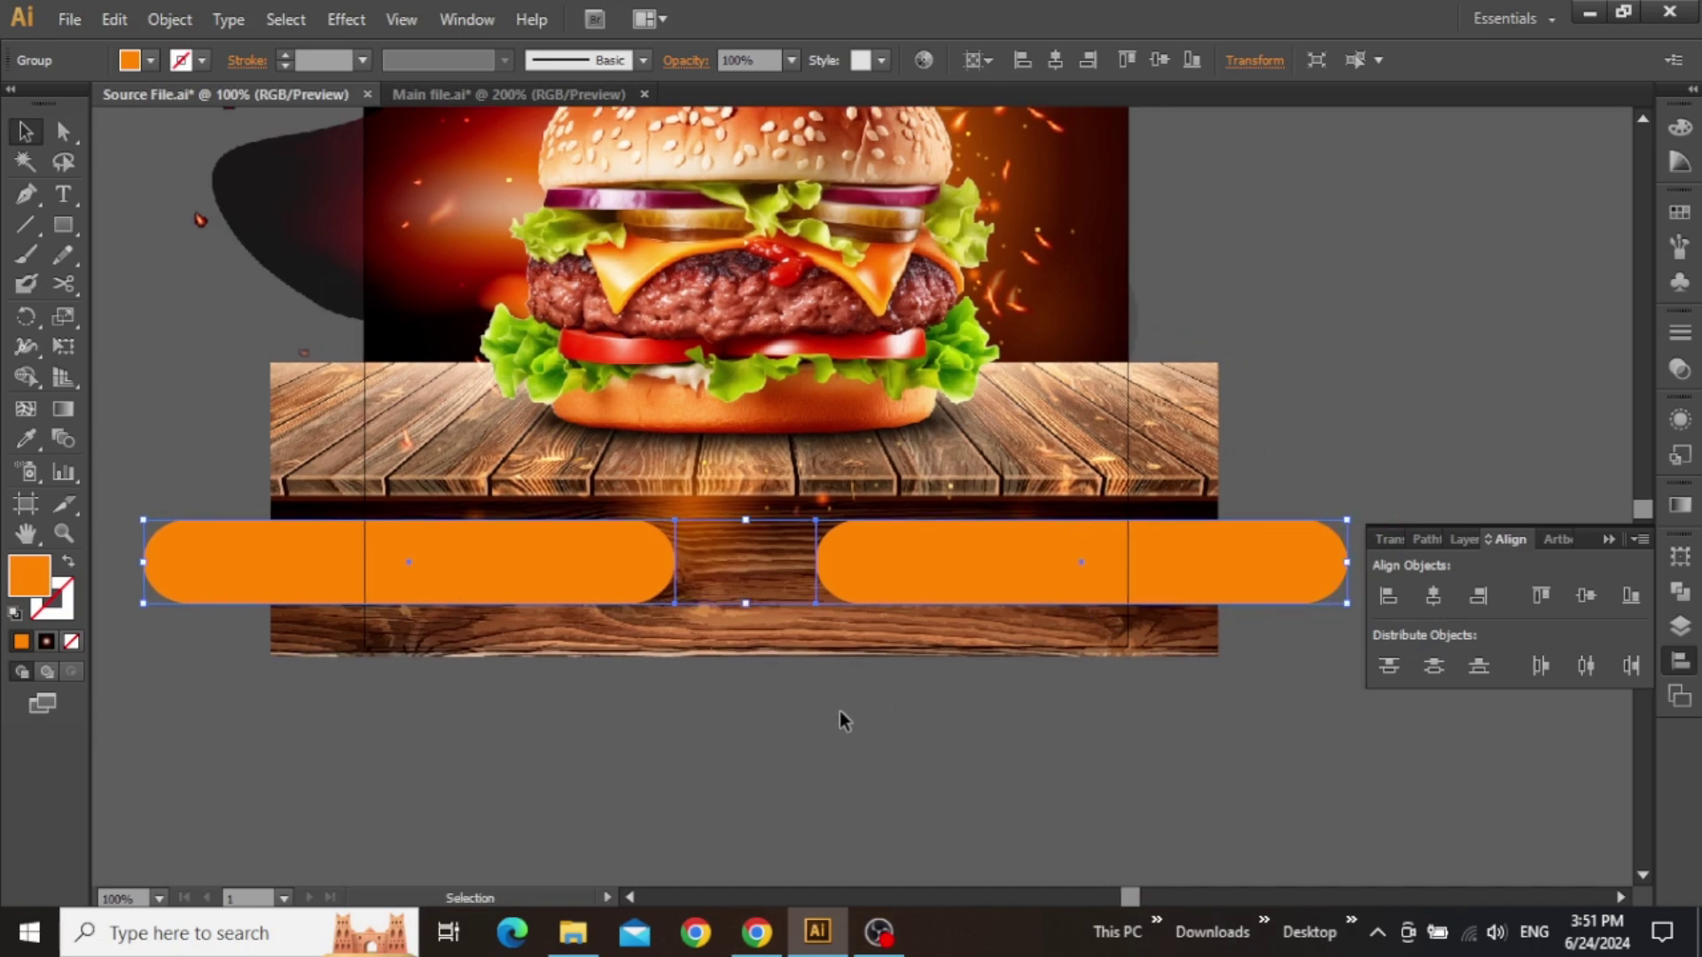
click(1354, 450)
drag(1329, 431, 1371, 428)
- Copy the YOURLOGO BURGER logo from Main file.ai and paste it into Source File.ai
click(508, 94)
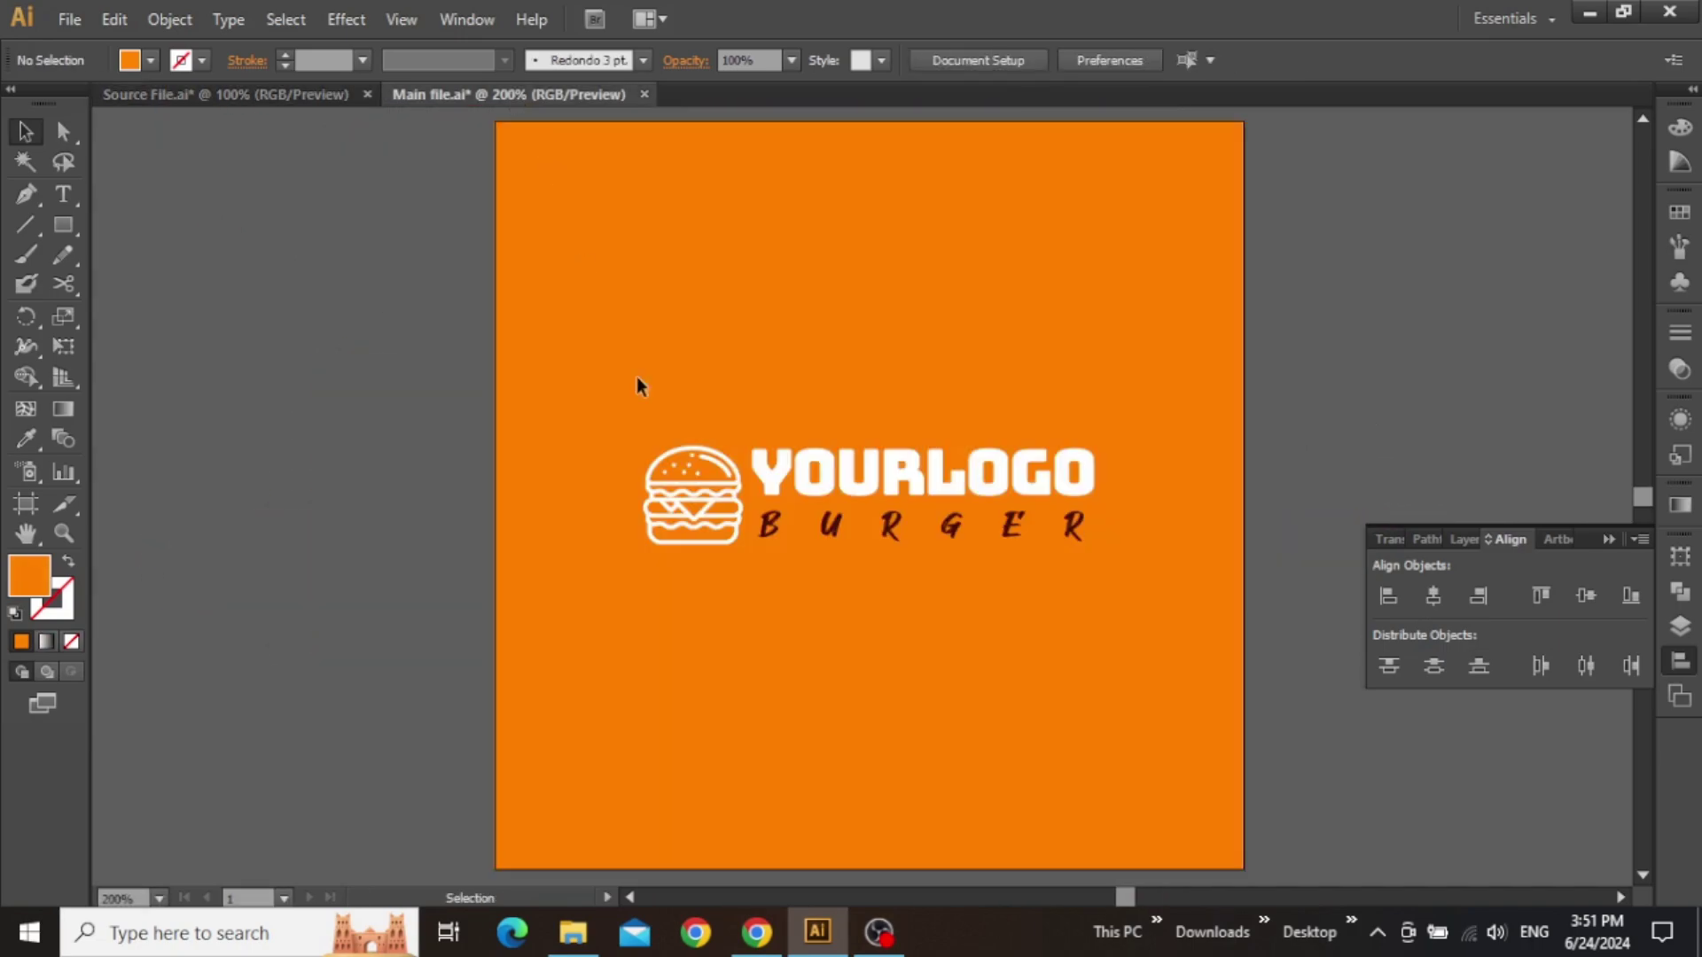
click(788, 483)
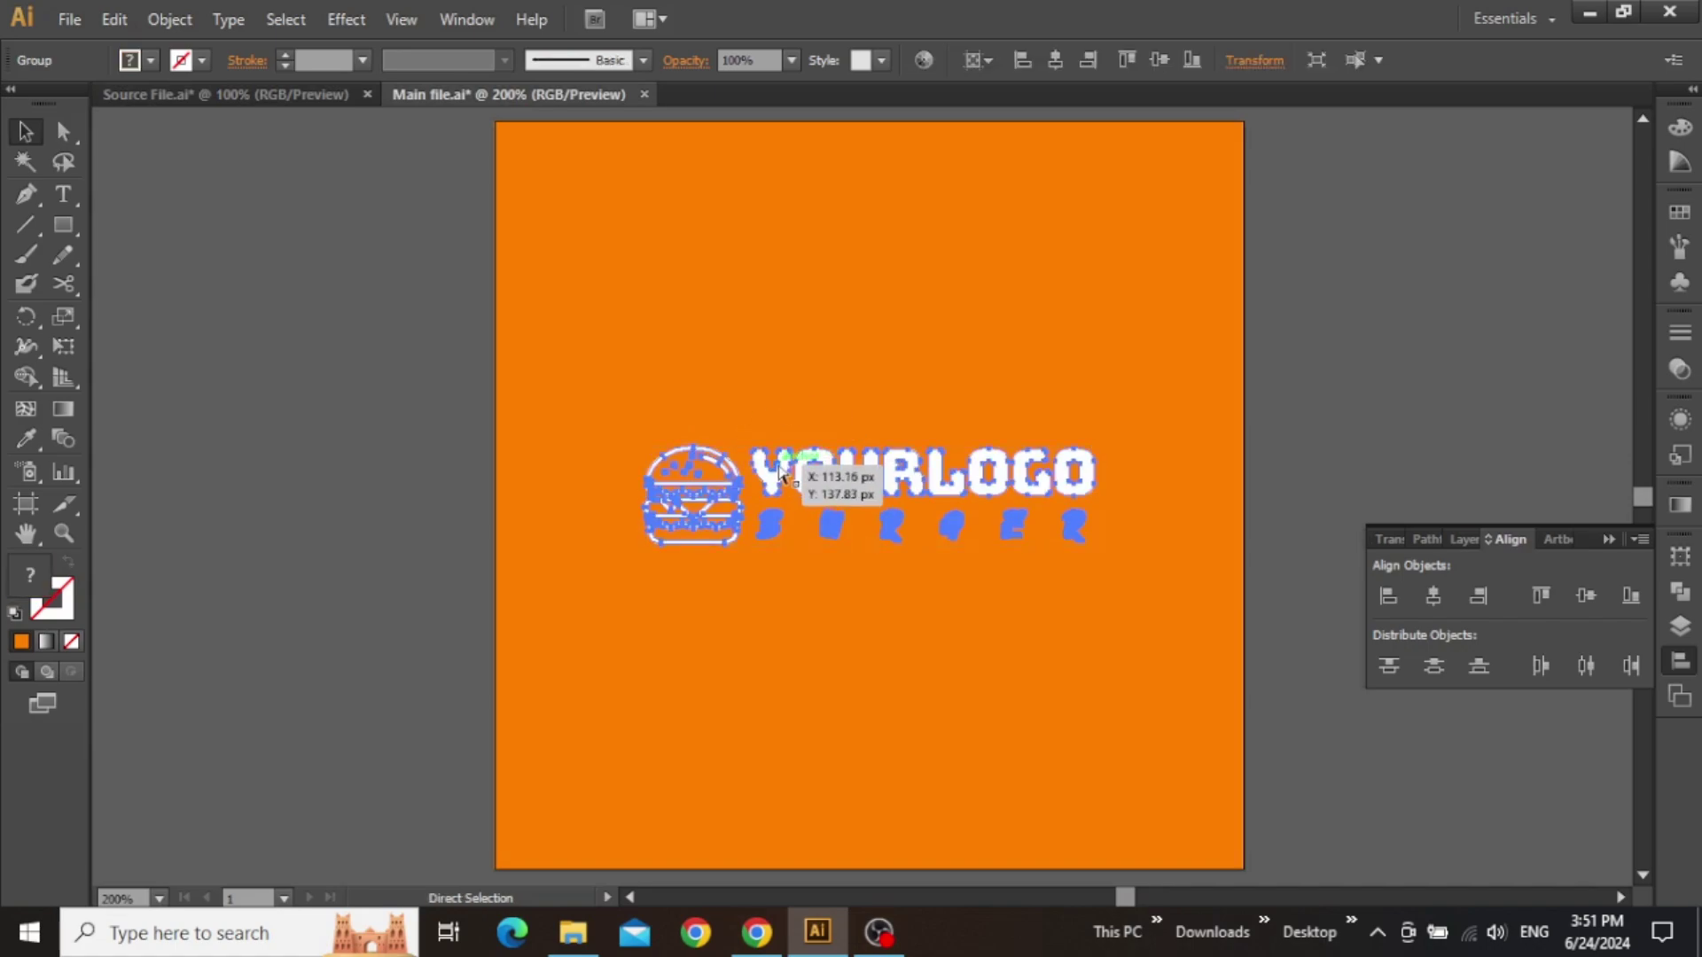
click(266, 92)
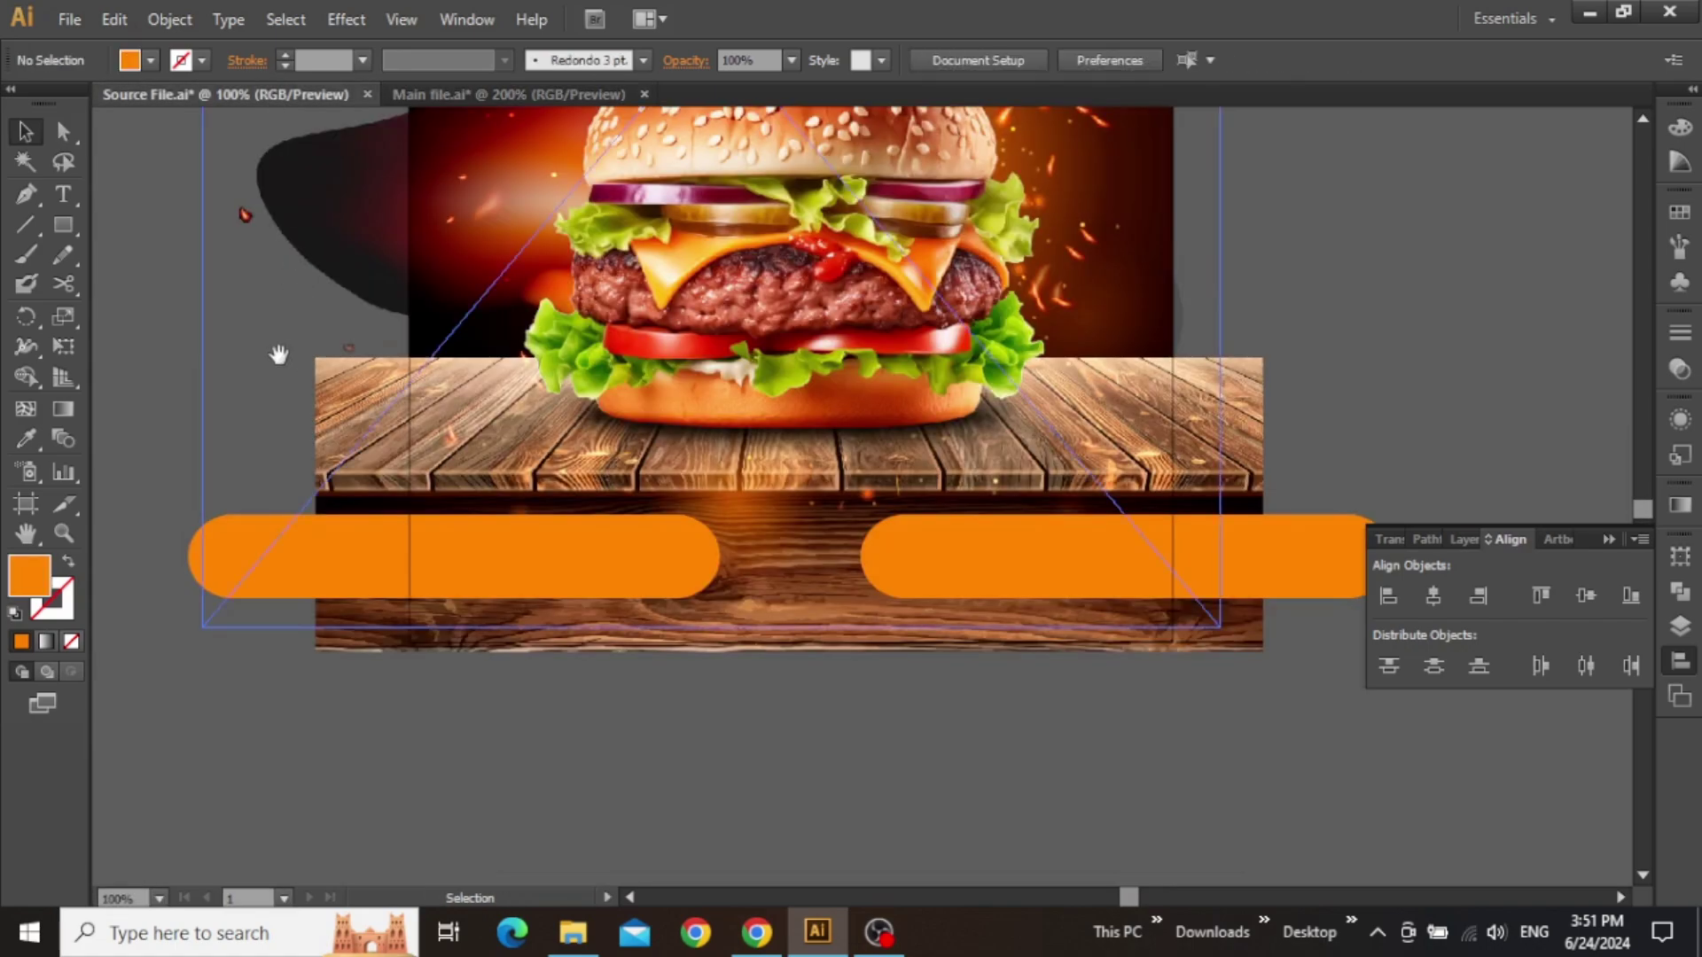
drag(279, 355, 535, 217)
key(ctrl+v)
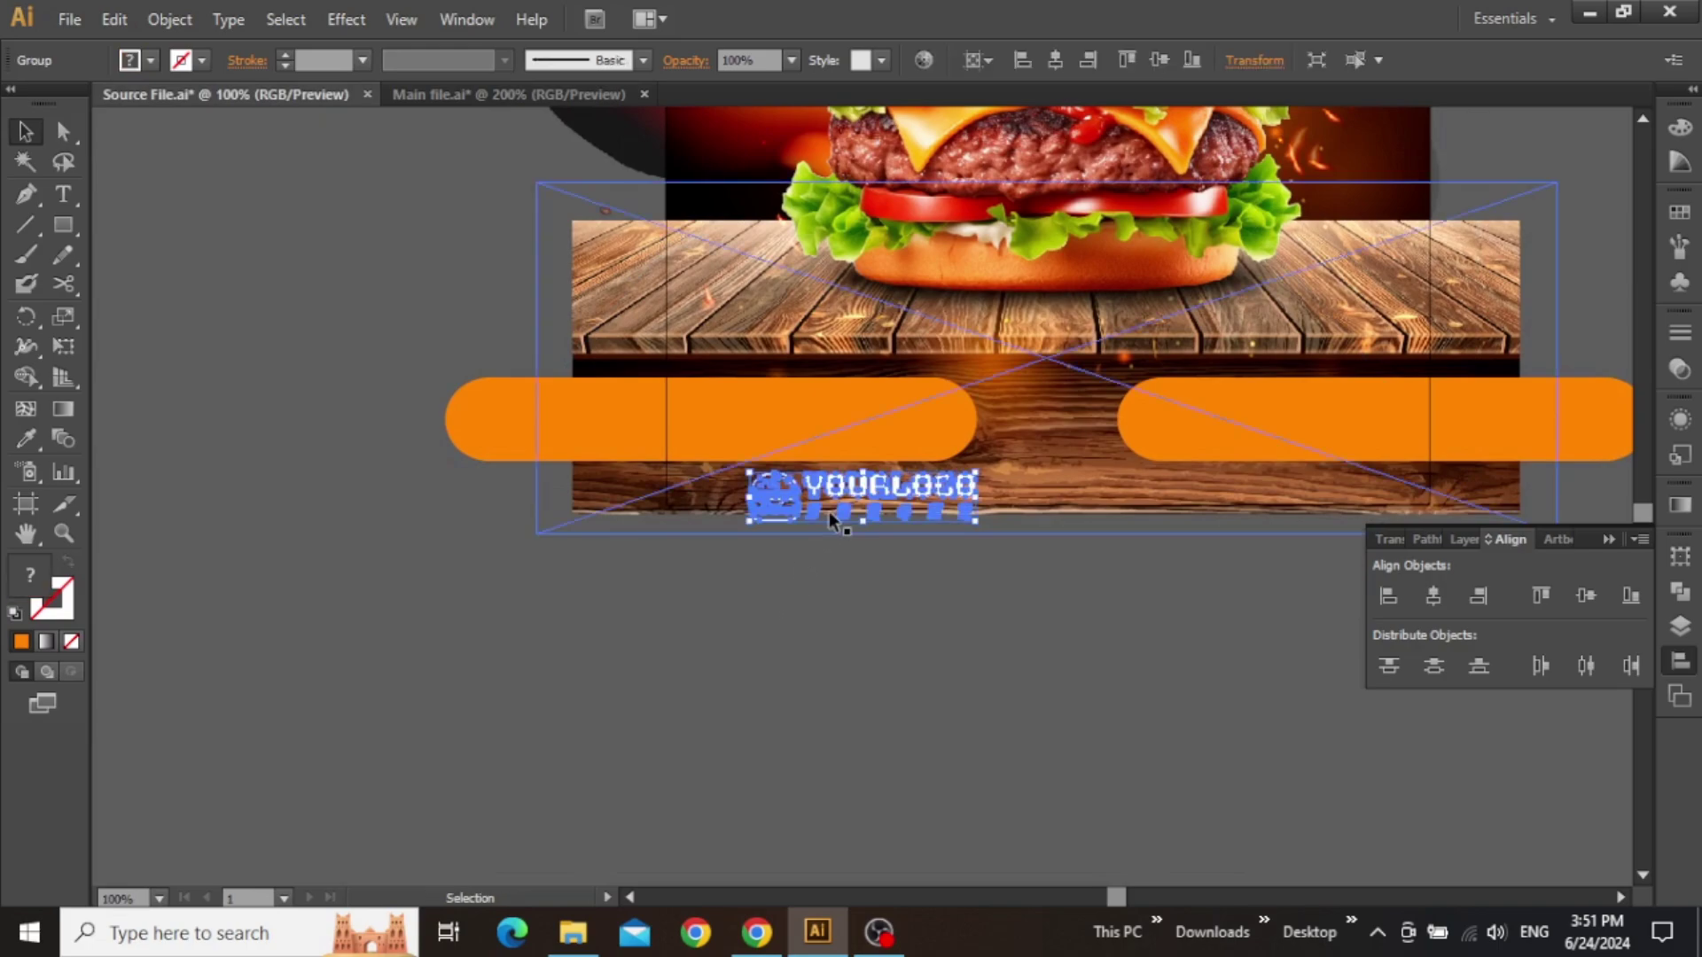
- Move the pasted logo onto the visible part of the left orange bar and deselect it
drag(843, 474, 833, 421)
scroll(816, 410, up, 3)
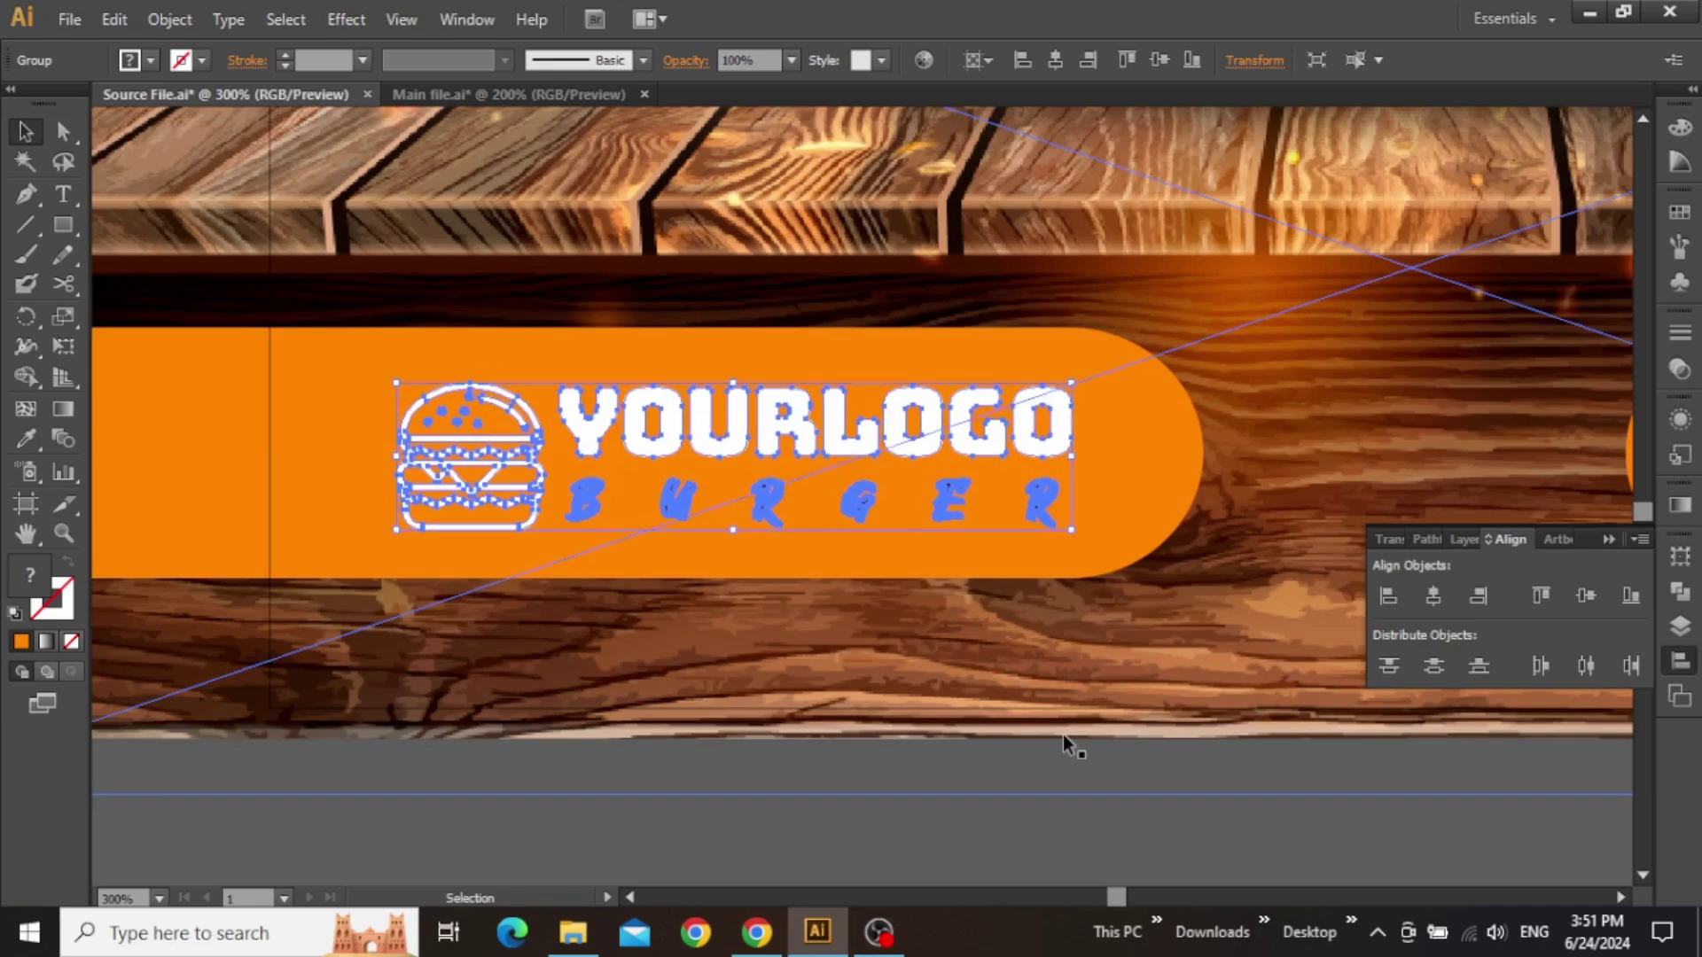
click(1025, 817)
scroll(1025, 817, down, 3)
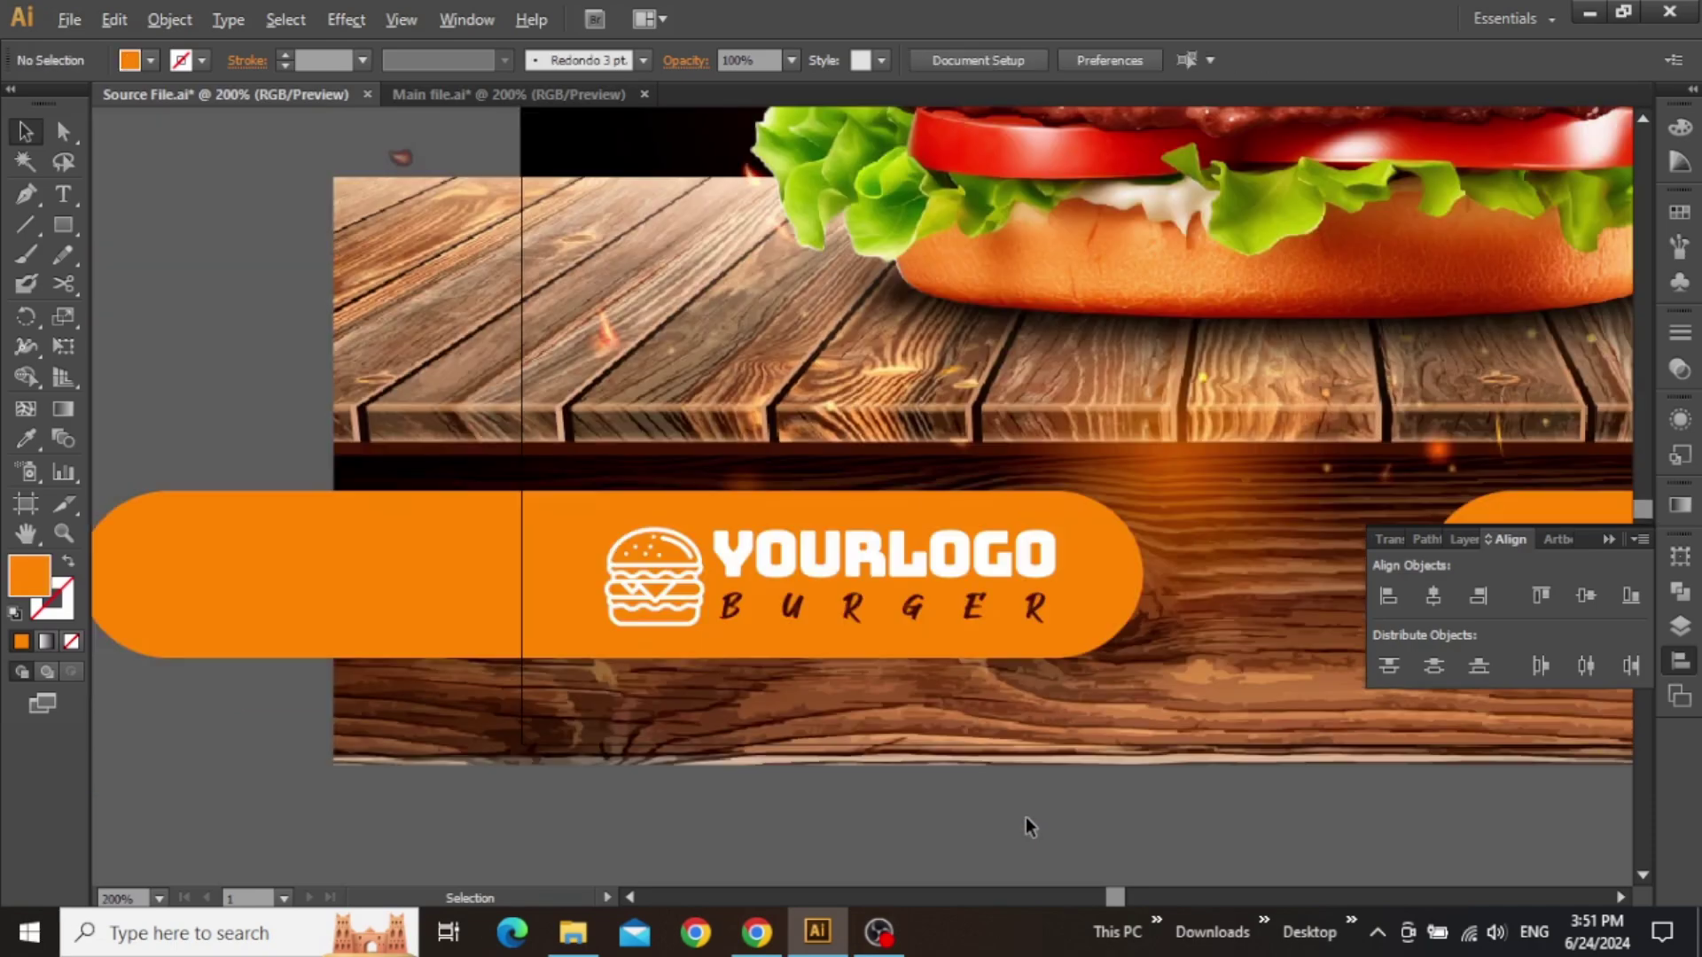
- Add a text line with the placeholder phone number over the right orange bar
drag(1057, 820, 528, 656)
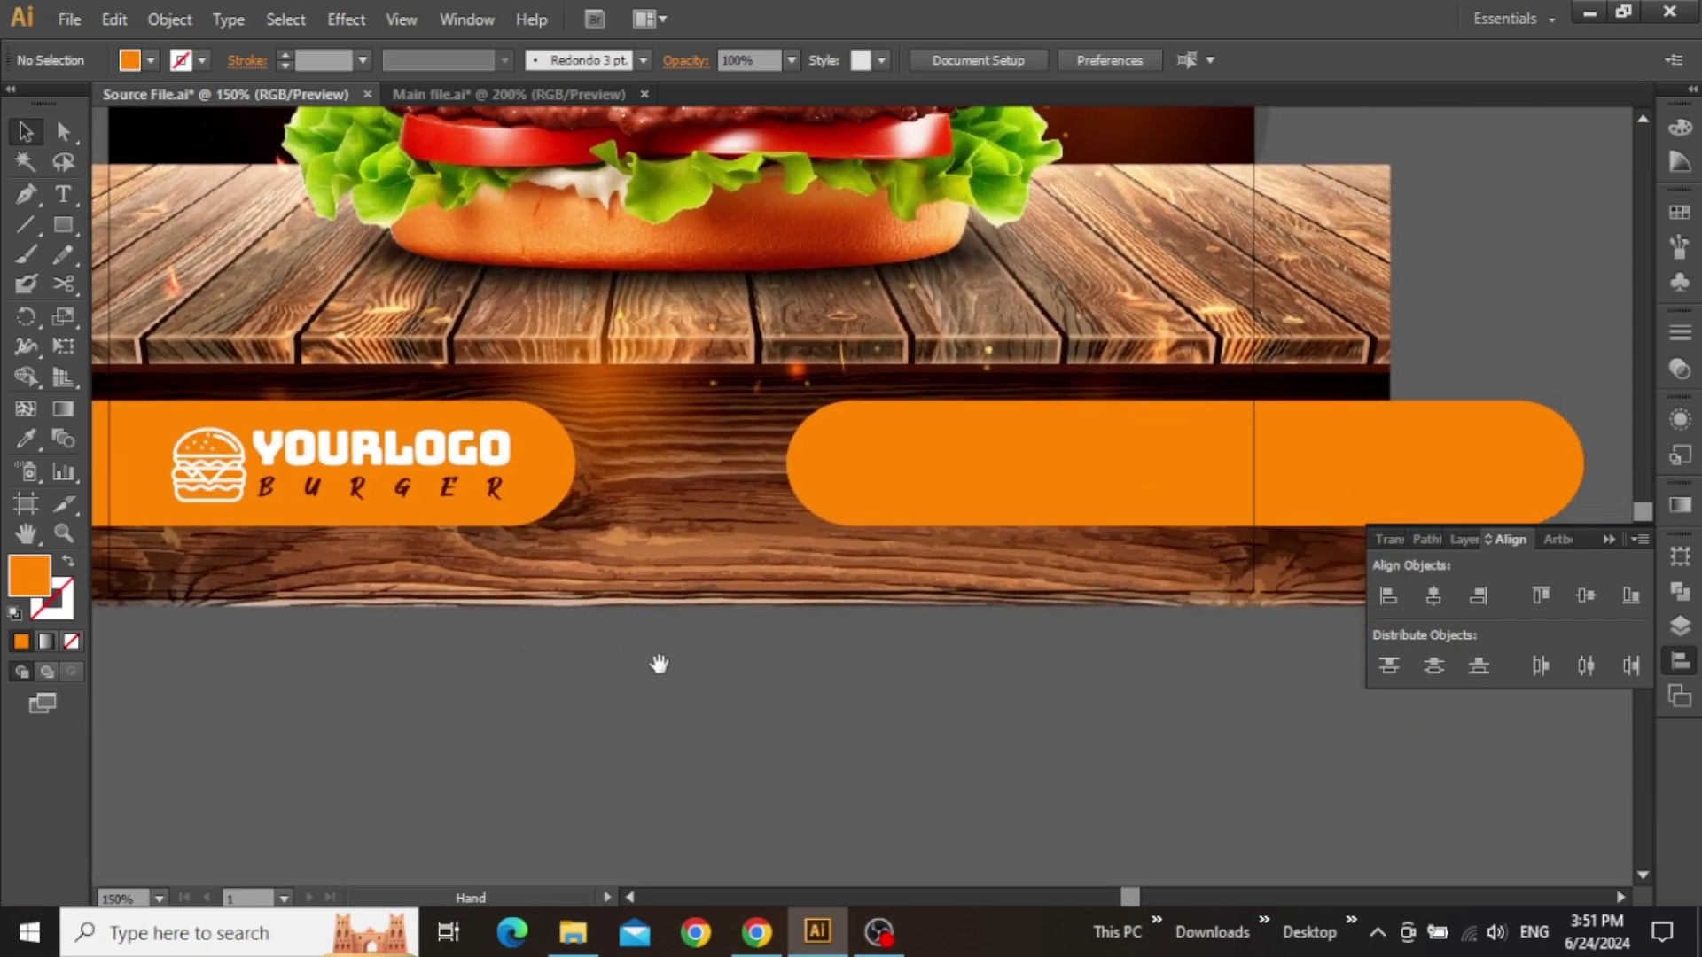
drag(658, 663, 786, 696)
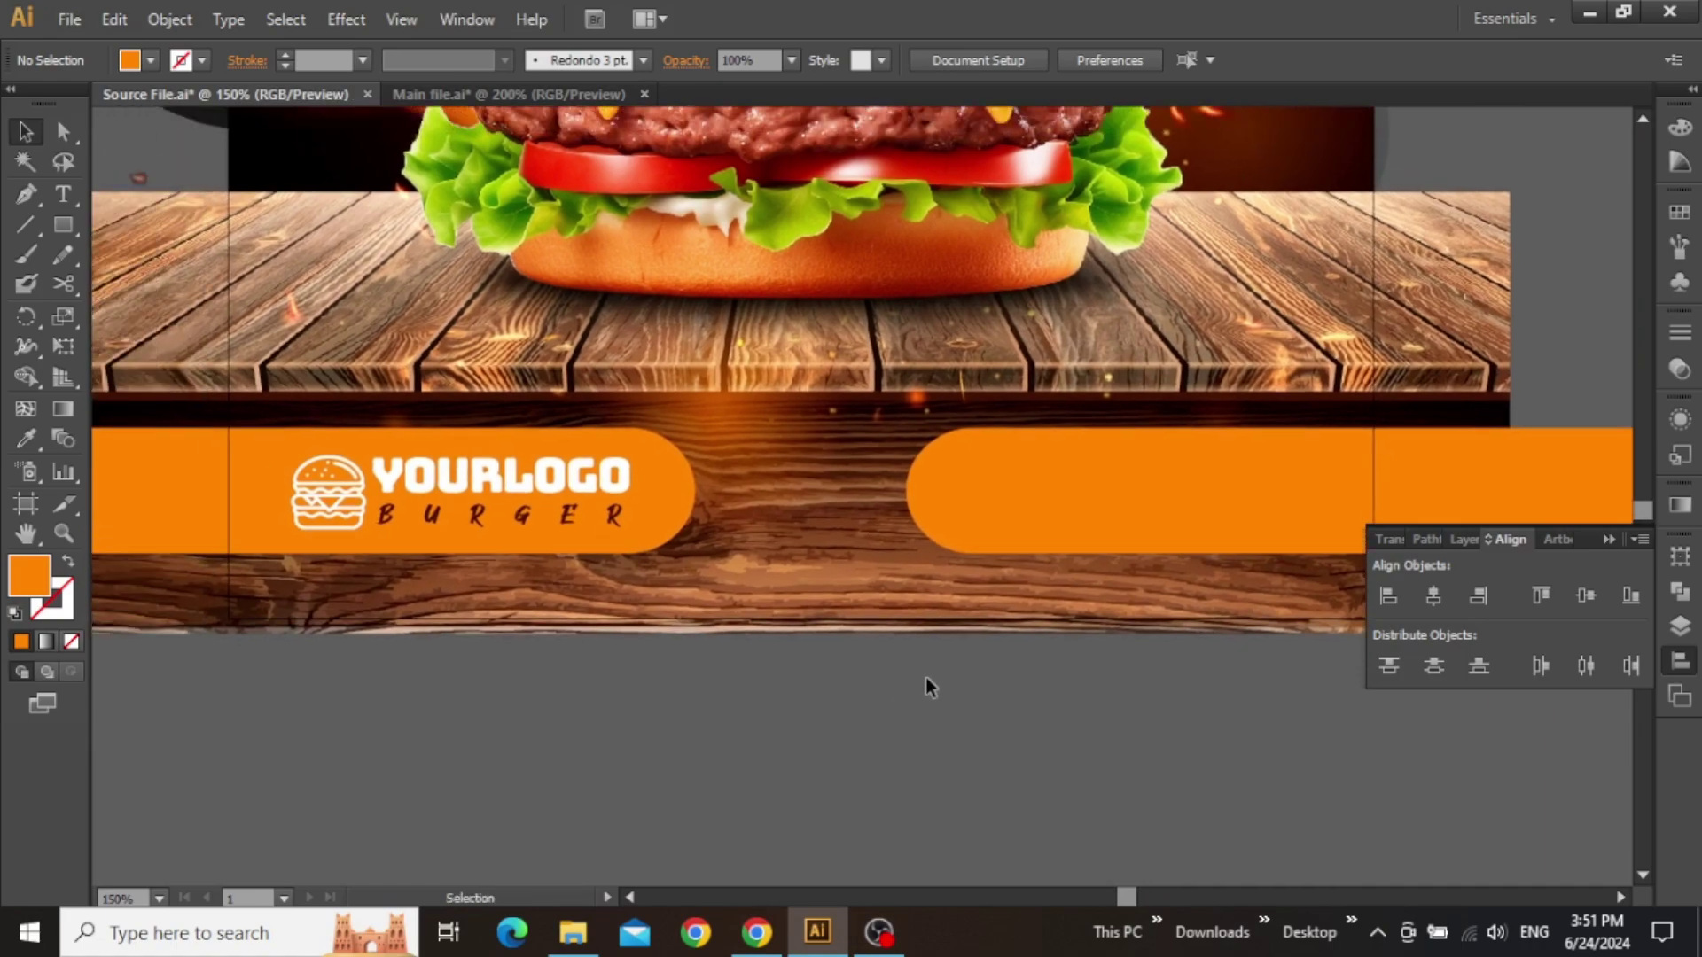
drag(962, 669, 633, 685)
key(t)
click(770, 509)
text(0000)
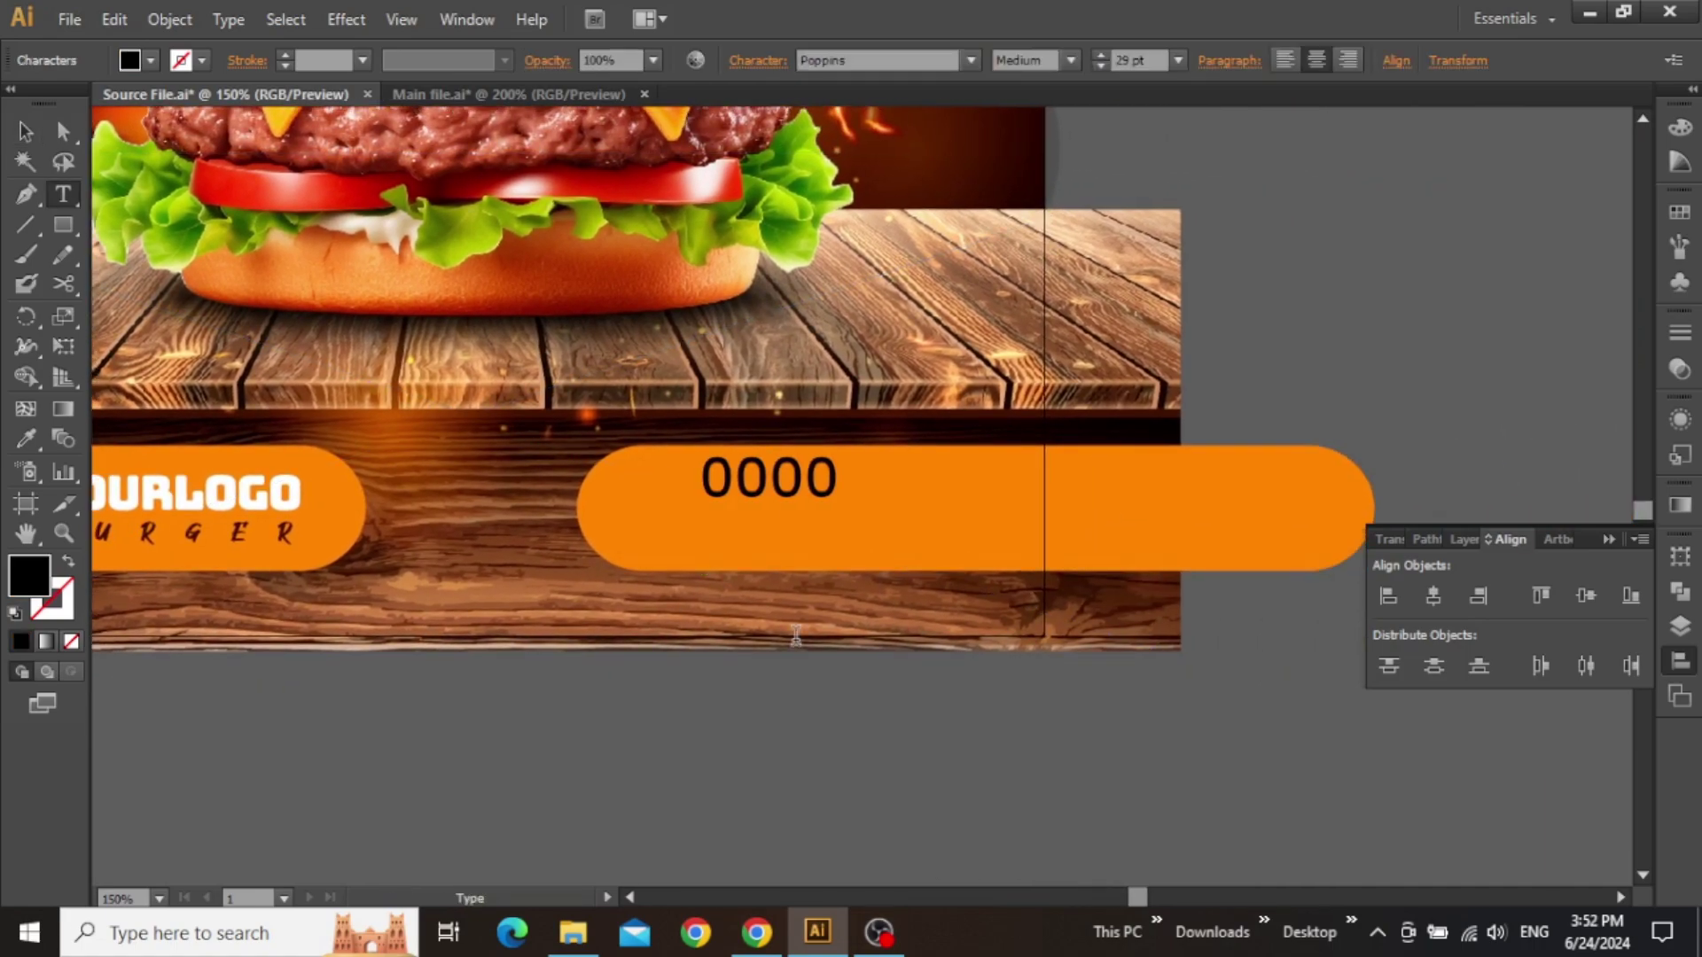
text(-12)
key(BackSpace)
key(BackSpace)
text(-1234-1234)
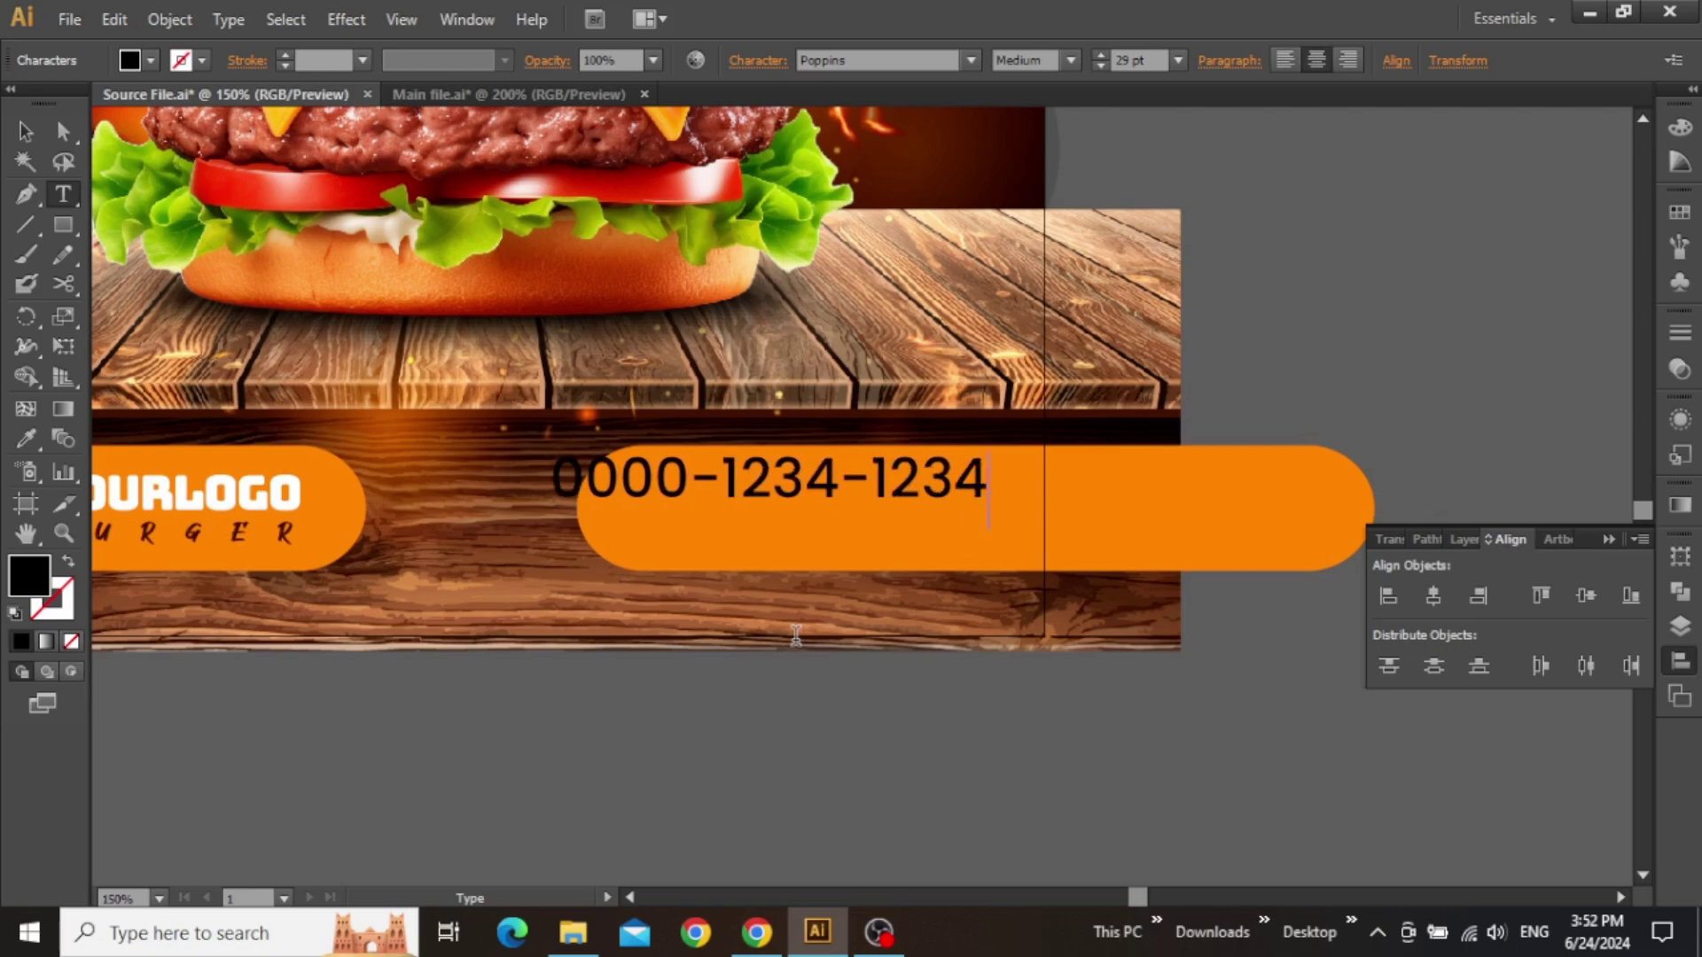
key(Escape)
- Move the phone number text inside the right orange bar and colour it white
drag(782, 481, 922, 536)
drag(922, 535, 949, 550)
click(1677, 127)
click(1415, 270)
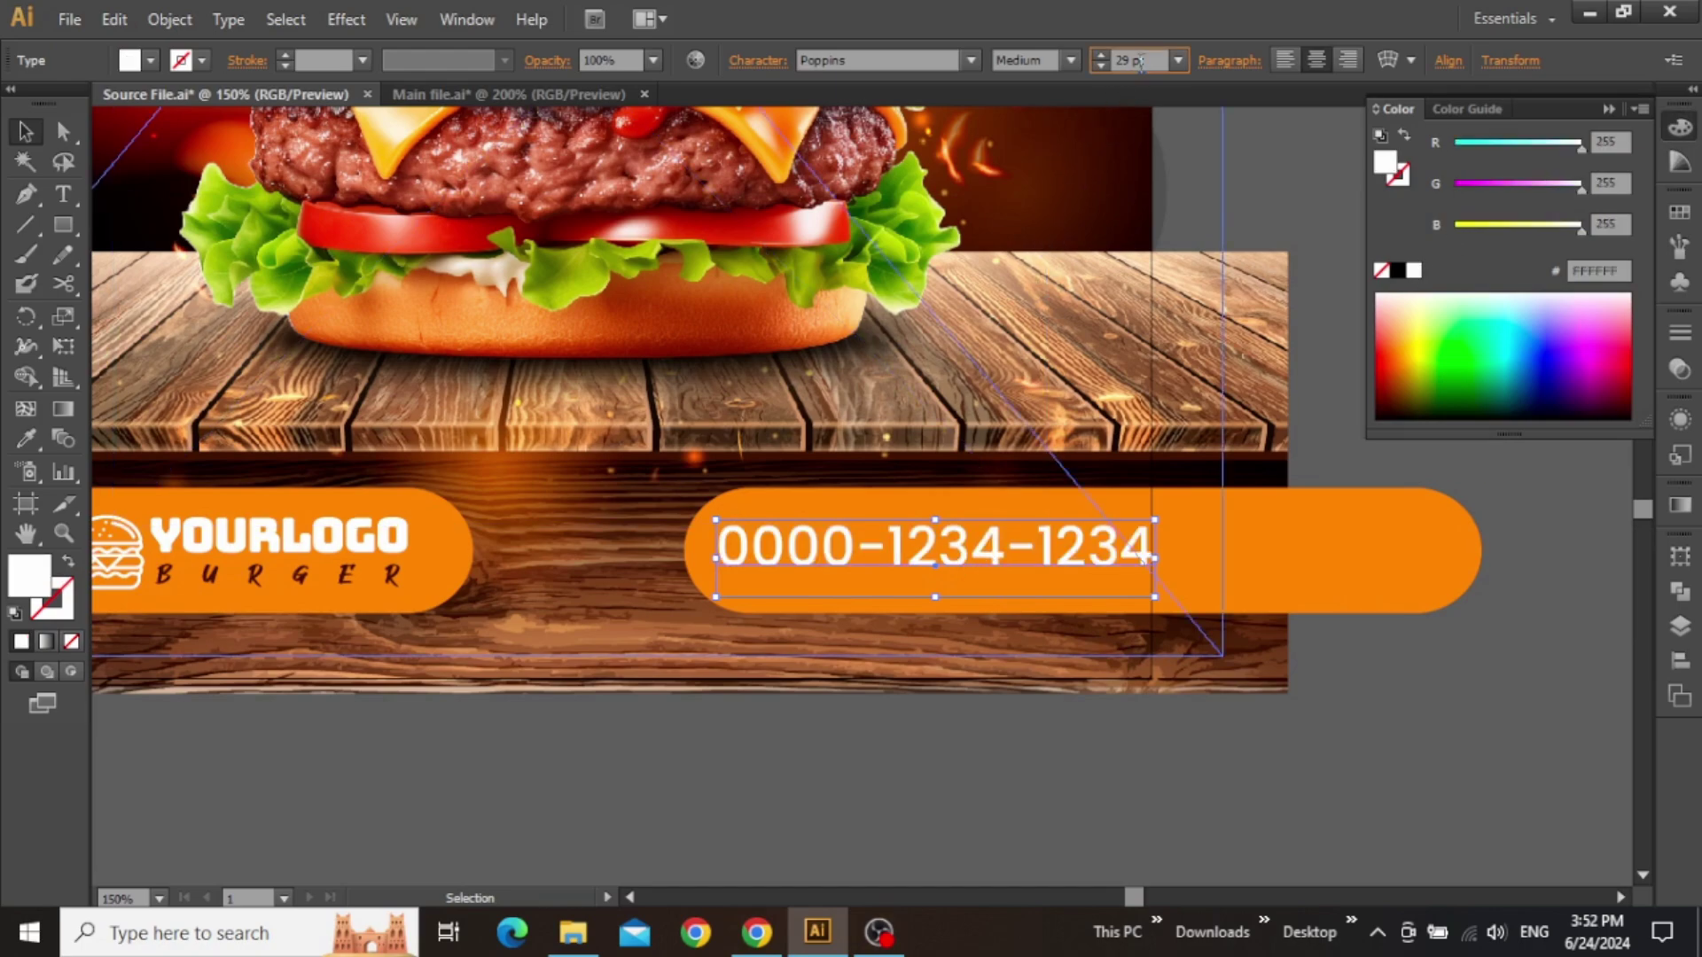
- Set the phone number's font size to 25 pt and nudge it slightly left and up within the bar
key(Down)
key(Down)
key(Down)
key(Down)
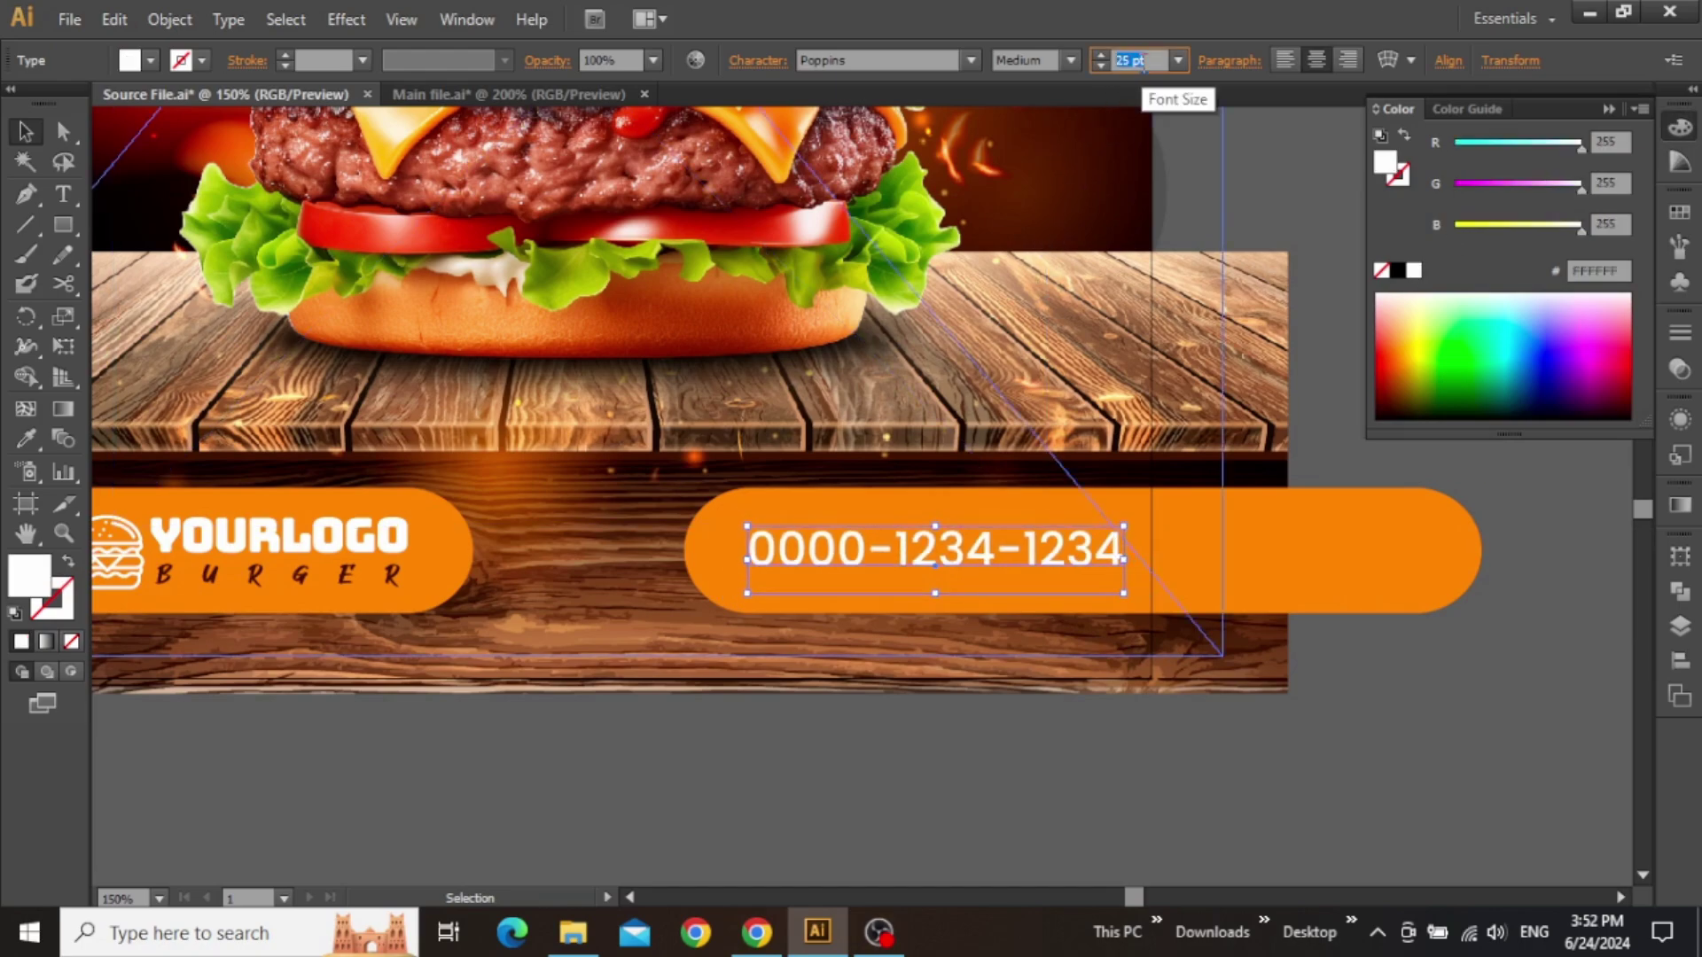
key(Return)
key(Left)
key(Left)
key(Left)
key(Up)
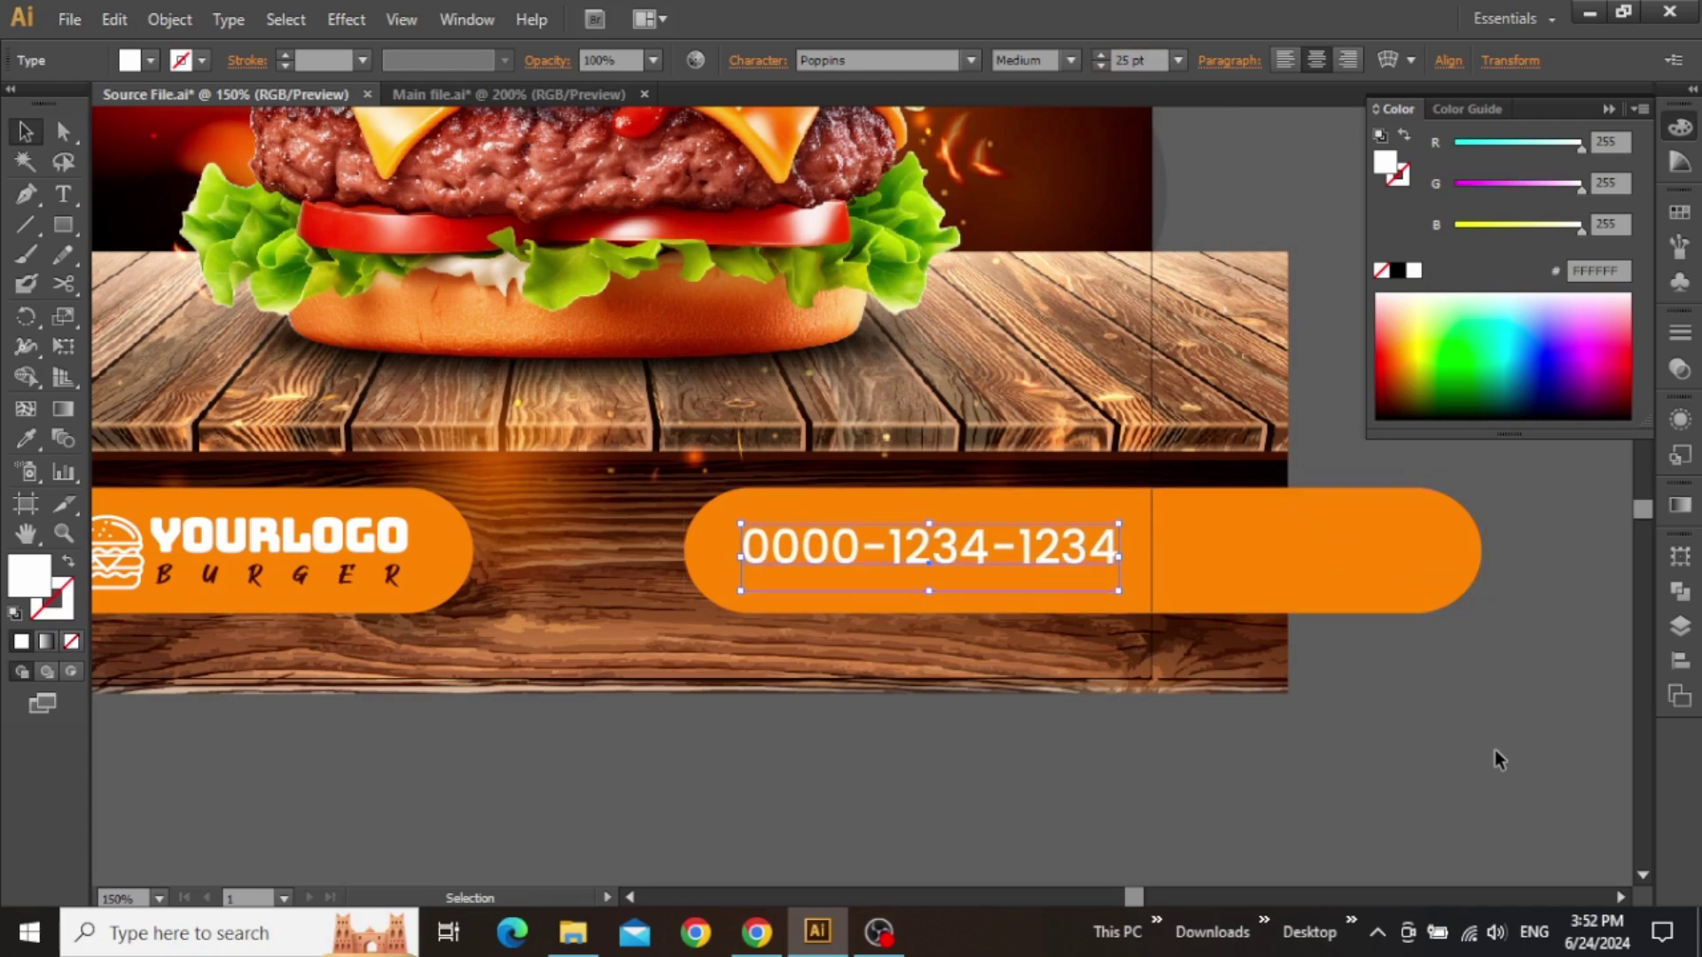
click(1495, 753)
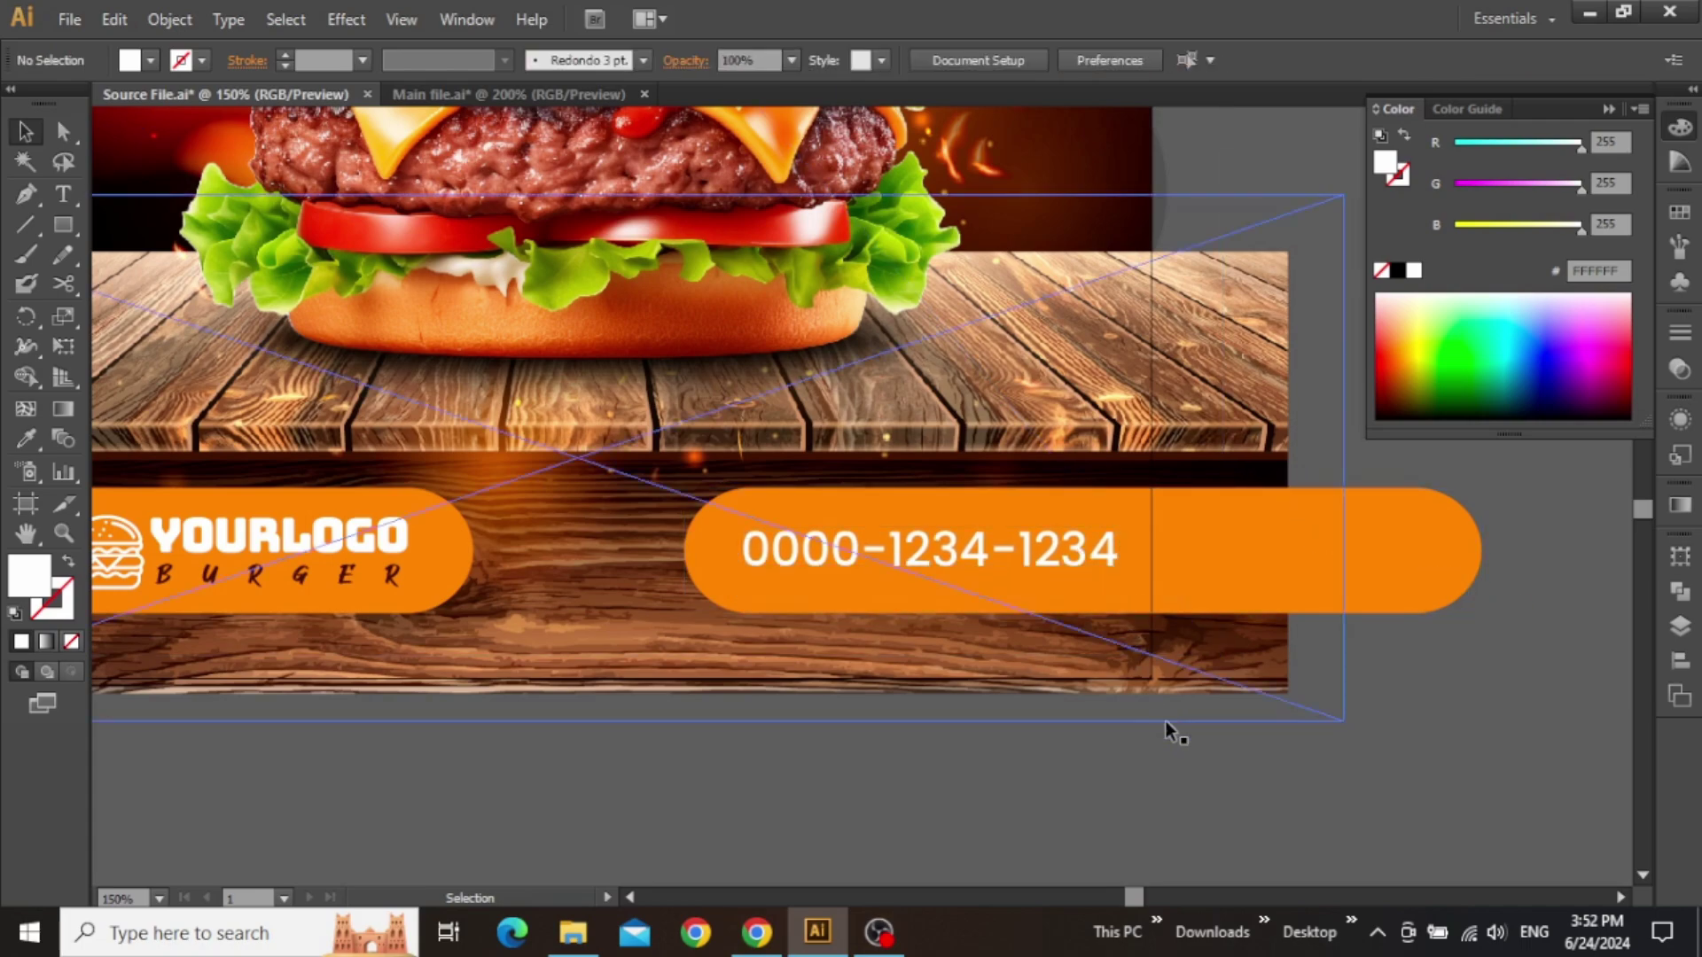
- Draw a white-filled circle beside the top bun, below the end of the BURGER headline
scroll(1196, 766, down, 1)
scroll(1197, 766, down, 1)
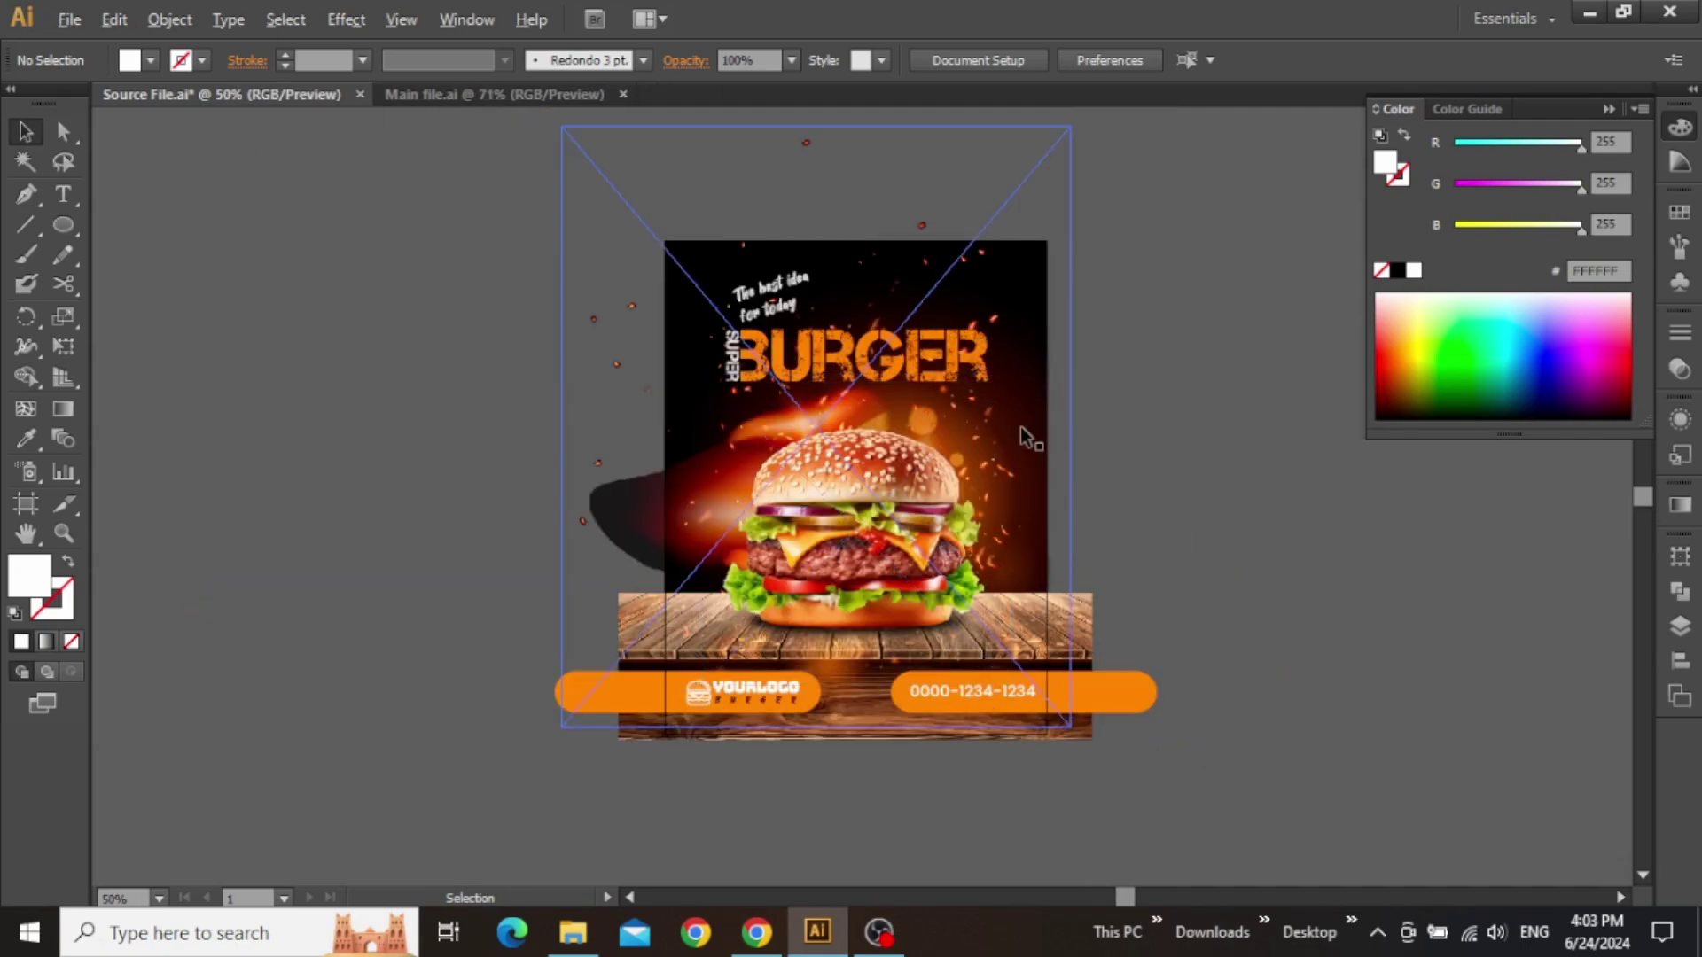
scroll(1019, 427, up, 3)
drag(1019, 426, 950, 423)
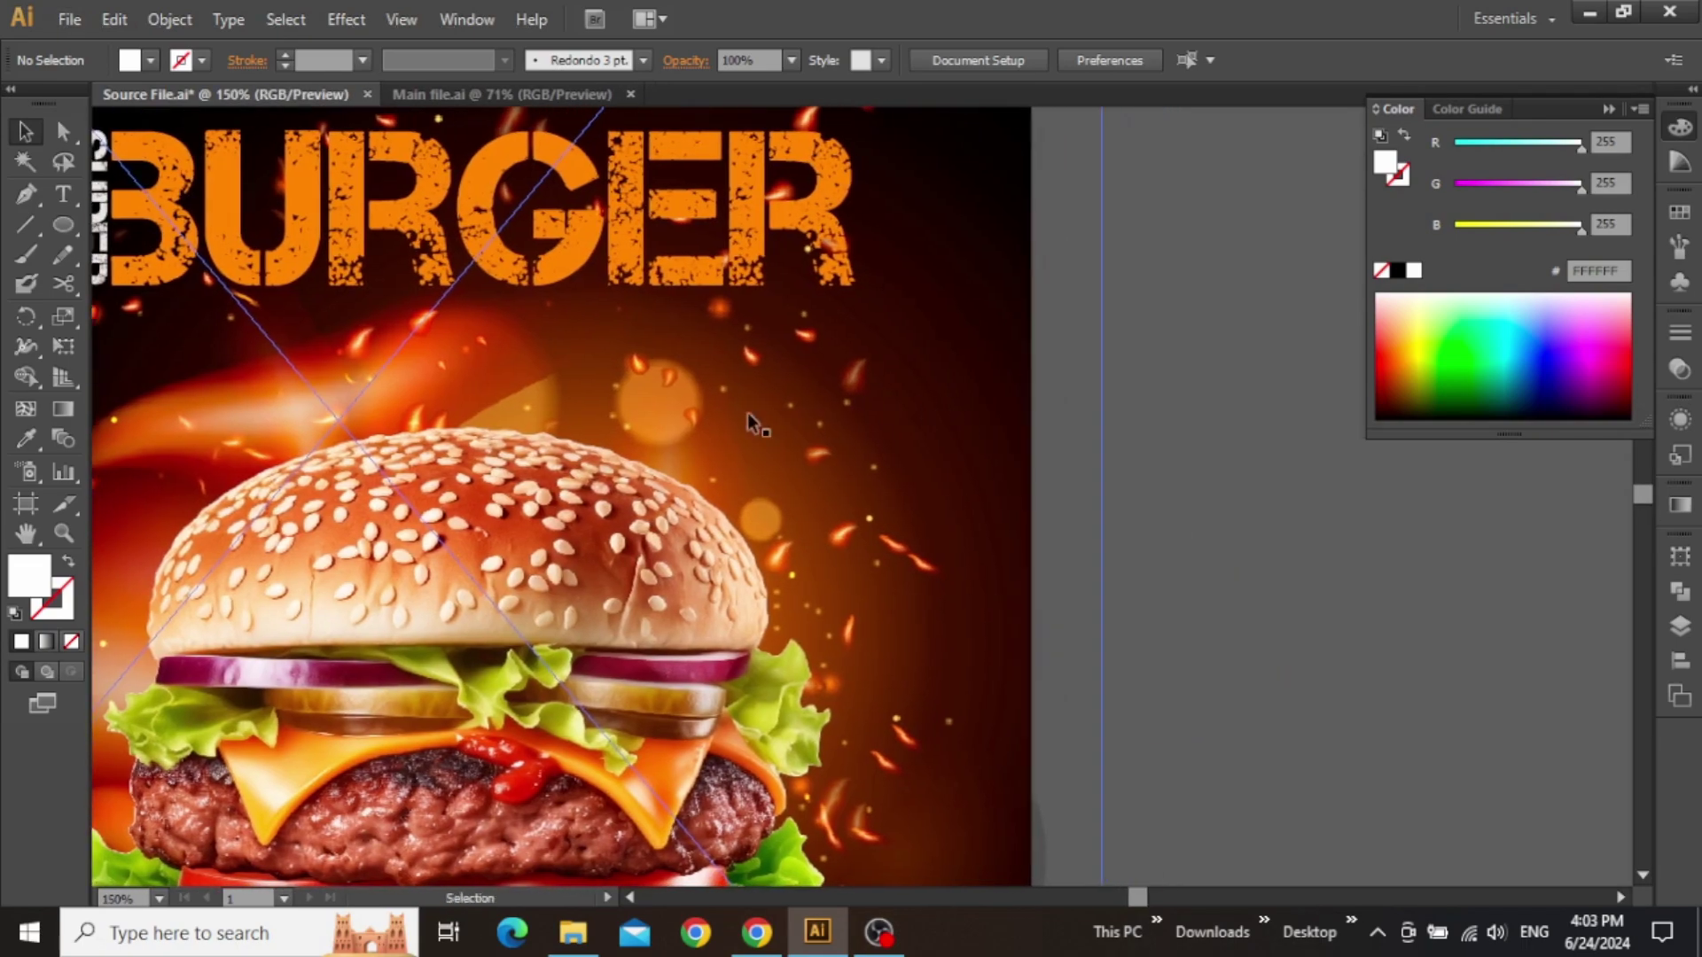
click(63, 225)
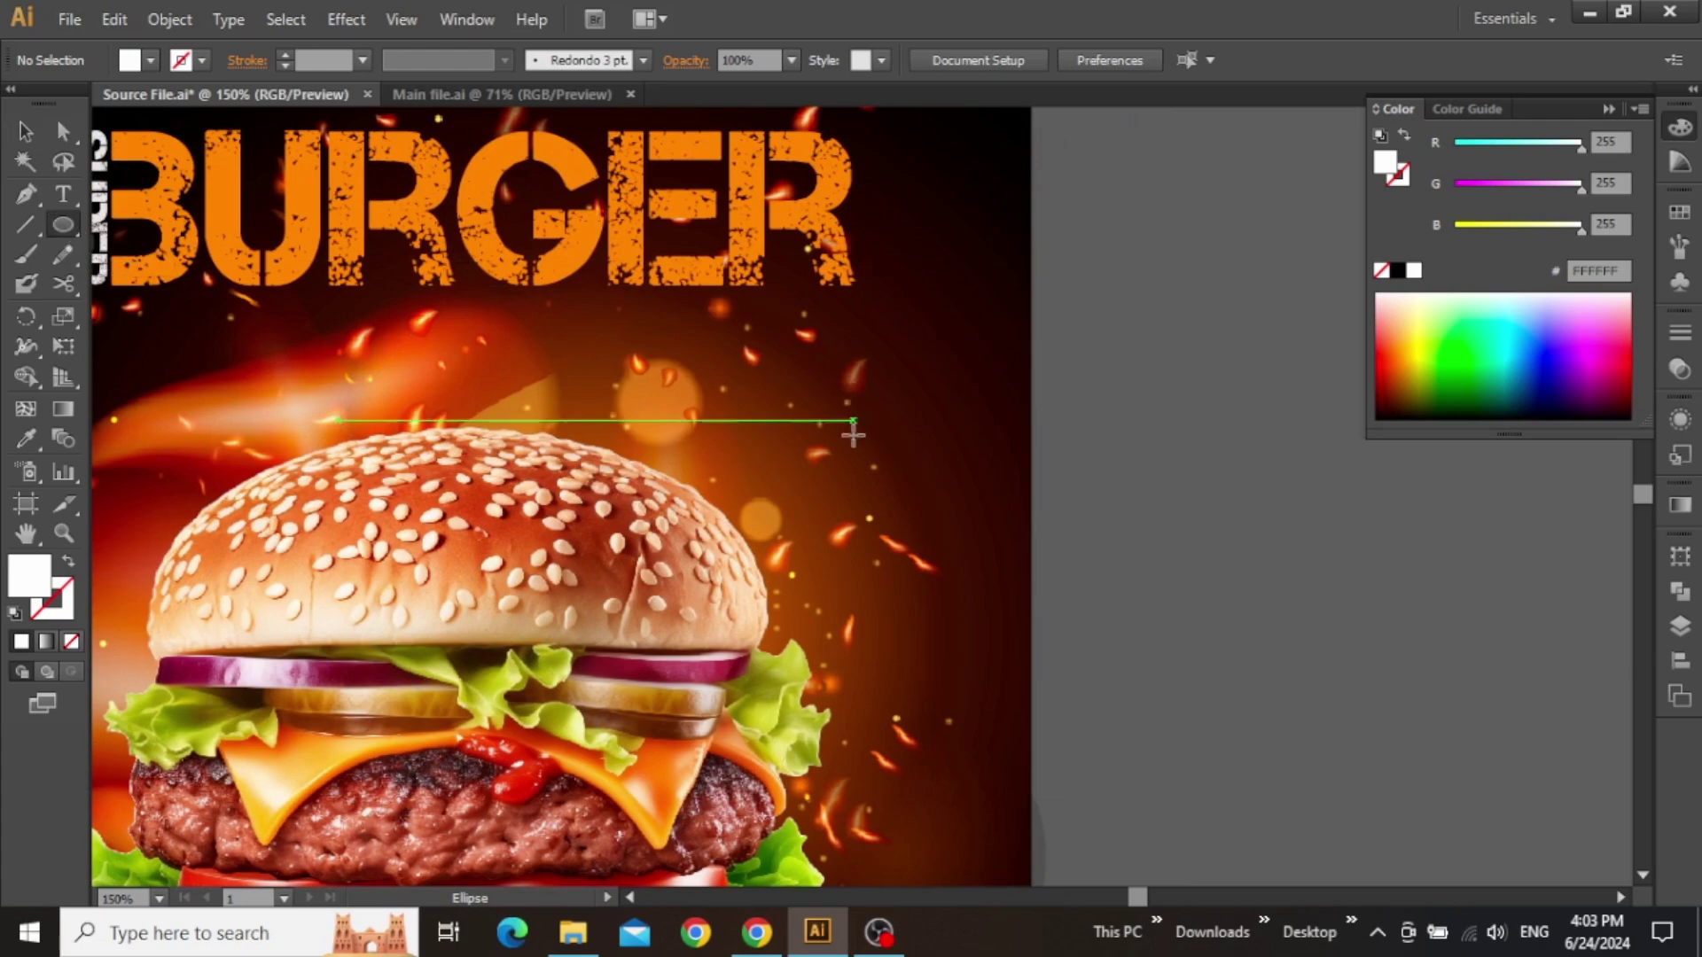
drag(802, 396, 964, 527)
key(v)
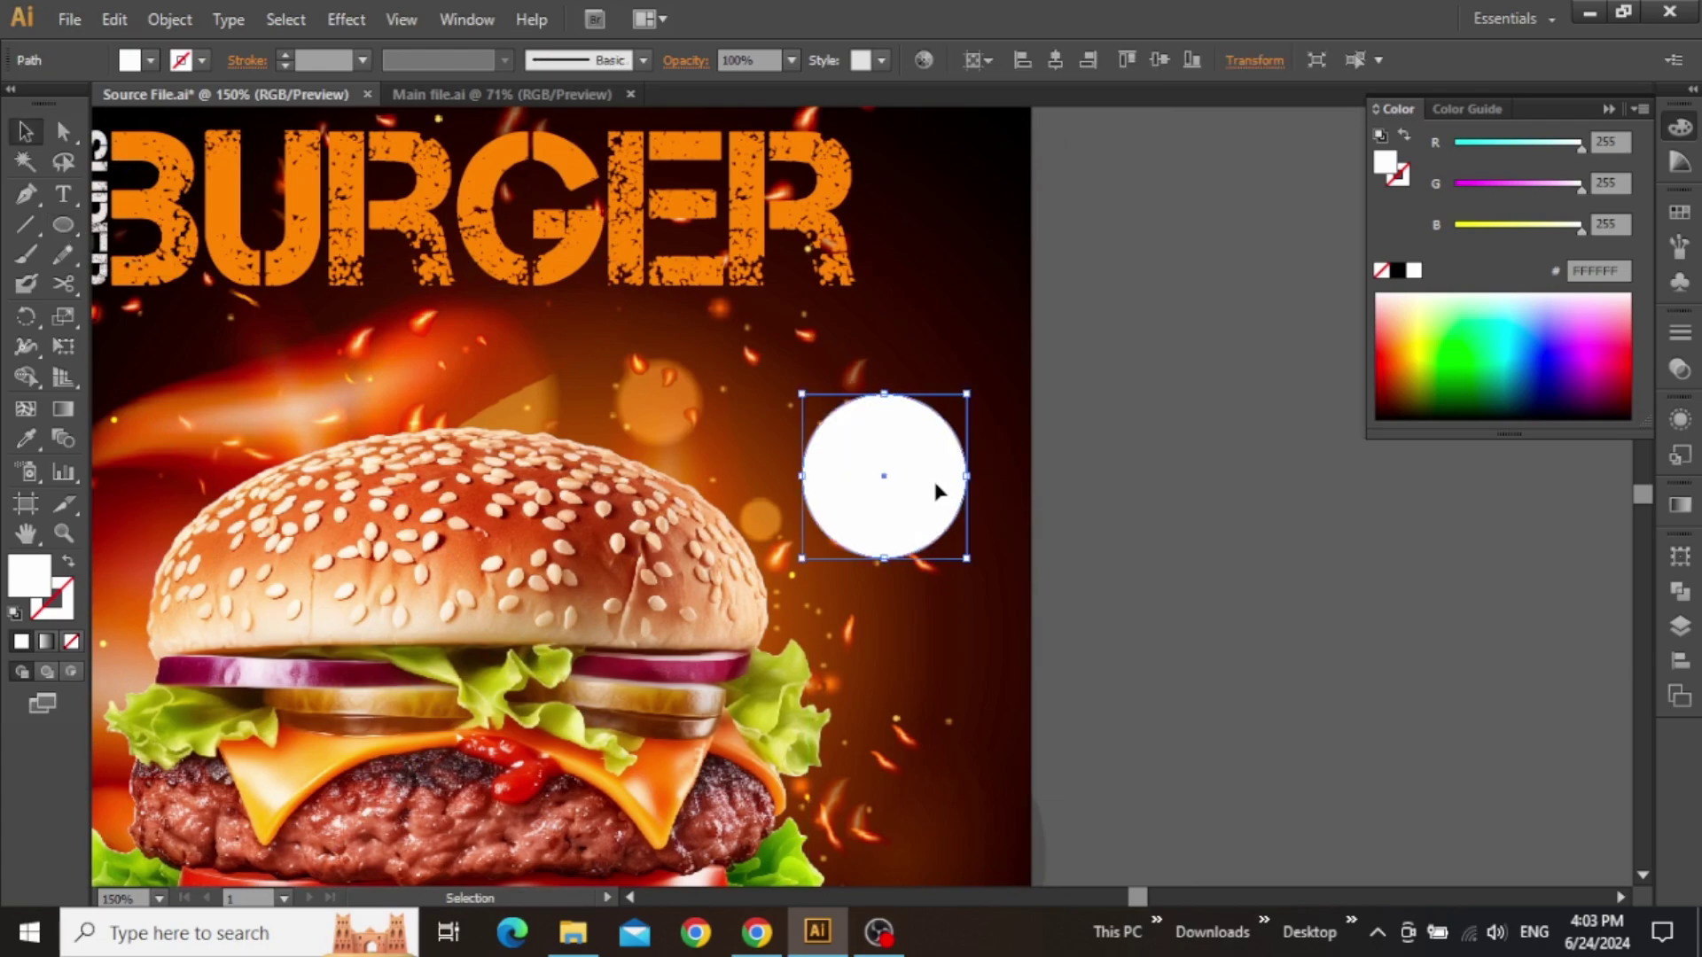
- Turn the circle into a white outline without fill and set its stroke weight to 1.5 pt
scroll(938, 458, up, 1)
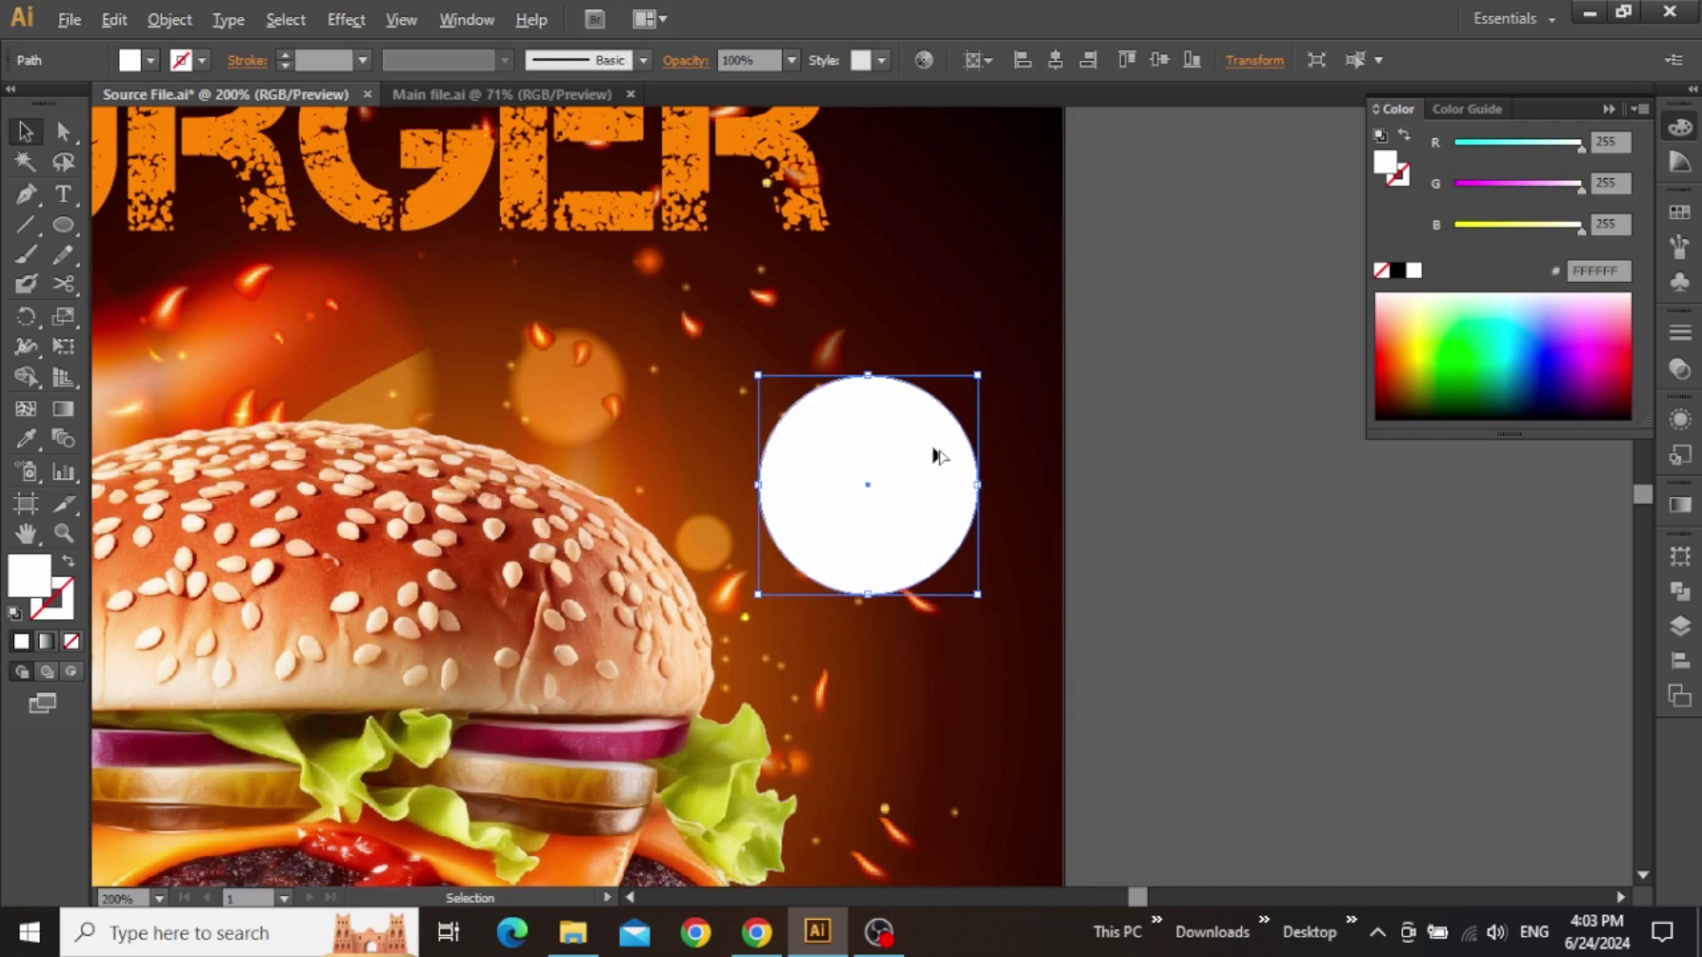
click(71, 569)
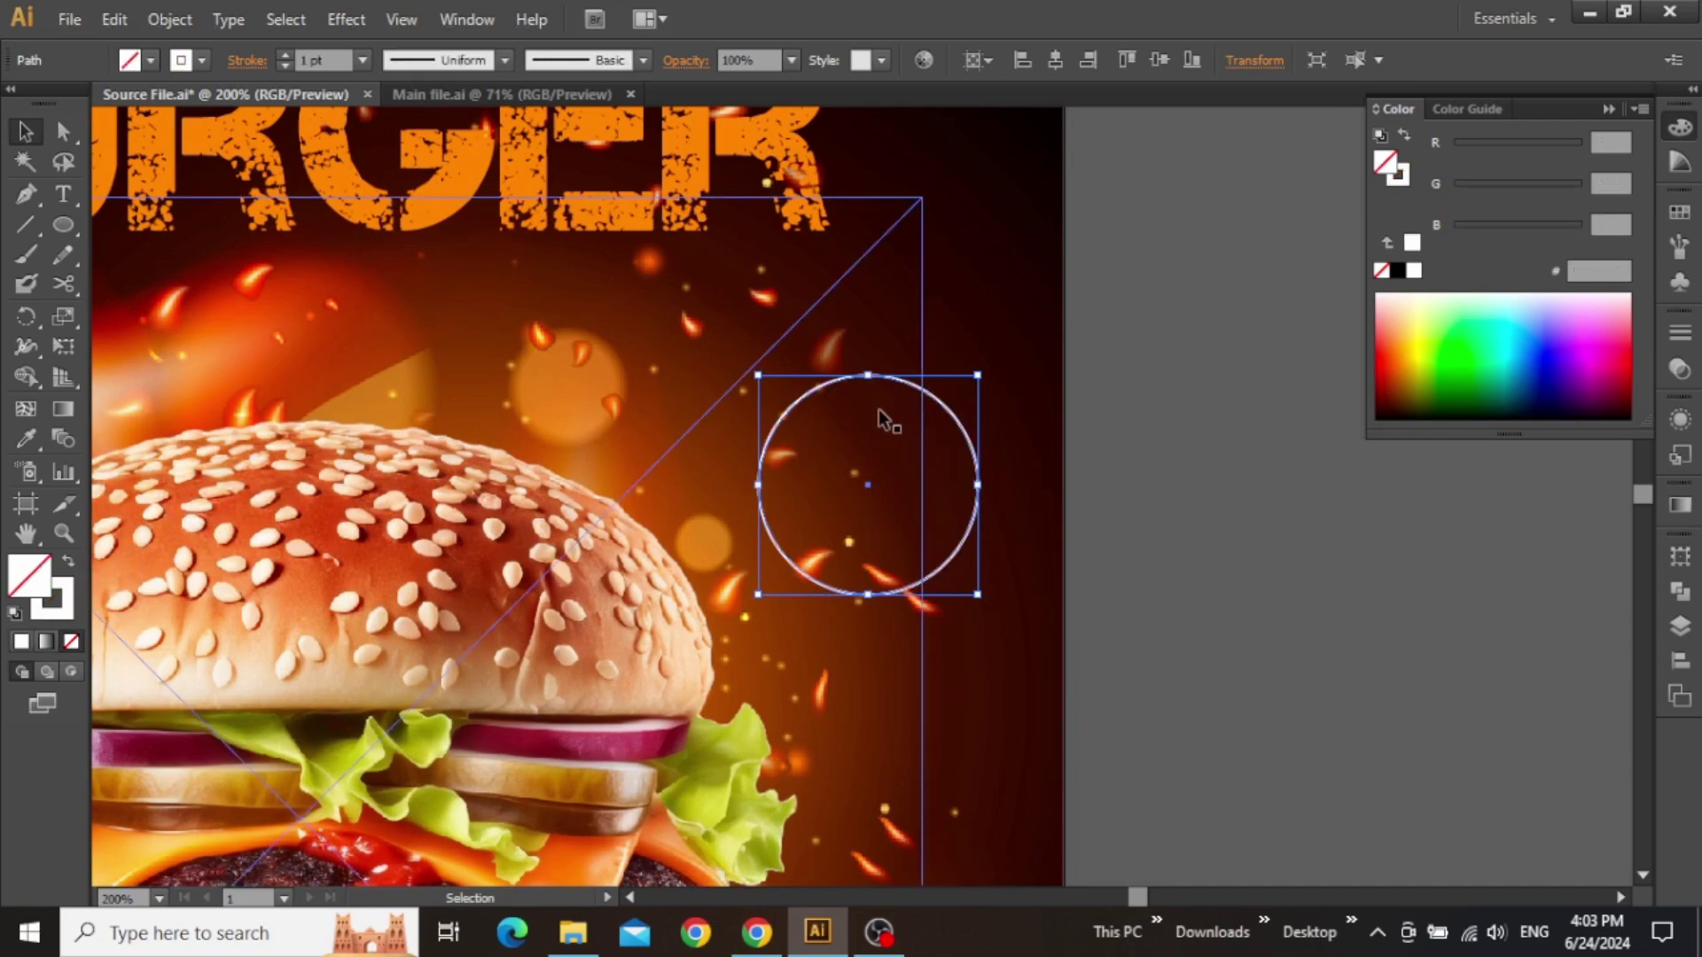
click(1167, 408)
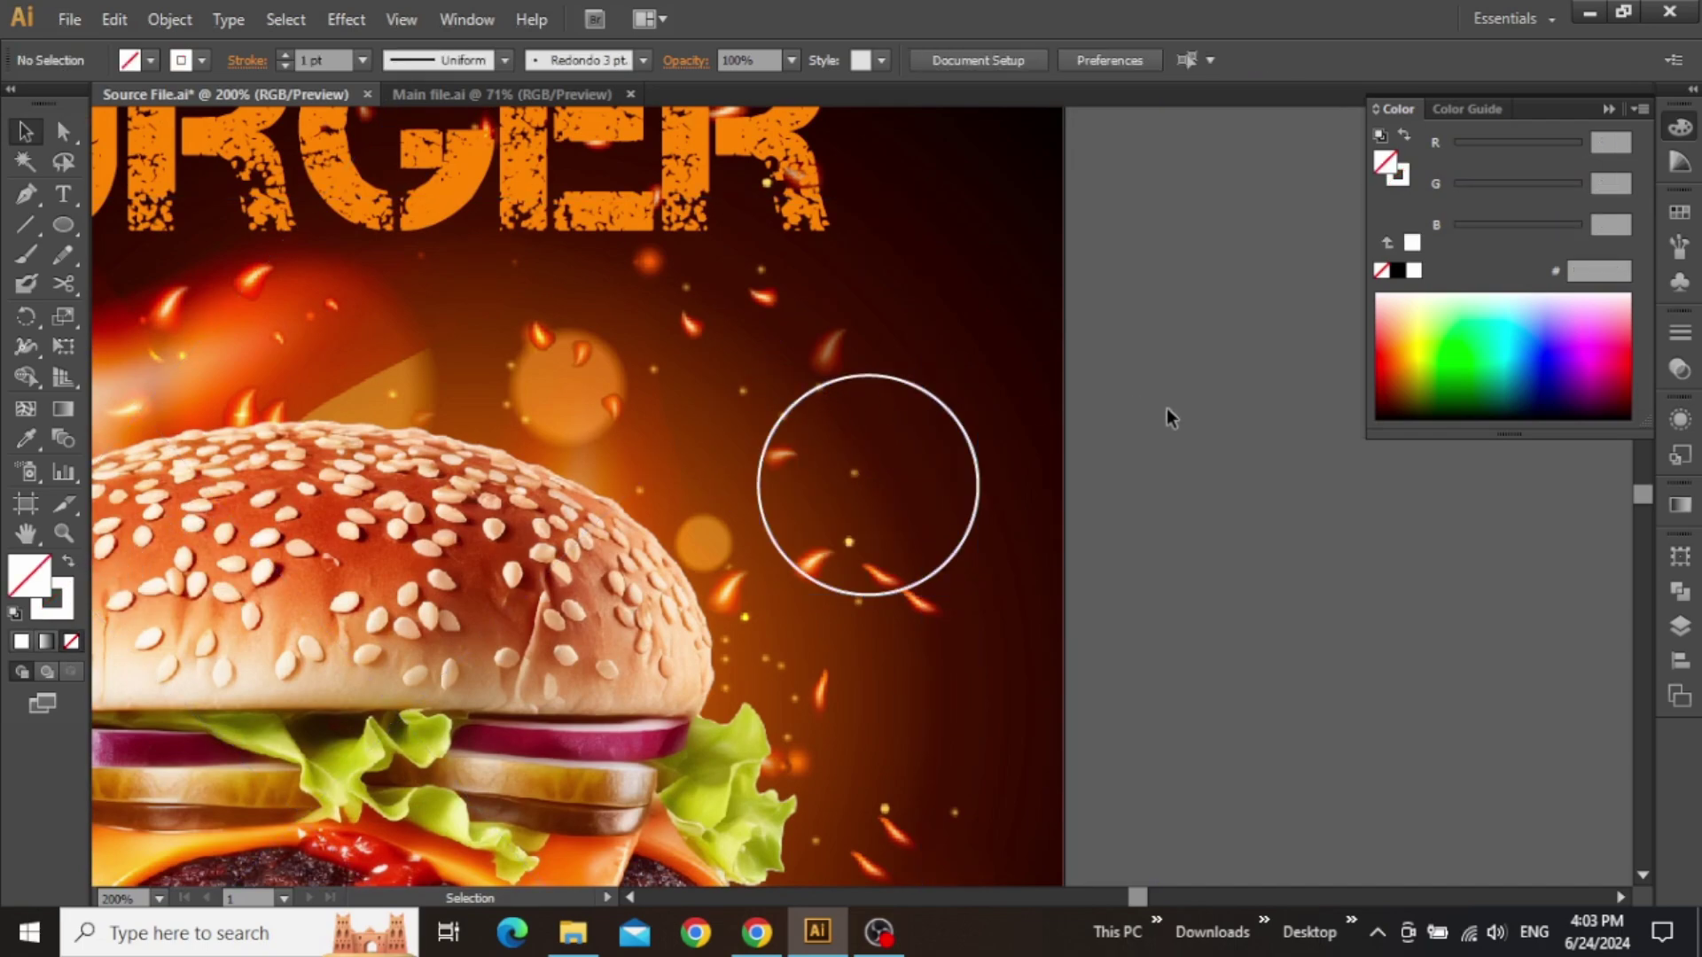
click(943, 406)
click(312, 62)
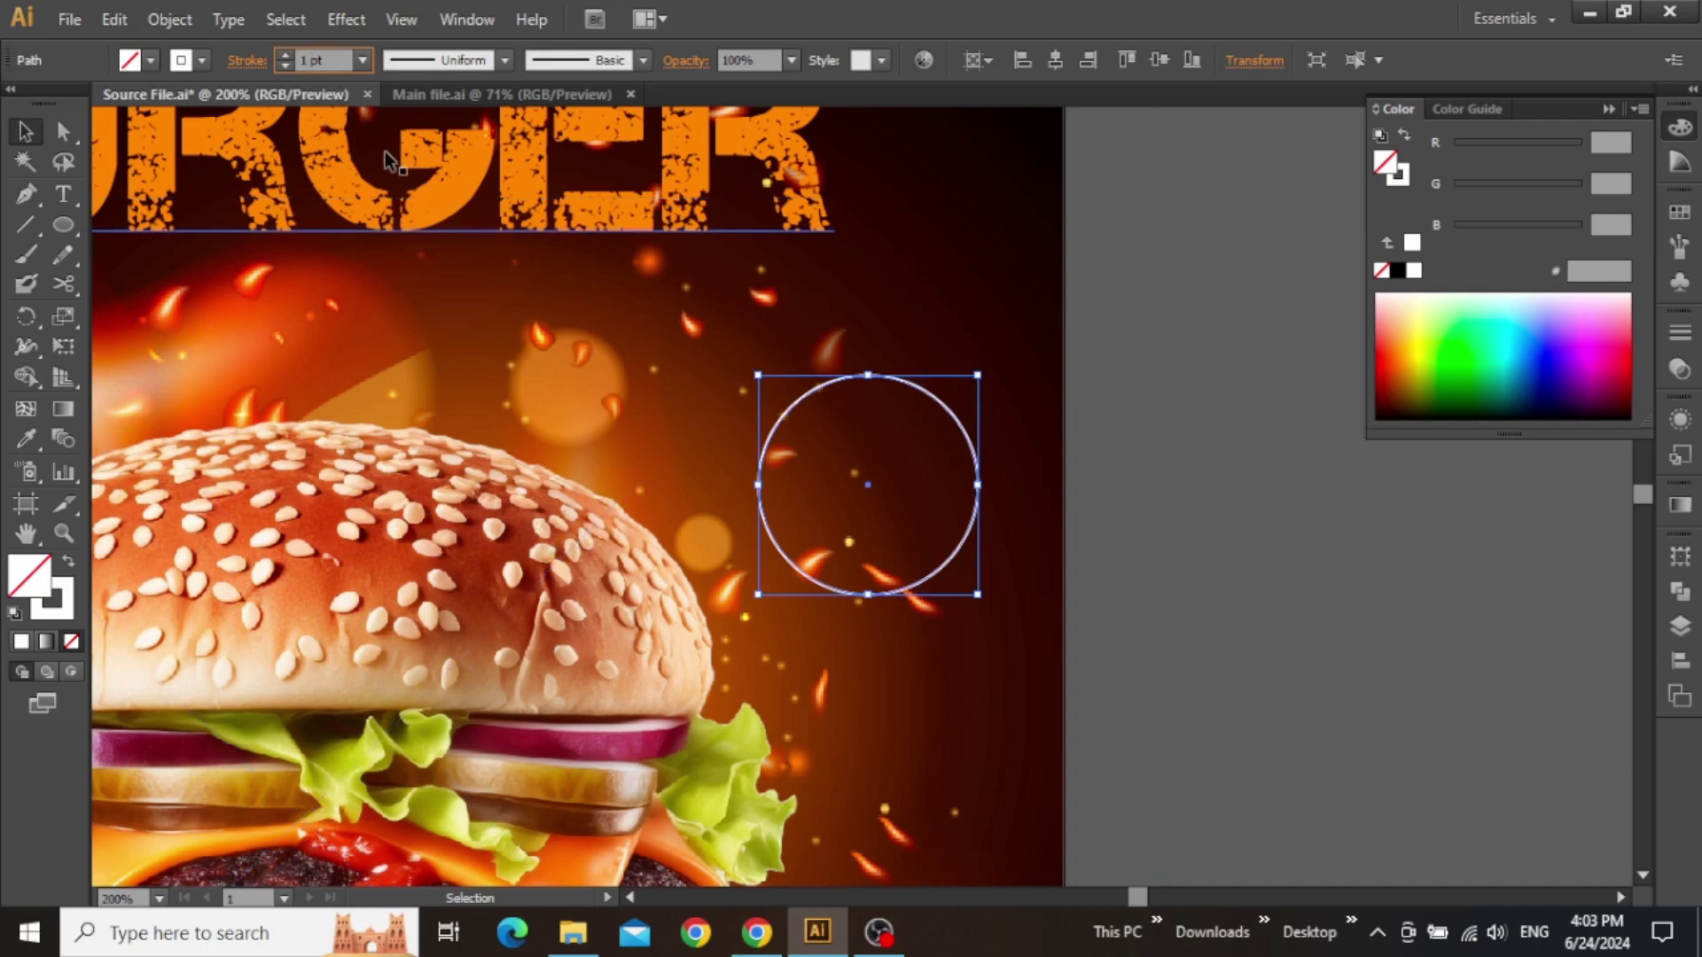
text(.5)
key(Return)
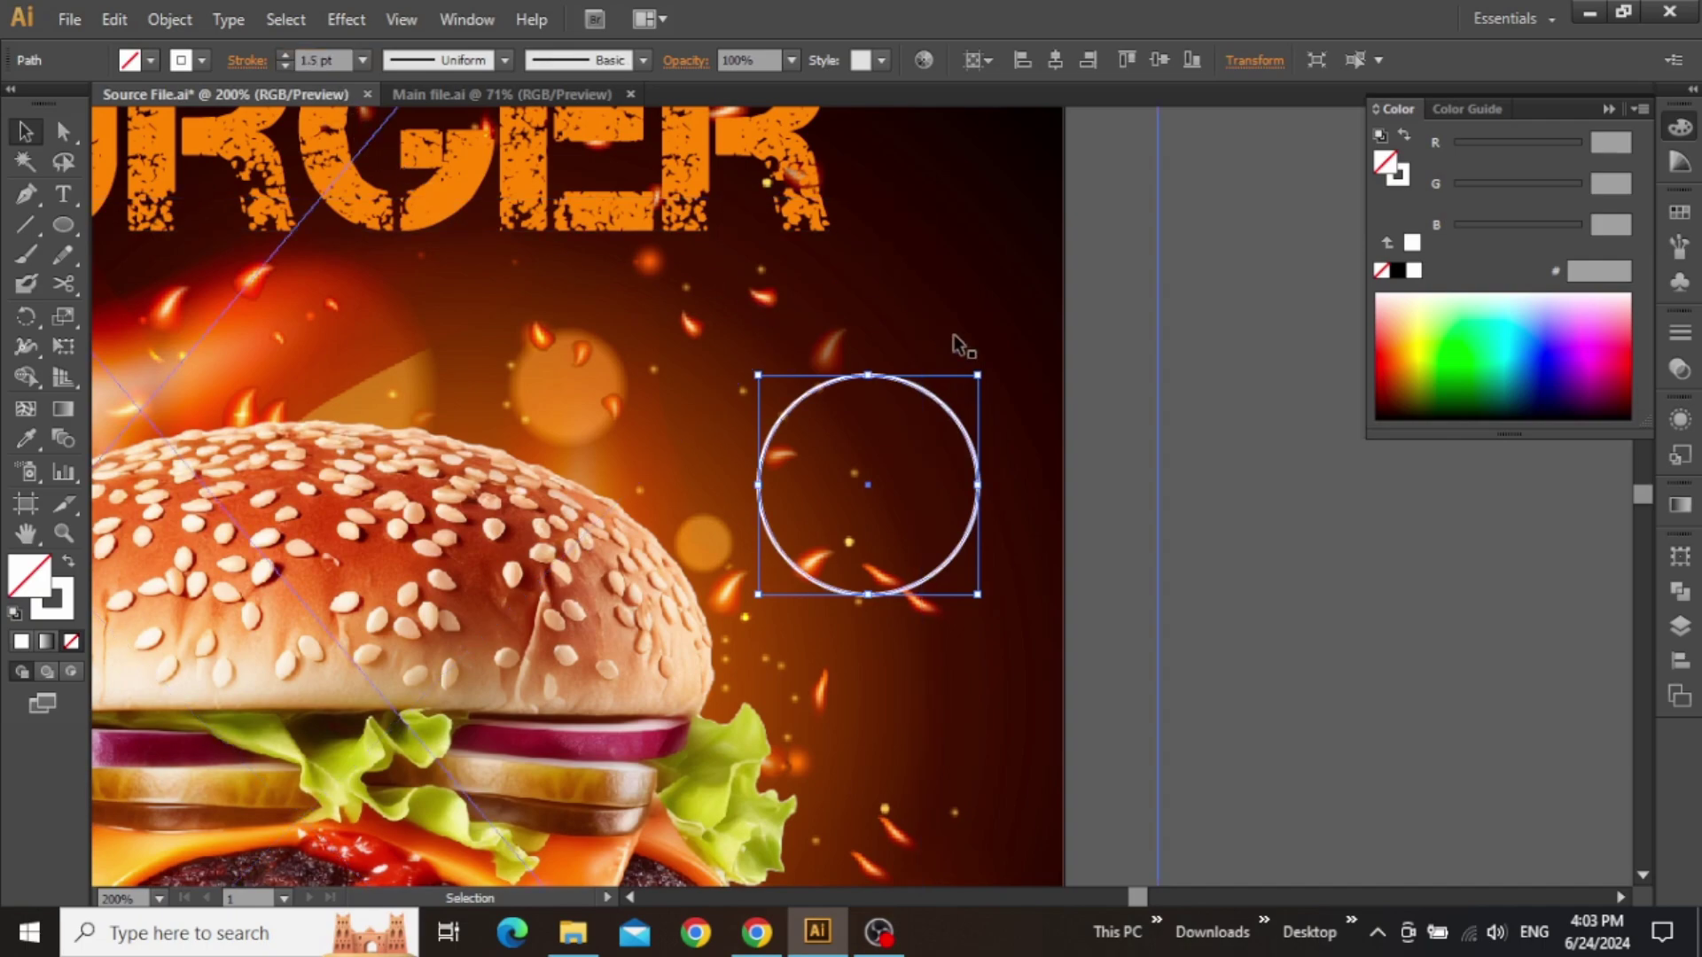
click(1224, 402)
- Add the text "50%" in the Hey August font over the circle and colour it white
key(t)
click(841, 483)
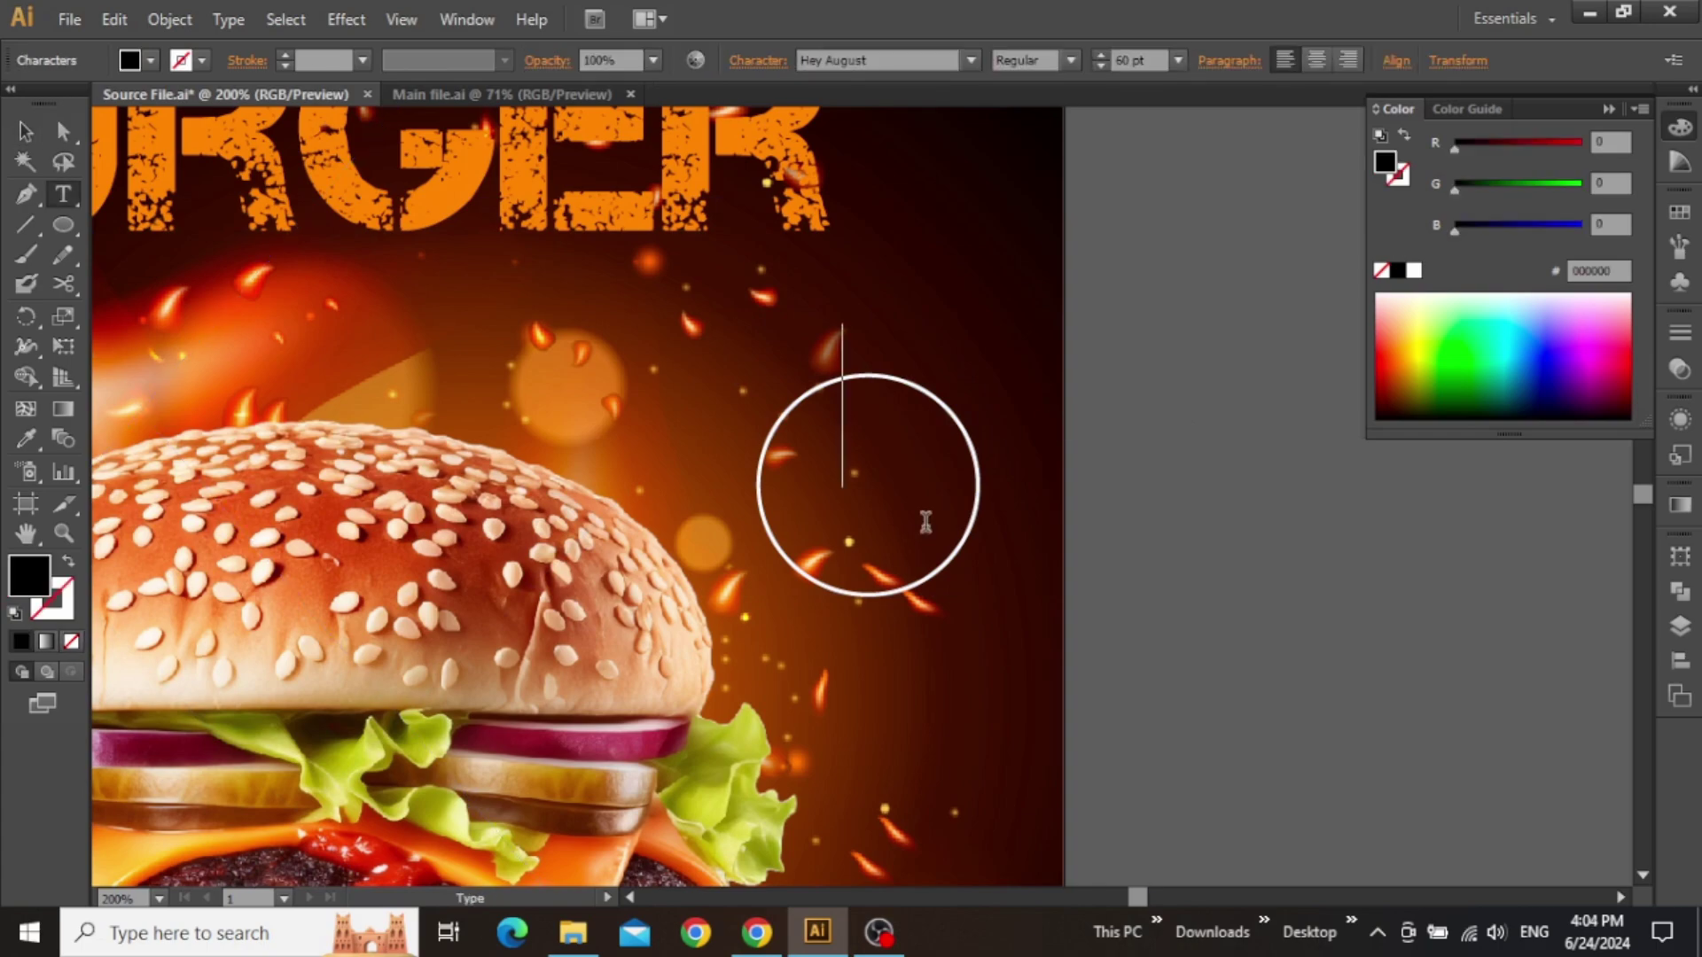
text(50)
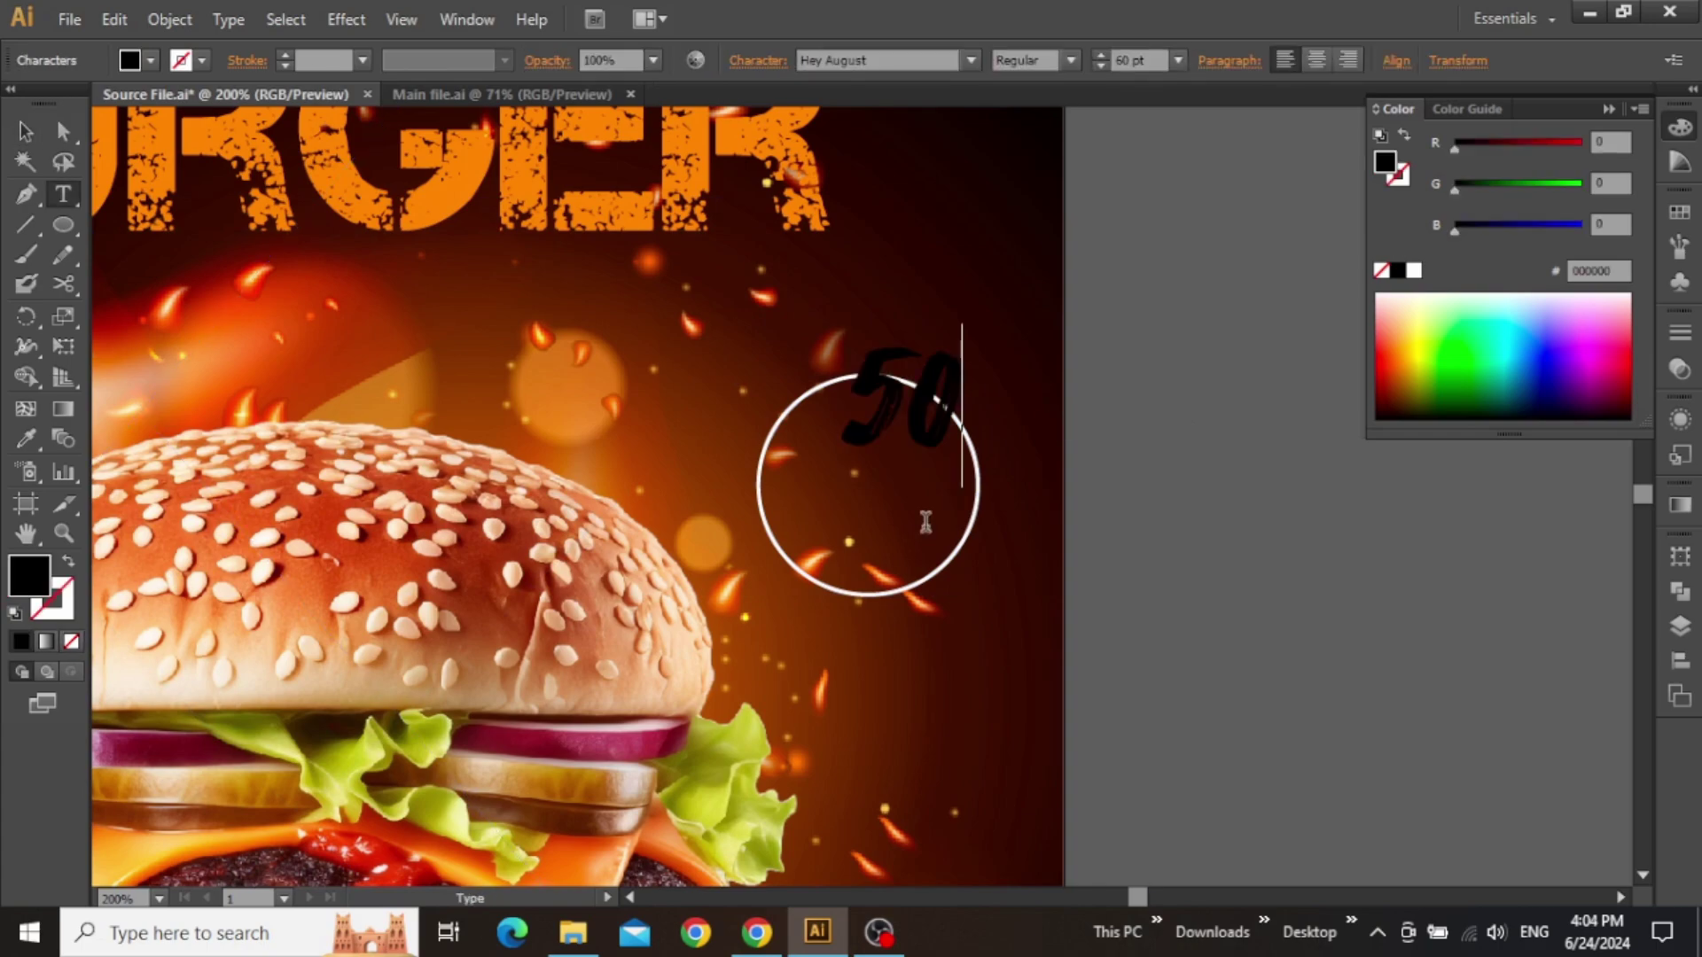
text(%)
key(Escape)
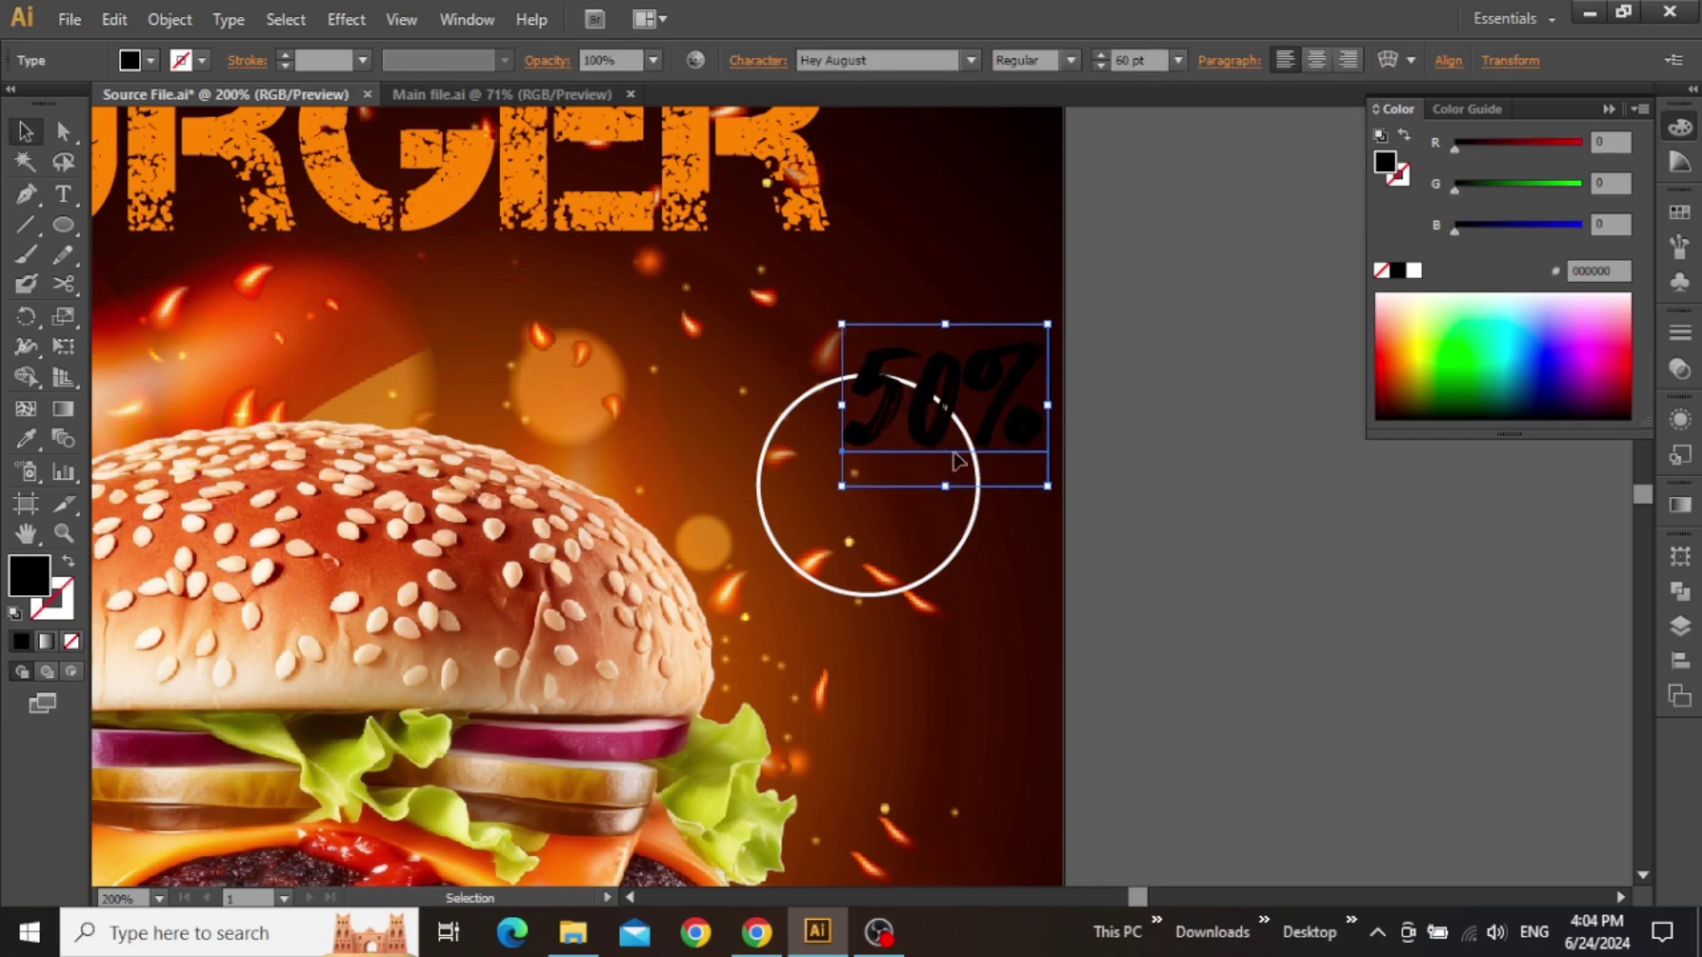
click(1412, 271)
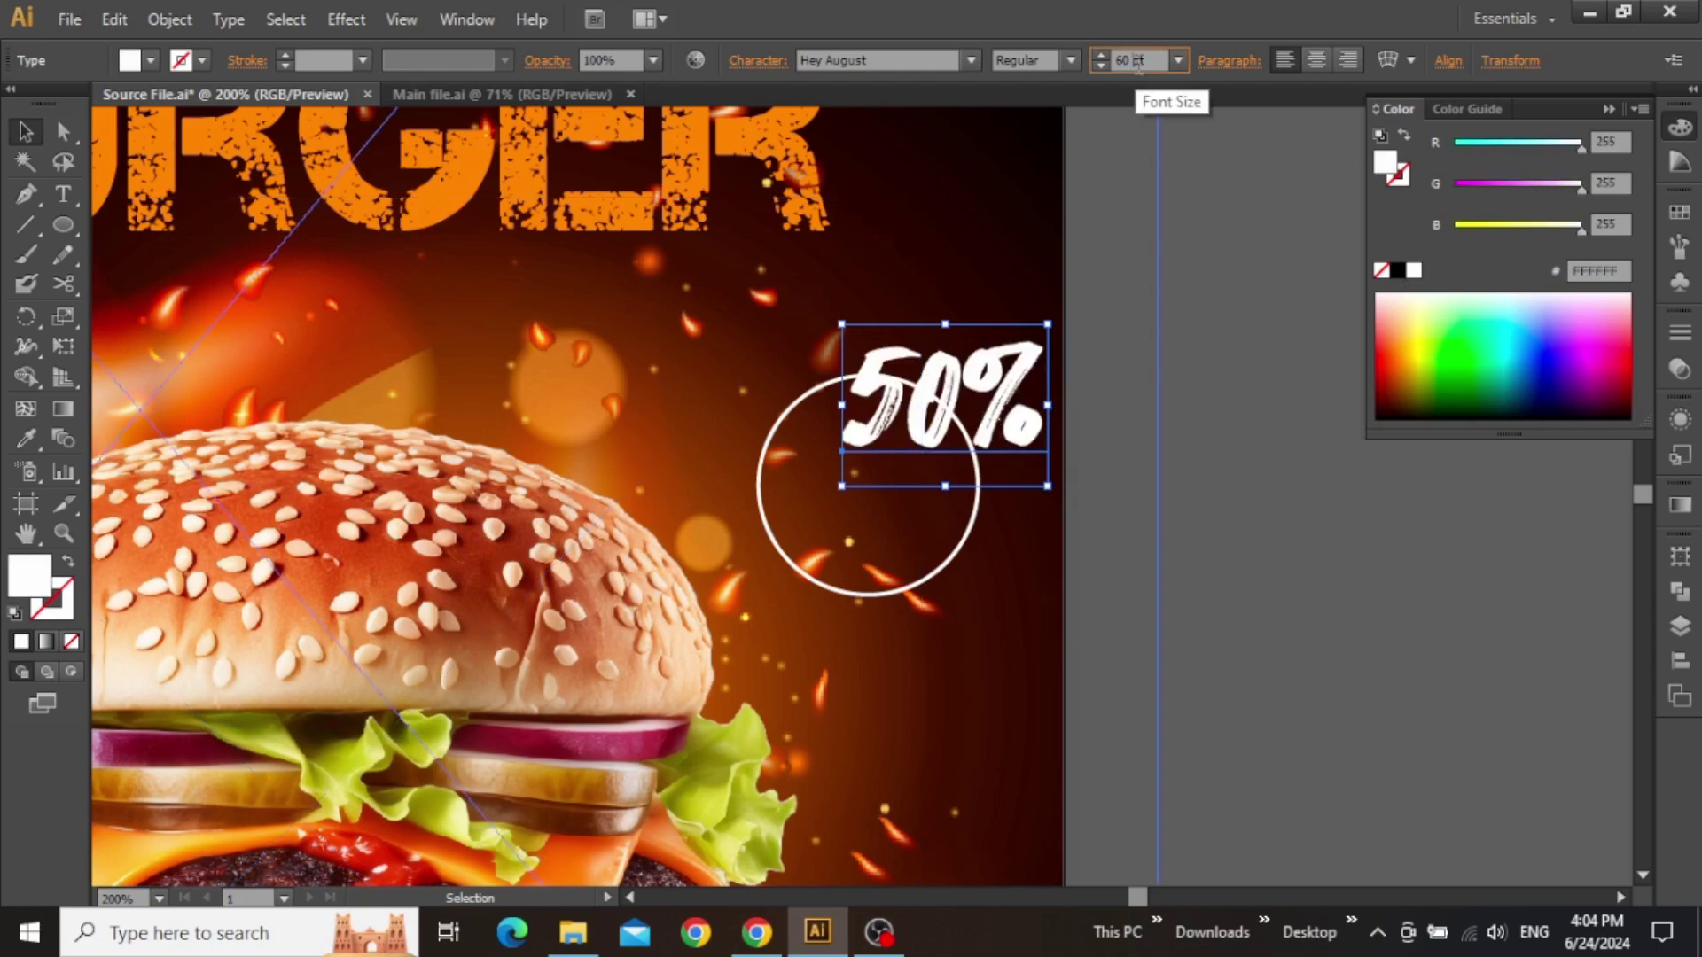
- Set the 50% text to 40 pt and place it inside the circle, tilted slightly counterclockwise
scroll(1137, 62, down, 20)
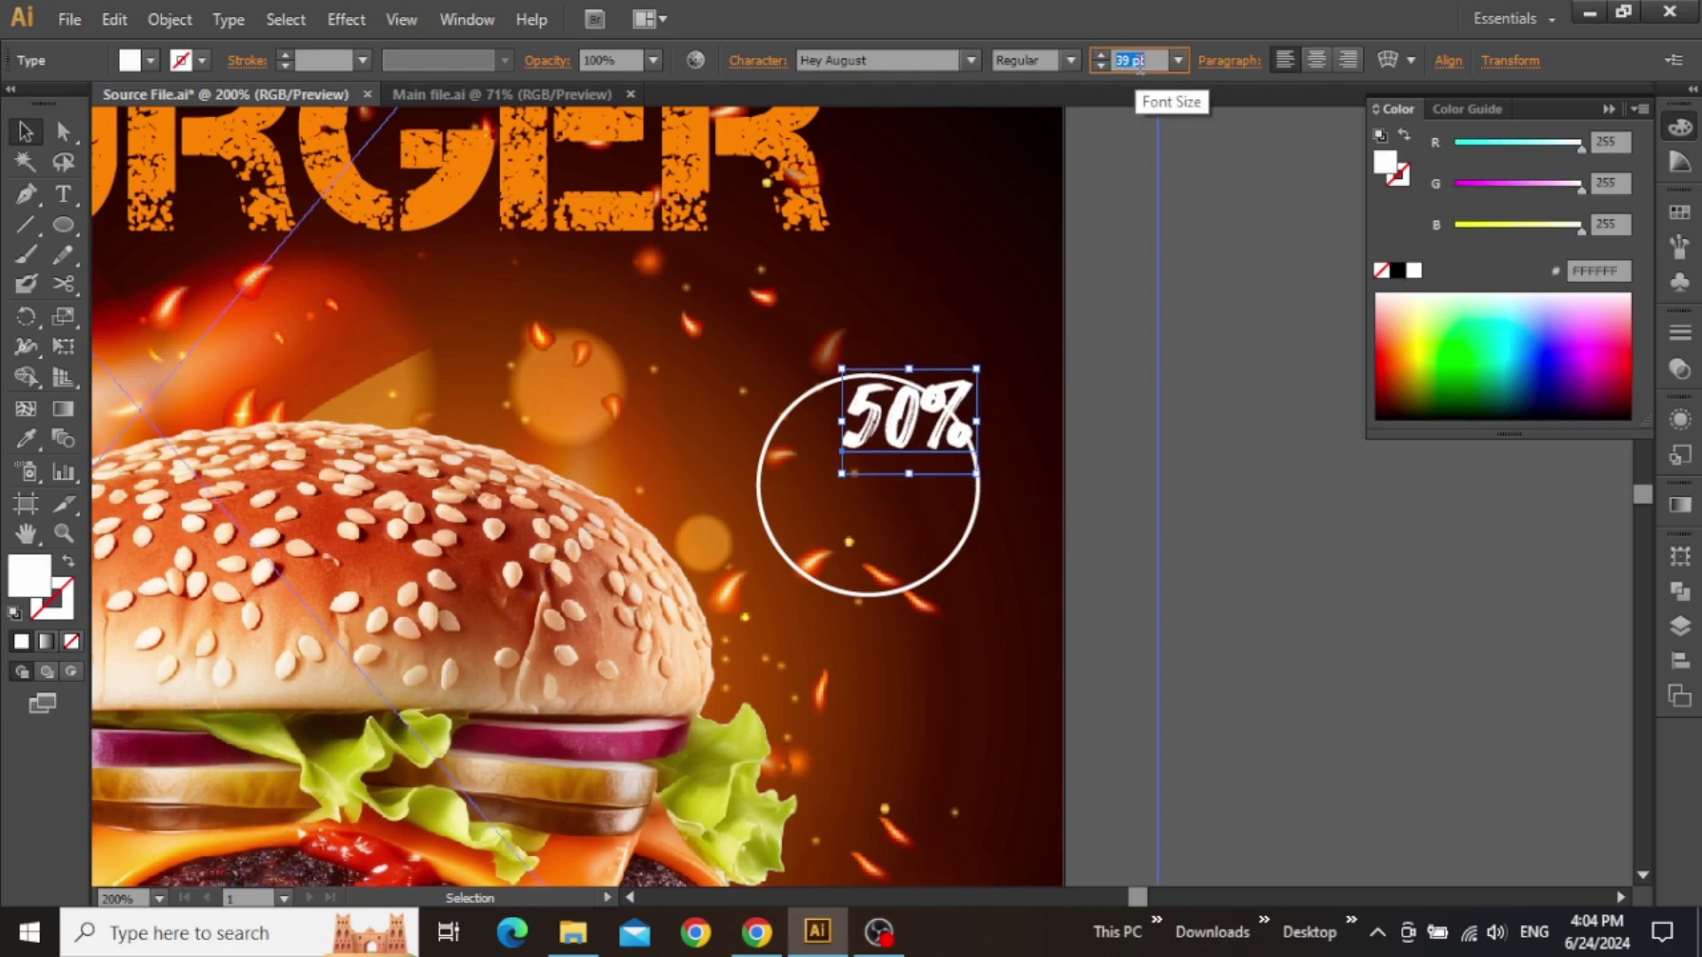
scroll(1139, 62, up, 1)
drag(955, 411, 912, 436)
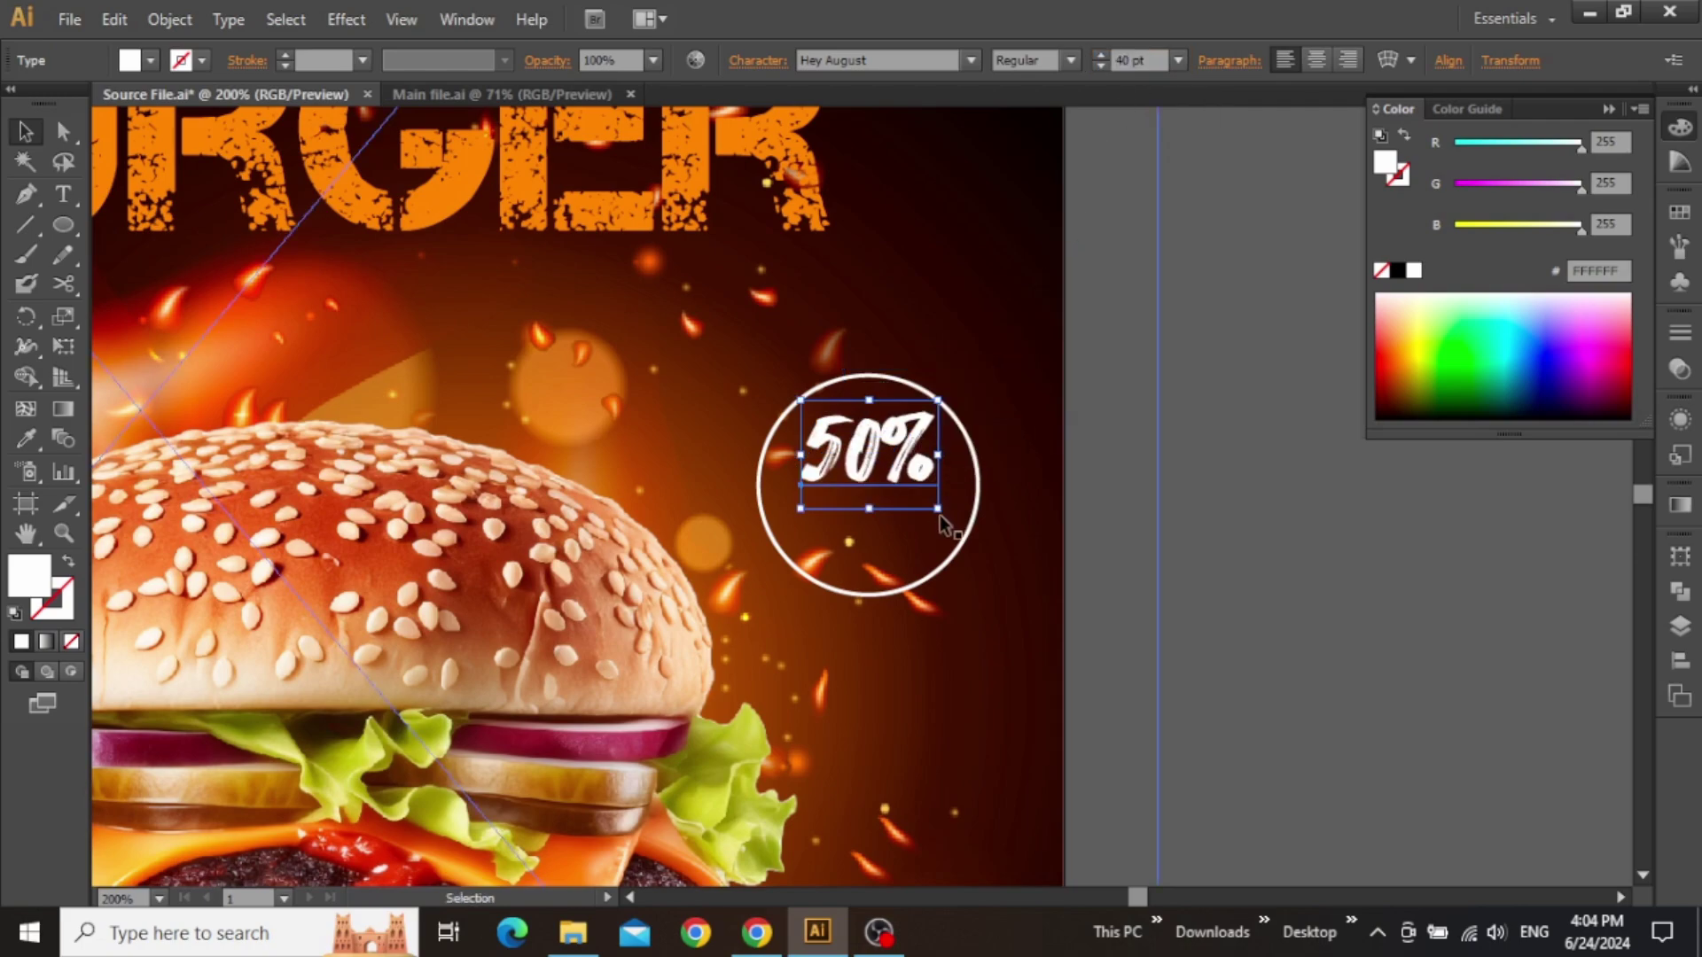
drag(947, 507, 949, 509)
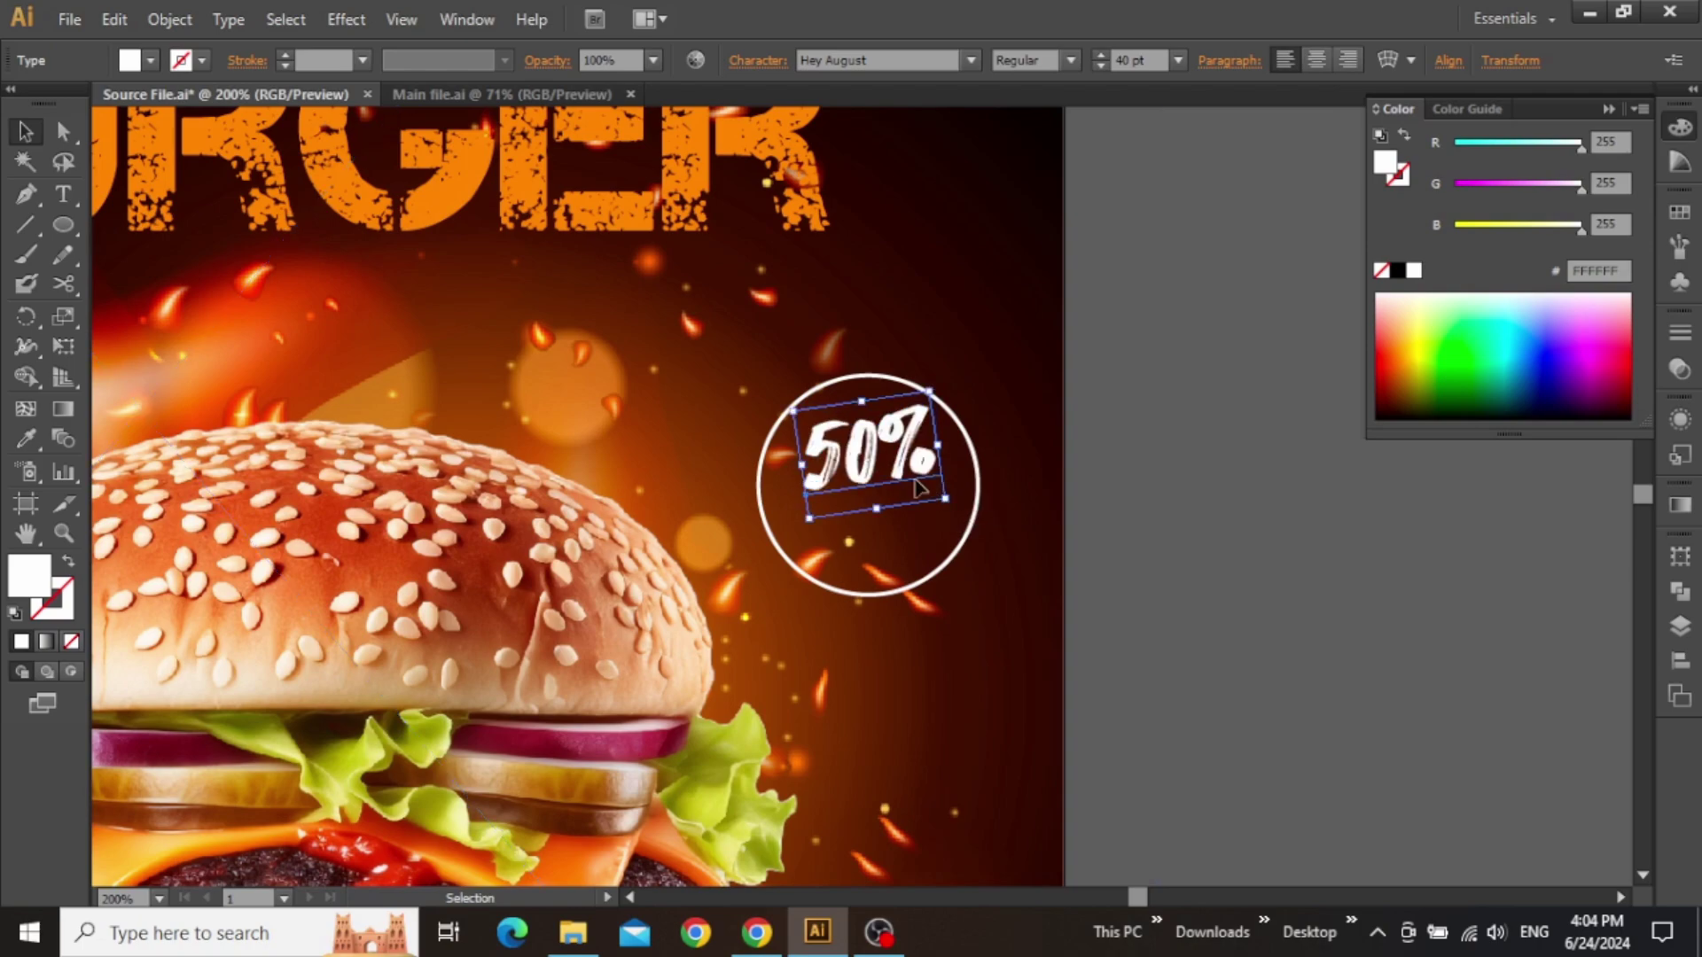
- Duplicate the tilted 50% text just below the original and change the copy's wording to "OFF"
drag(870, 465, 881, 549)
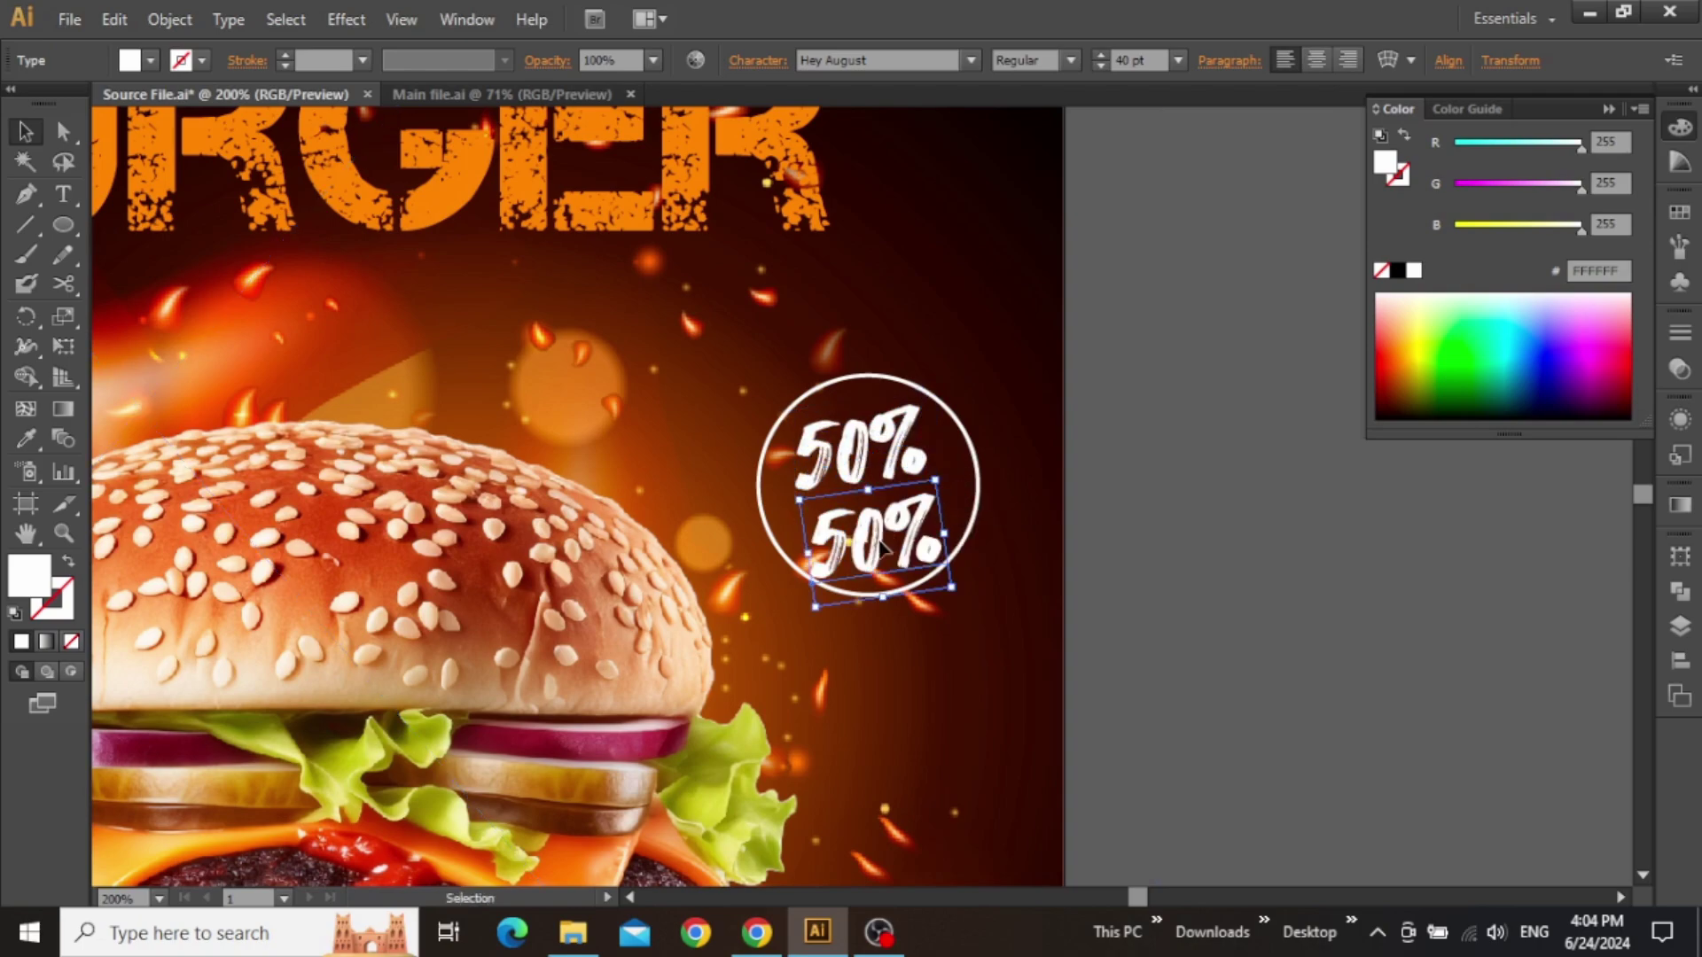
double_click(882, 548)
key(ctrl+a)
text(OFF)
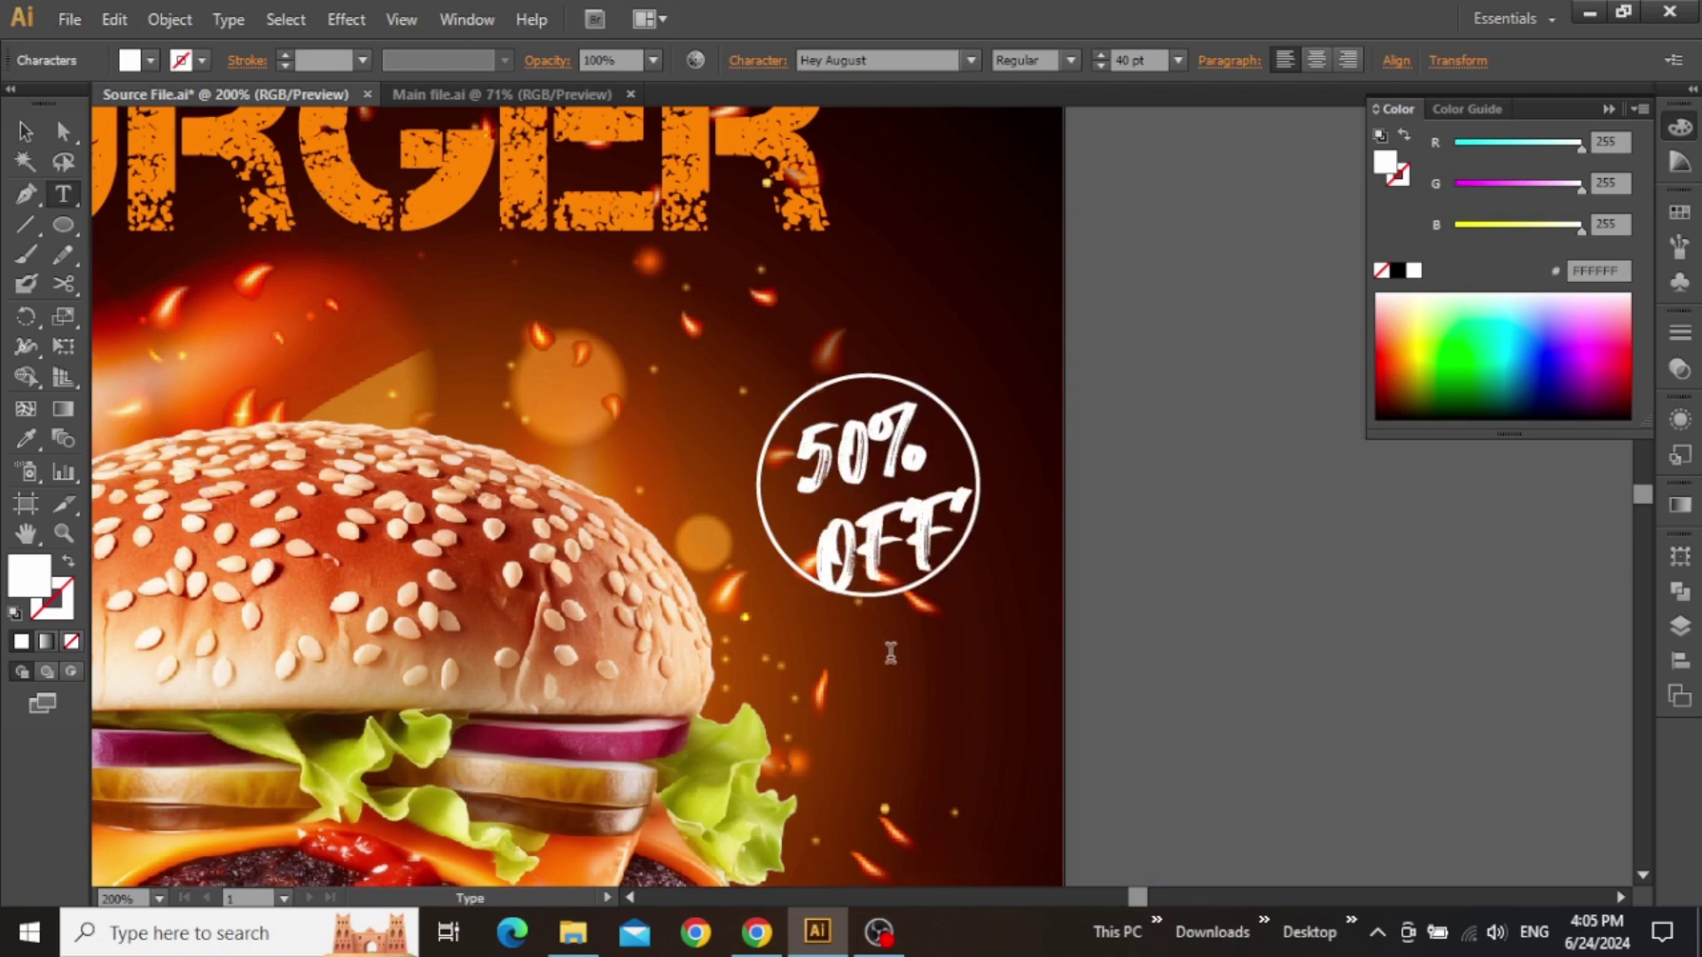
key(Escape)
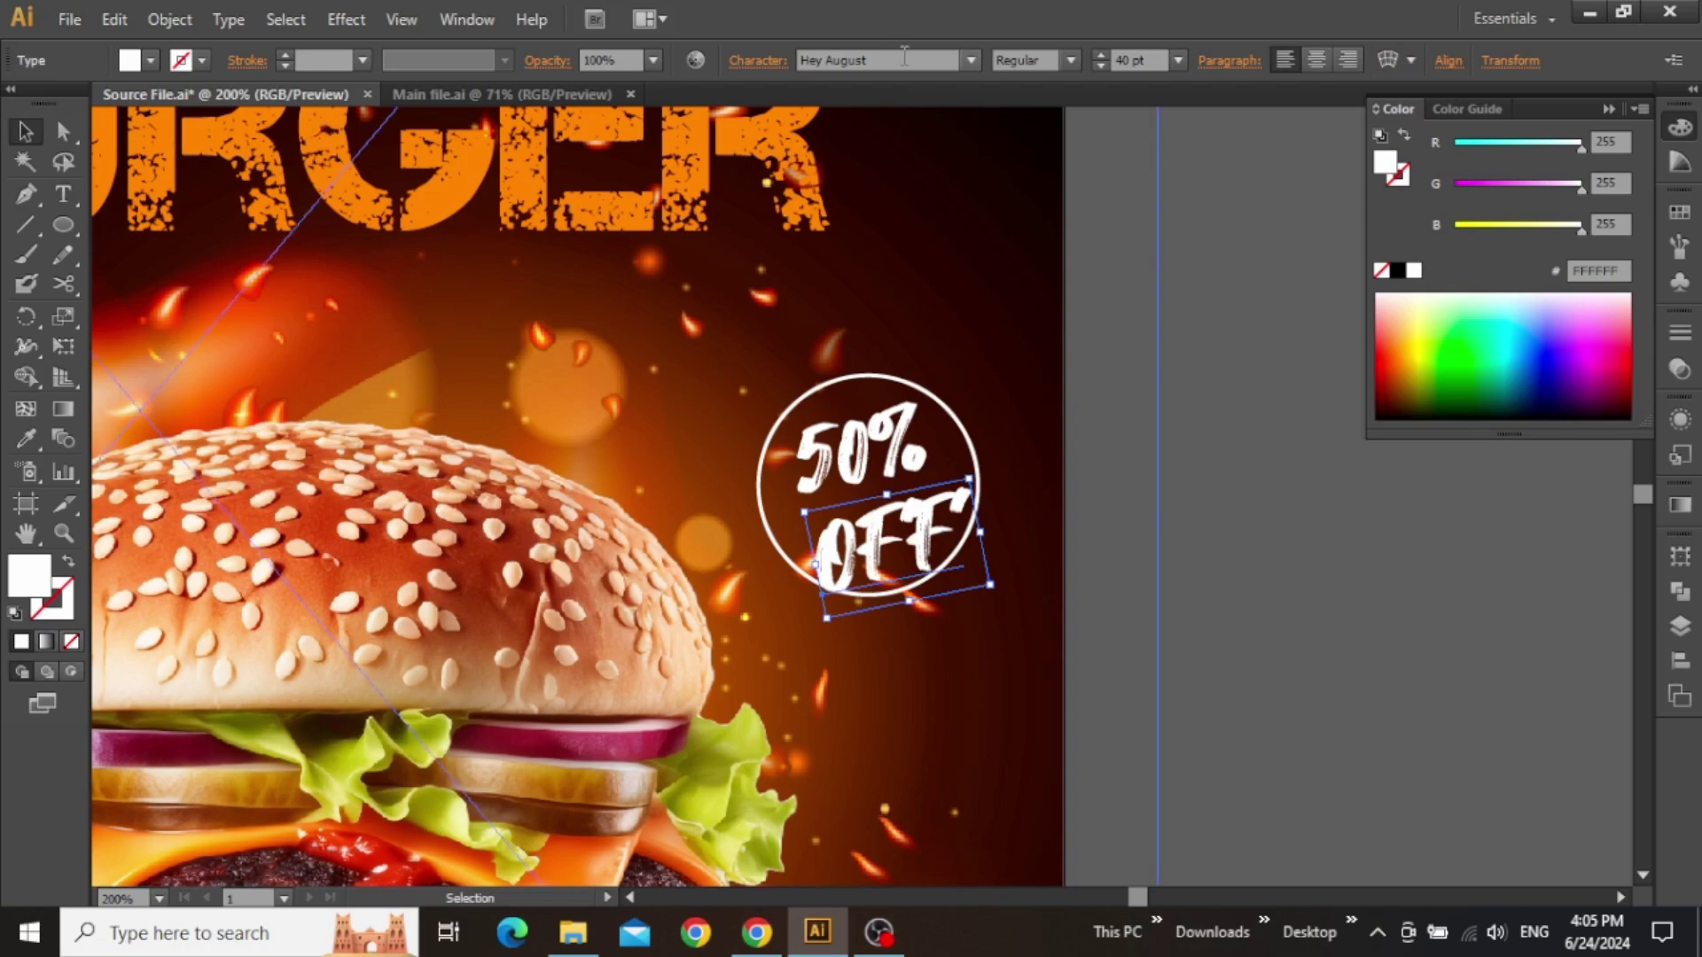
- Change the font of the "OFF" text to Poppins in the Medium style
click(908, 55)
text(Poppins Italic)
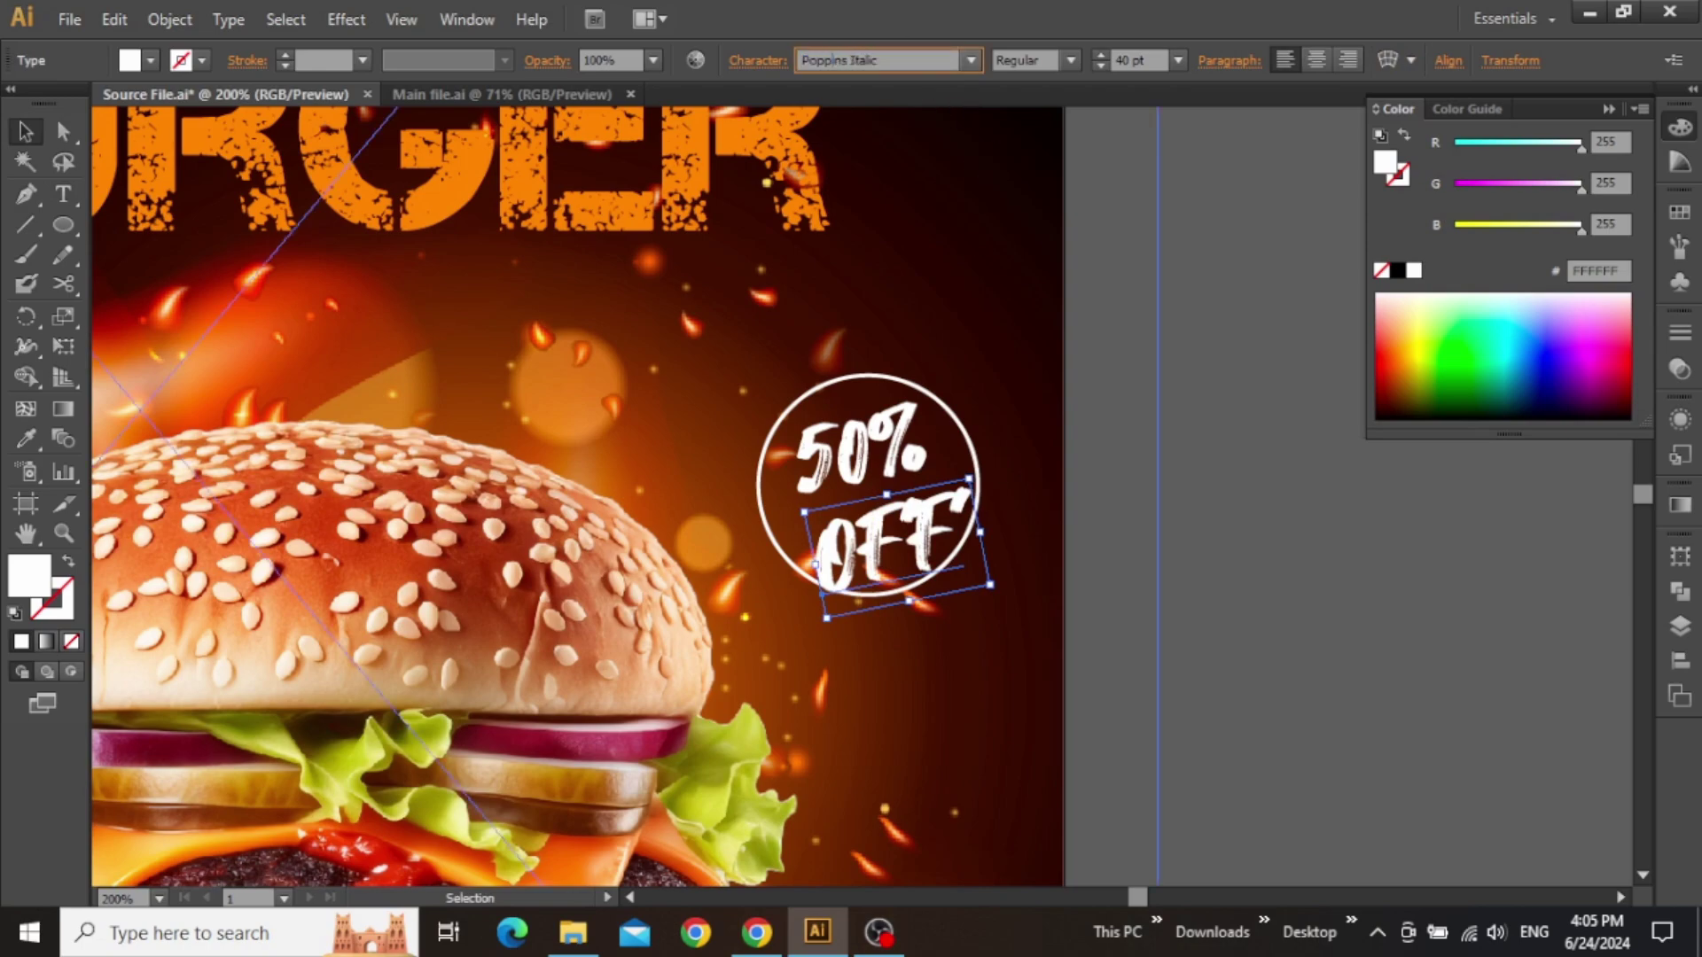
key(Return)
click(1071, 59)
click(1050, 142)
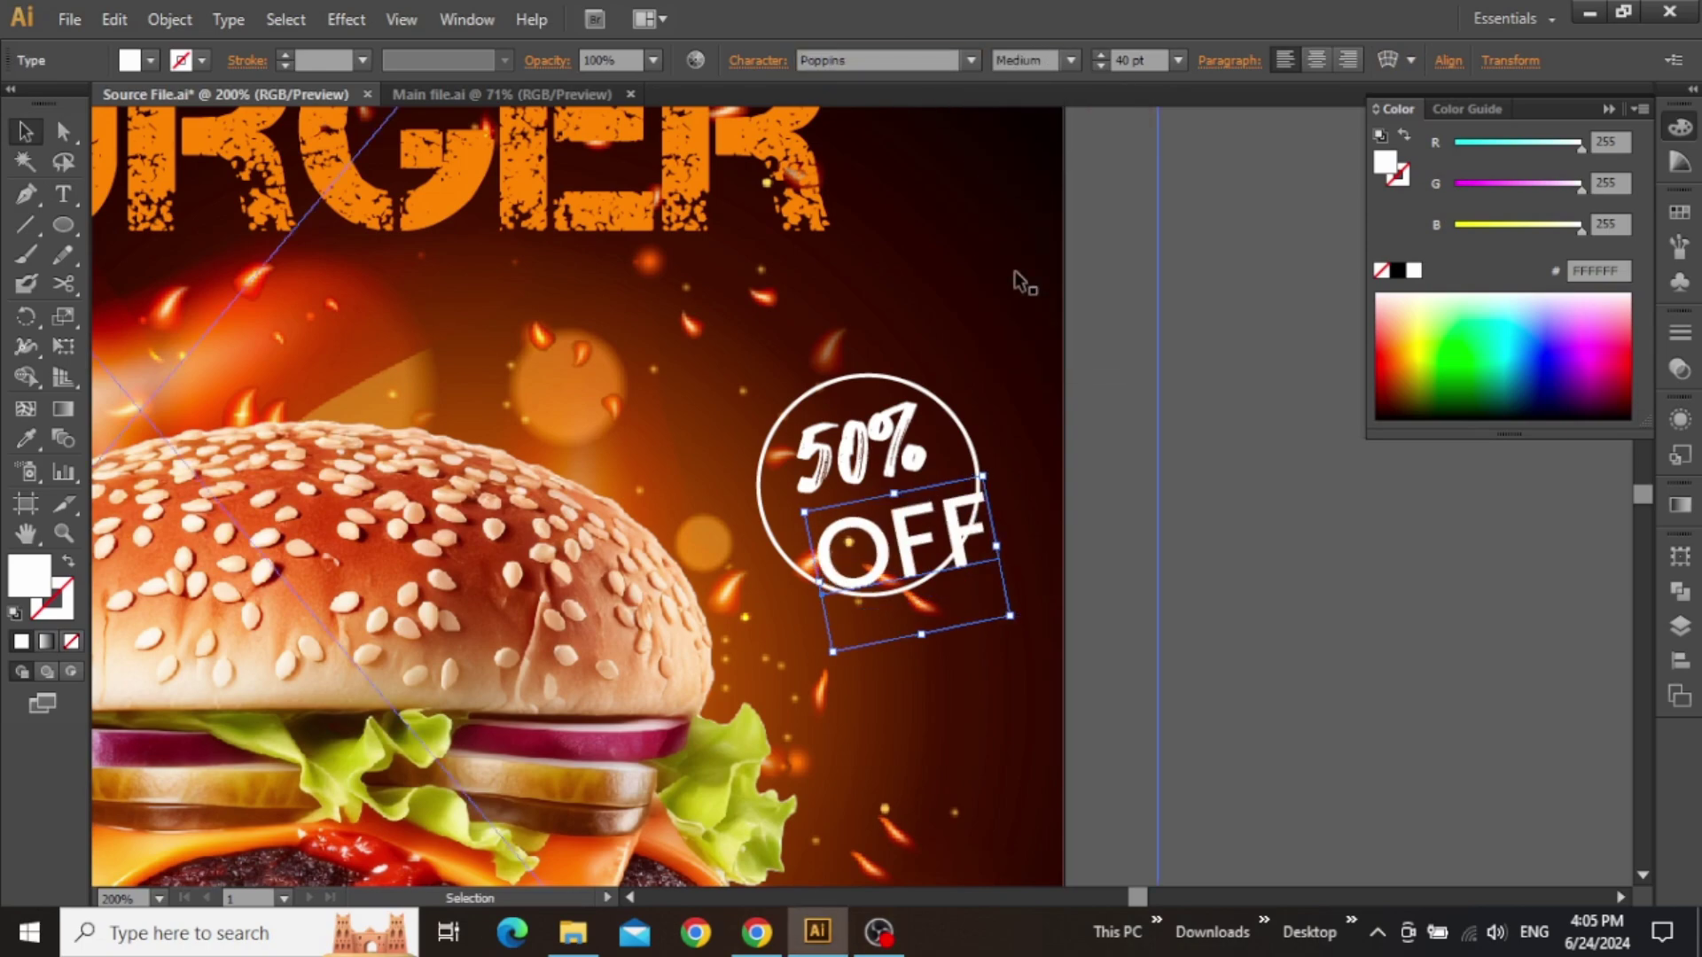
- Set the "OFF" text to 30 pt and move it up to fit inside the circle below the 50% text
click(1138, 60)
text(30)
key(Return)
click(923, 530)
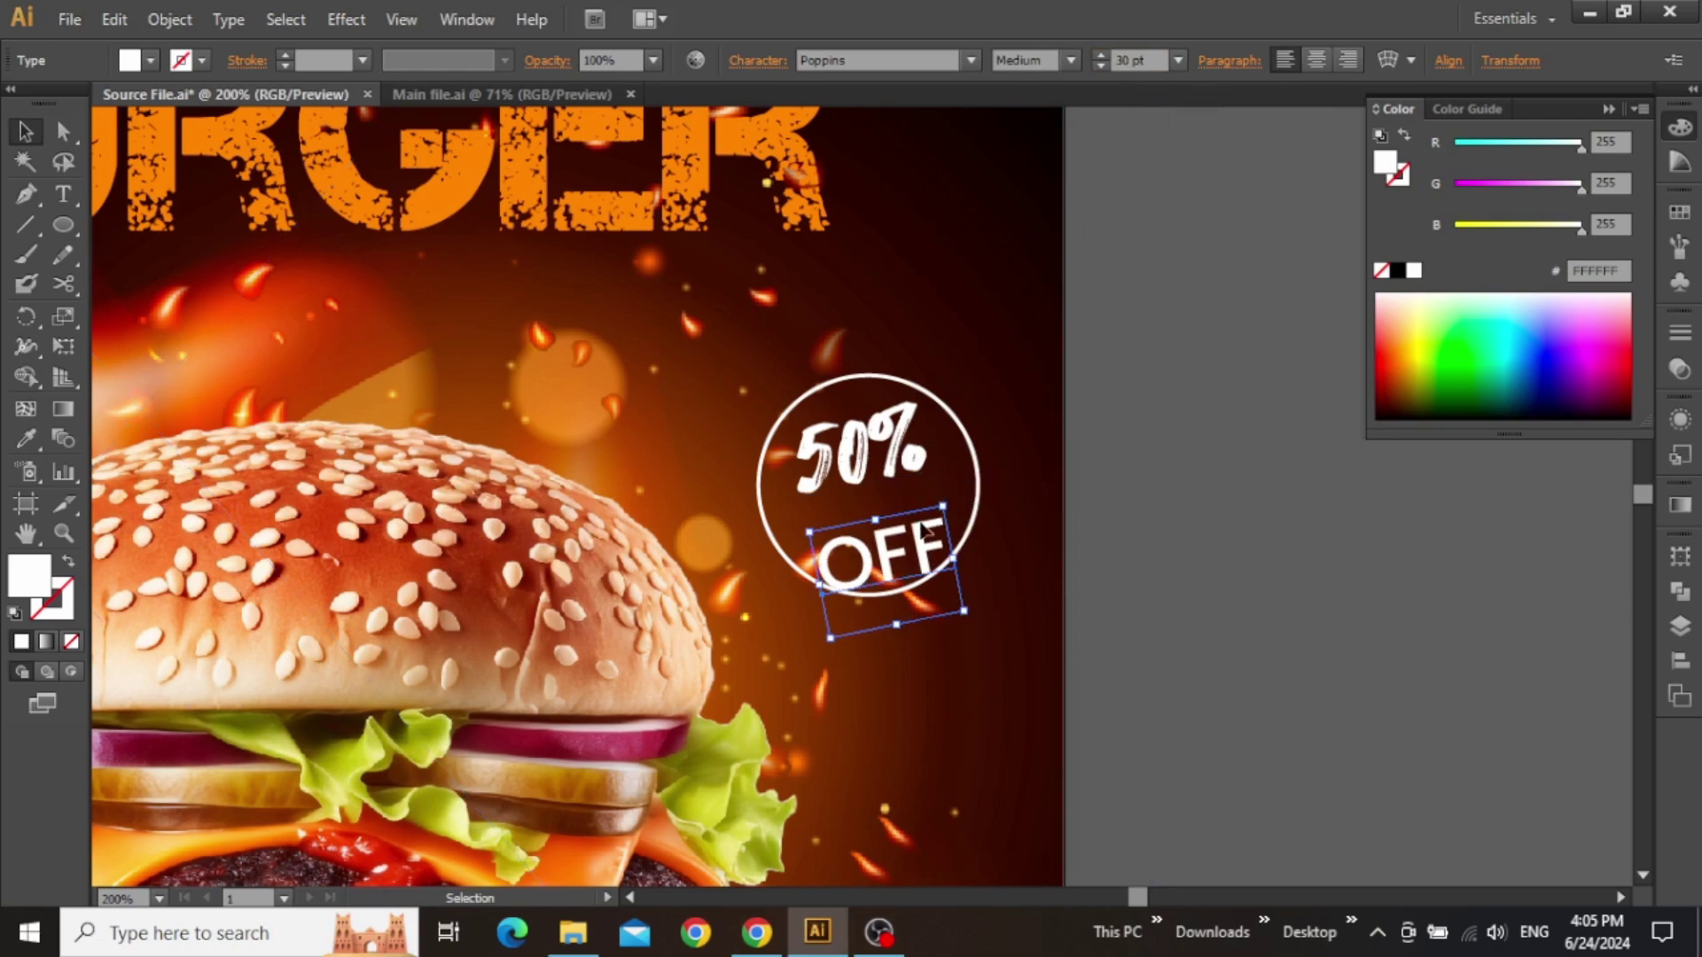
drag(919, 544, 914, 522)
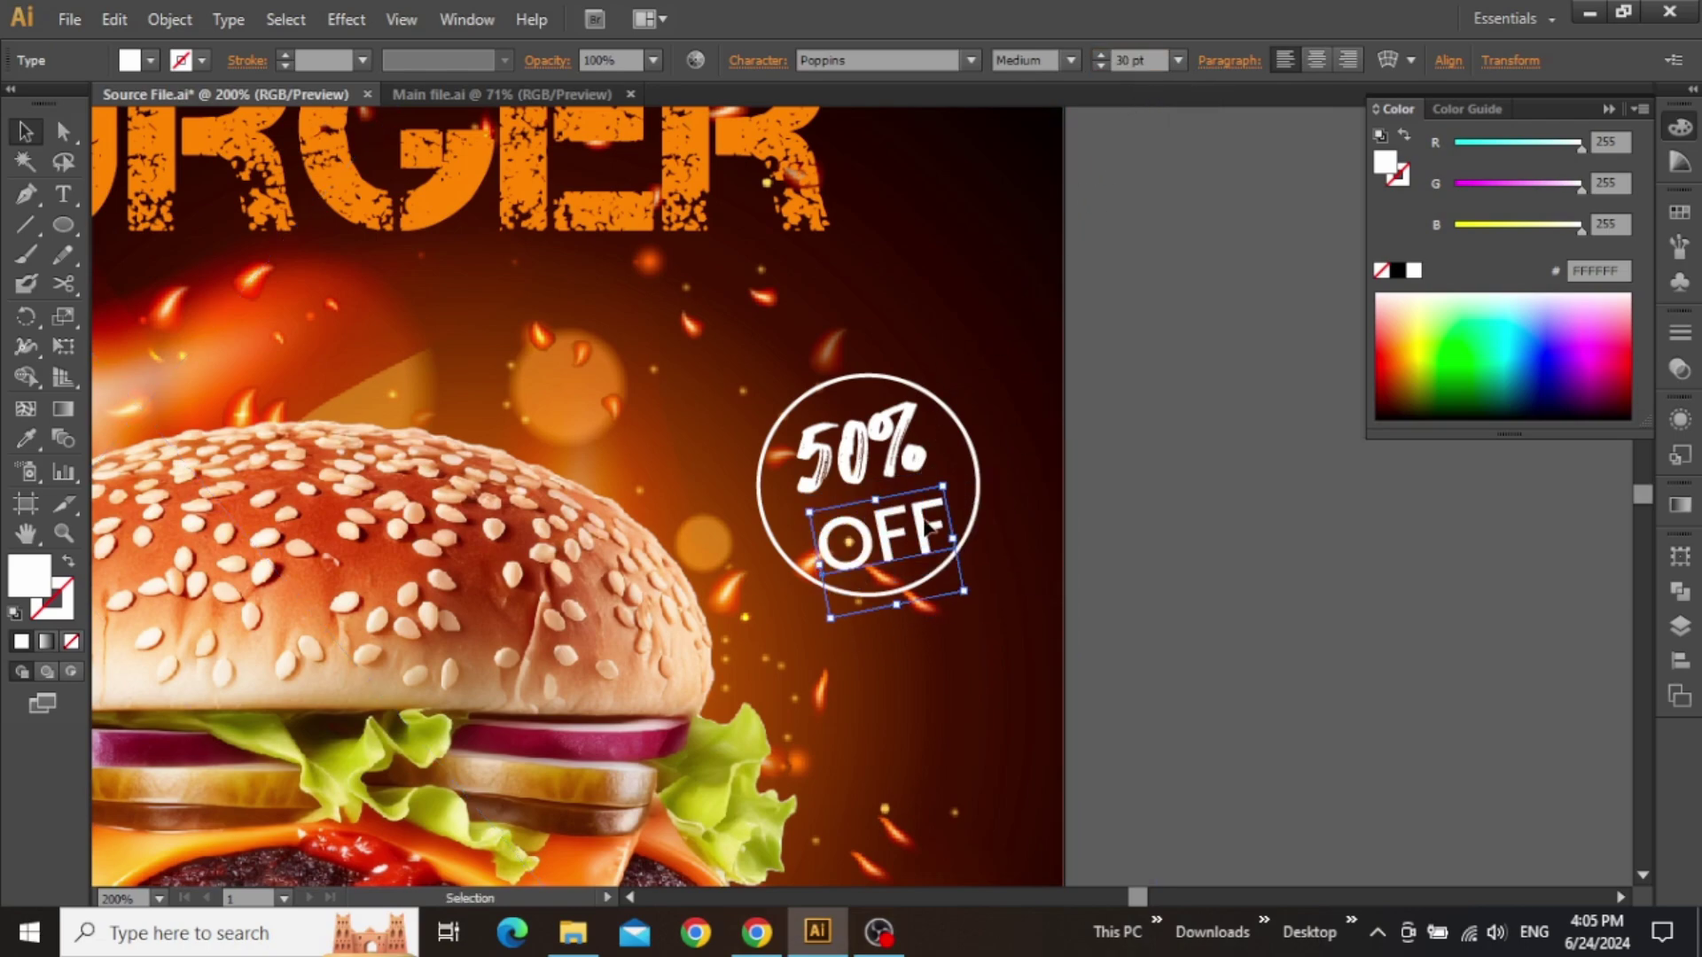
- Colour the "OFF" text orange by sampling the #FC8505 swatch beside the flyer
drag(1219, 331, 995, 399)
scroll(1002, 410, down, 2)
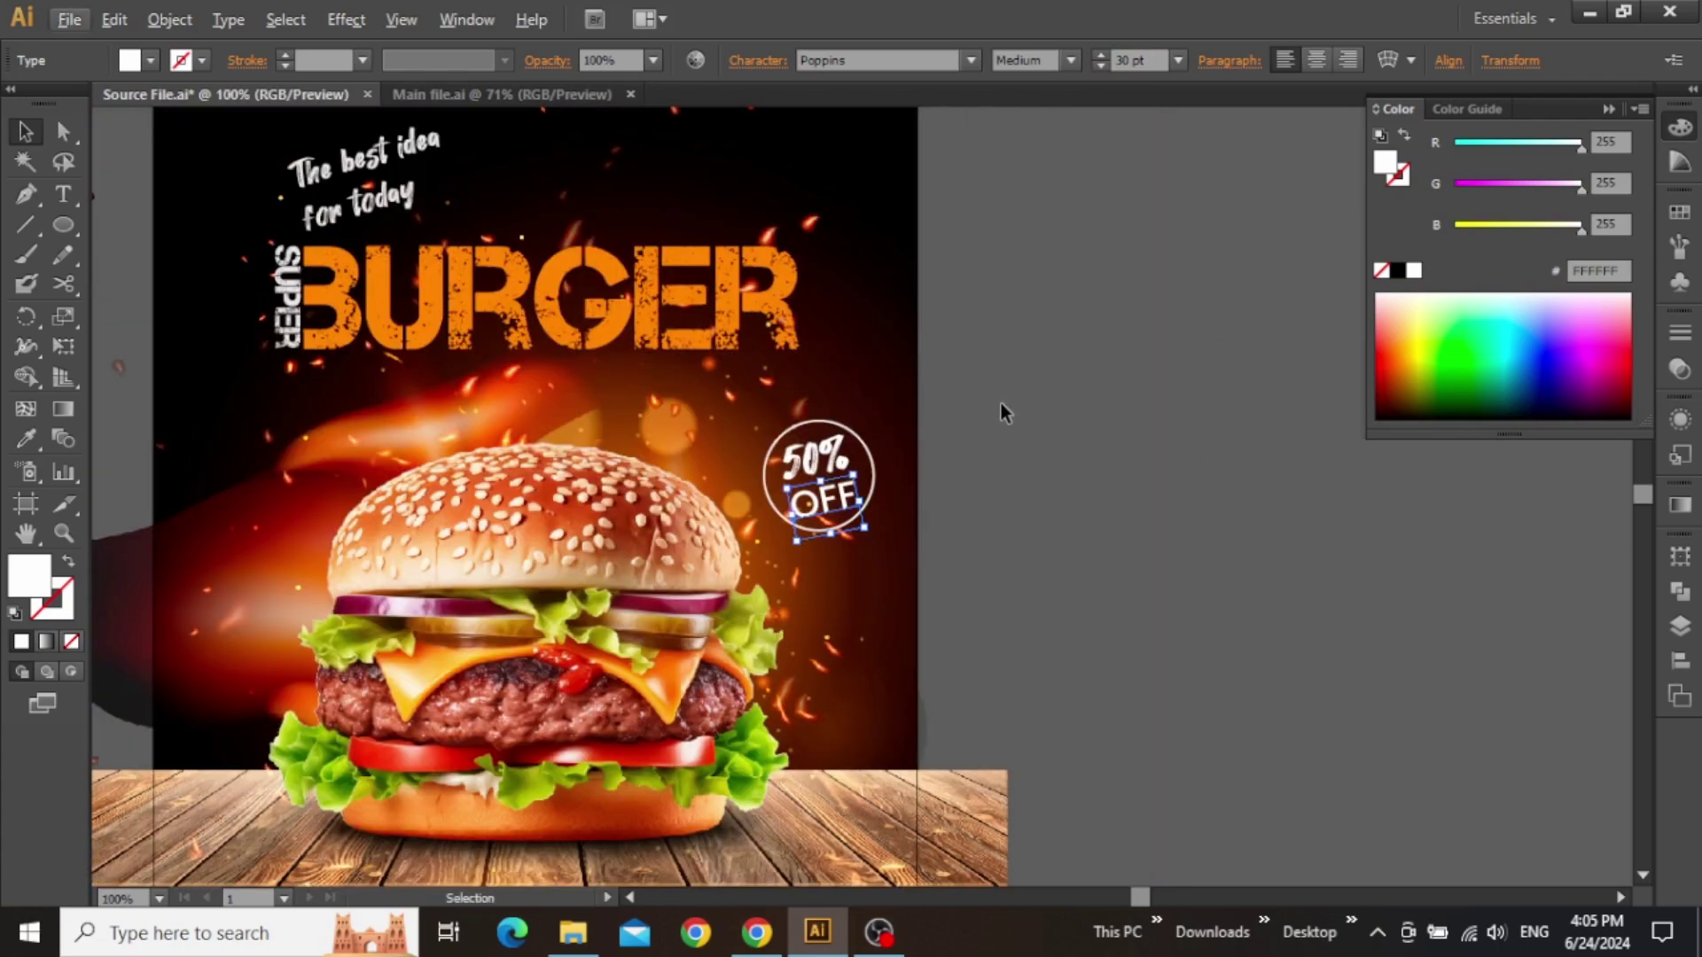
drag(1130, 384, 301, 506)
drag(729, 487, 595, 468)
drag(1078, 387, 444, 486)
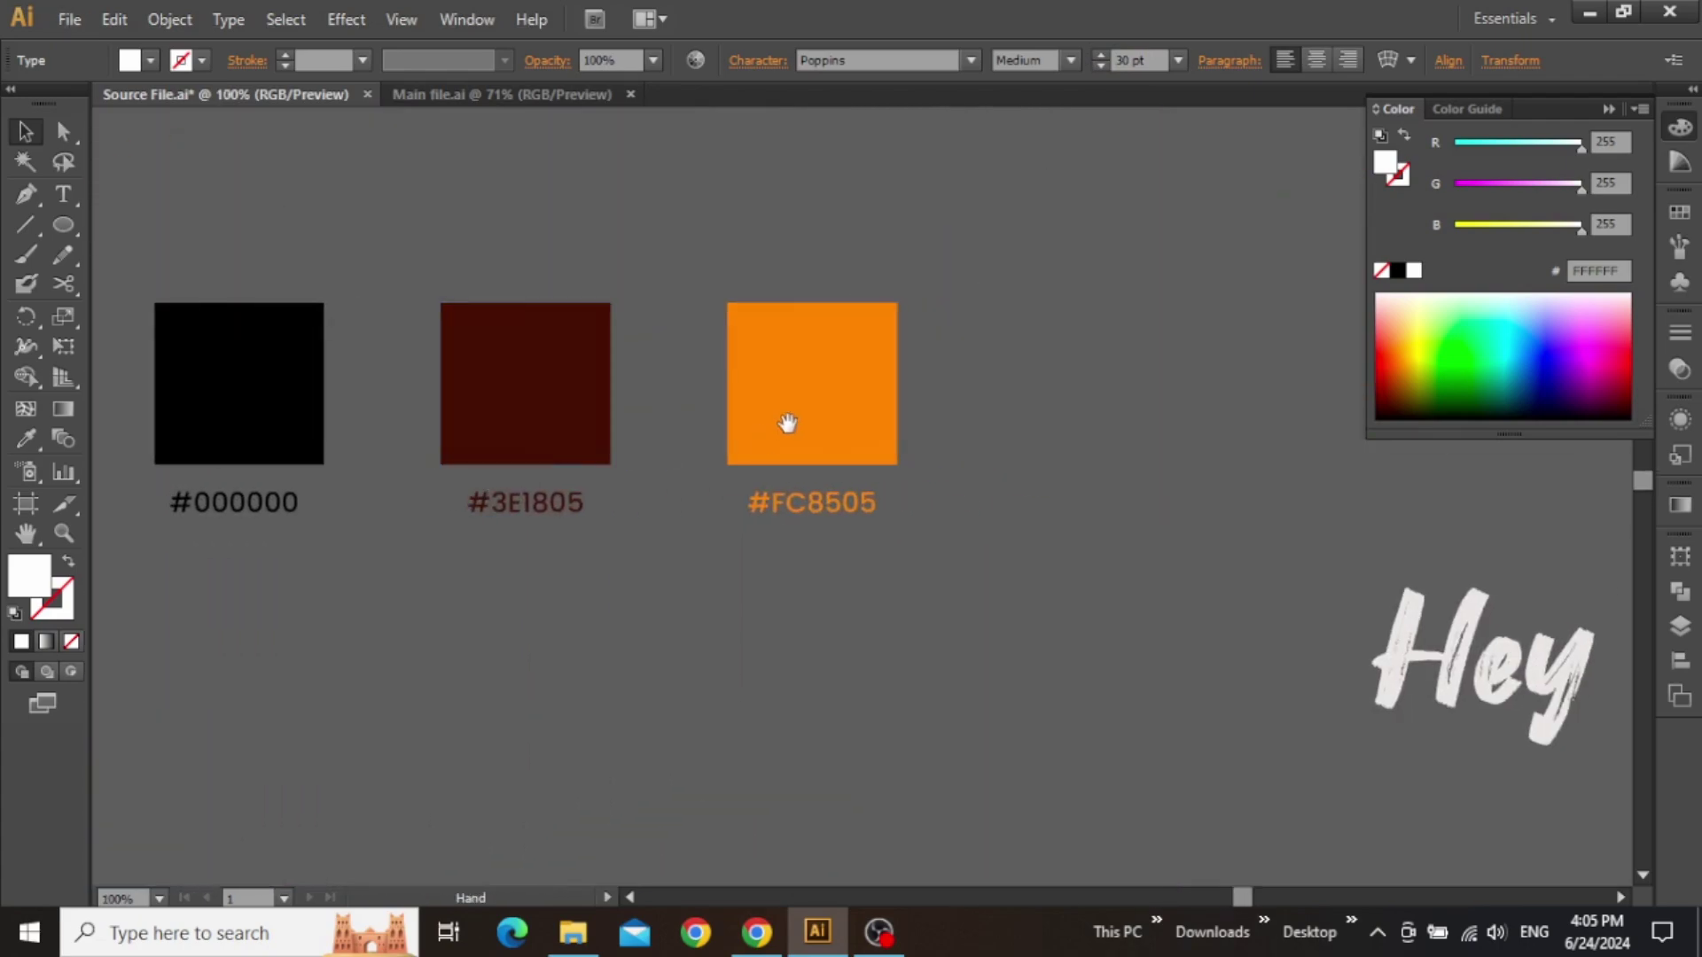
key(i)
click(842, 404)
key(v)
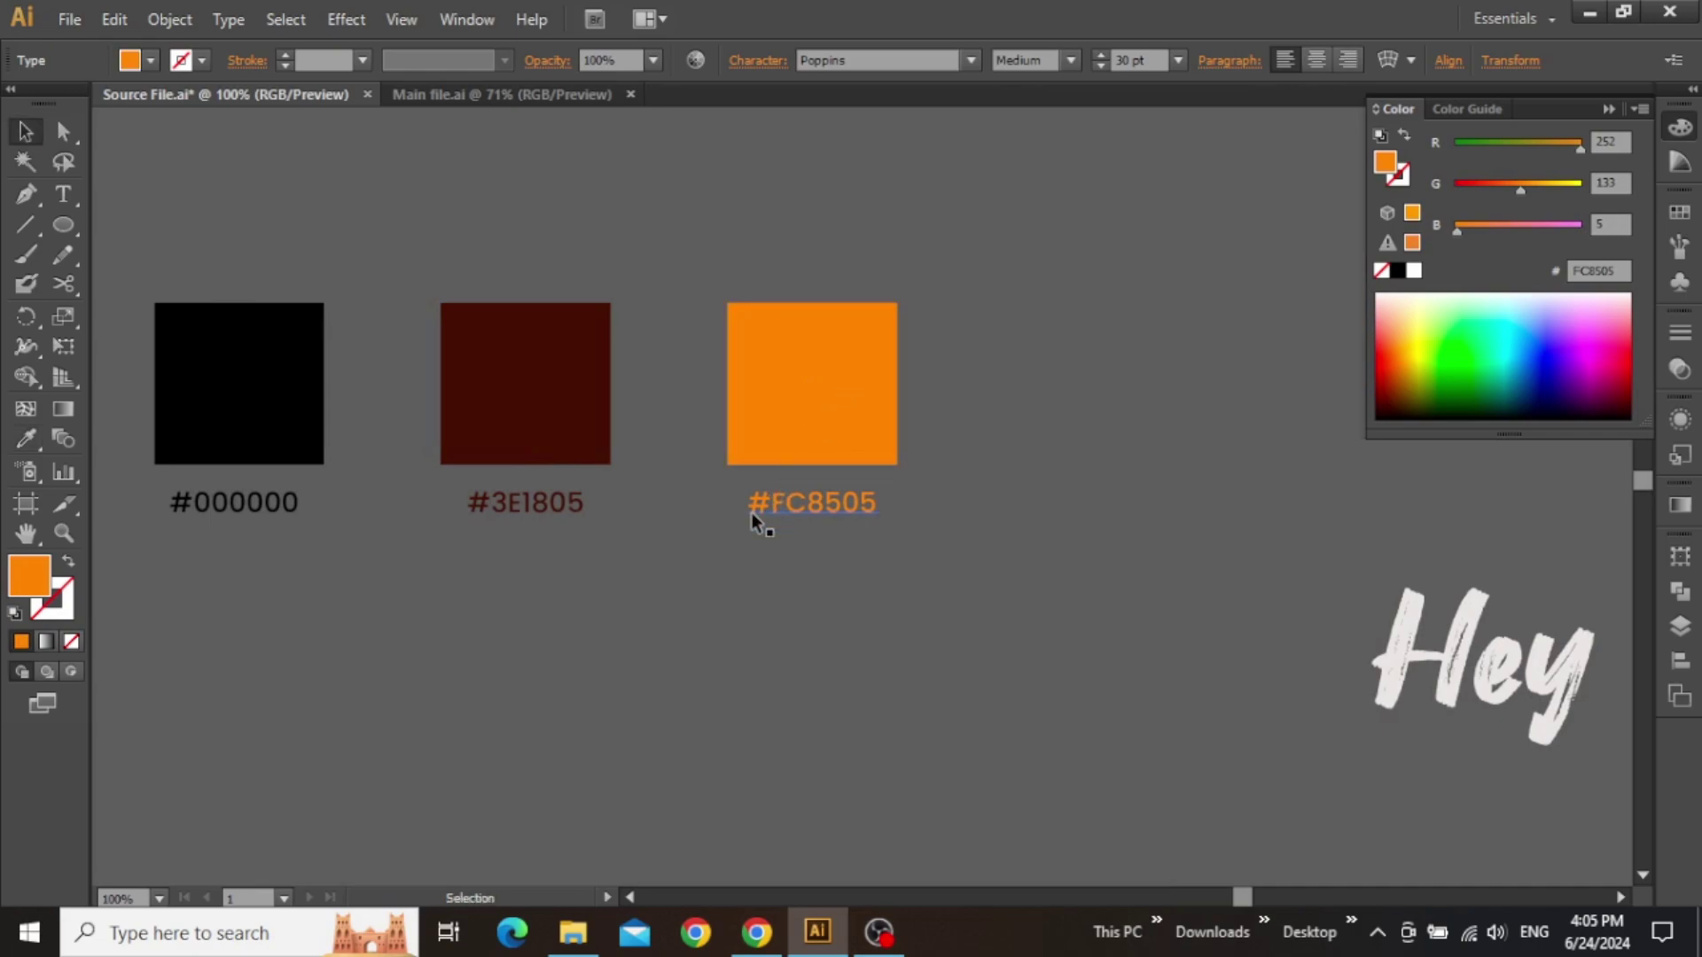
click(561, 591)
scroll(1087, 417, left, 15)
scroll(1019, 518, up, 3)
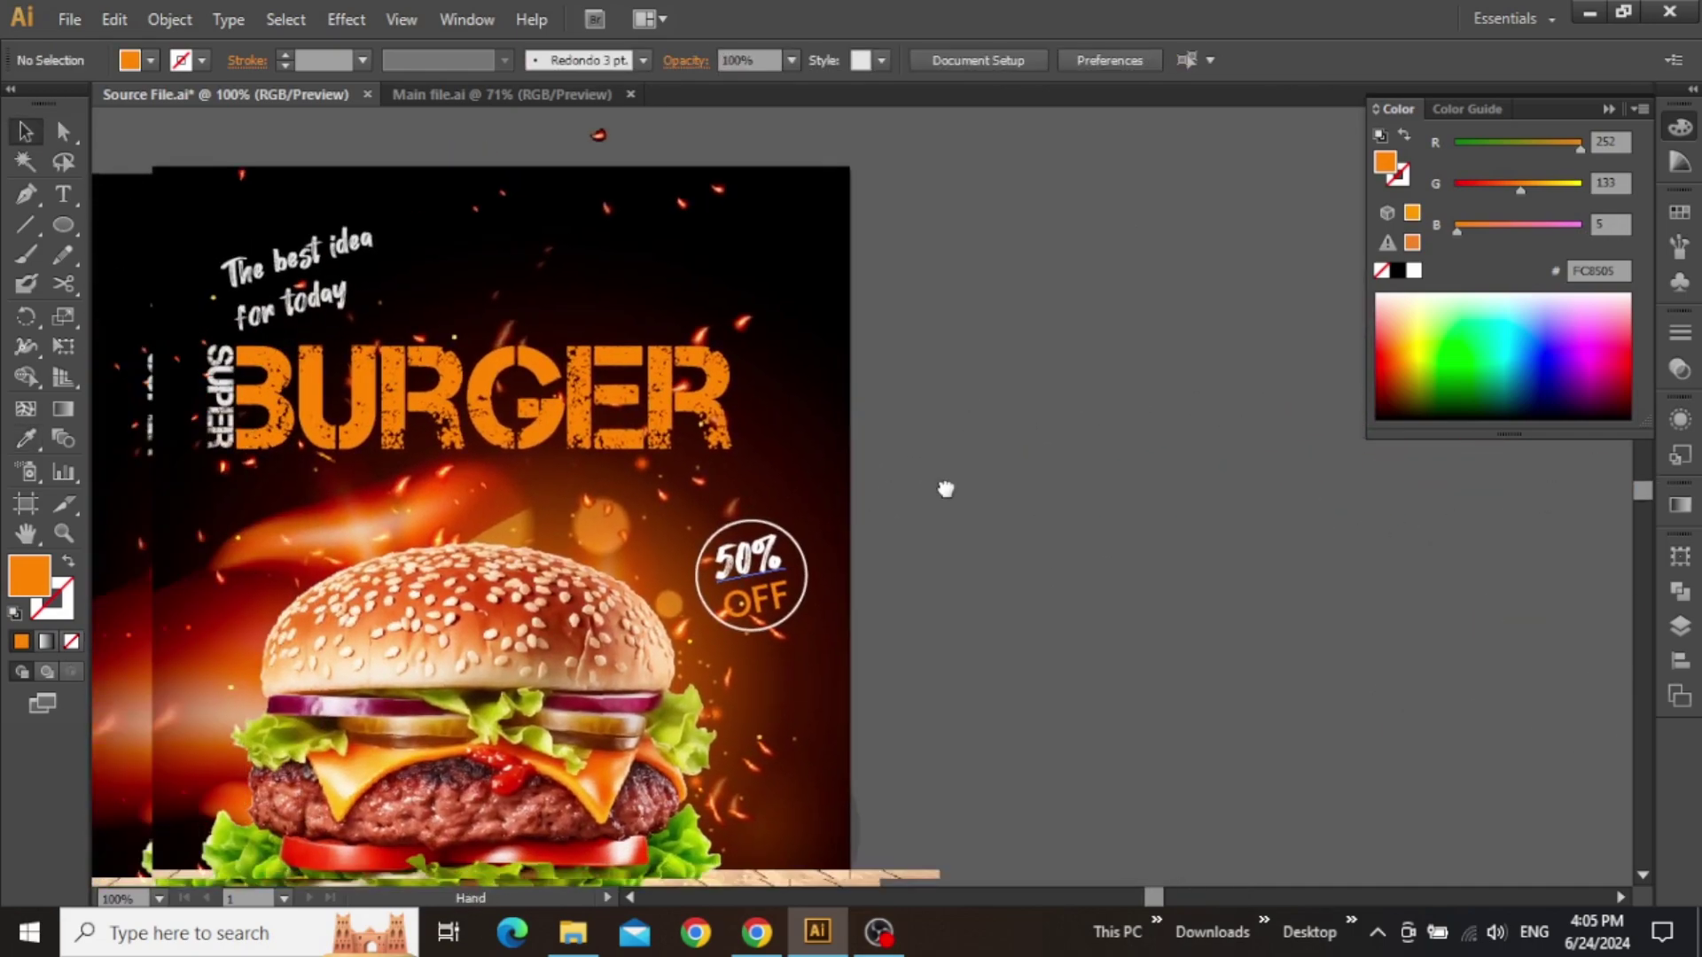
- Select the circle with its 50% and OFF texts together and nudge the badge left and slightly up, closer to the burger
drag(1016, 512, 964, 476)
click(911, 487)
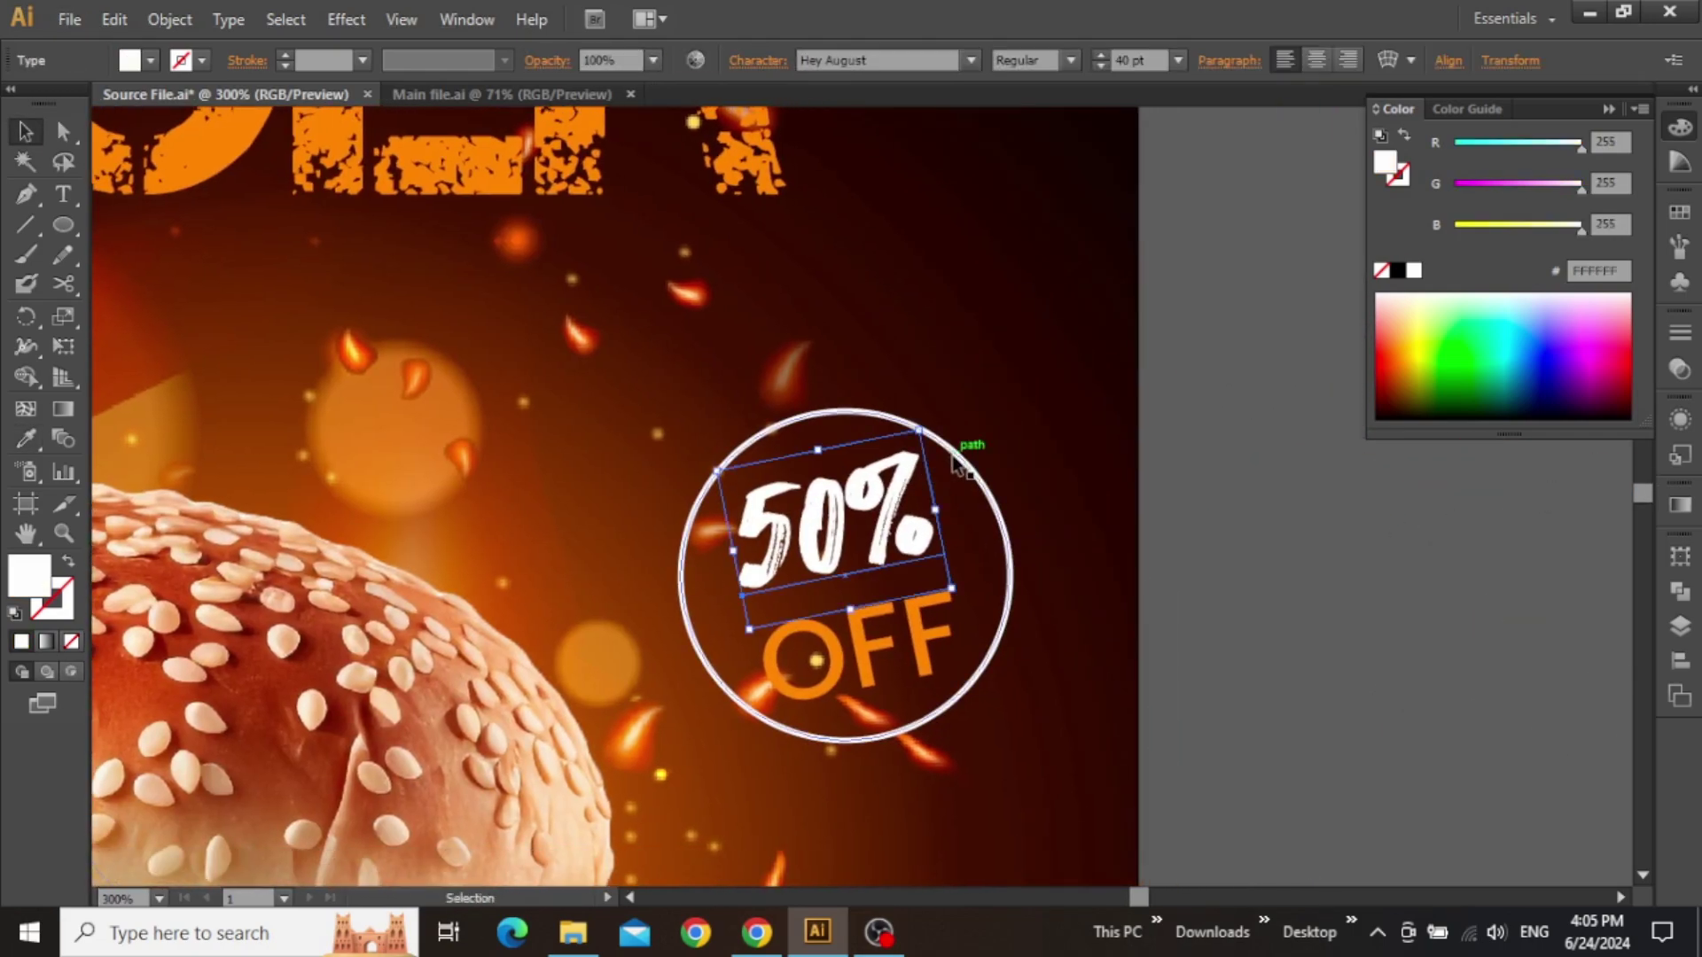
shift+click(964, 459)
scroll(1136, 626, down, 2)
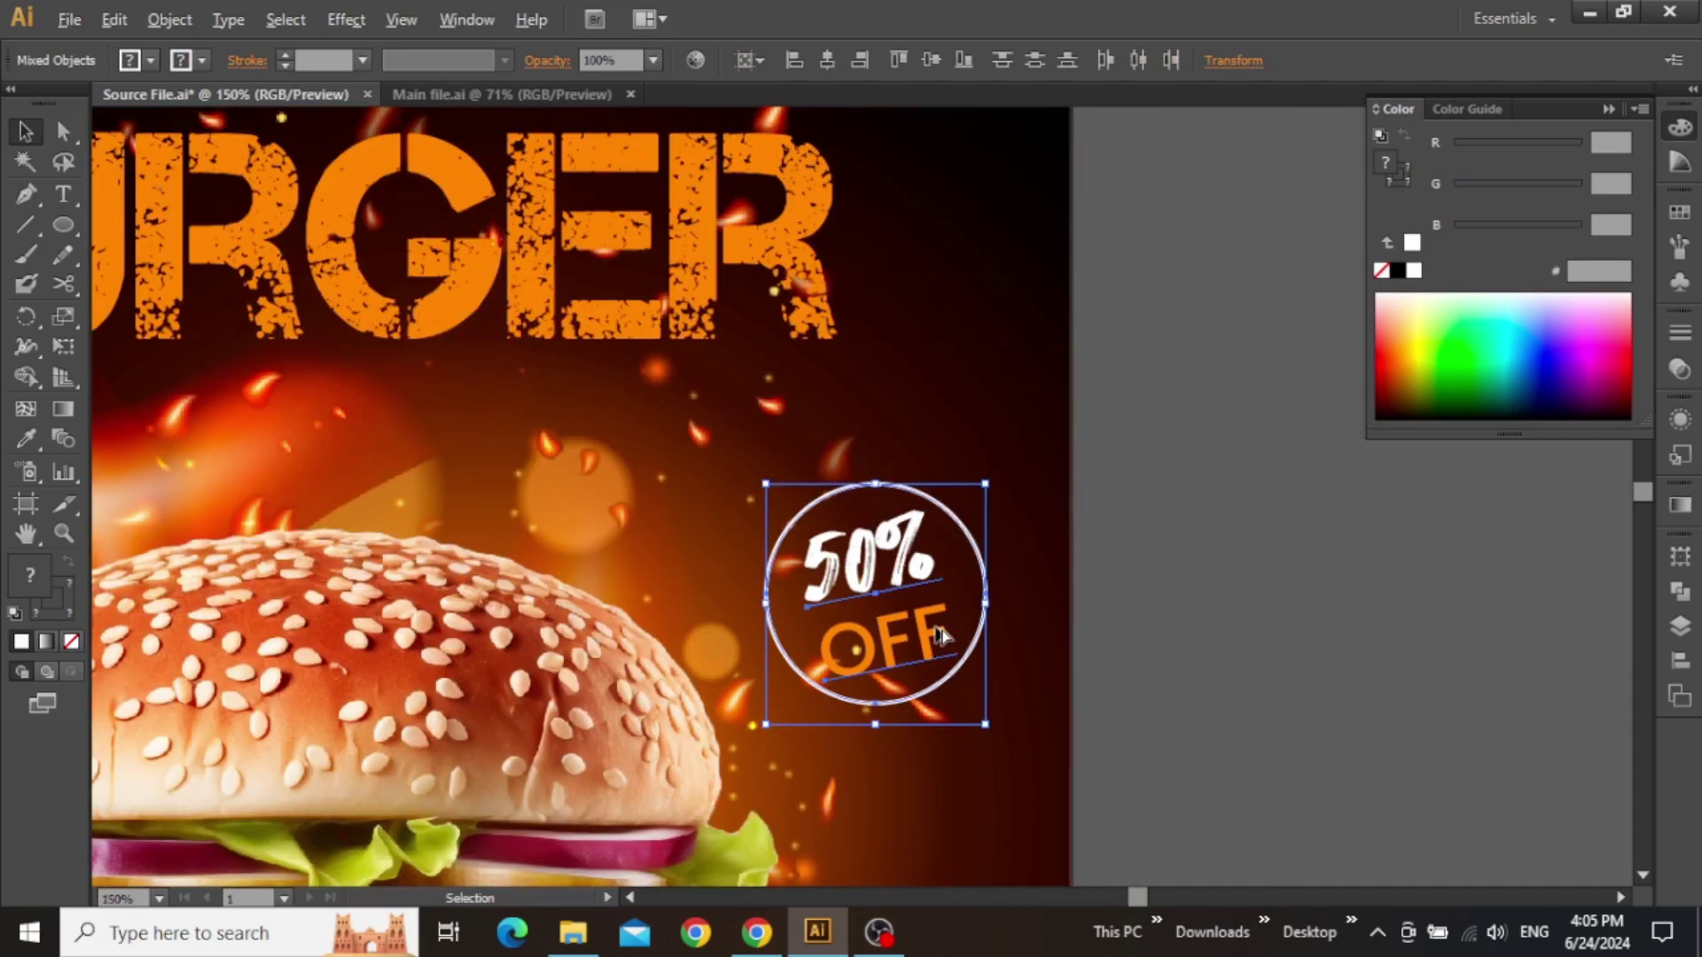
scroll(1133, 626, down, 2)
scroll(1253, 487, down, 1)
scroll(1253, 487, left, 1)
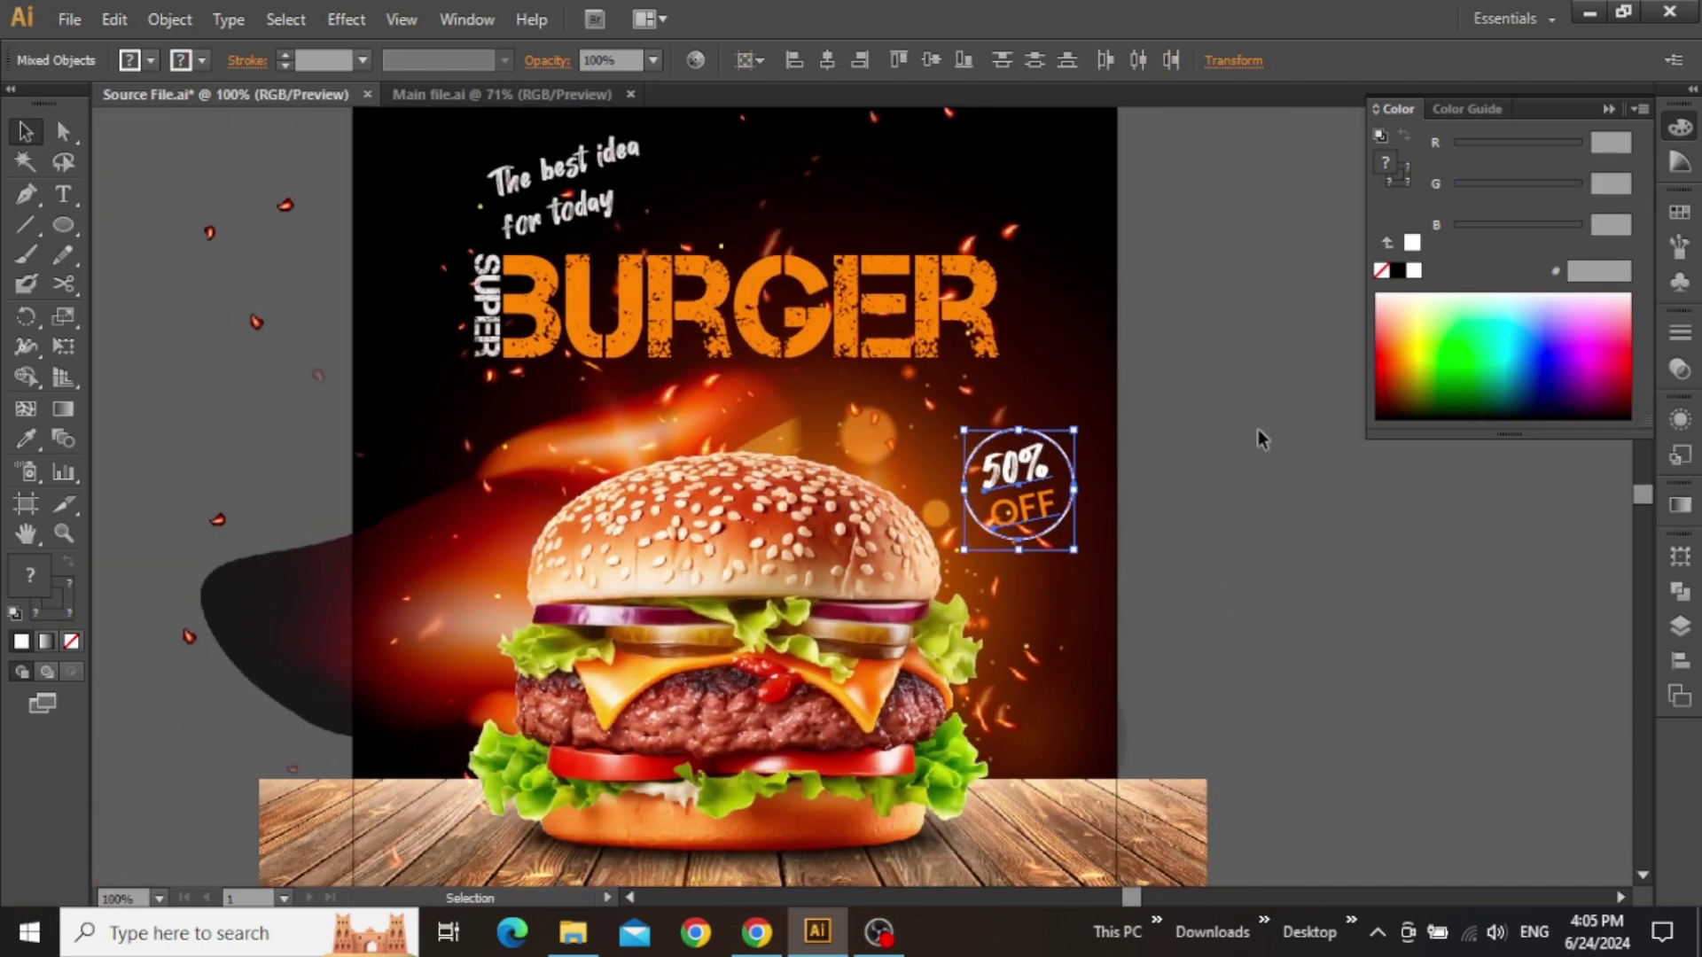
key(shift+Left)
key(Up)
key(Up)
key(Up)
key(shift+Left)
key(shift+Left)
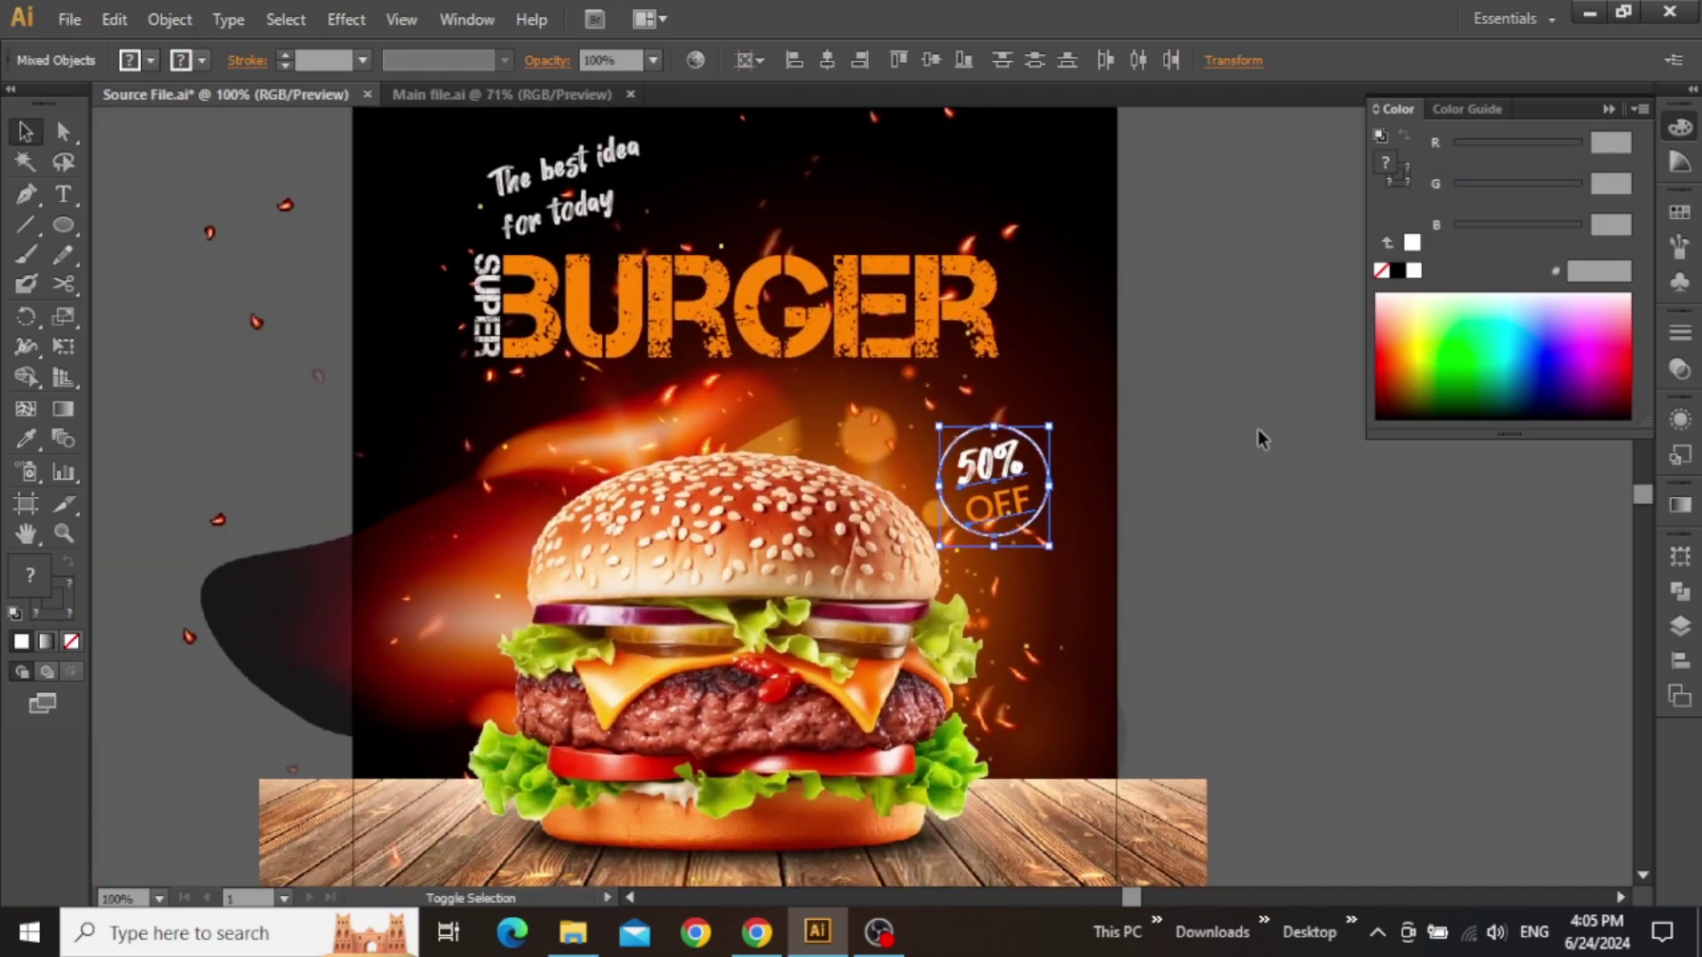
key(shift+Up)
key(Left)
key(Left)
key(Left)
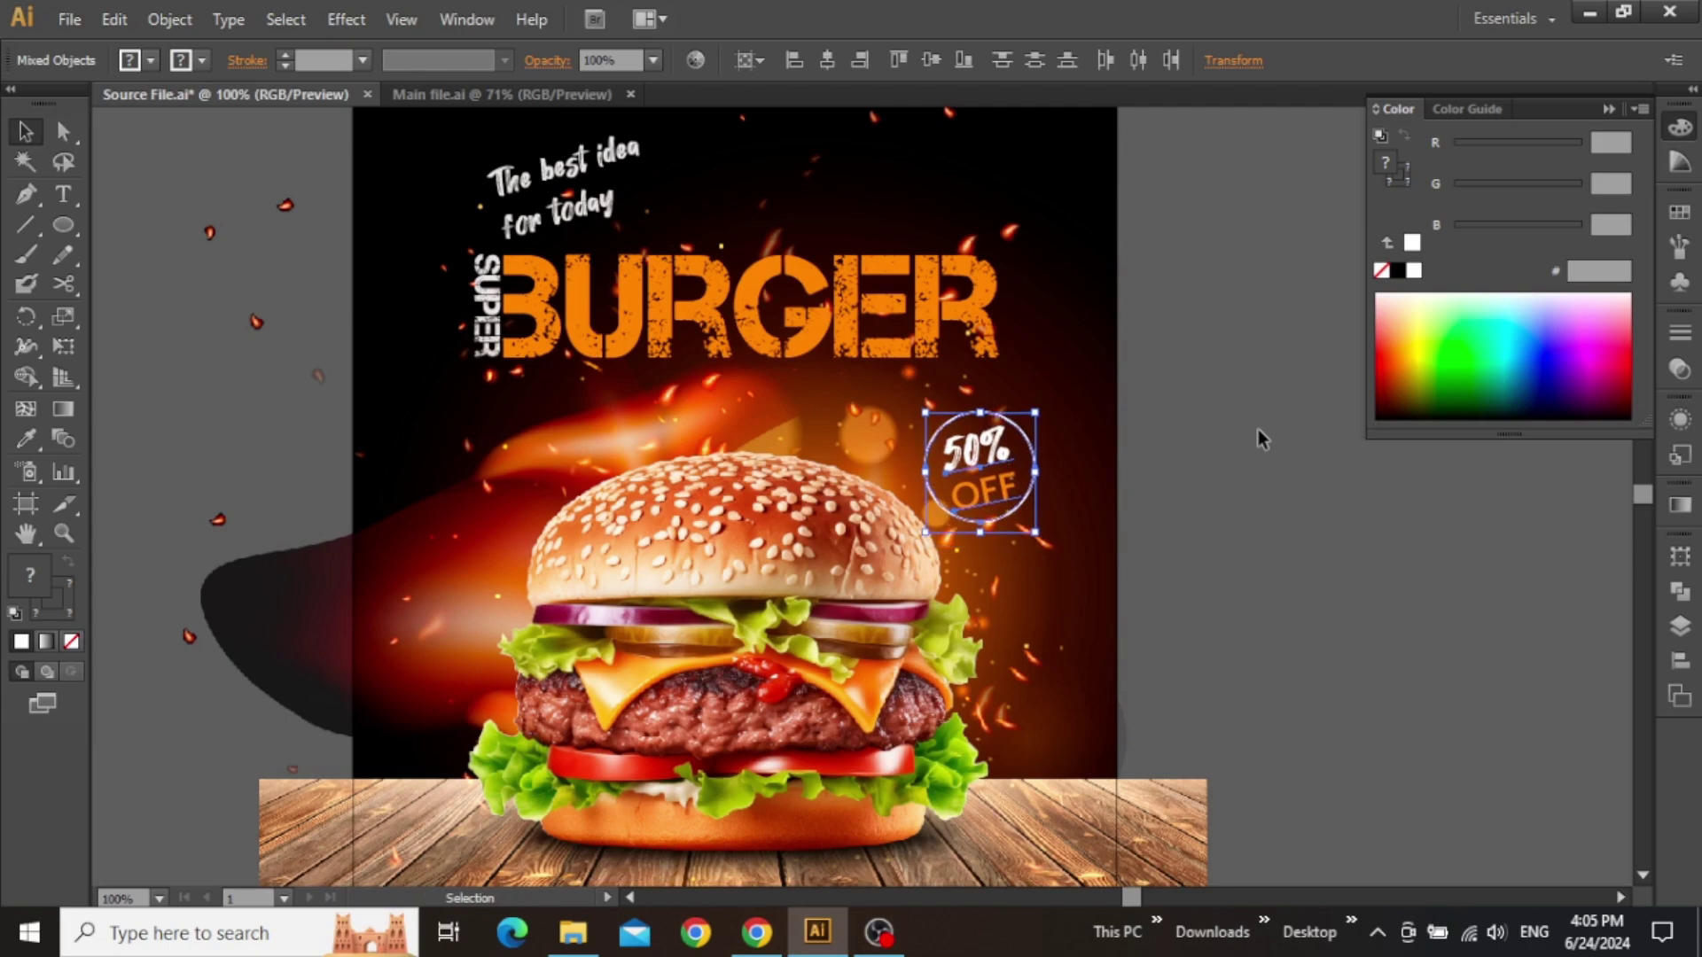
click(1261, 438)
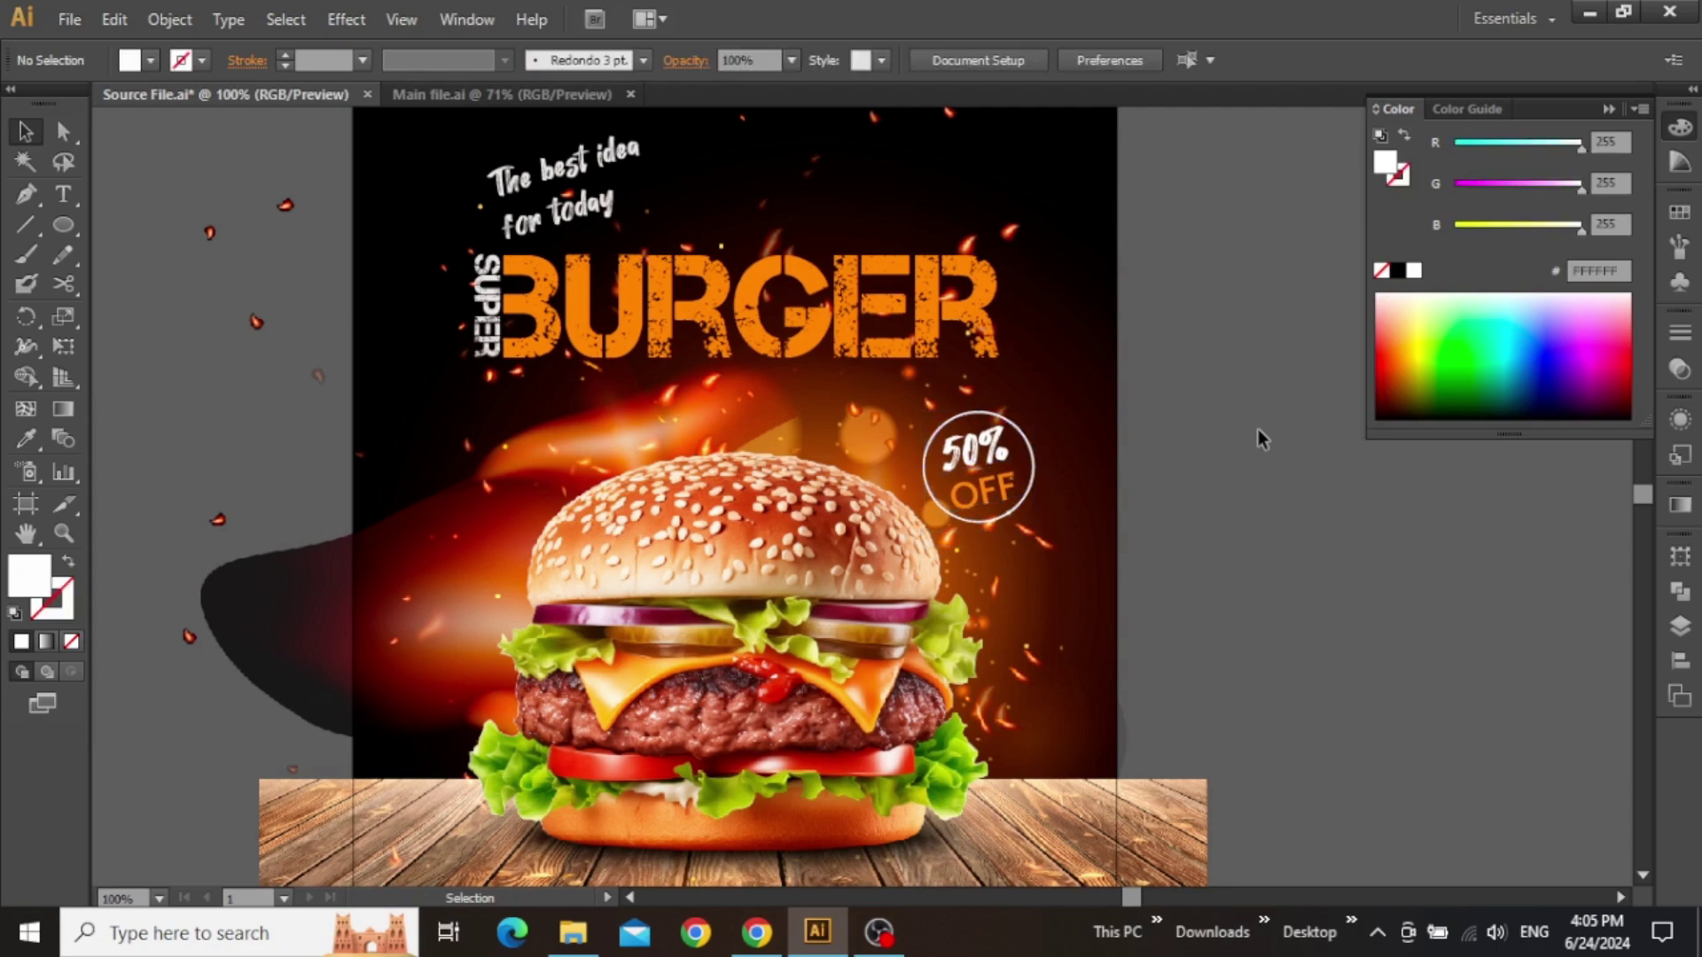
- Draw a white rectangle covering the whole artboard from its upper-left to its lower-right corner, on top of the flyer artwork
key(ctrl+minus)
scroll(1261, 438, up, 1)
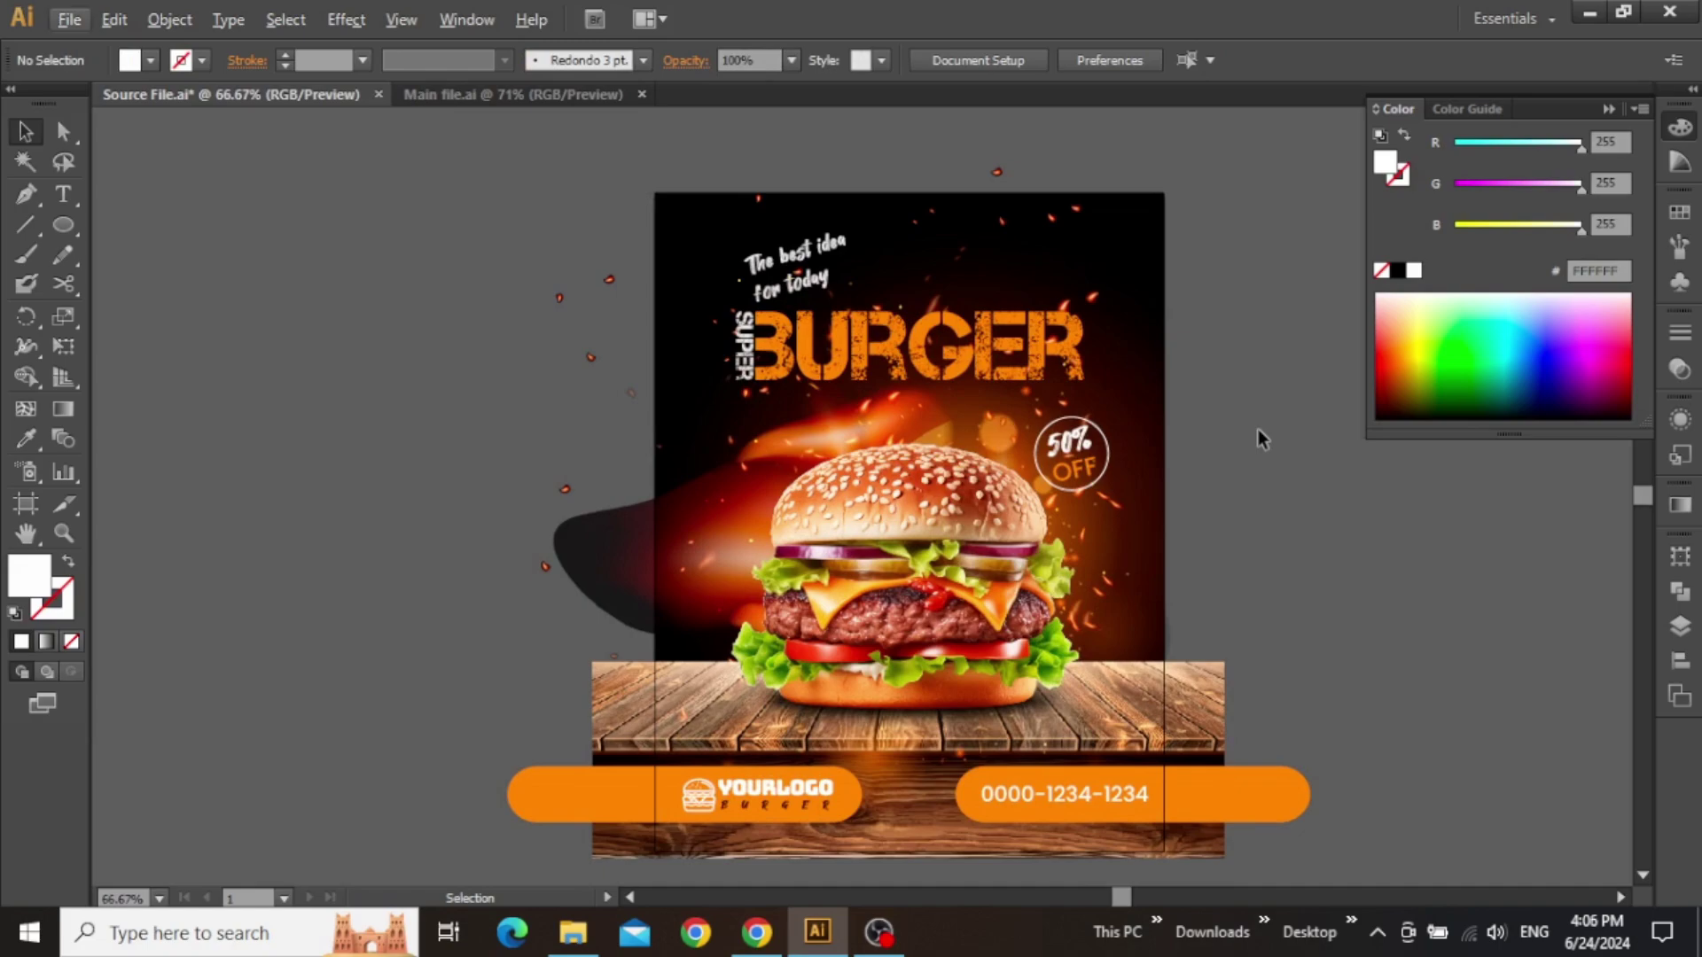
drag(1258, 437, 1186, 422)
drag(75, 238, 64, 227)
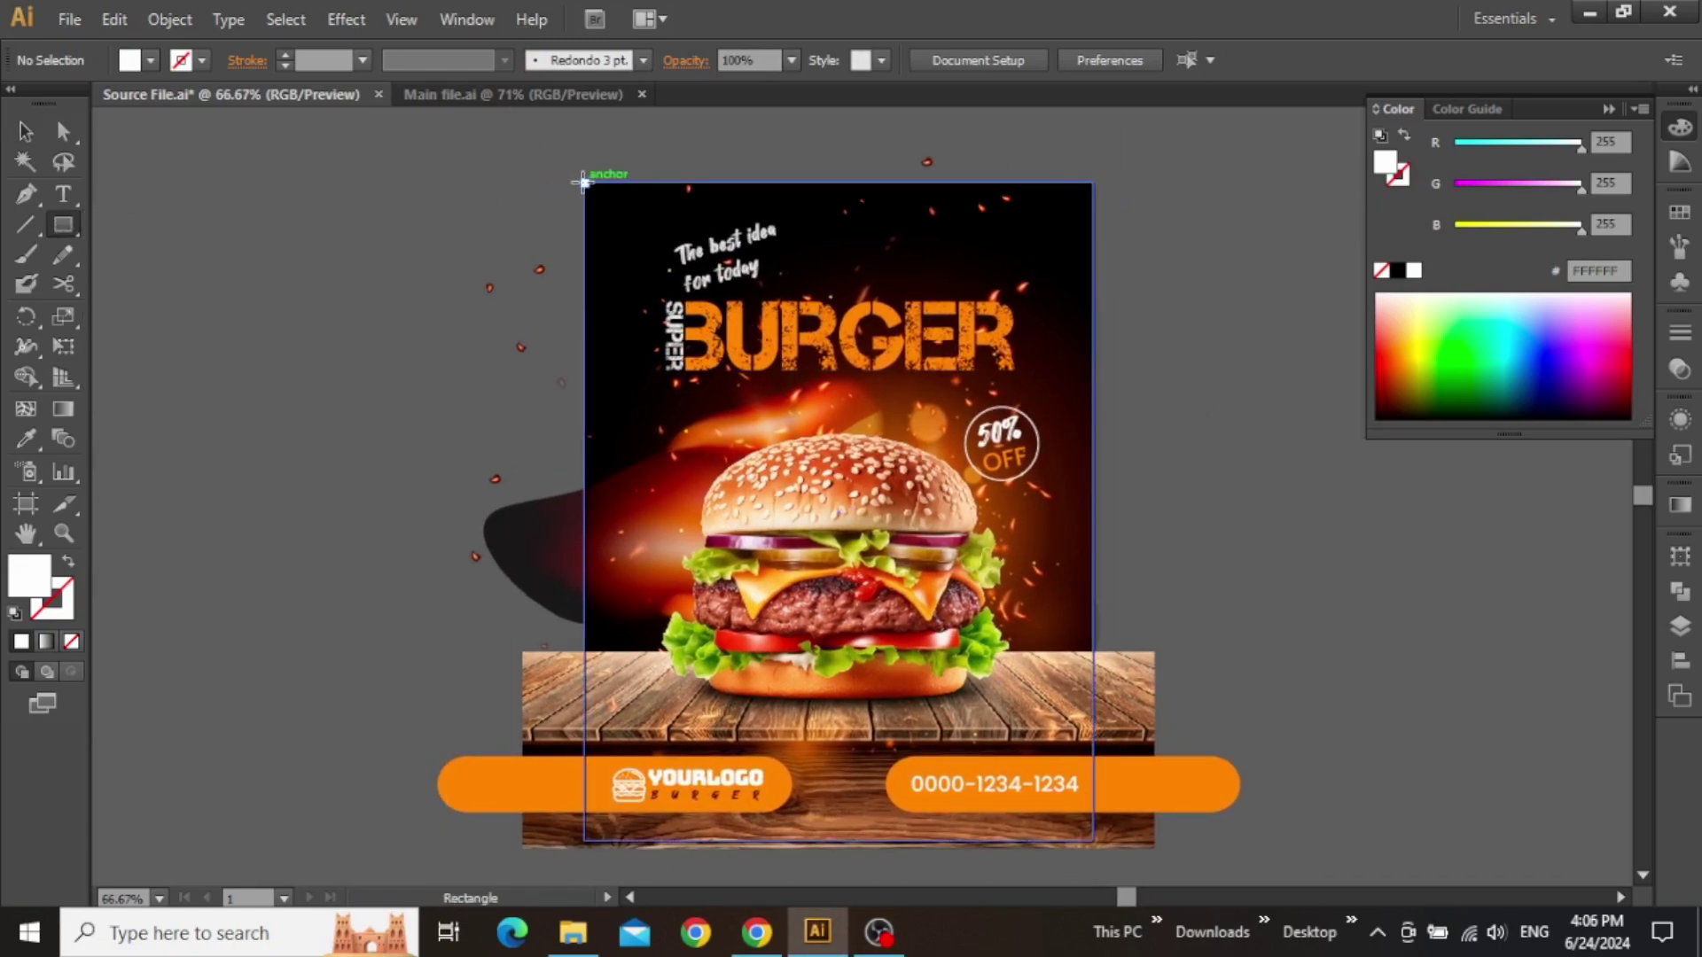
drag(582, 182, 1093, 841)
key(v)
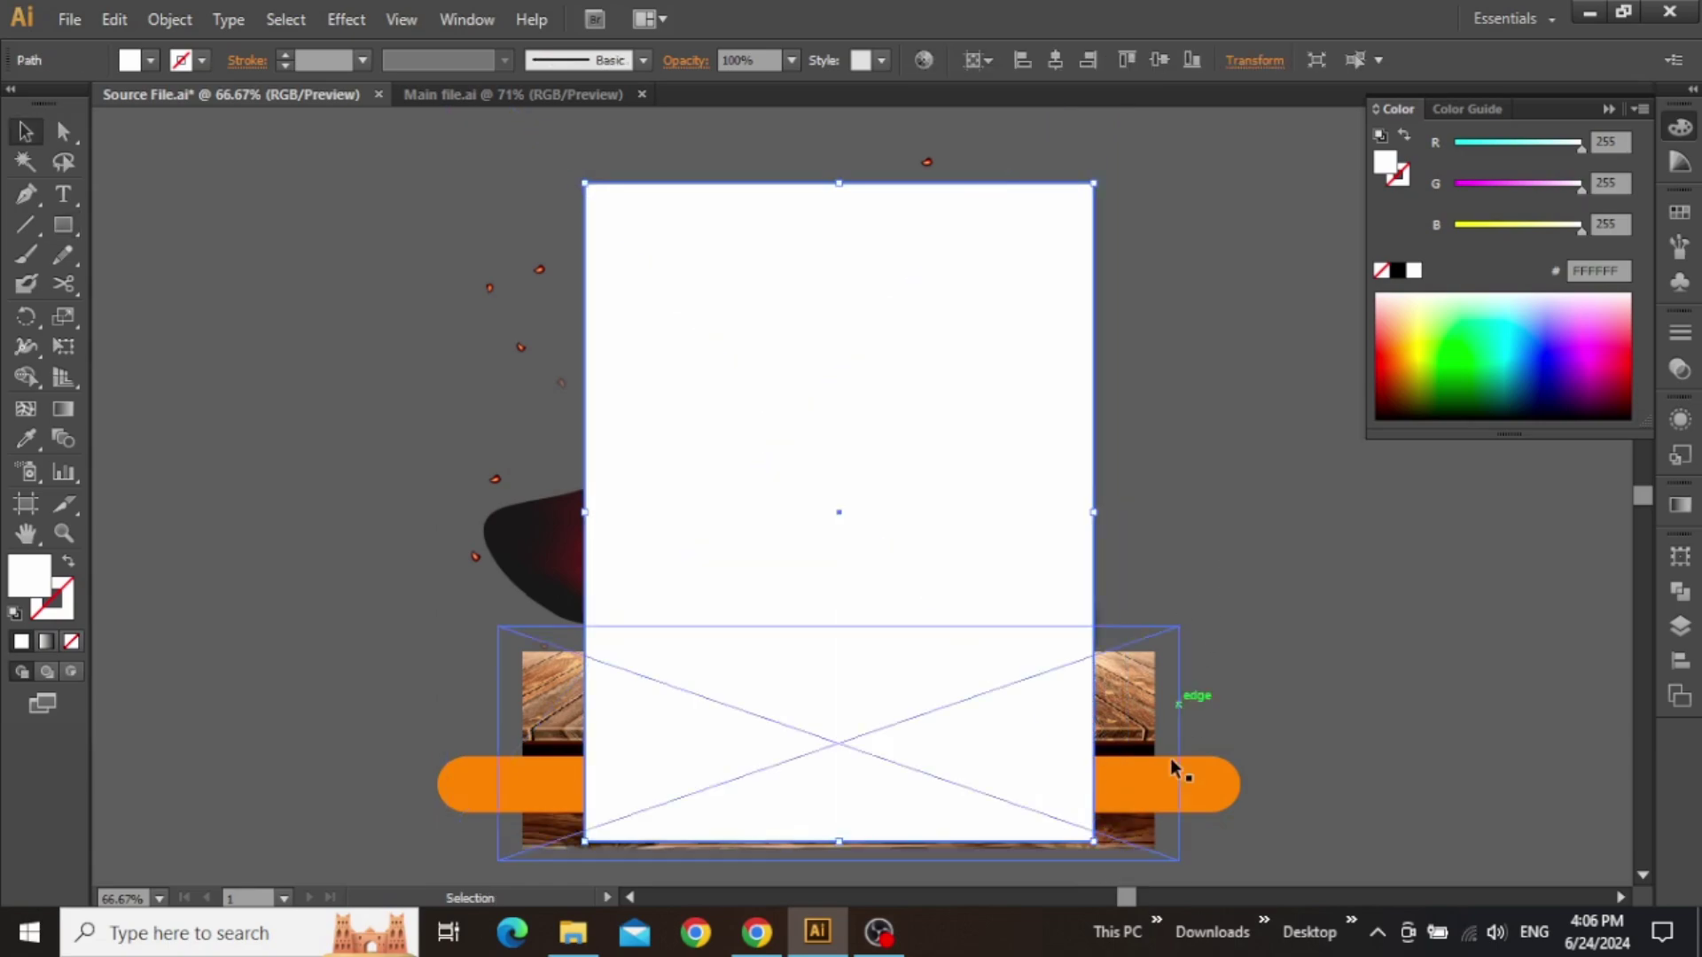
key(space)
drag(1059, 751, 1036, 577)
scroll(1020, 656, up, 4)
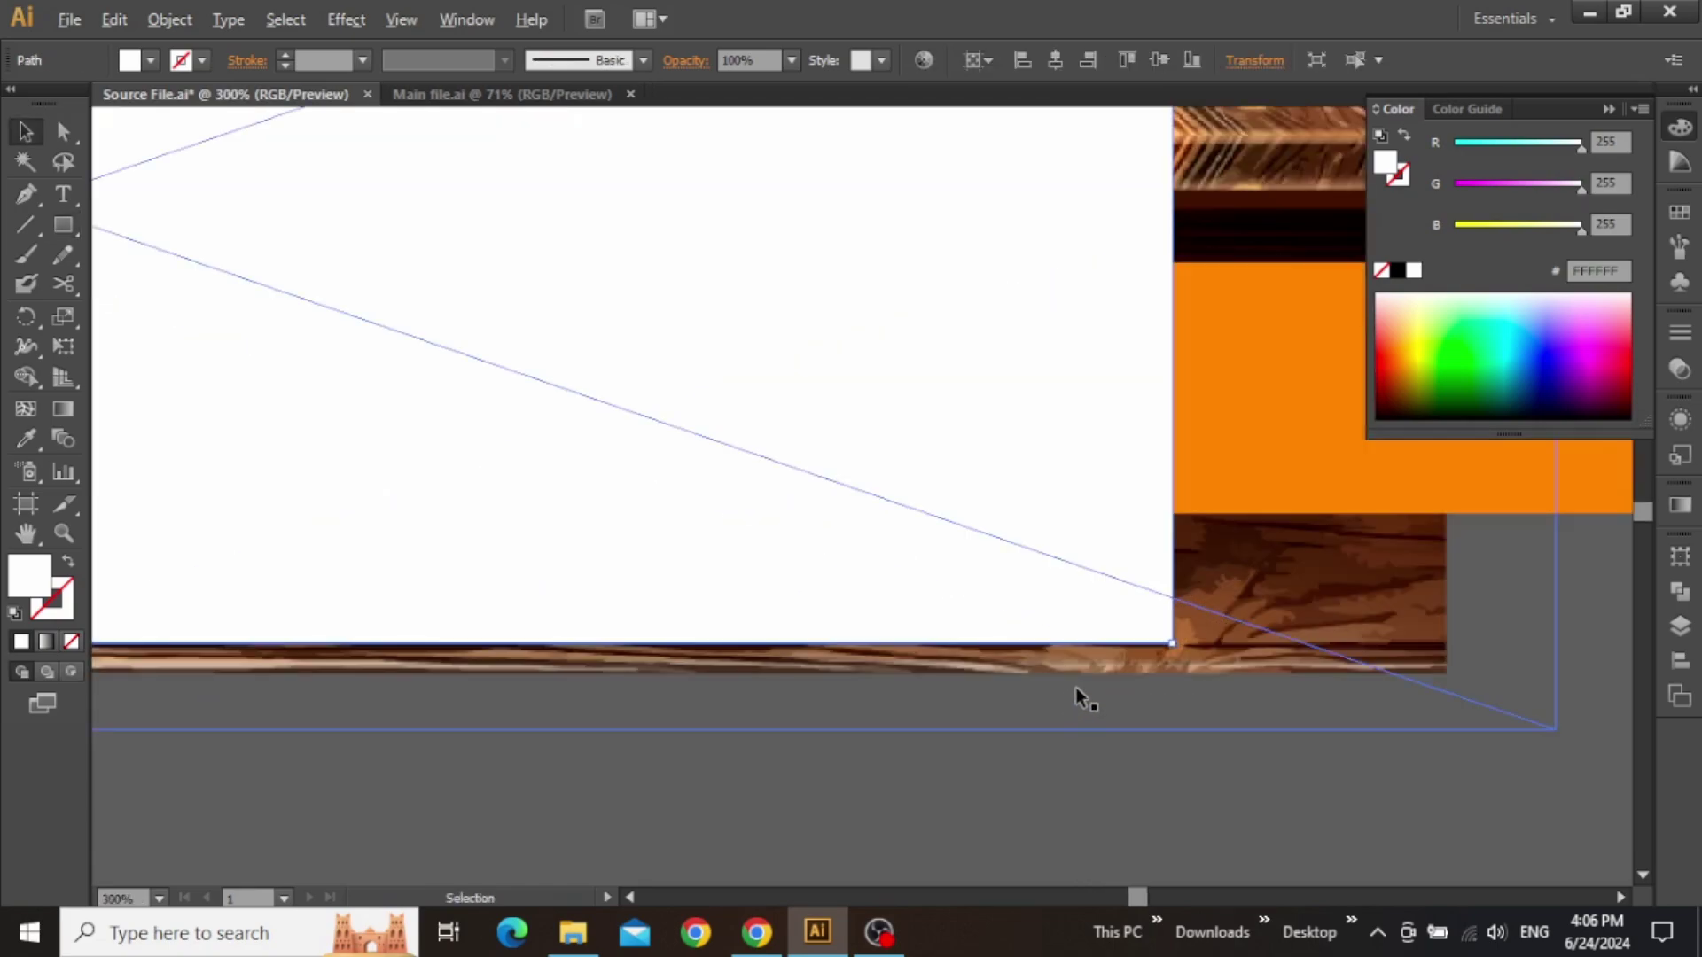
scroll(1172, 709, down, 4)
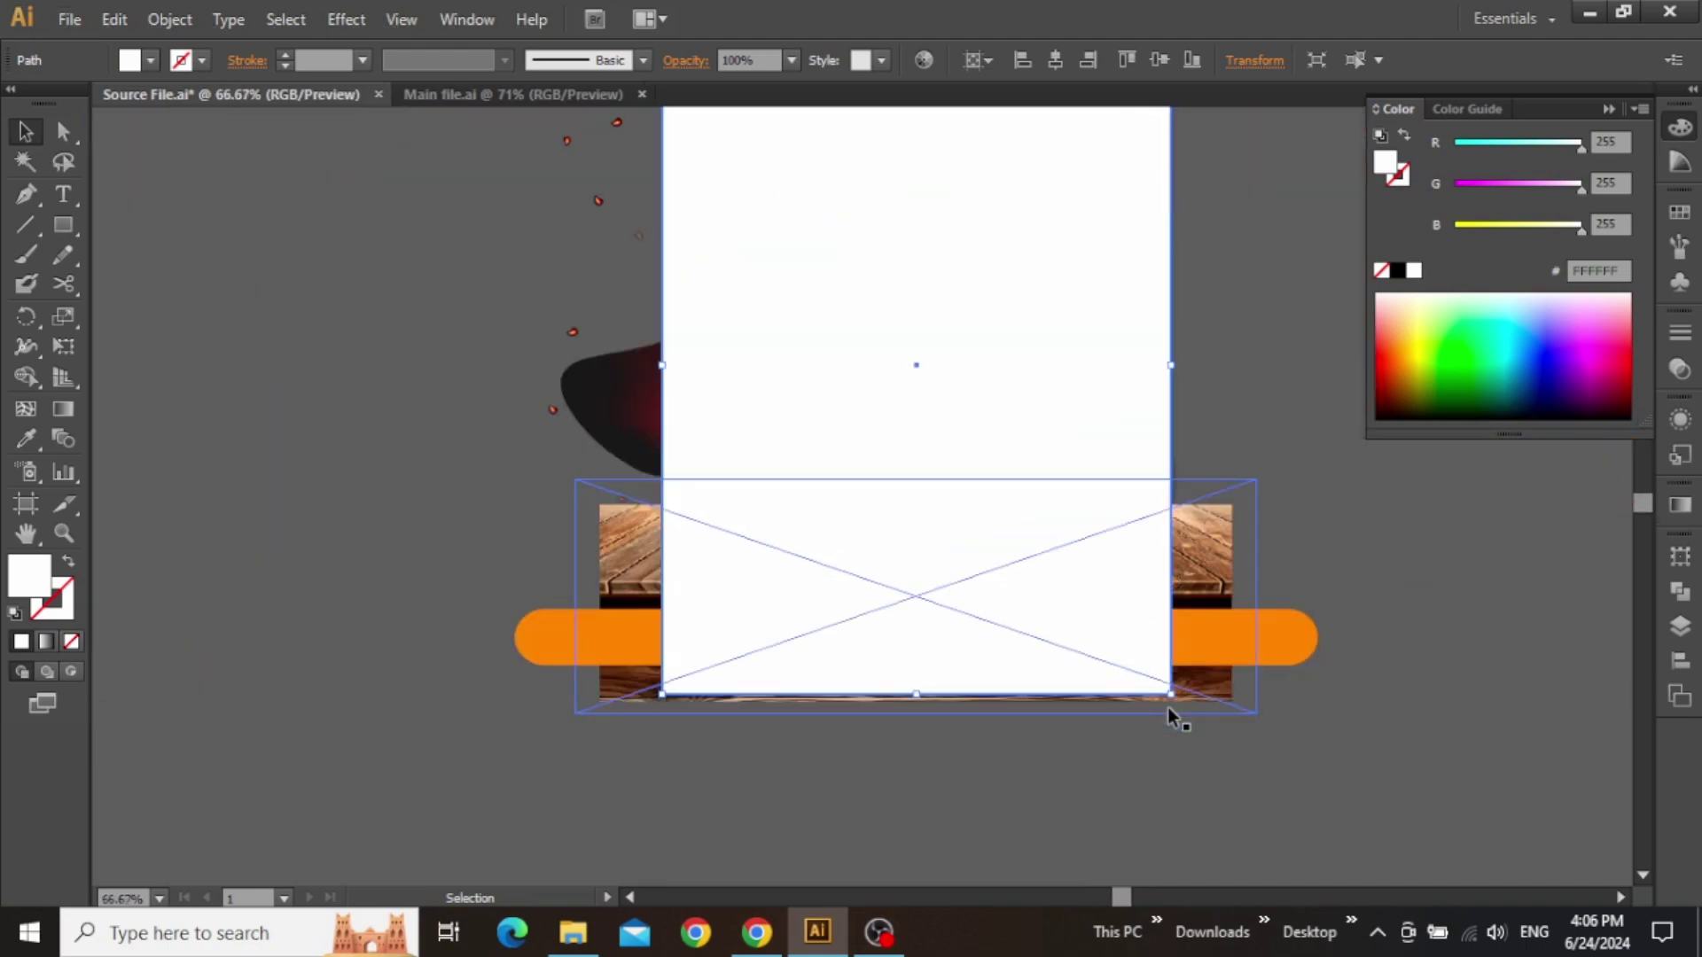
drag(1174, 423, 1061, 488)
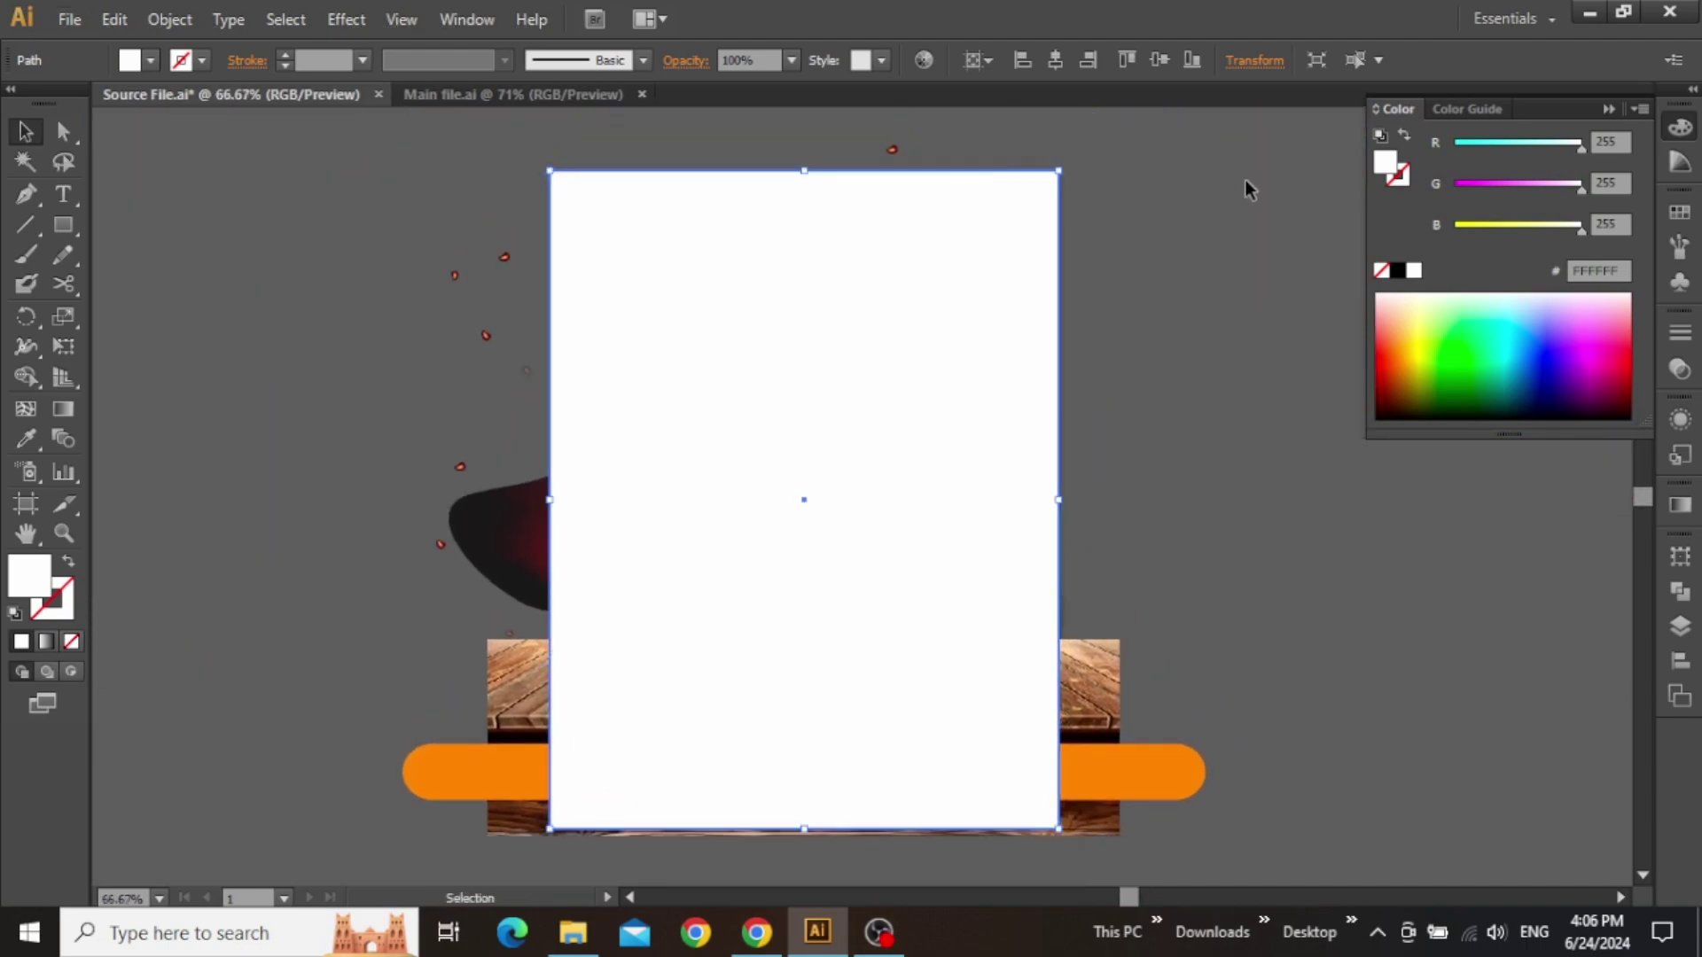
- Select the rectangle with all the flyer artwork, make a clipping mask to trim everything to the artboard, and collapse the colour settings
drag(1249, 191, 415, 853)
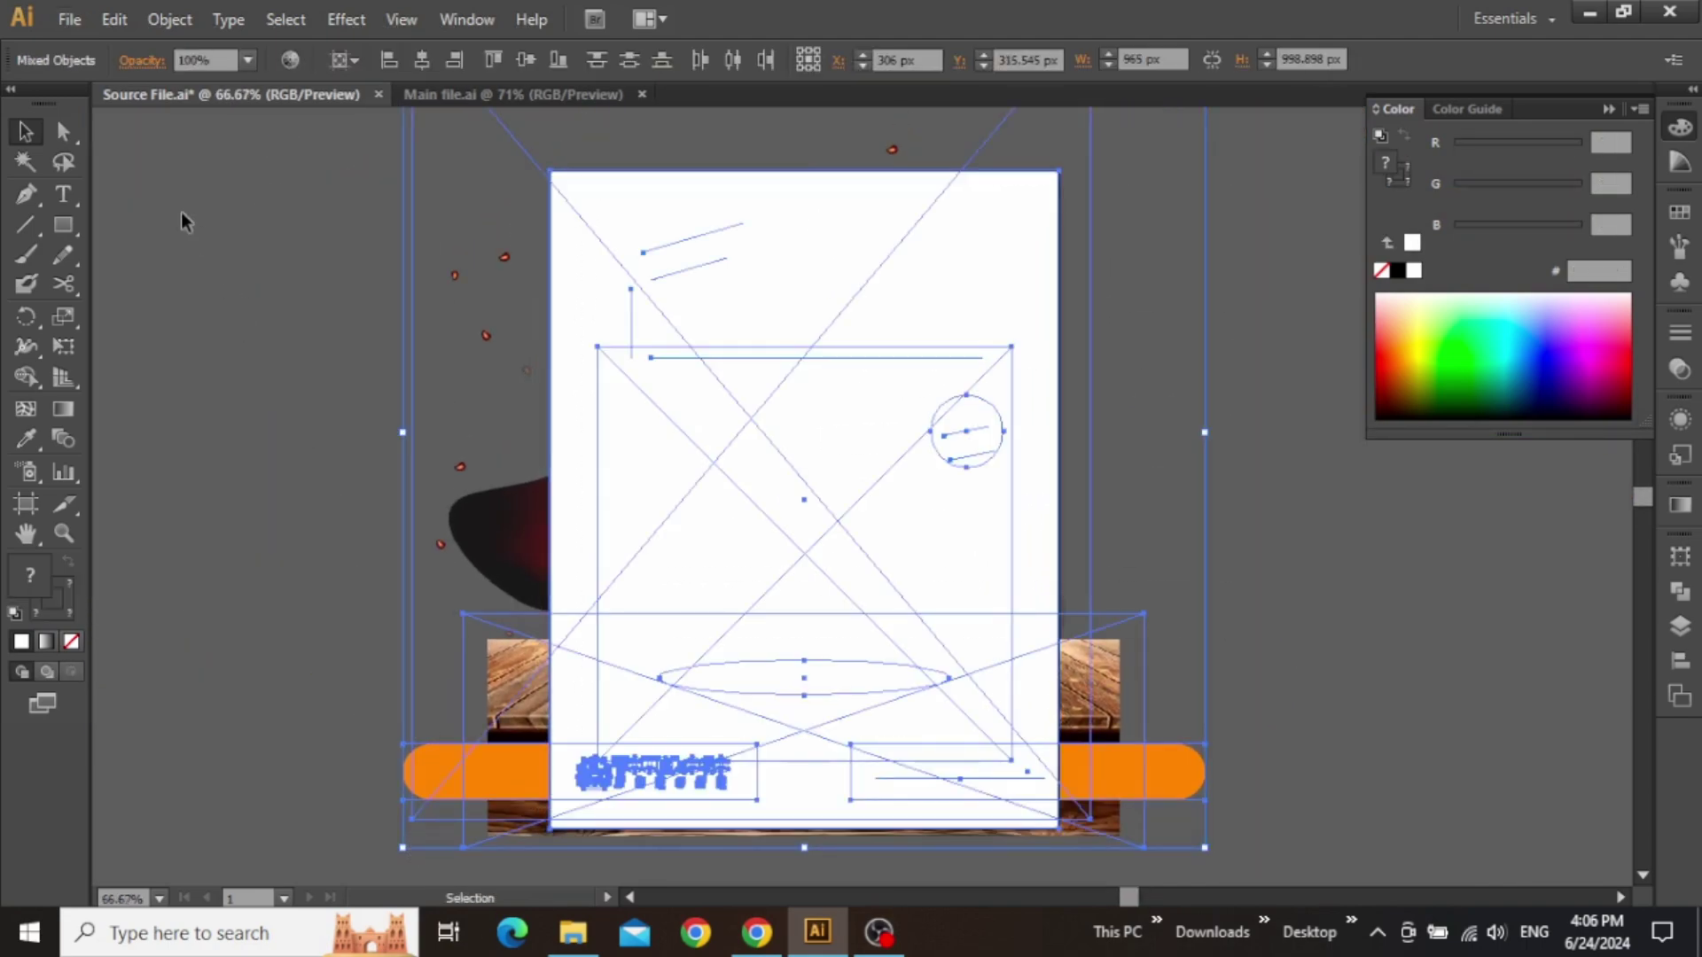
click(169, 19)
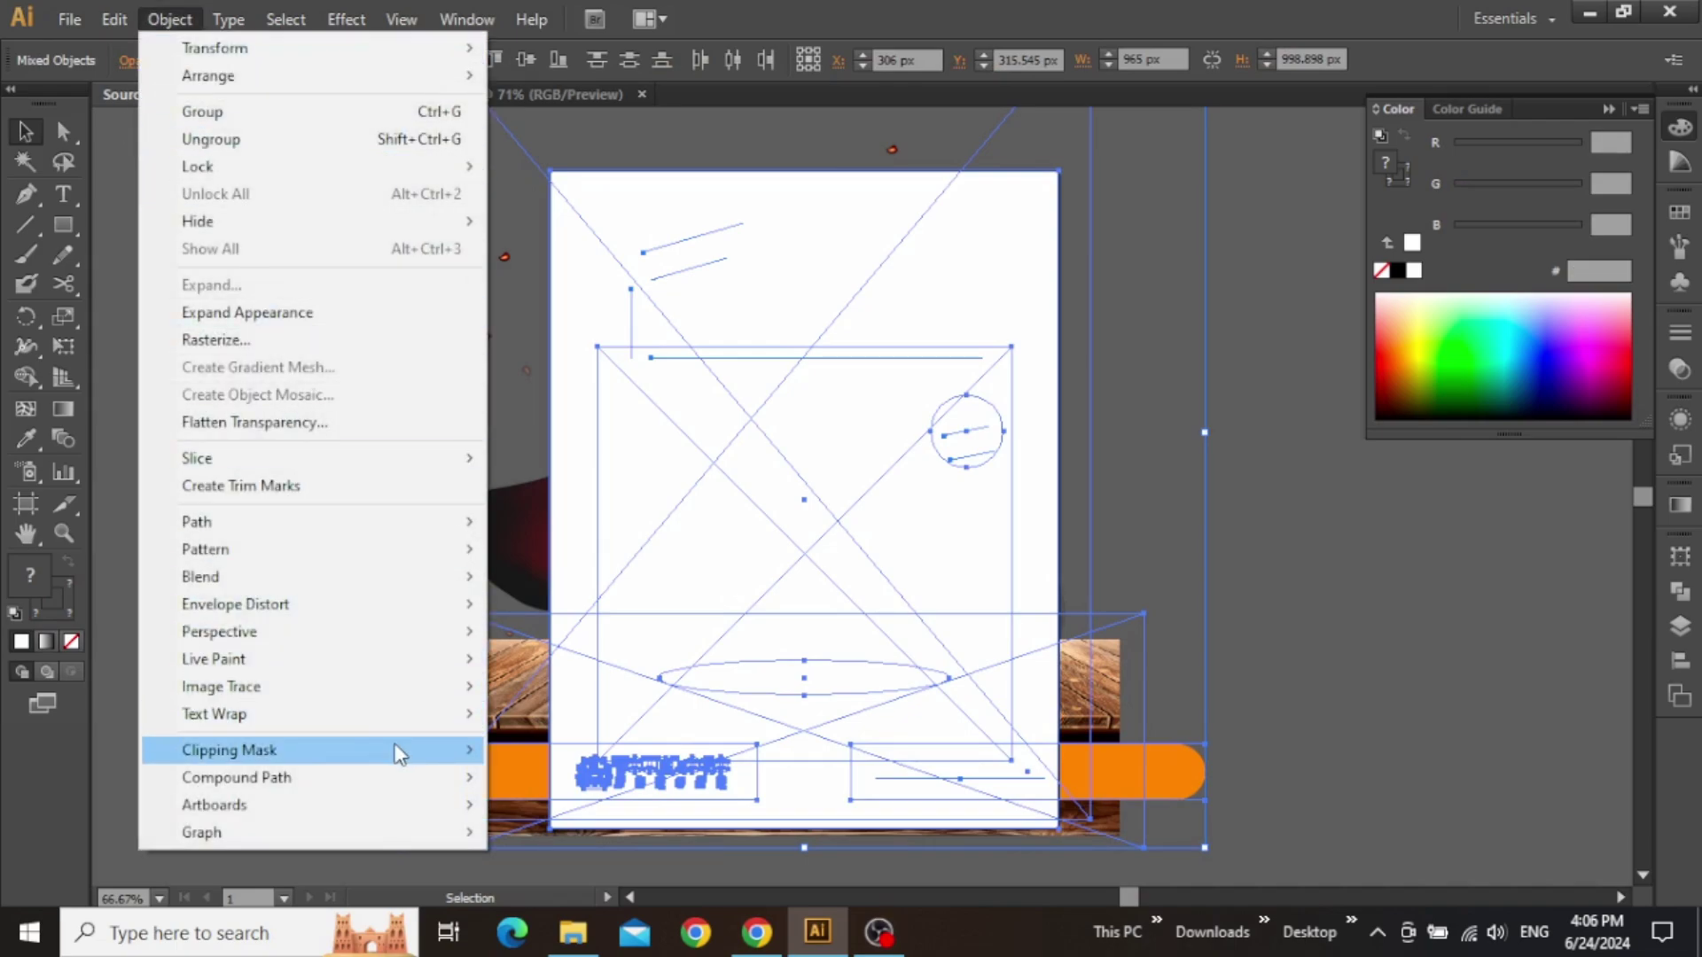
mouse_move(399, 751)
click(536, 750)
click(1185, 528)
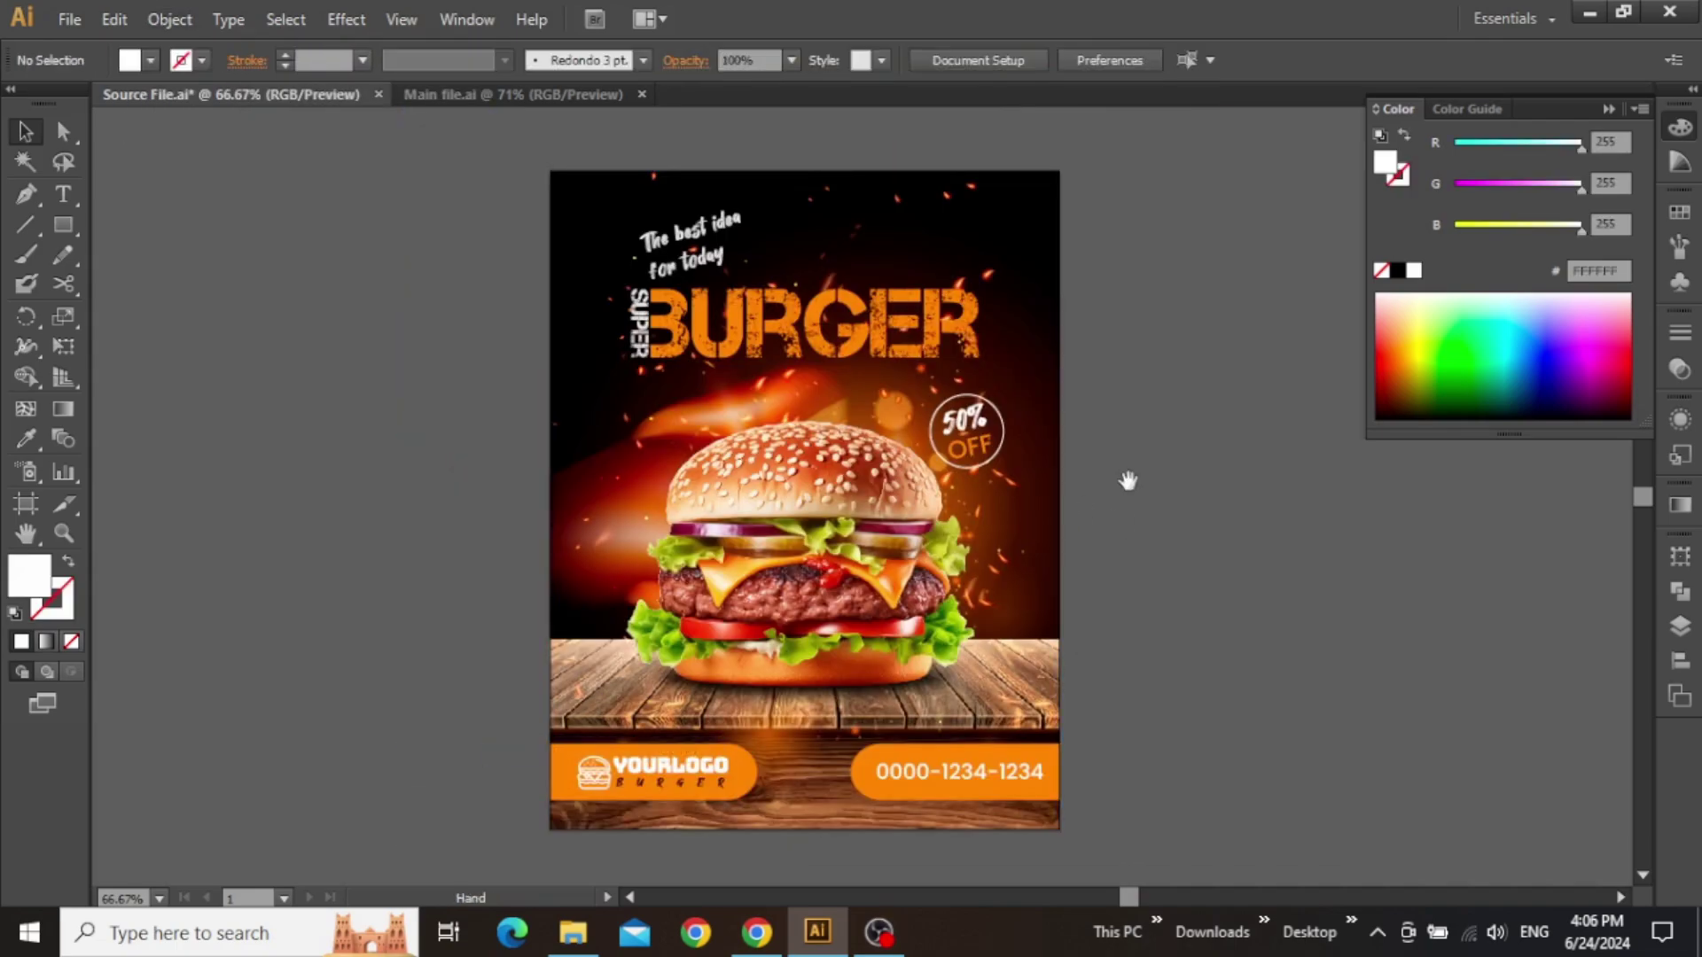
drag(1127, 480, 1146, 480)
click(1606, 111)
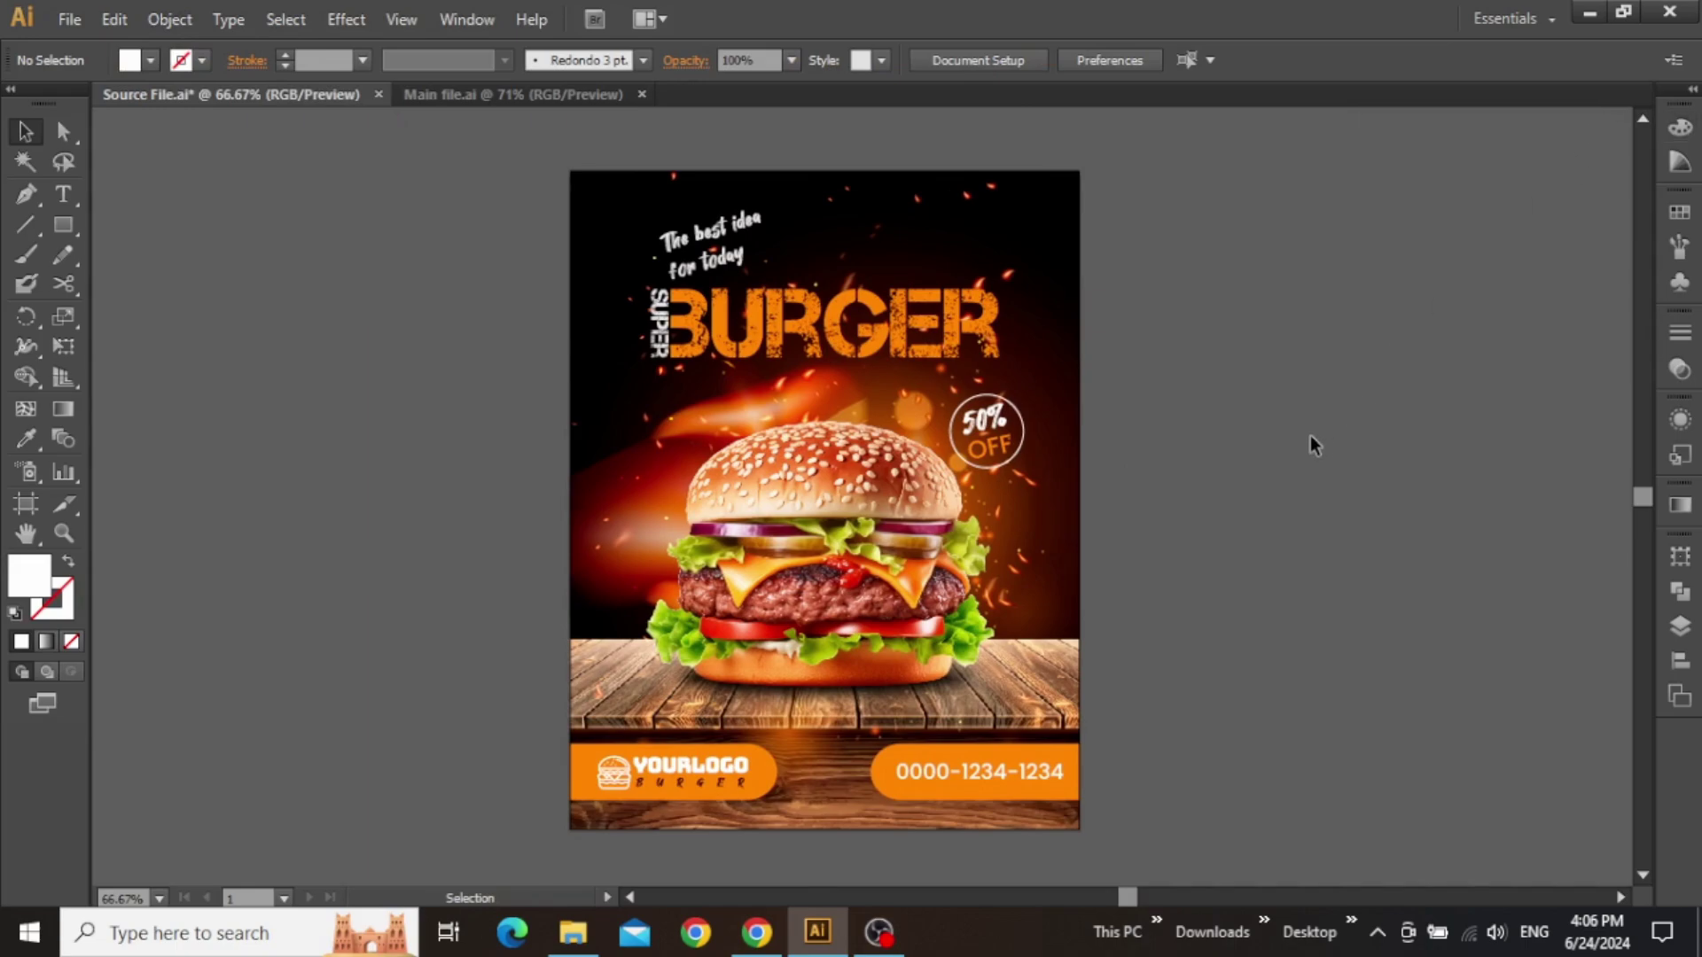